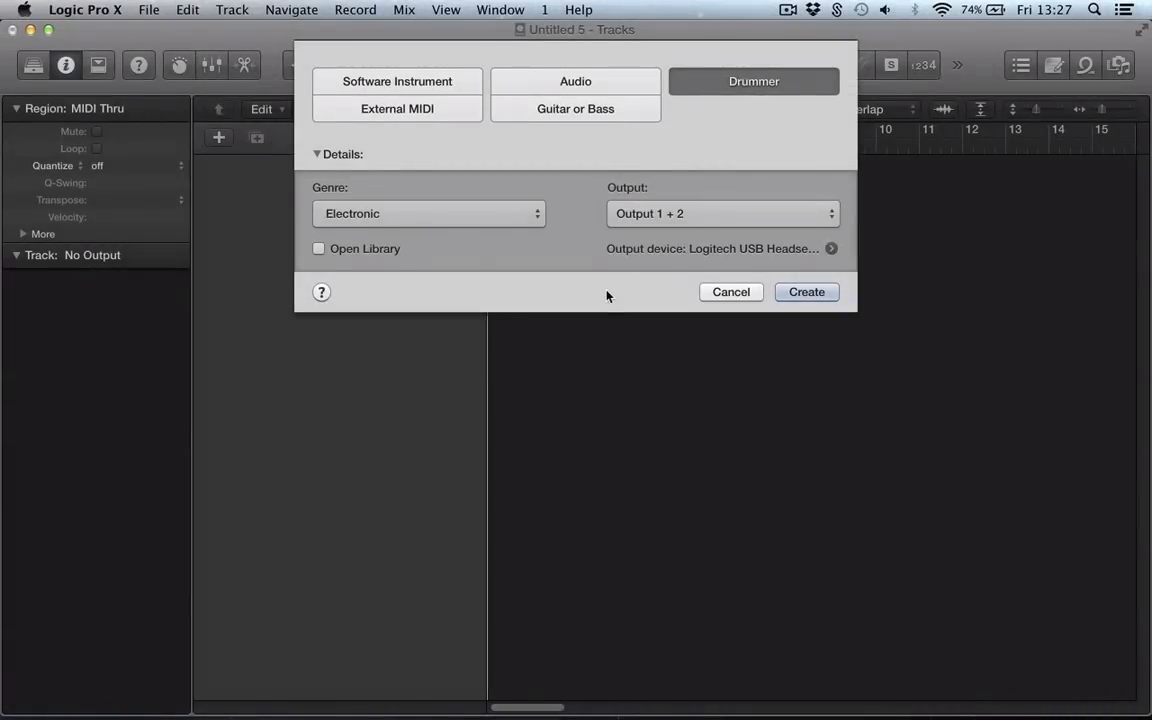
# Create a new Drummer track with the genre set to Electronic
pyautogui.click(512, 216)
pyautogui.click(713, 148)
pyautogui.click(346, 216)
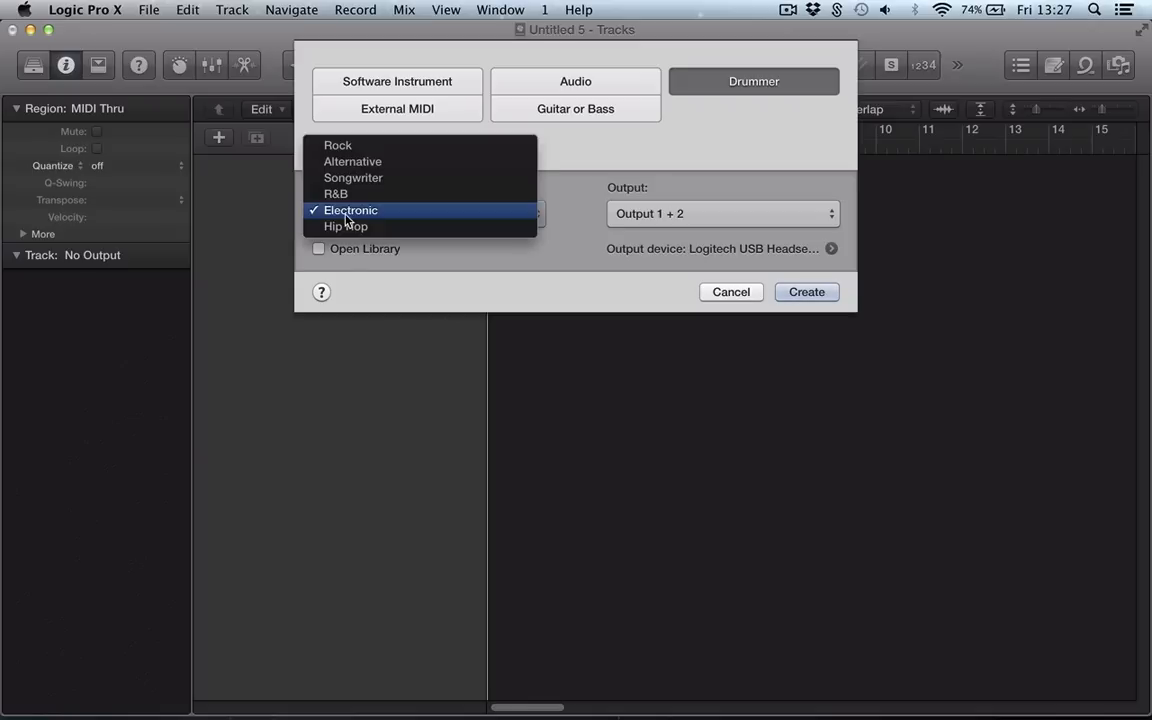
pyautogui.click(346, 212)
pyautogui.click(795, 292)
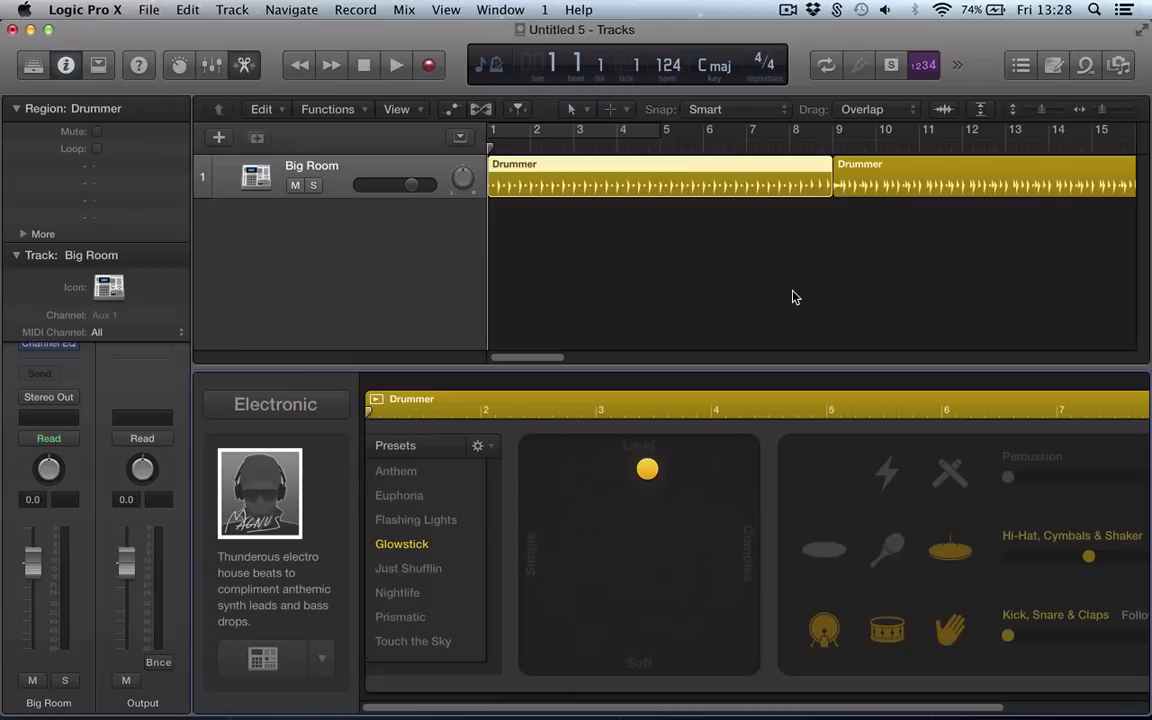
# Enable cycle playback over bars 1 to 4 and audition the default drum pattern briefly
pyautogui.click(499, 133)
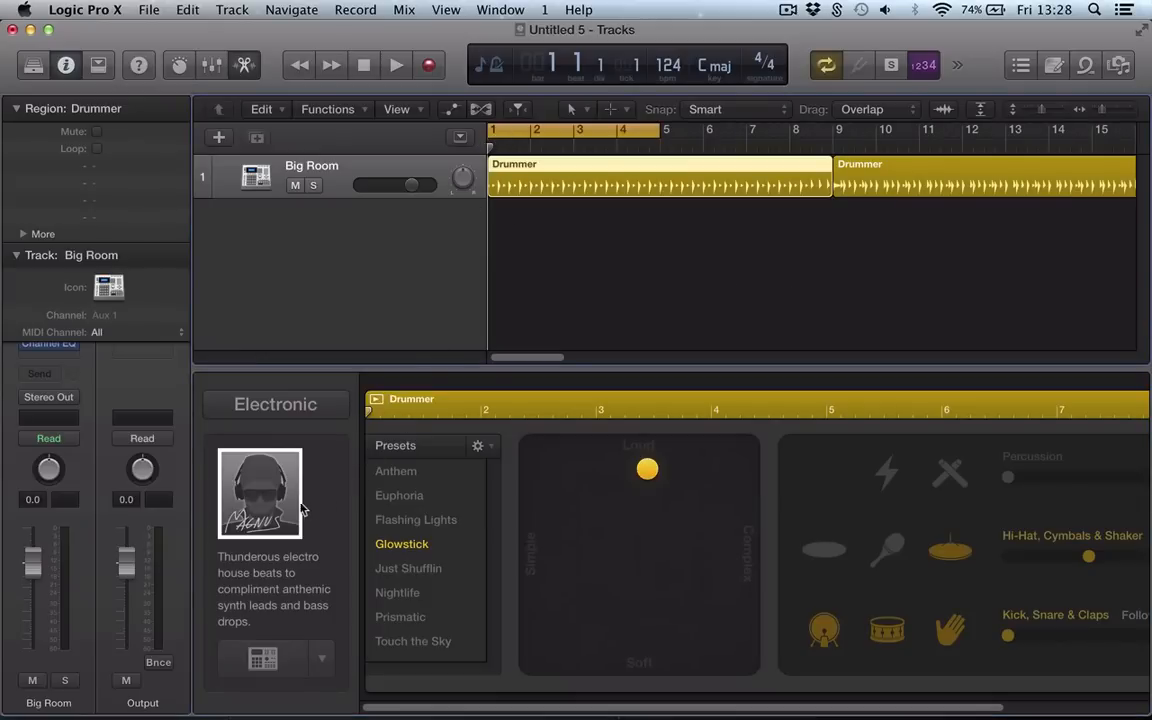
pyautogui.moveTo(265, 500)
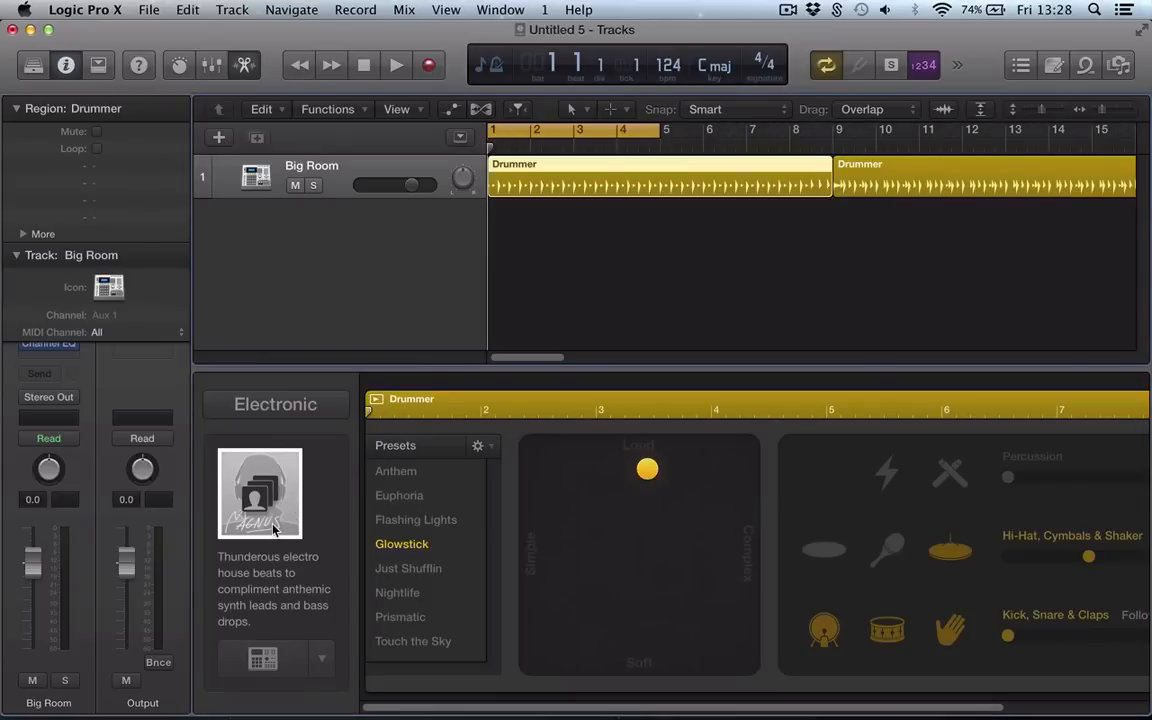
pyautogui.press('space')
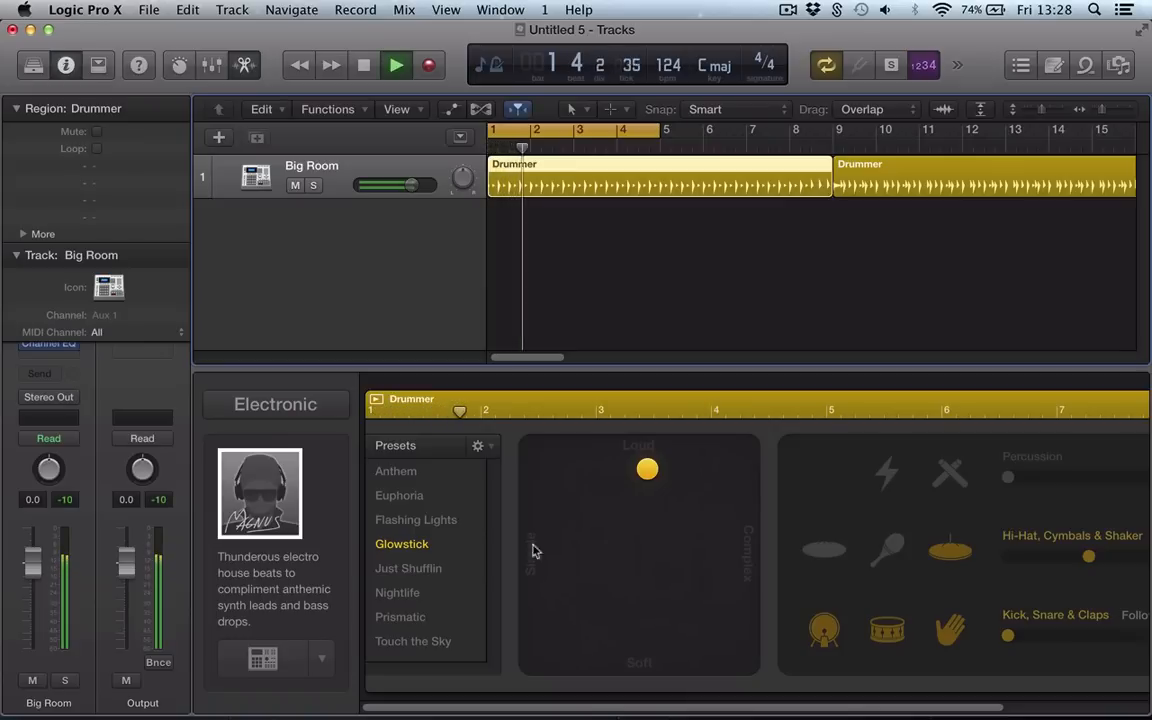
pyautogui.press('space')
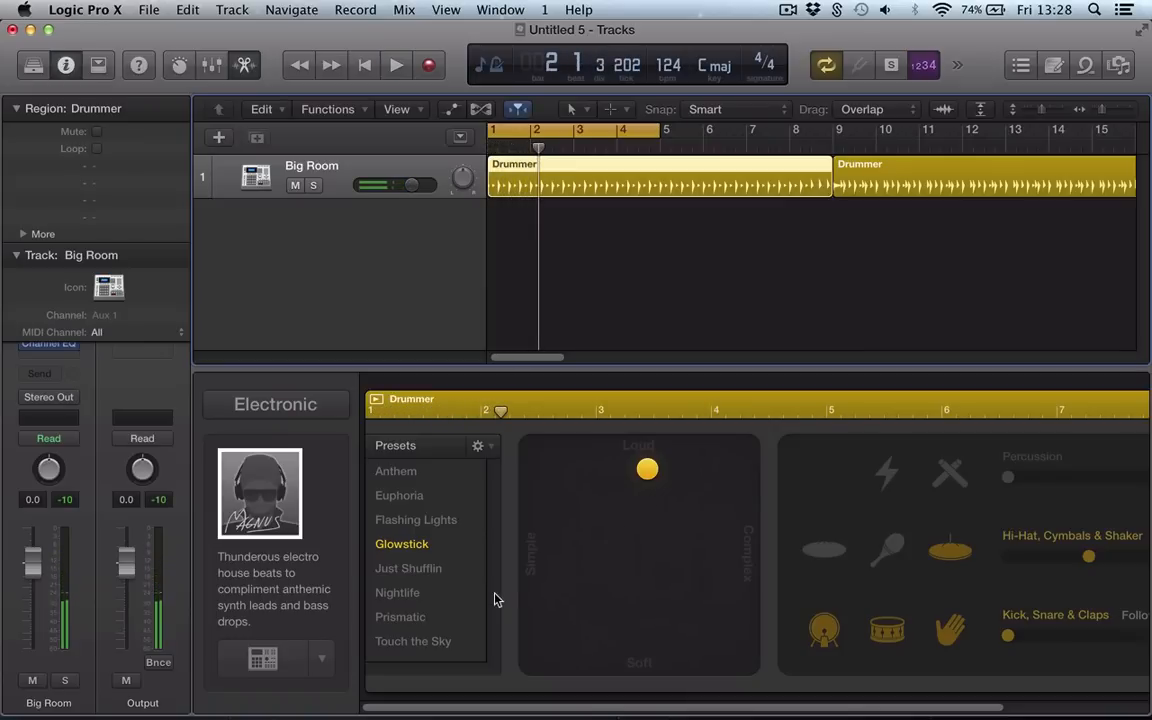
# Shift the pattern towards more complex and slightly softer on the XY pad while starting playback
pyautogui.moveTo(897, 707); pyautogui.dragTo(876, 671)
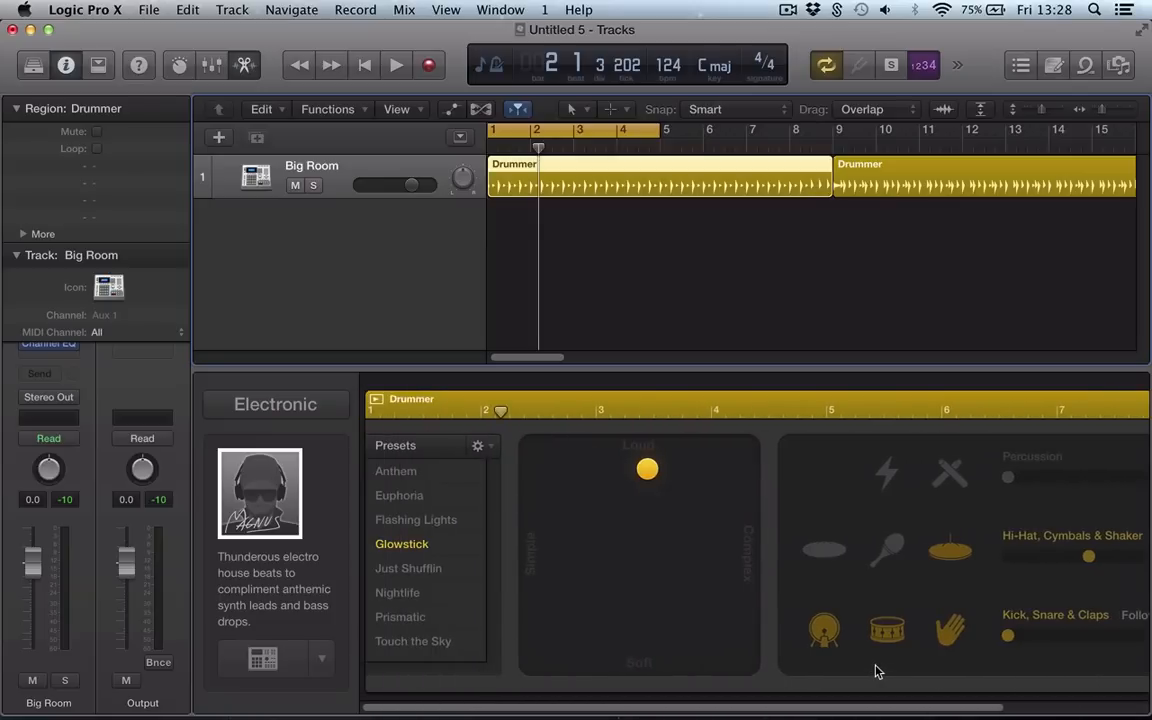
pyautogui.moveTo(647, 469); pyautogui.dragTo(702, 499)
pyautogui.press('space')
# Enable the crossed-sticks and lightning-bolt percussion pieces and the shaker in the drum kit
pyautogui.moveTo(753, 708); pyautogui.dragTo(902, 701)
pyautogui.click(778, 476)
pyautogui.click(721, 480)
pyautogui.click(715, 548)
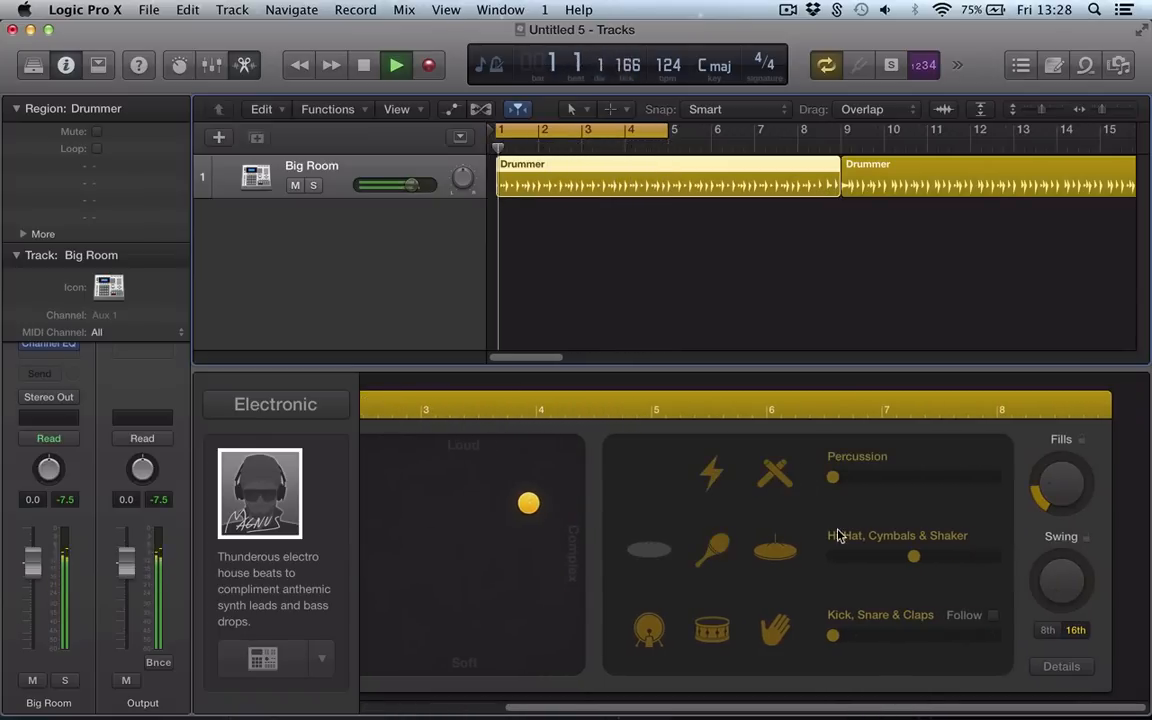
# Raise the pattern variations for hi-hat, percussion and kick to about three quarters of their range, and increase the Swing amount
pyautogui.moveTo(913, 556); pyautogui.dragTo(954, 556)
pyautogui.moveTo(848, 477); pyautogui.dragTo(954, 477)
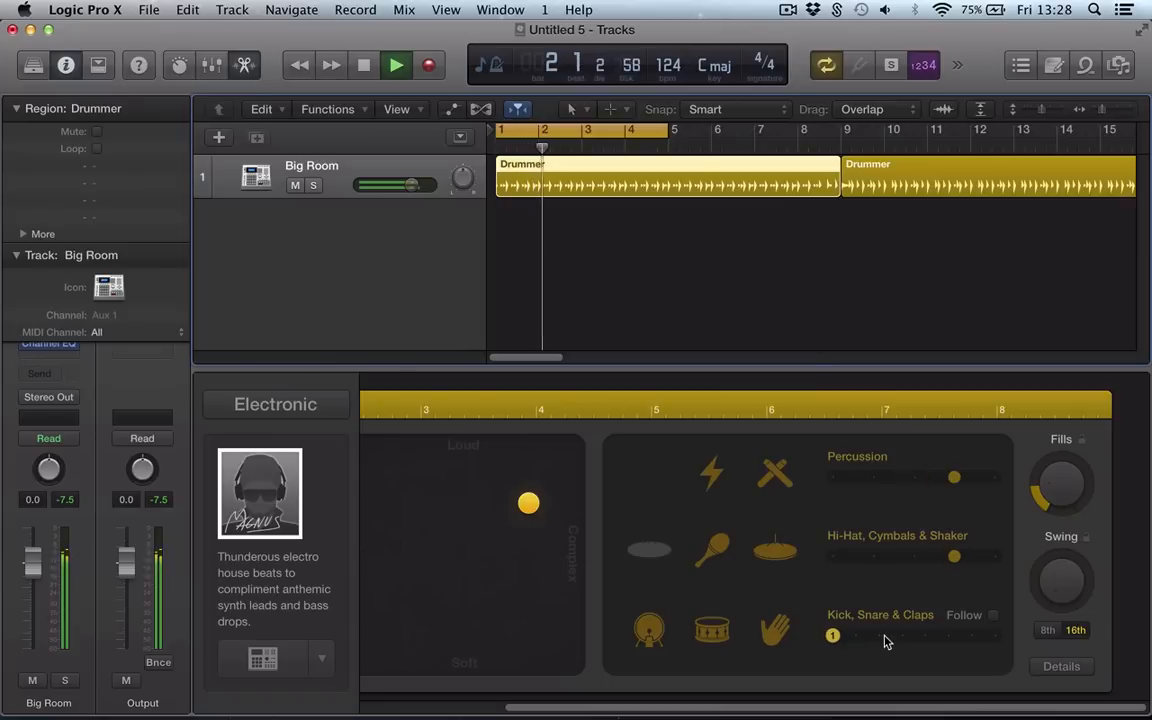
pyautogui.moveTo(885, 641); pyautogui.dragTo(949, 643)
pyautogui.moveTo(1044, 586); pyautogui.dragTo(1052, 533)
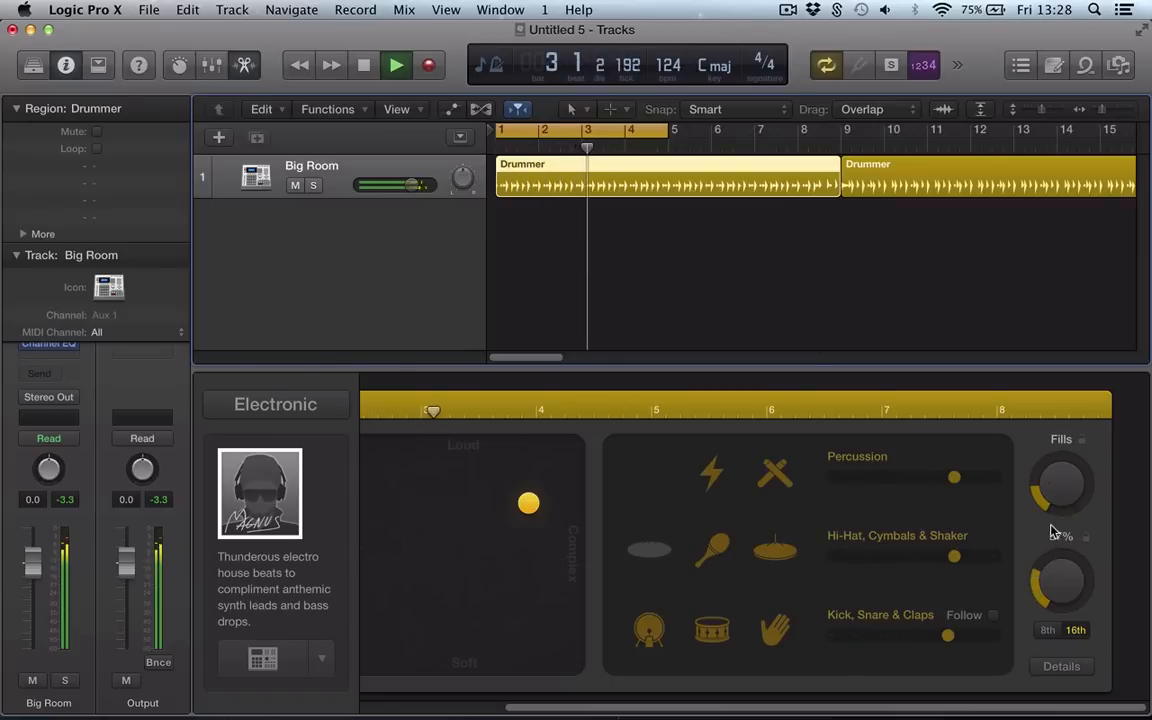
# Show the detailed performance settings, raise Humanize and enable the inactive cymbal in the complexity range list
pyautogui.click(1070, 668)
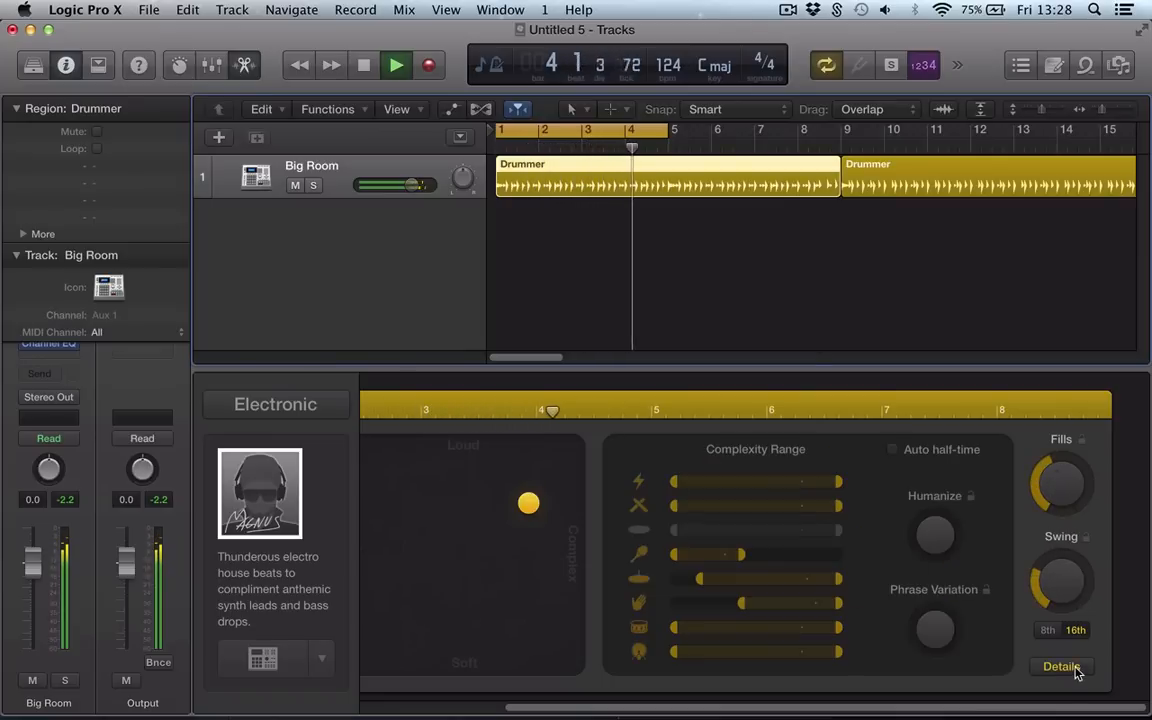
pyautogui.moveTo(944, 528); pyautogui.dragTo(913, 494)
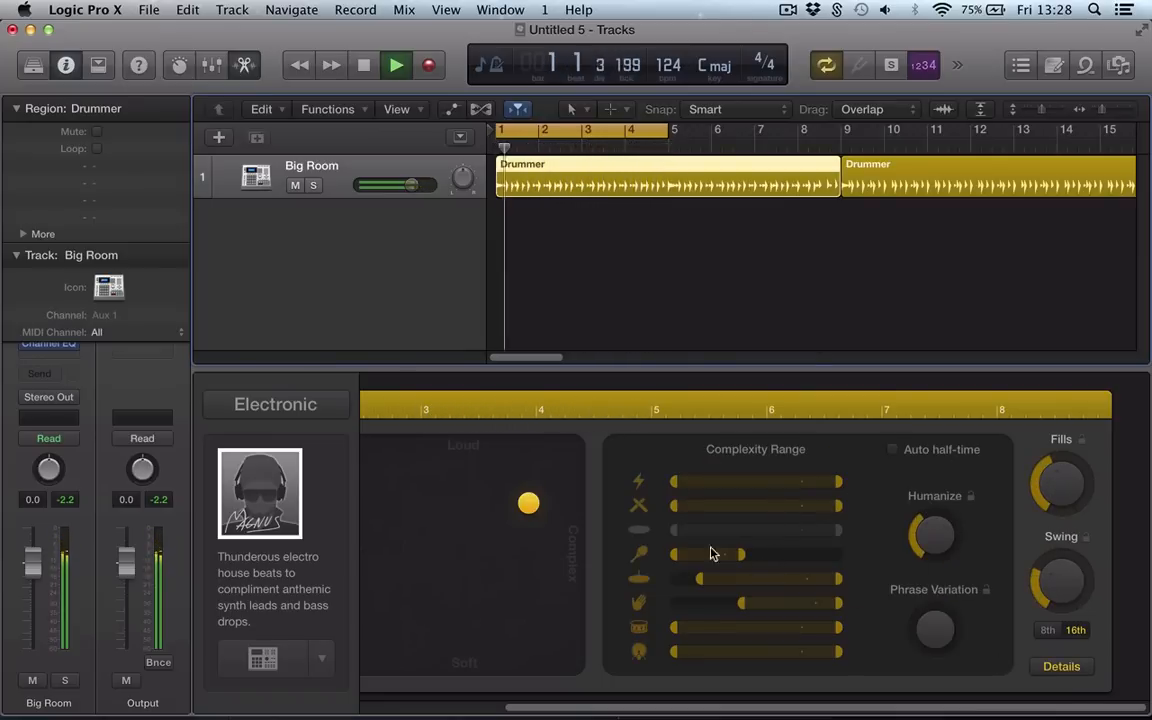
pyautogui.click(639, 530)
# Try Auto half-time on the pattern, turn it off again and stop playback
pyautogui.click(893, 450)
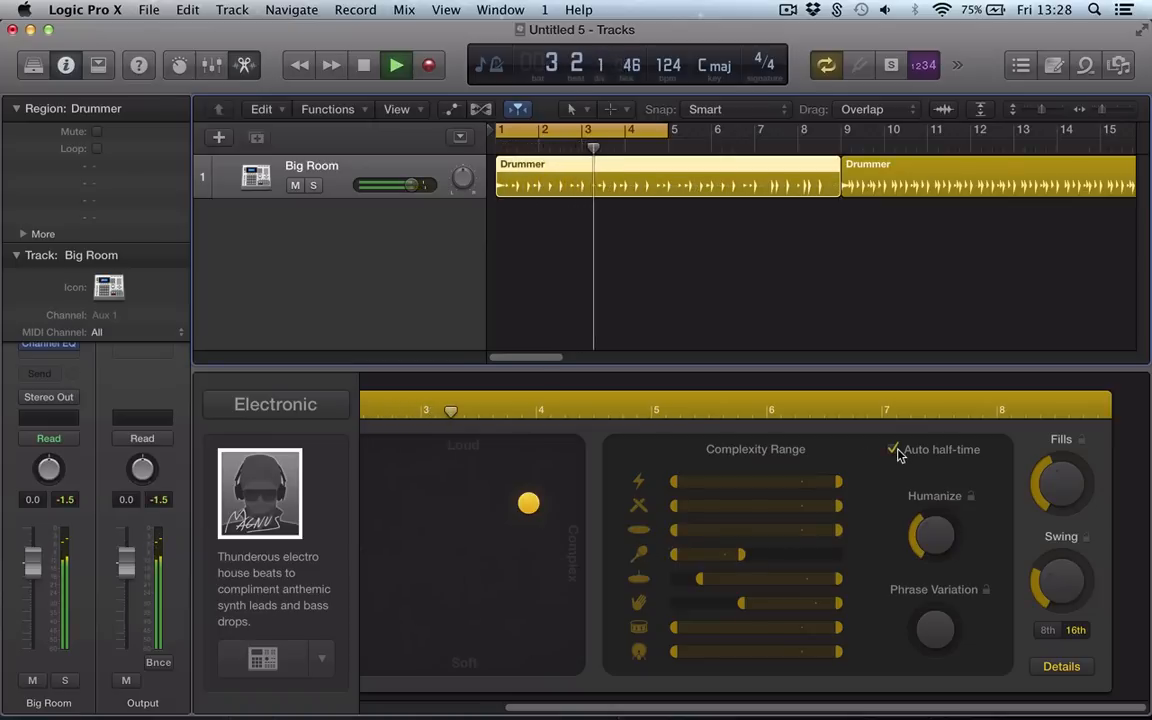
pyautogui.click(895, 451)
pyautogui.press('space')
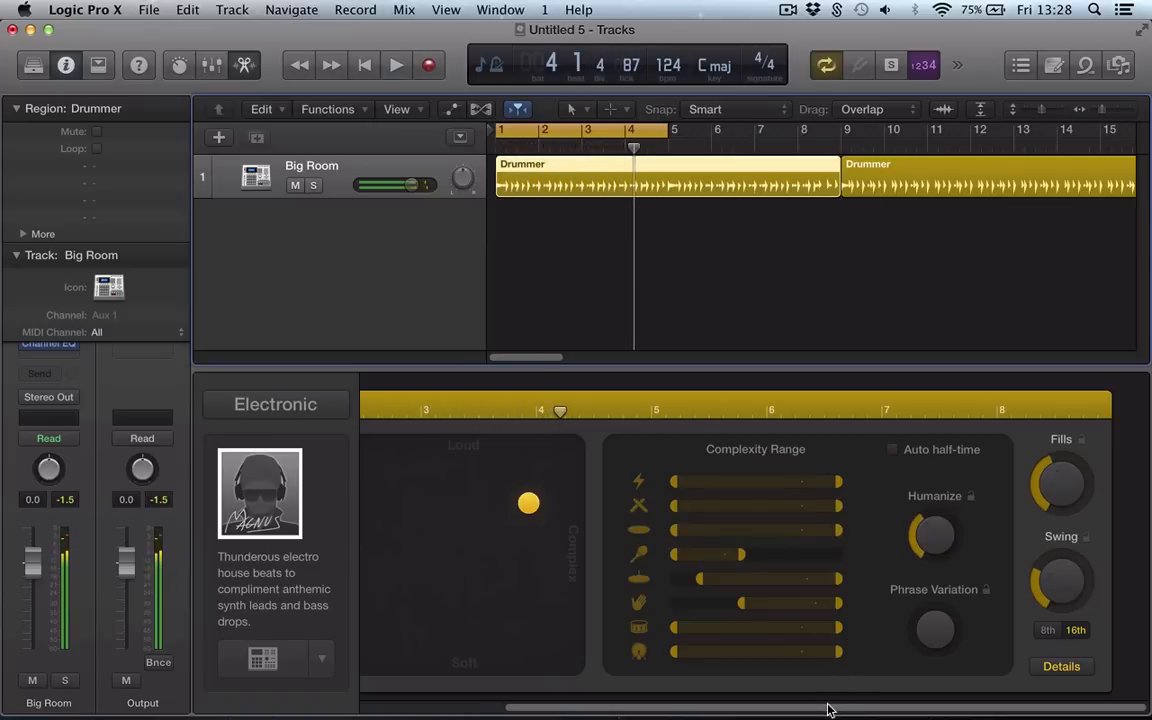
# Audition the Flashing Lights and Euphoria presets of the current drummer
pyautogui.moveTo(828, 710); pyautogui.dragTo(561, 697)
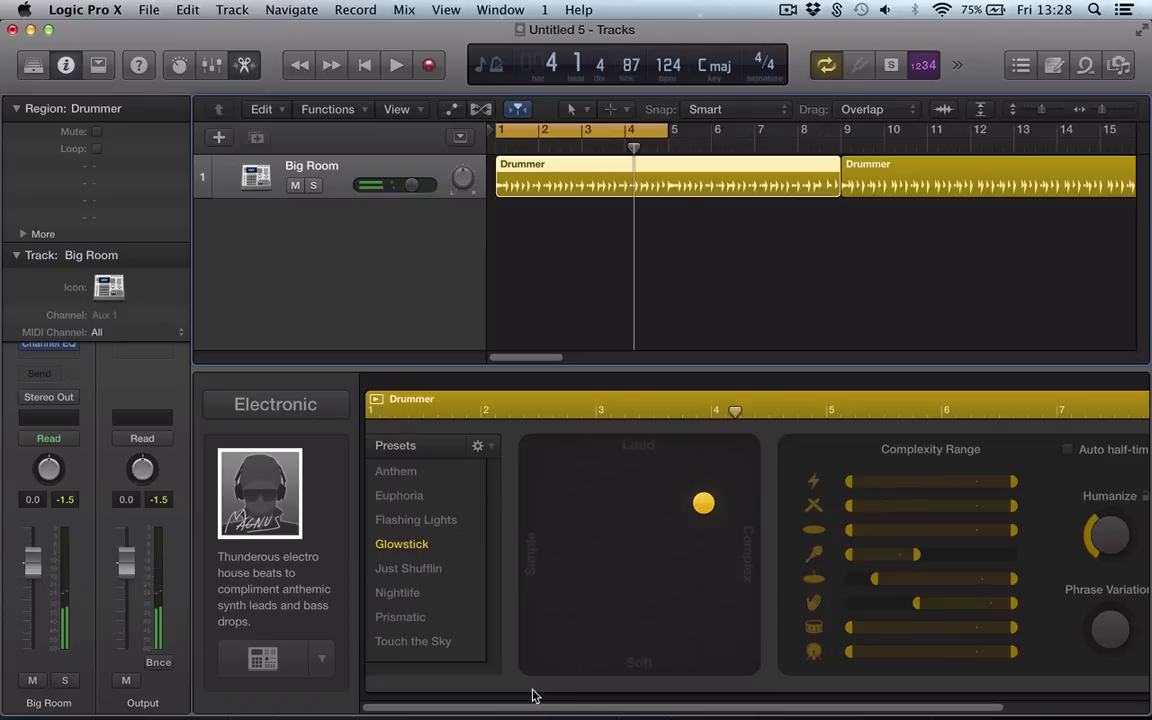
pyautogui.click(405, 522)
pyautogui.press('space')
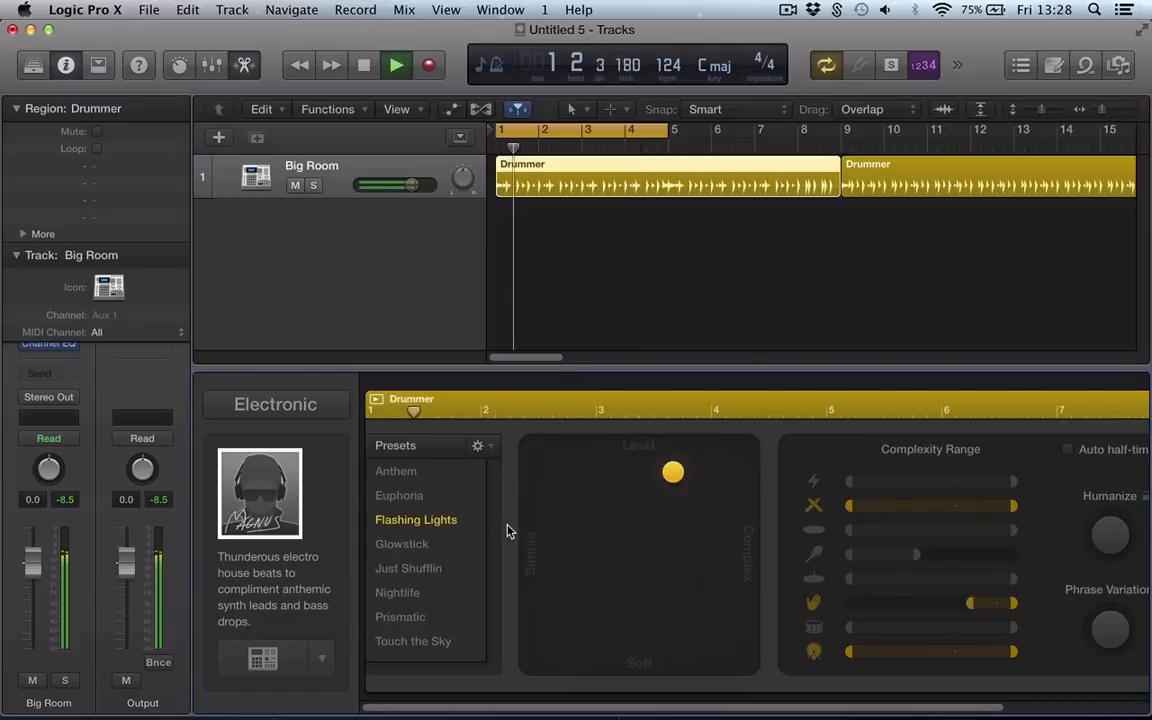
pyautogui.click(430, 497)
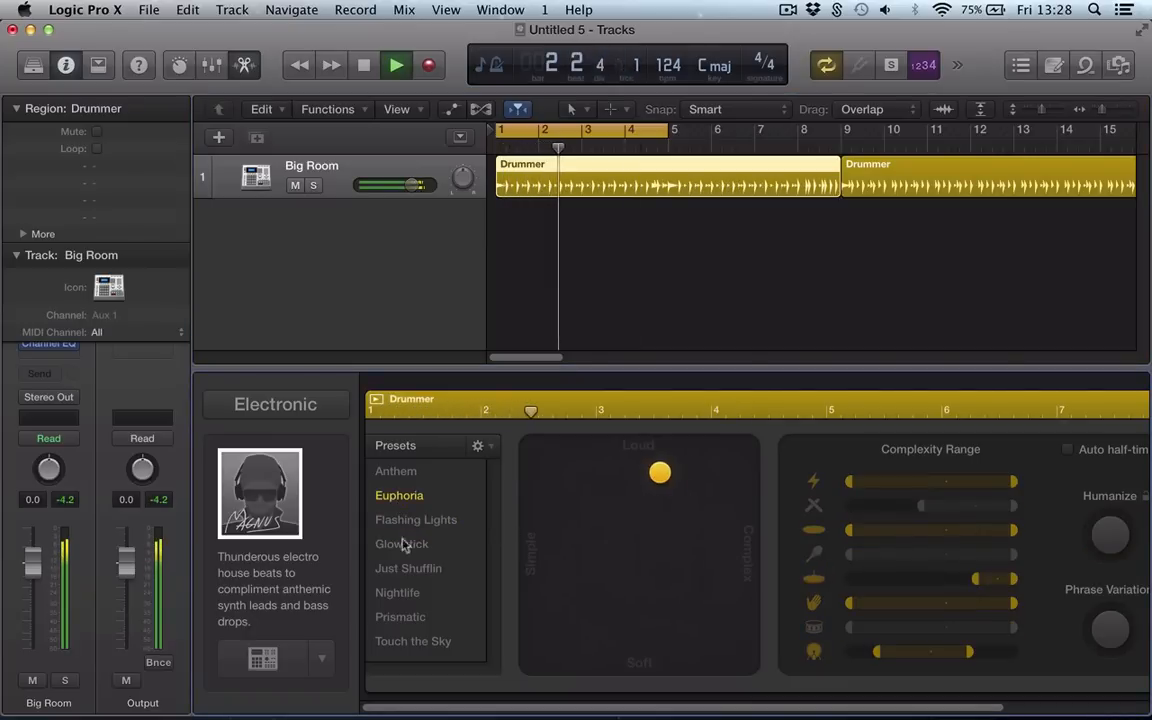
pyautogui.press('space')
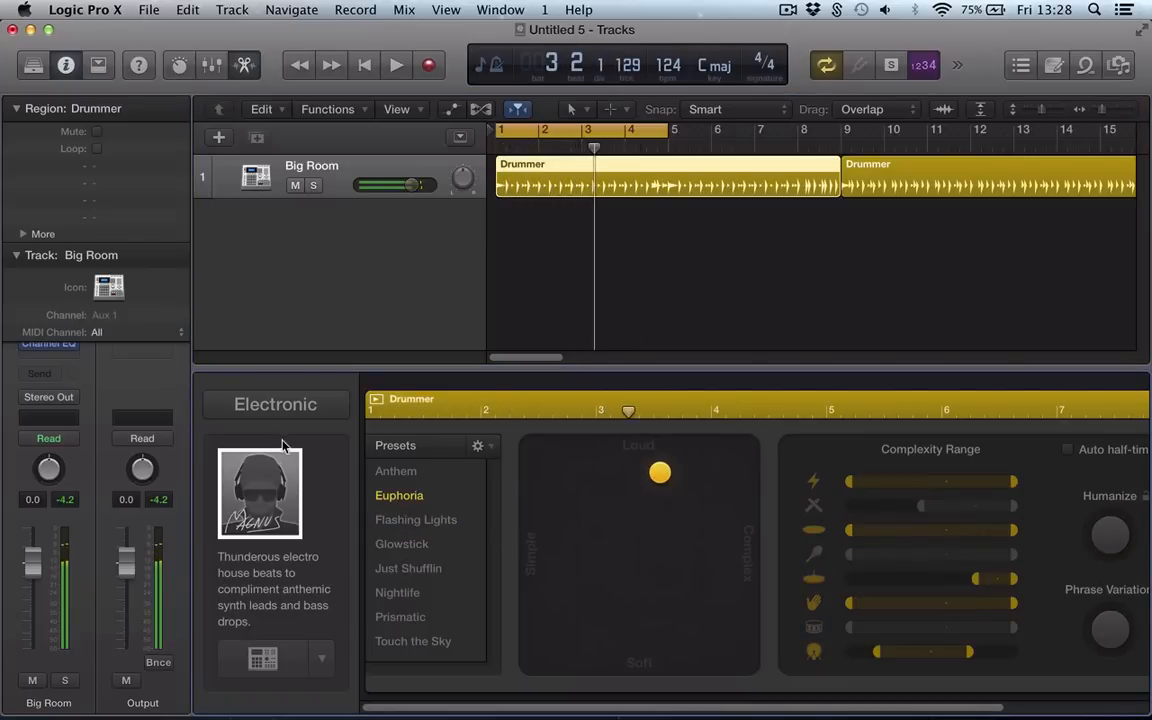
# Change the drummer to Julian, accepting the replacement of the region settings, and play the pattern
pyautogui.click(285, 485)
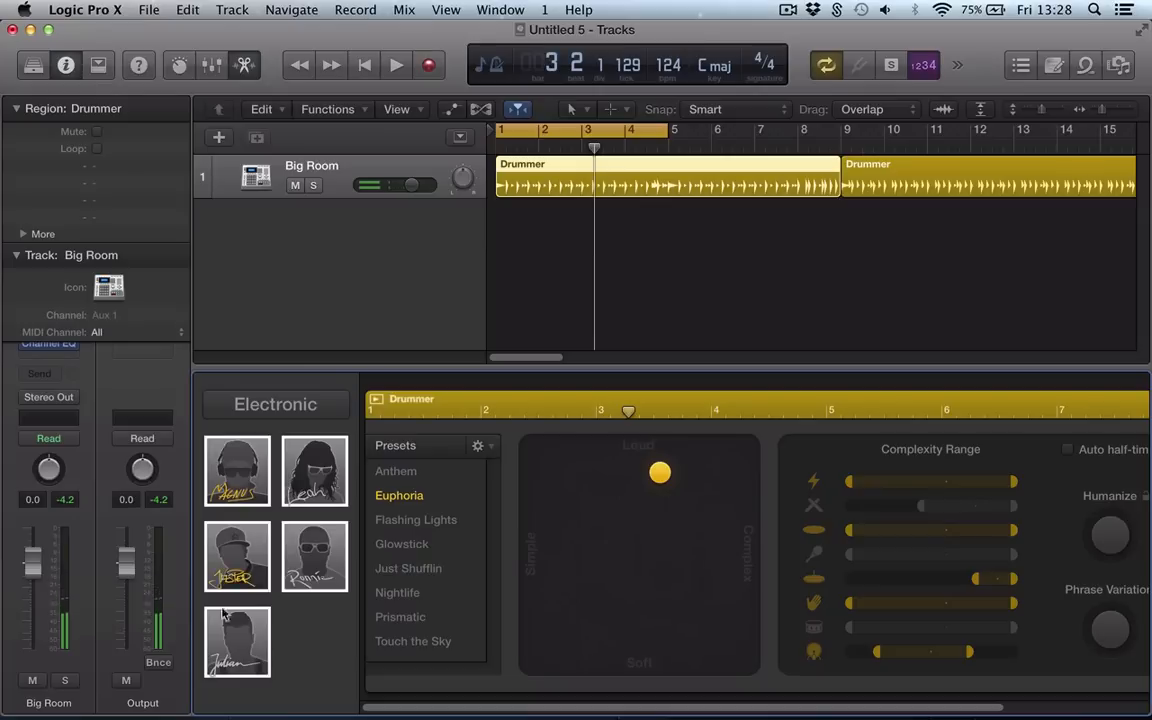
pyautogui.click(240, 662)
pyautogui.click(645, 334)
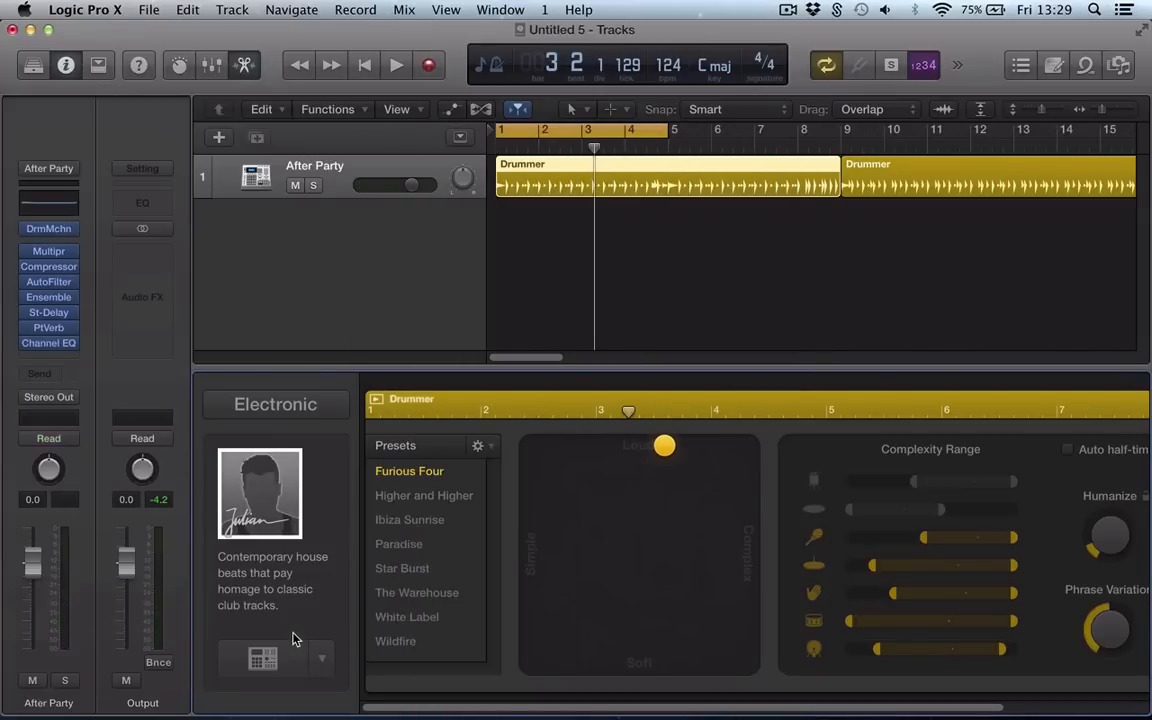
pyautogui.press('space')
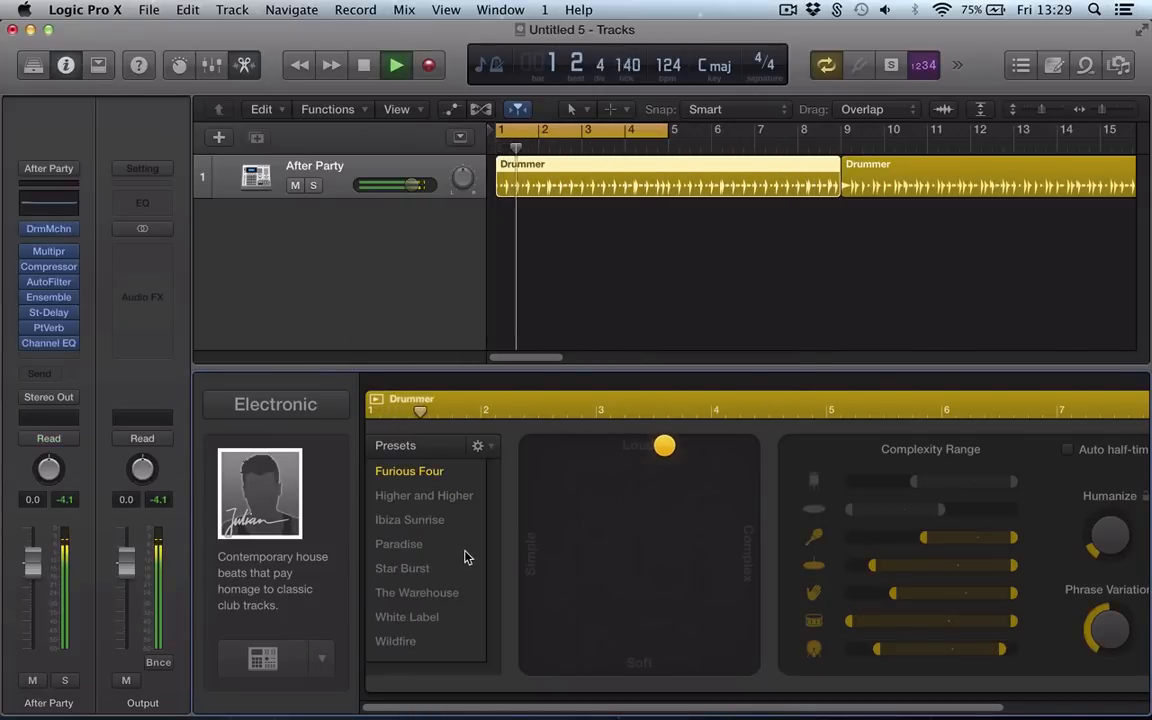
# Apply the Paradise preset and make its pattern simpler and slightly louder while listening
pyautogui.click(419, 548)
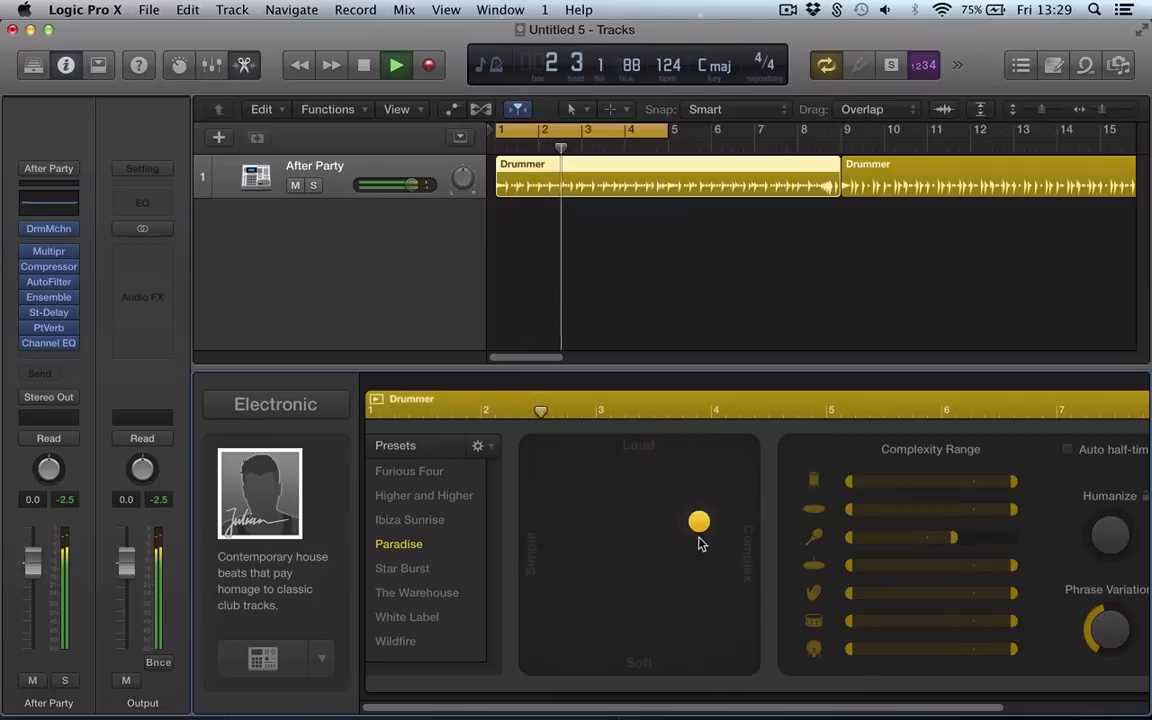
pyautogui.moveTo(696, 523); pyautogui.dragTo(625, 507)
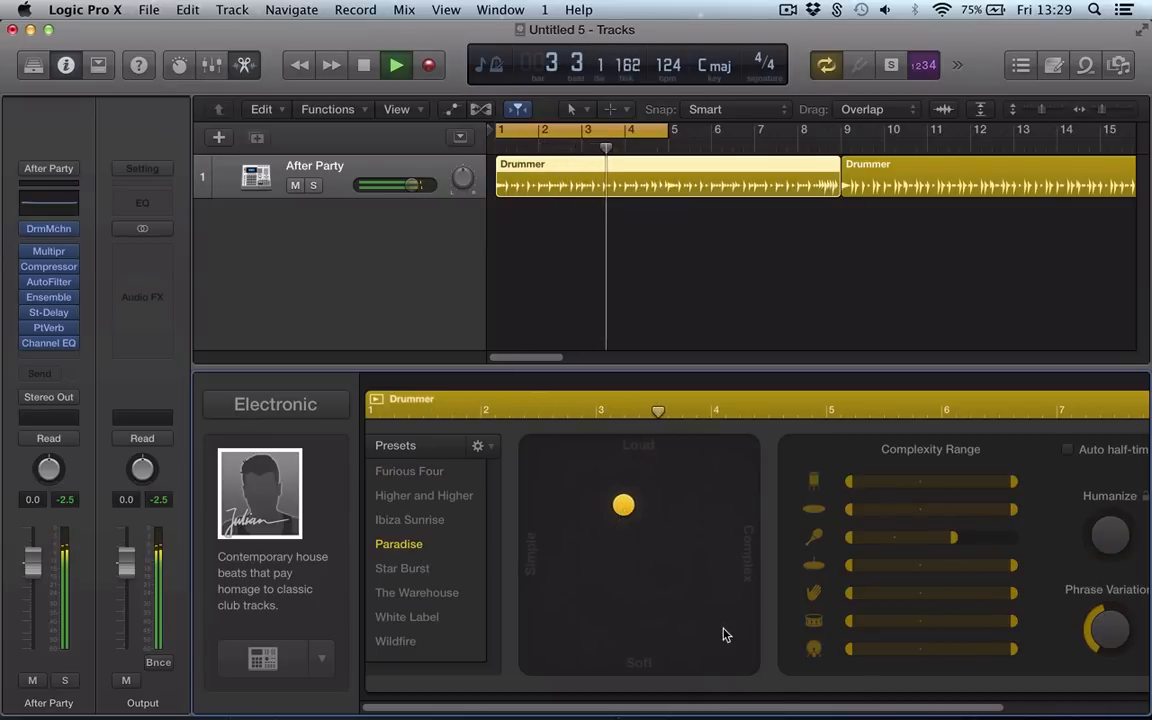
pyautogui.press('space')
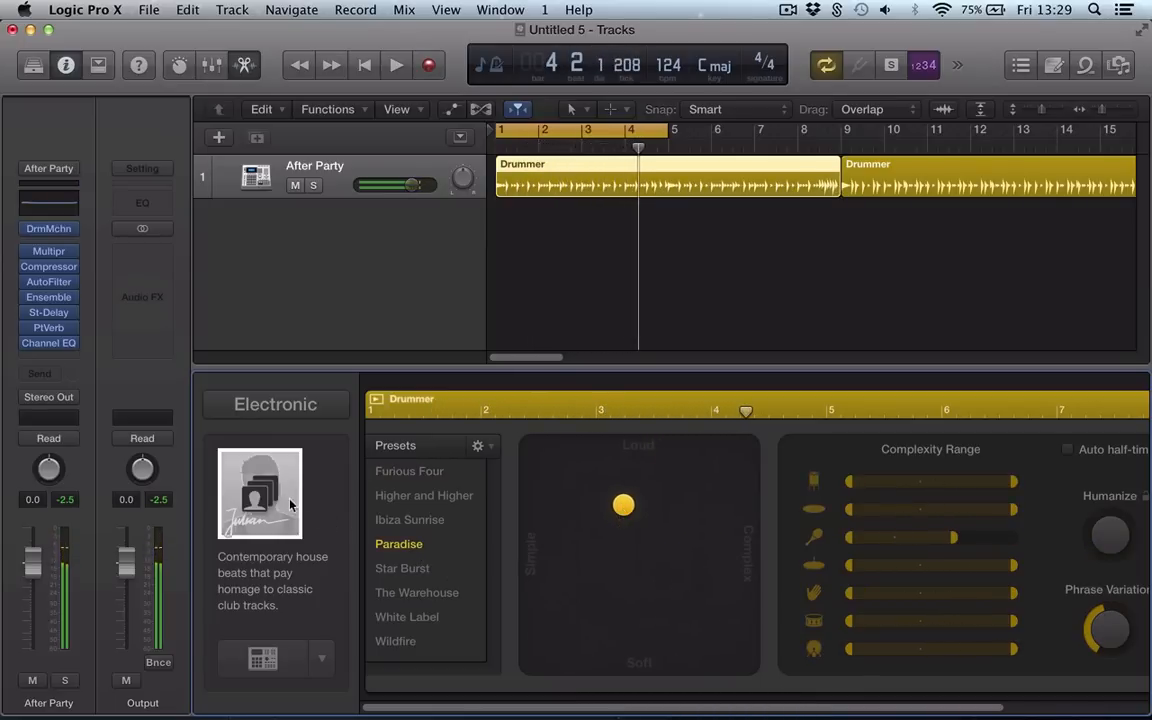
# Change the drummer to Jasper and make the pattern much more complex and slightly softer during playback
pyautogui.click(255, 495)
pyautogui.click(220, 556)
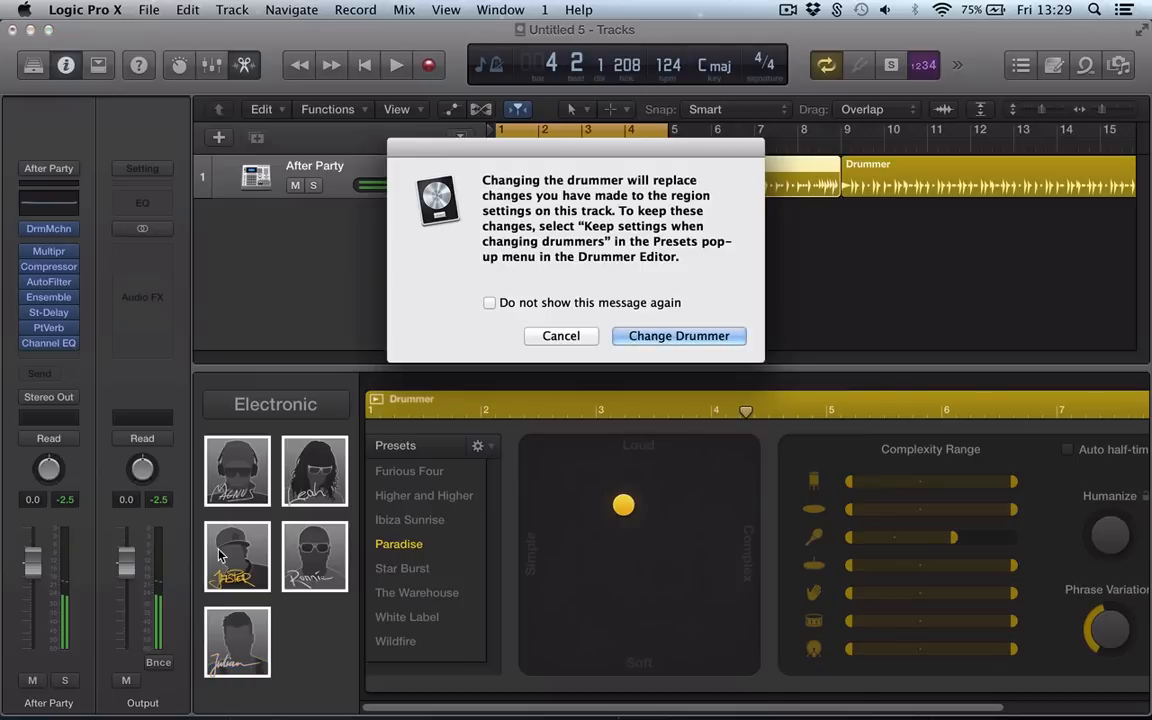
pyautogui.click(669, 339)
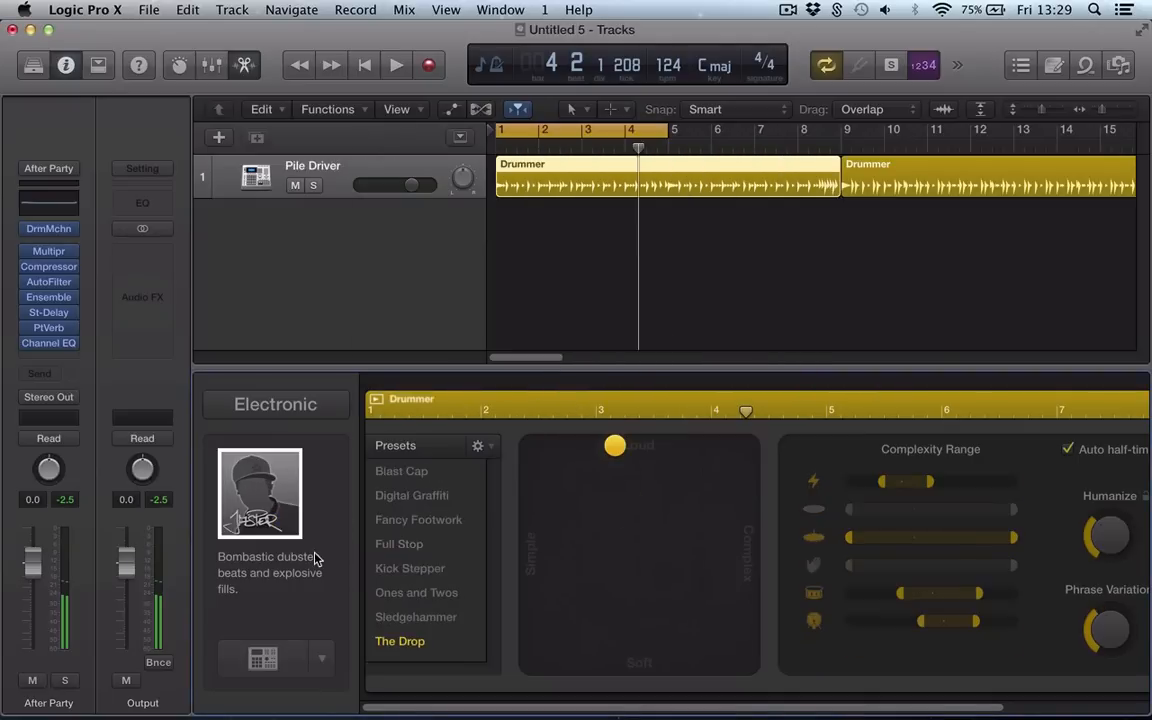
pyautogui.press('space')
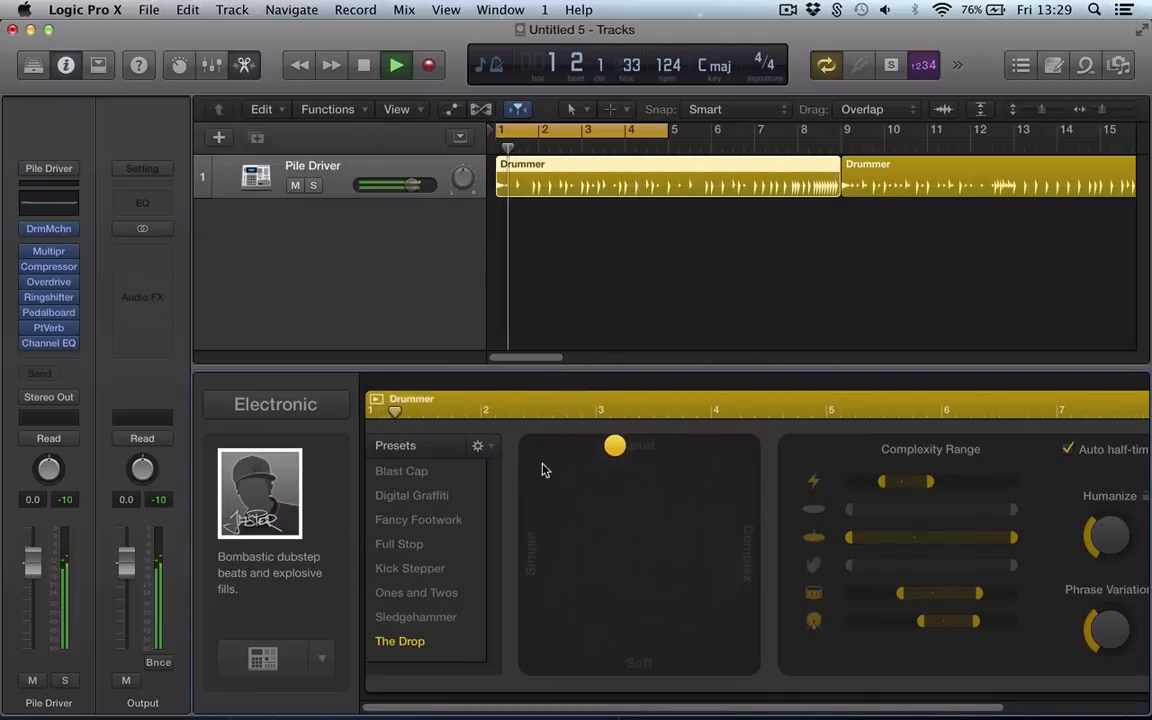
pyautogui.moveTo(615, 445); pyautogui.dragTo(762, 476)
# Change the drummer to Ronnie and audition the pattern with more complexity and a softer level
pyautogui.click(265, 495)
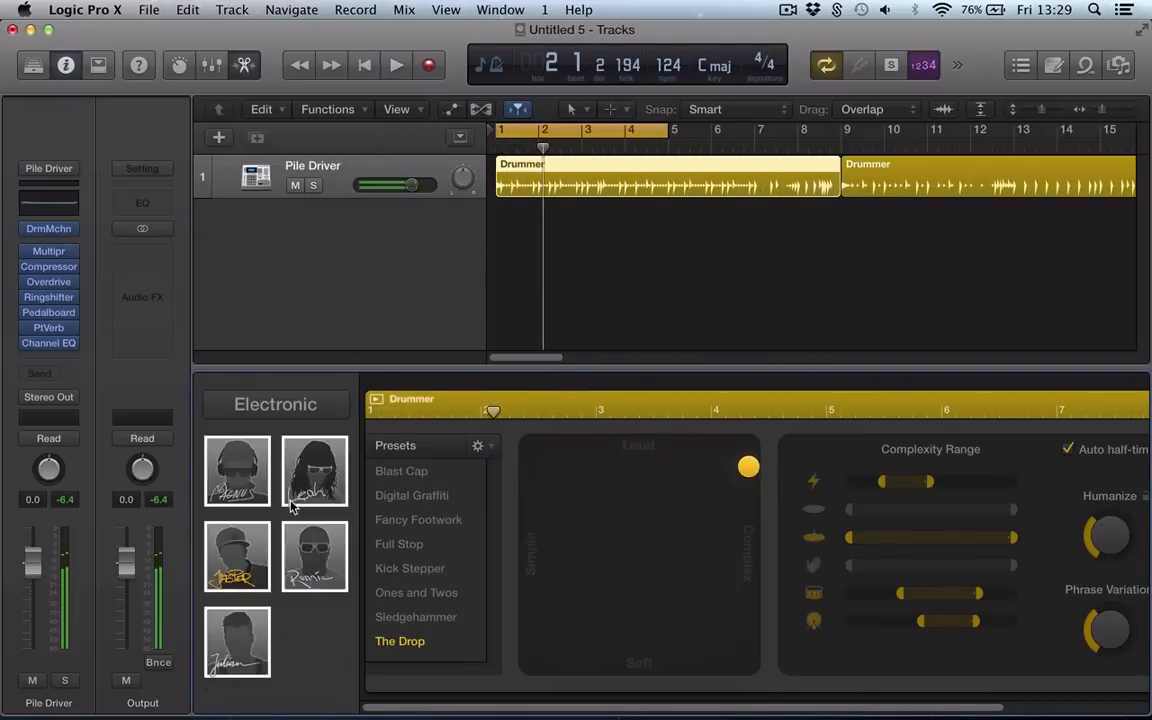
pyautogui.click(290, 480)
pyautogui.click(677, 335)
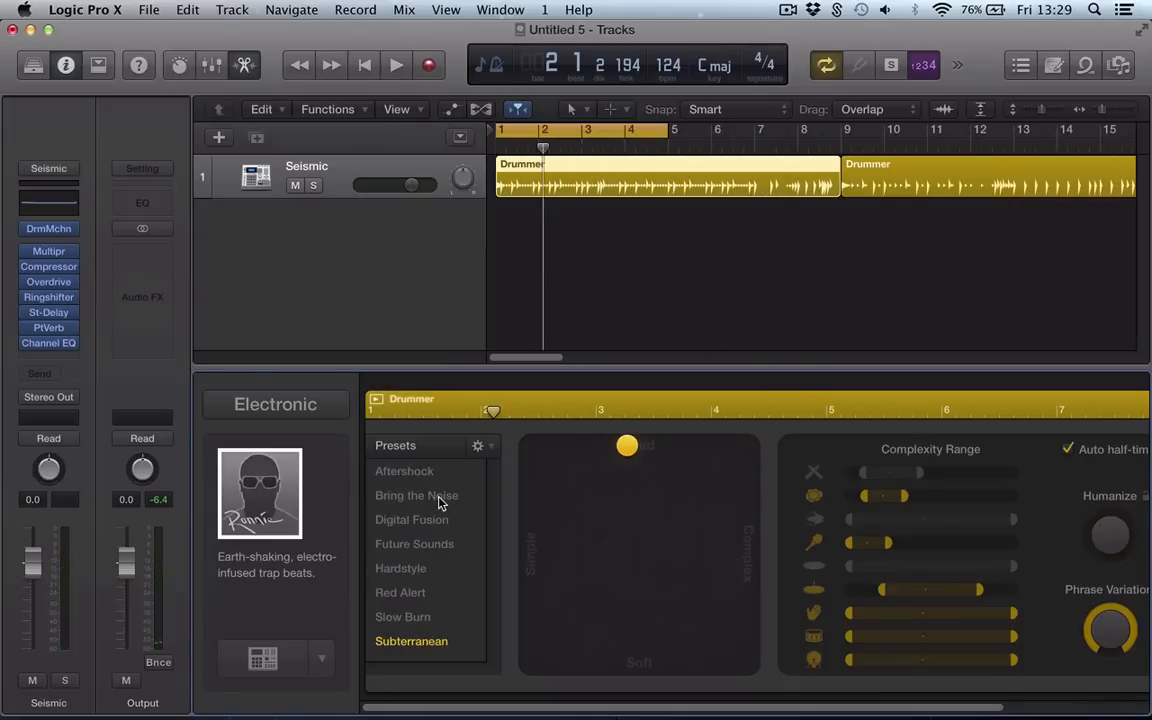
pyautogui.press('space')
pyautogui.moveTo(645, 452); pyautogui.dragTo(712, 489)
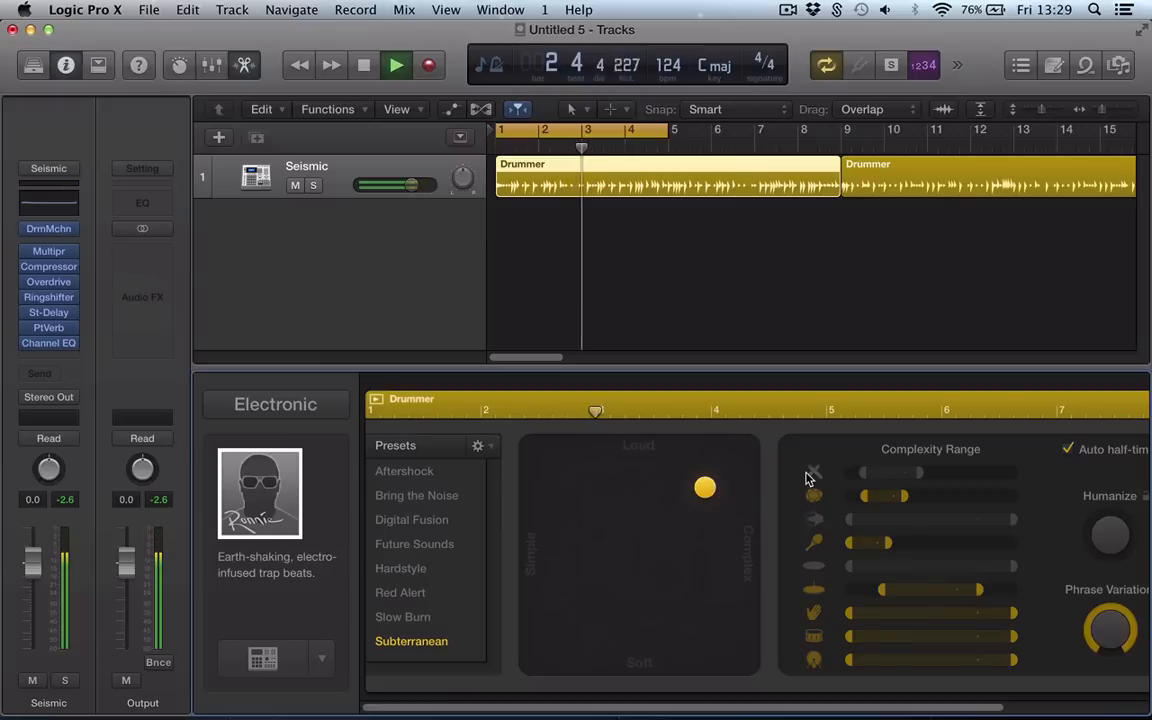
pyautogui.press('space')
# Switch the drummer genre from Electronic to Hip Hop
pyautogui.moveTo(240, 490)
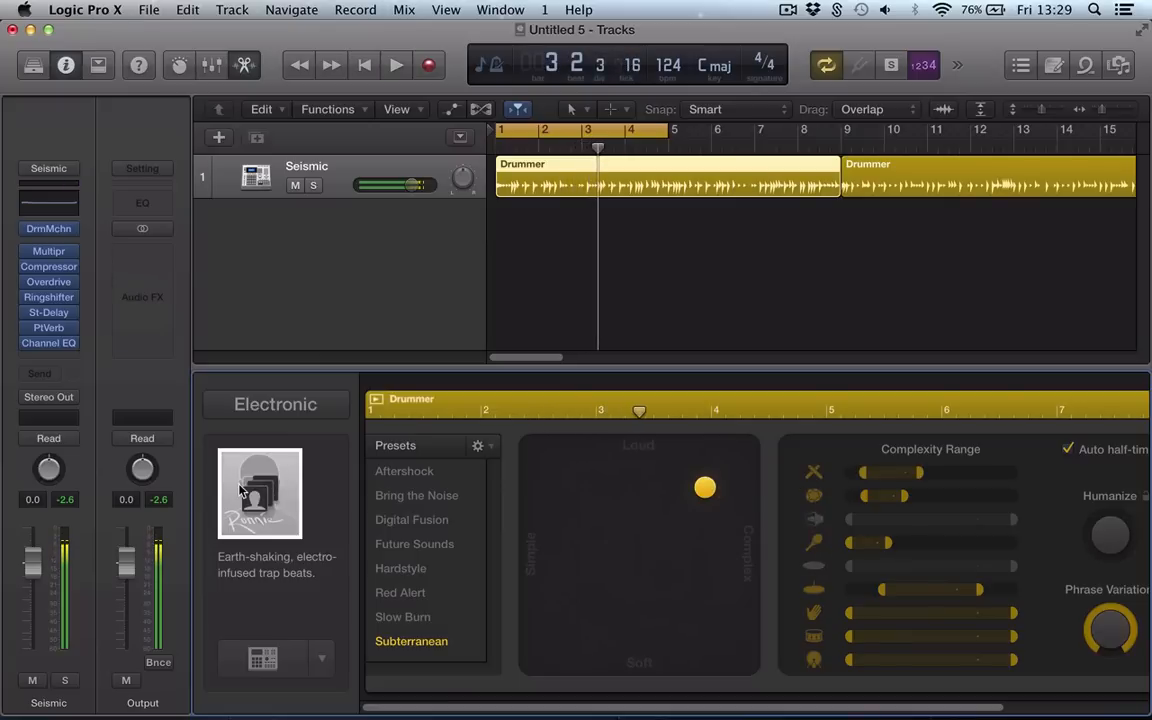
pyautogui.click(272, 404)
pyautogui.click(276, 429)
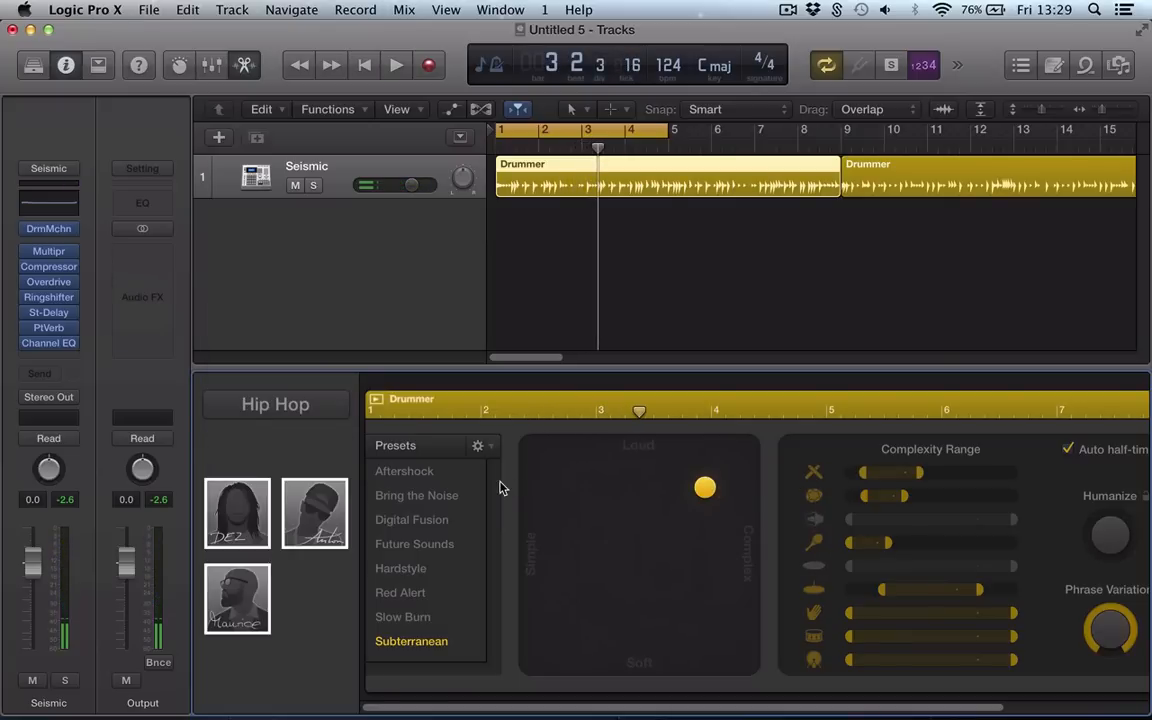
# Reduce the pattern's complexity during playback and apply the Digital Fusion preset
pyautogui.moveTo(705, 500); pyautogui.dragTo(650, 501)
pyautogui.press('space')
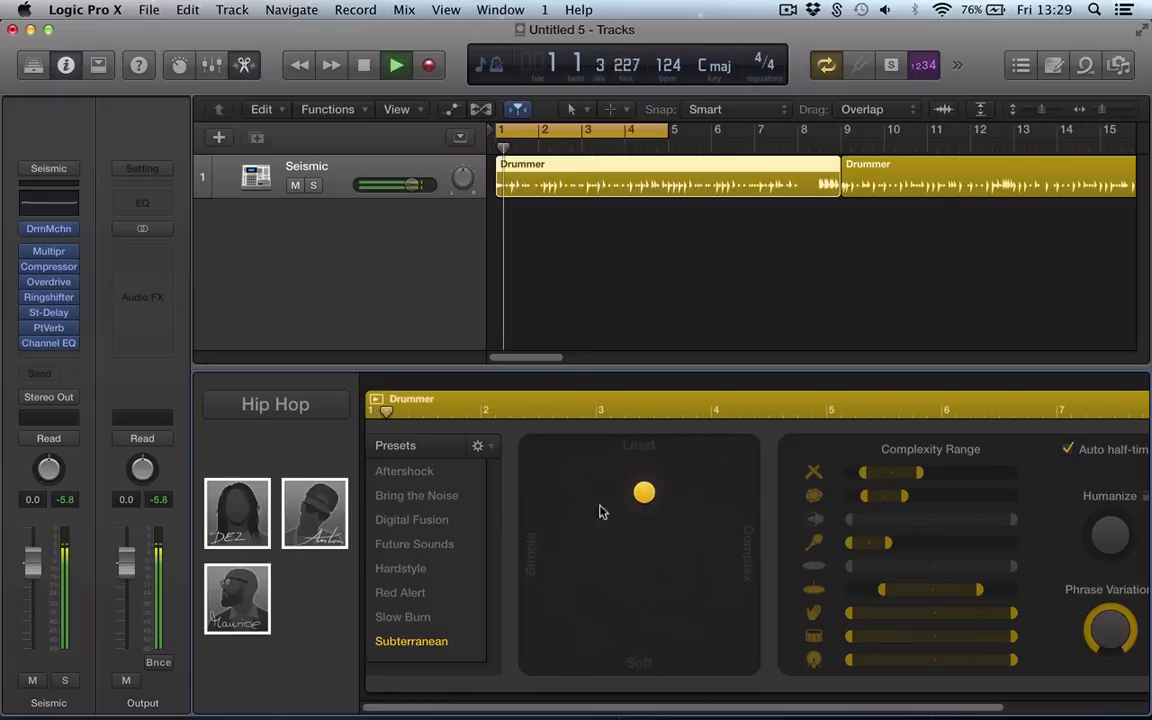
pyautogui.click(422, 524)
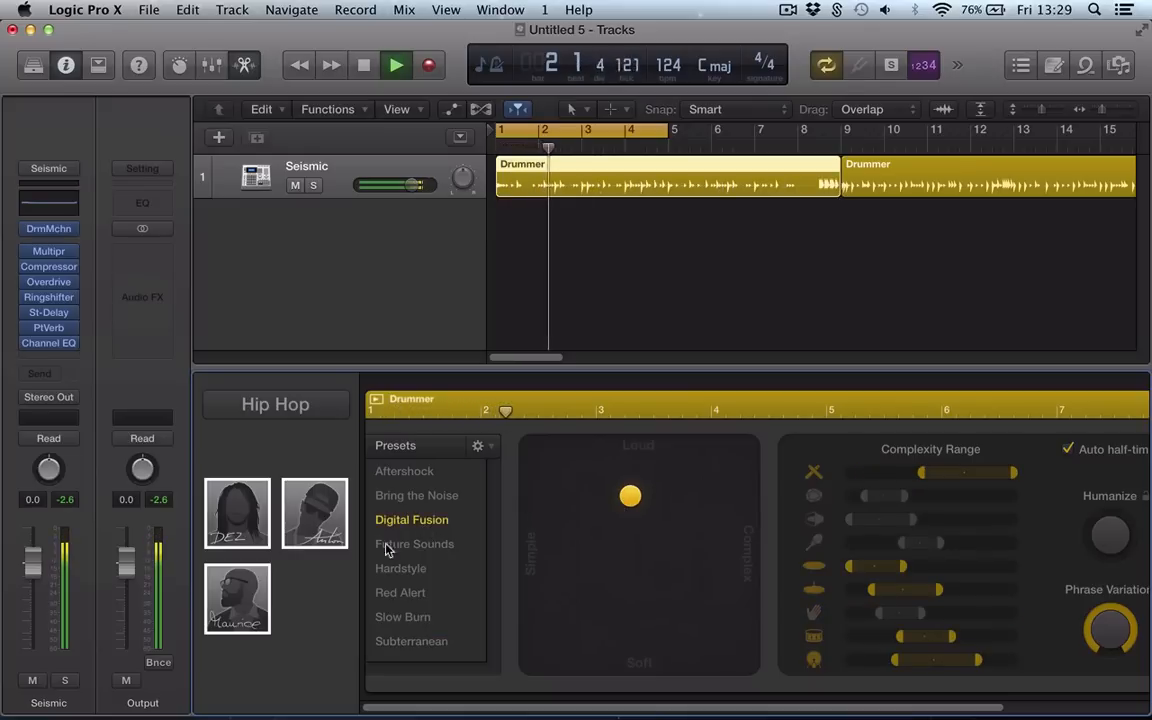
# Change the drummer to Anton, accepting the replacement of the region settings
pyautogui.click(315, 513)
pyautogui.click(694, 336)
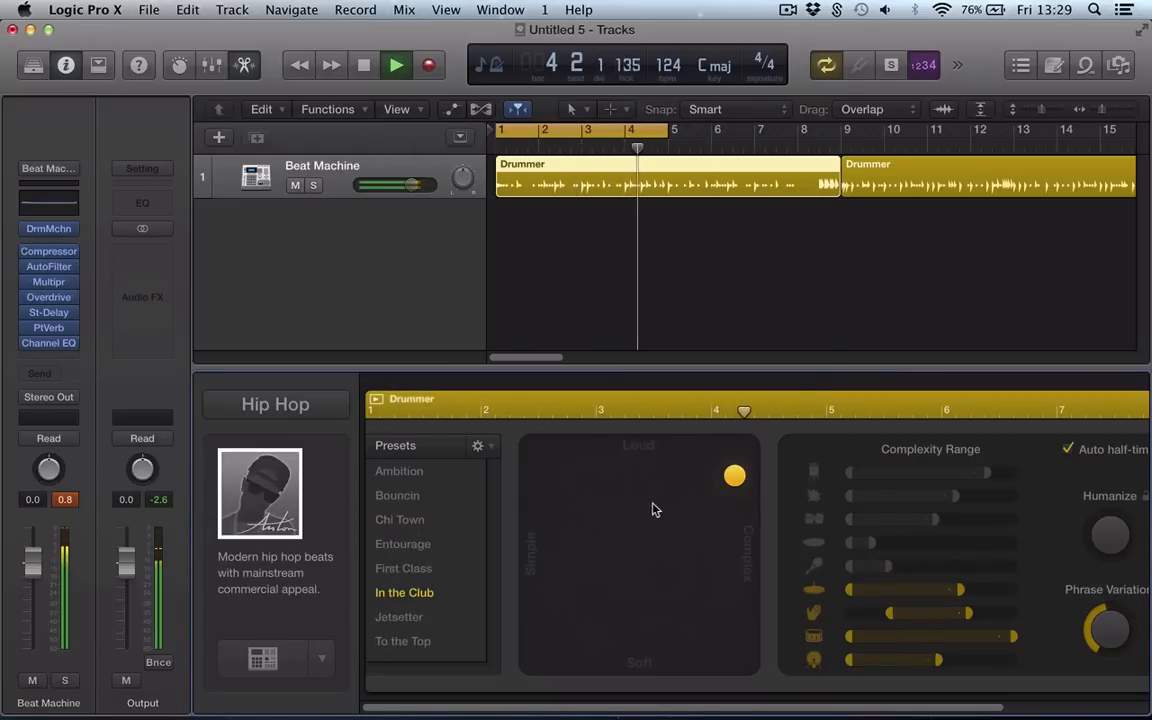
# Stop playback and clear the peak level readings on the Beat Machine and Output channel strips
pyautogui.press('space')
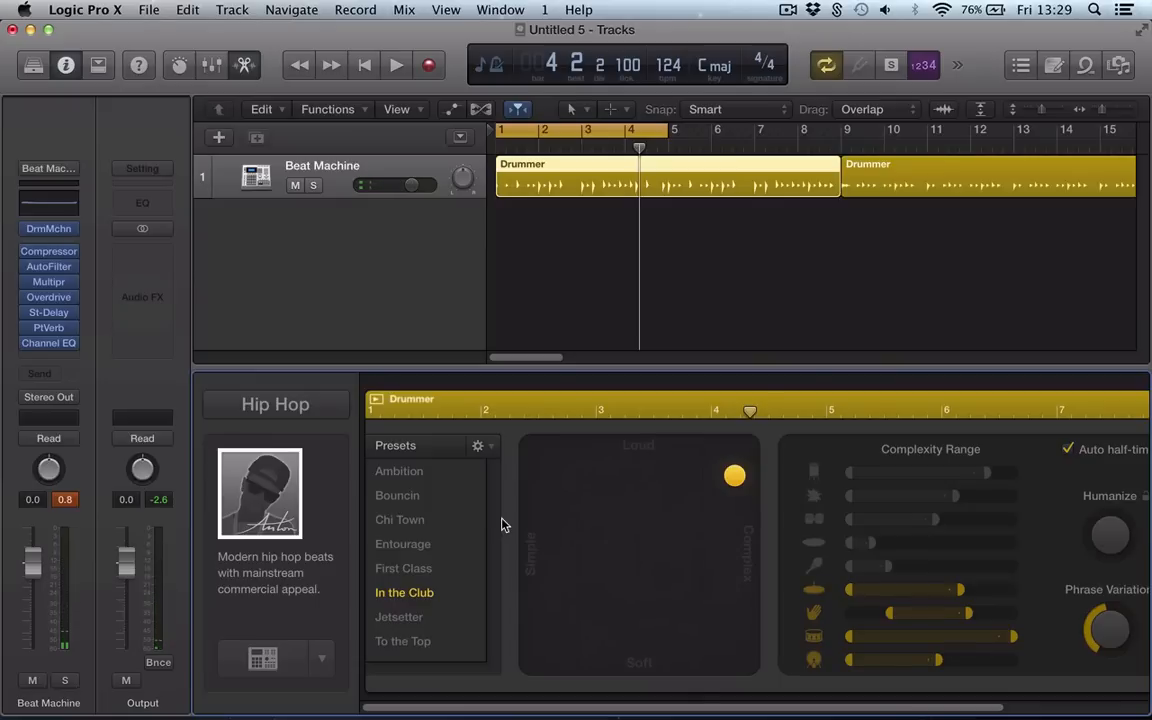
pyautogui.click(62, 500)
pyautogui.click(152, 500)
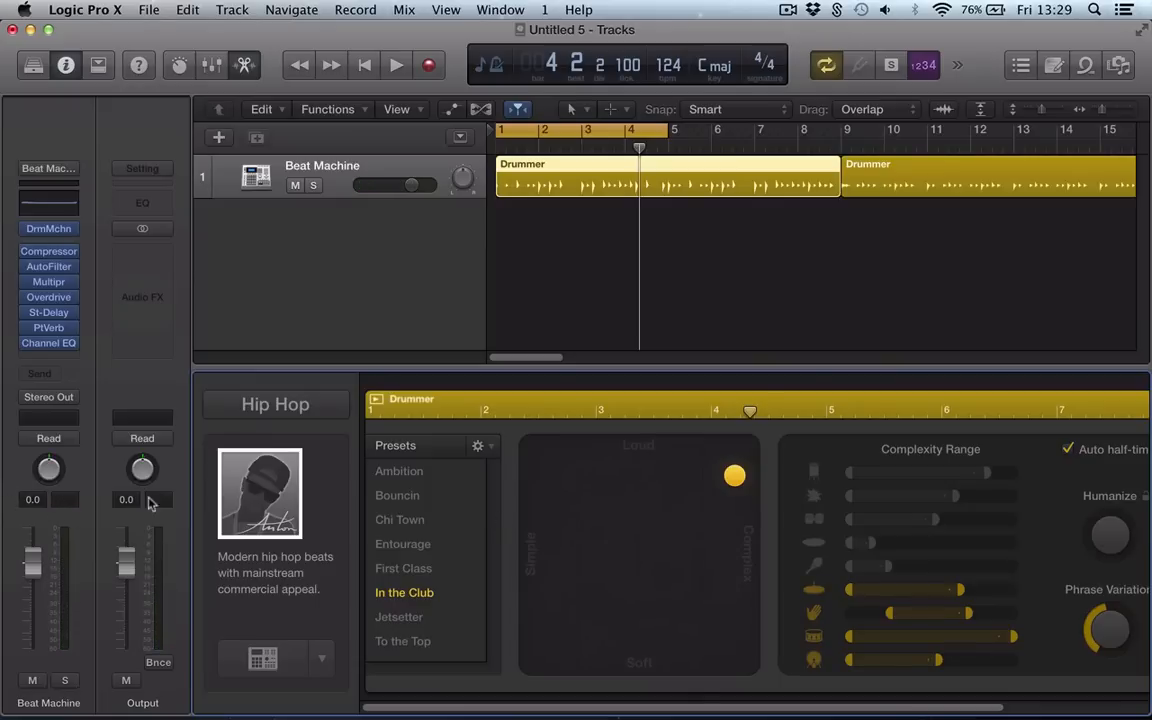
# View the list of available drummer genres and close it without choosing another one
pyautogui.click(255, 410)
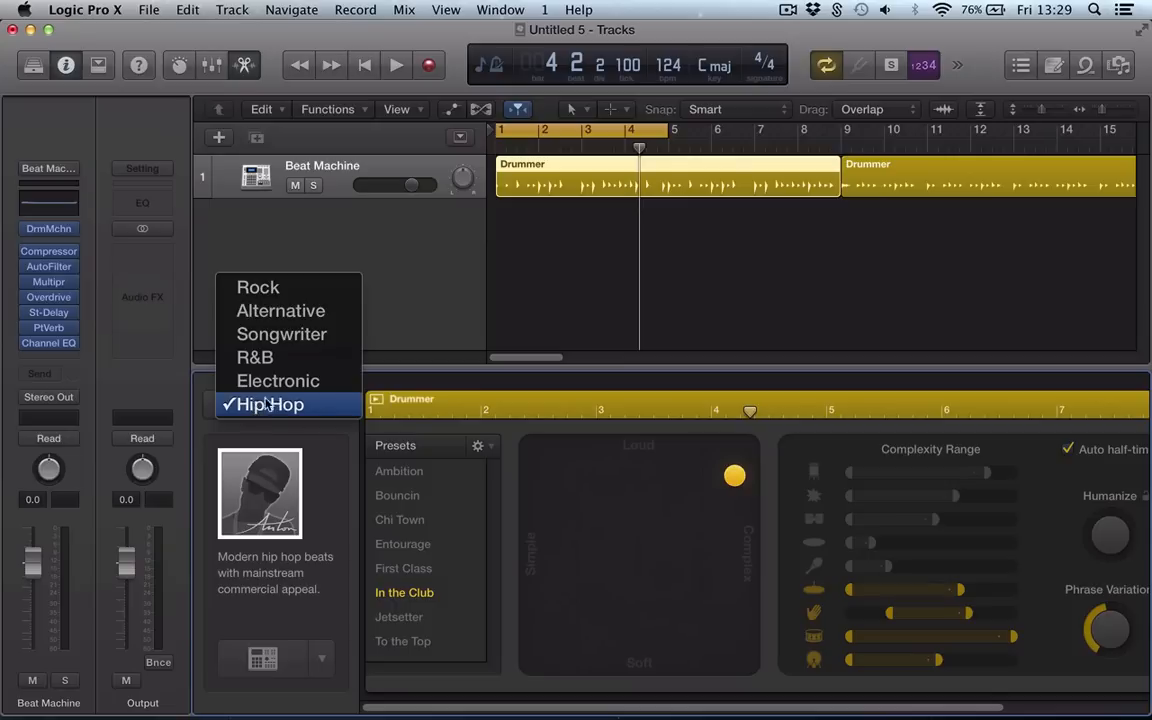
pyautogui.click(508, 457)
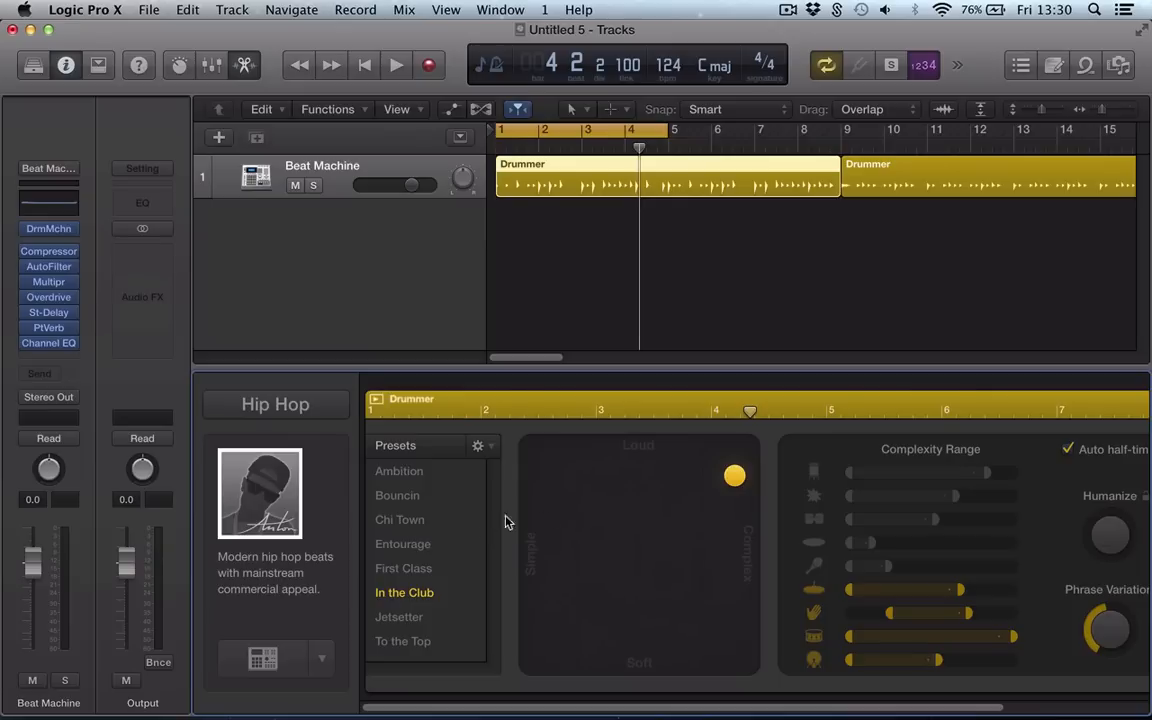
# Open Drum Machine Designer for the Beat Machine track and adjust the kick, snare & claps and hi-hats mix levels
pyautogui.click(44, 231)
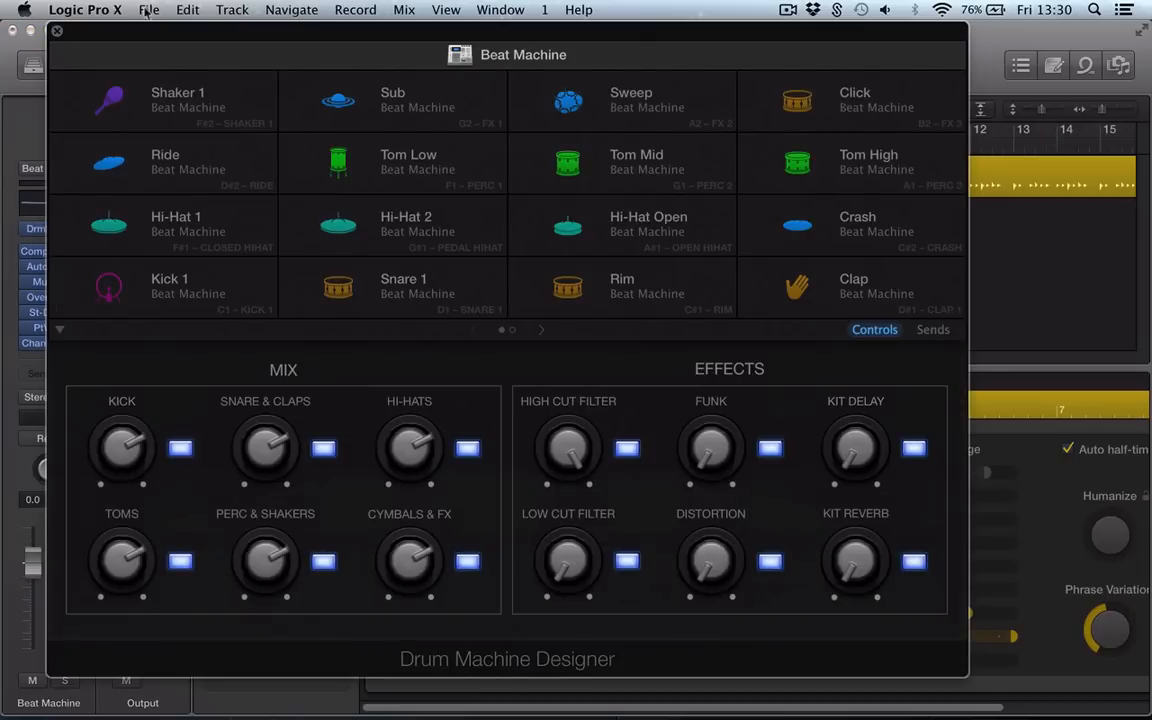
pyautogui.moveTo(145, 37); pyautogui.dragTo(208, 35)
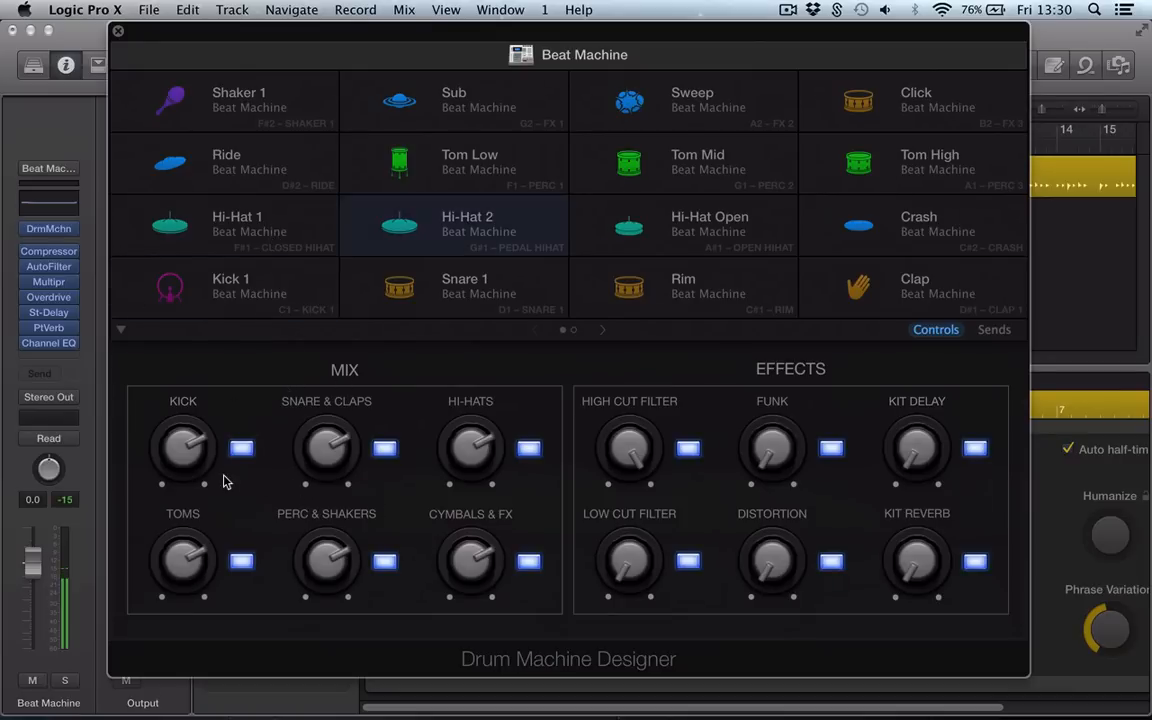
pyautogui.moveTo(193, 448); pyautogui.dragTo(163, 457)
pyautogui.moveTo(320, 458); pyautogui.dragTo(363, 471)
pyautogui.moveTo(449, 440); pyautogui.dragTo(506, 458)
pyautogui.click(529, 449)
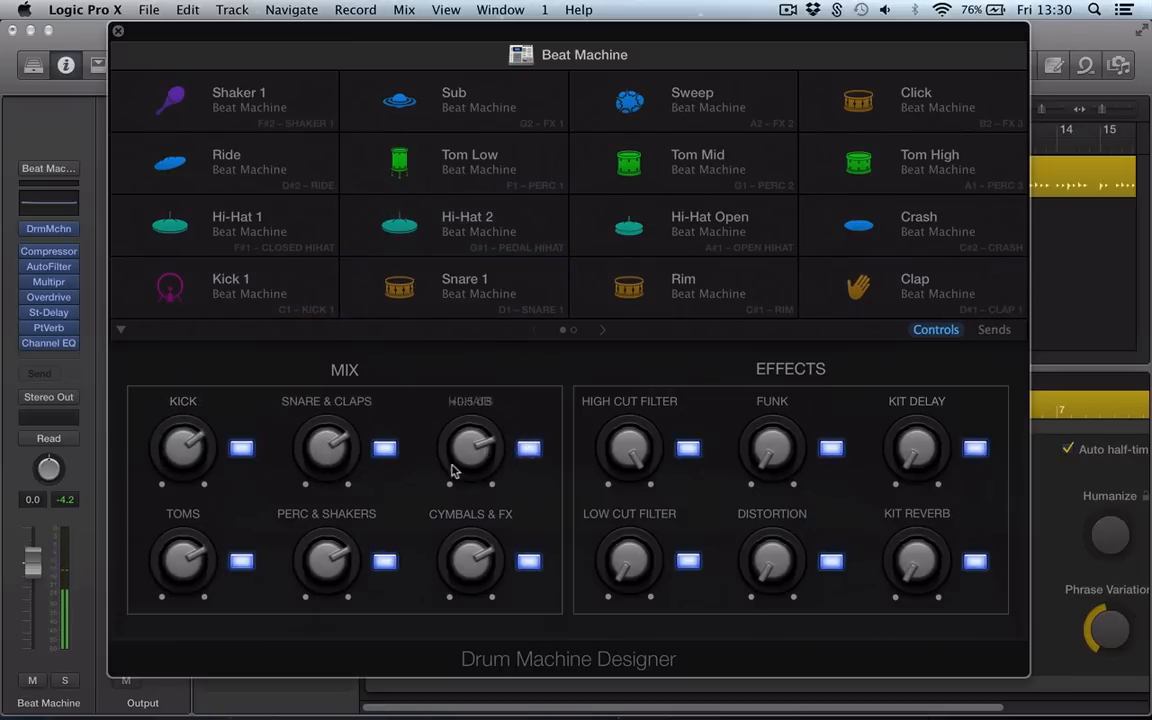
# Set the high cut filter to 1720 Hz, low cut to 800 Hz, funk to 34%, kit delay to 63% and kit reverb to 47%, and raise distortion
pyautogui.moveTo(630, 556)
pyautogui.mouseDown()
pyautogui.moveTo(615, 471)
pyautogui.moveTo(628, 578)
pyautogui.mouseUp()
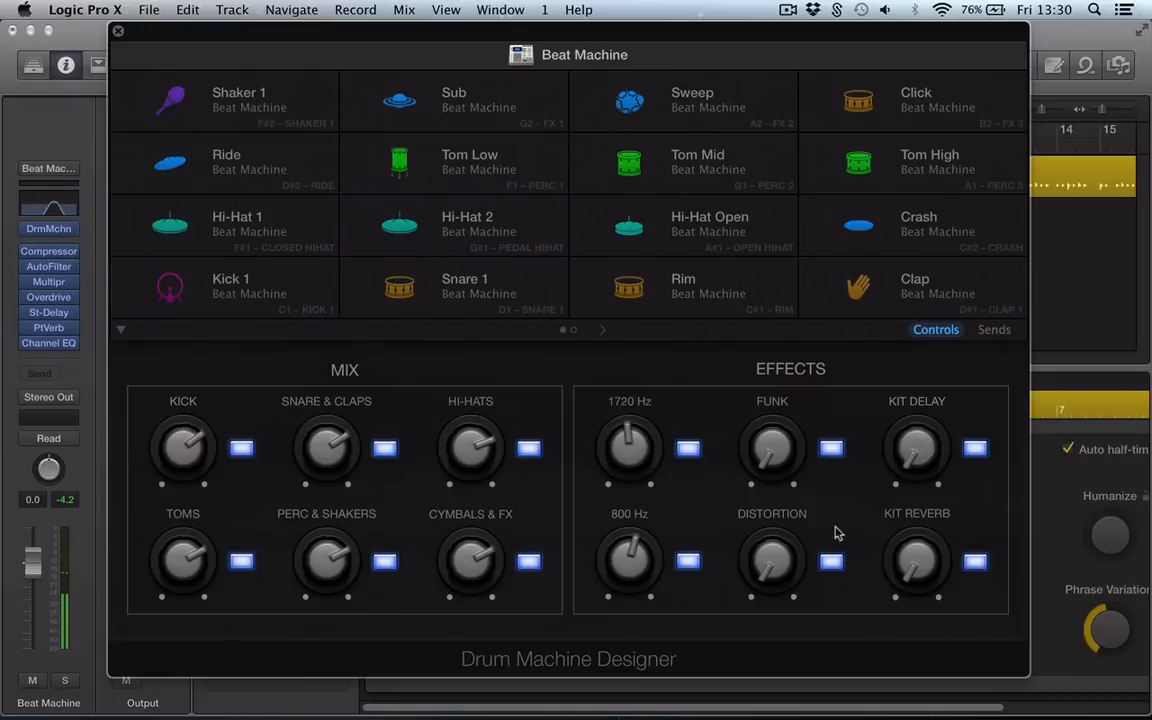
pyautogui.moveTo(917, 449); pyautogui.dragTo(907, 362)
pyautogui.moveTo(921, 559); pyautogui.dragTo(910, 460)
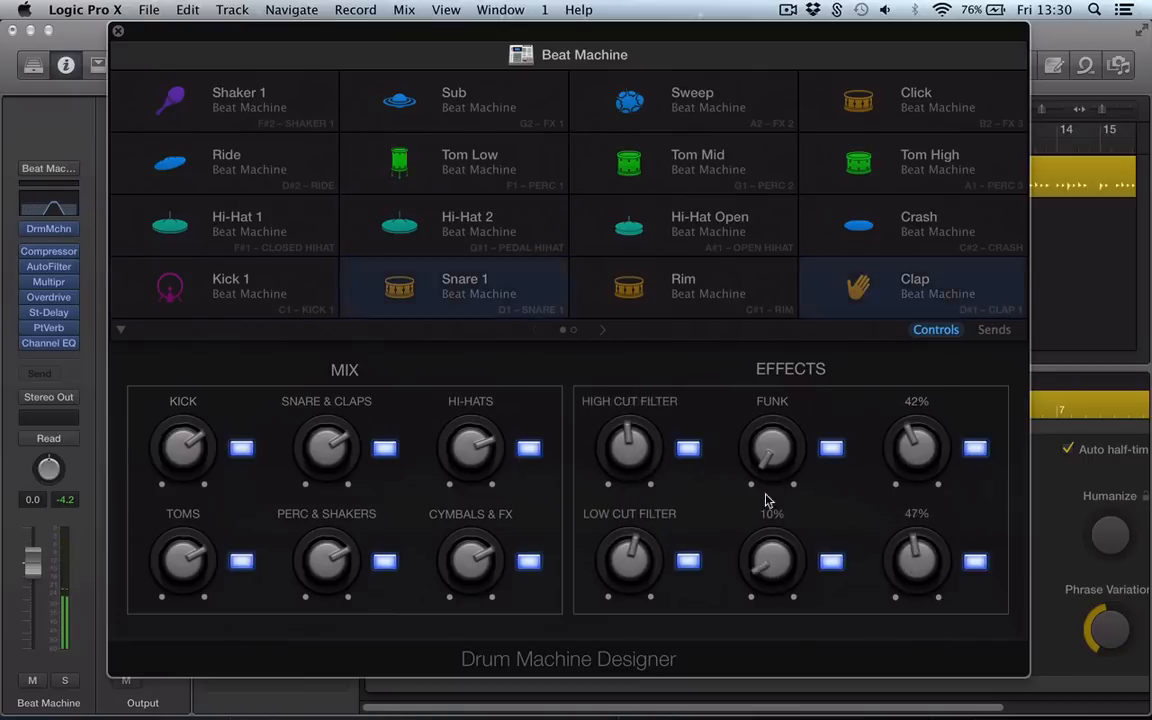
pyautogui.moveTo(768, 548); pyautogui.dragTo(778, 425)
pyautogui.moveTo(913, 453); pyautogui.dragTo(828, 390)
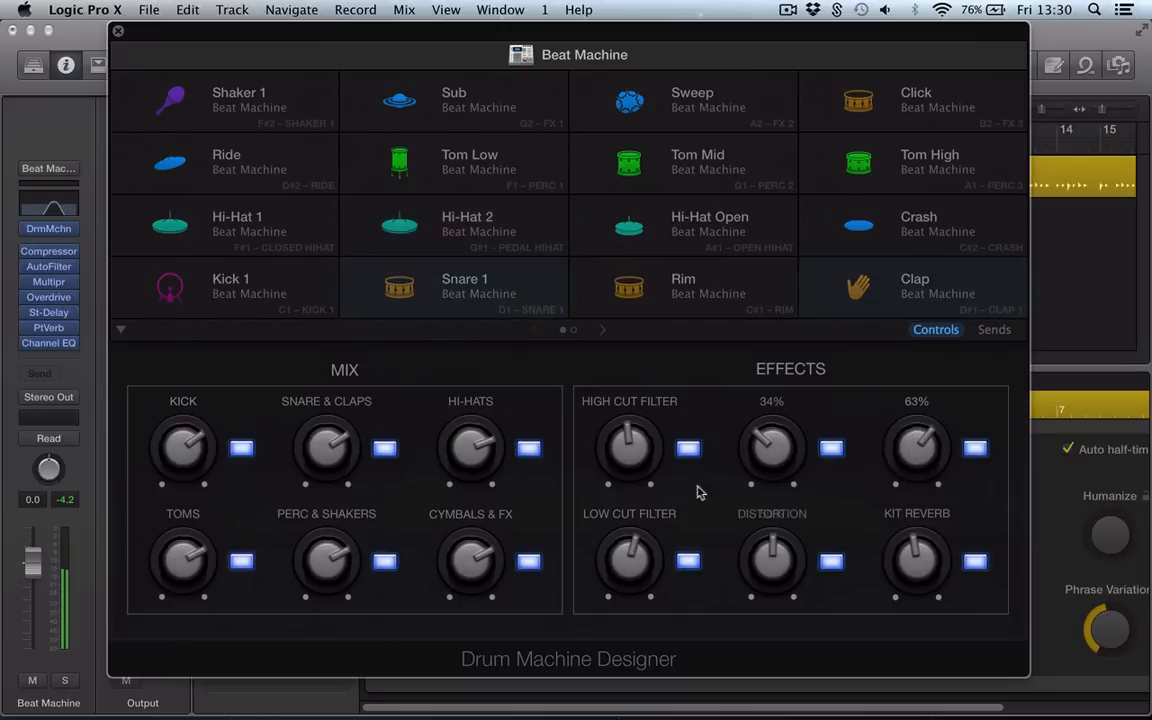
# Sweep the kit's high cut and low cut filters through their ranges during playback and lower the kit reverb
pyautogui.moveTo(630, 570); pyautogui.dragTo(634, 525)
pyautogui.moveTo(631, 464); pyautogui.dragTo(628, 420)
pyautogui.moveTo(631, 547); pyautogui.dragTo(635, 714)
pyautogui.moveTo(630, 655); pyautogui.dragTo(642, 690)
pyautogui.moveTo(892, 564); pyautogui.dragTo(899, 653)
pyautogui.moveTo(616, 569); pyautogui.dragTo(784, 414)
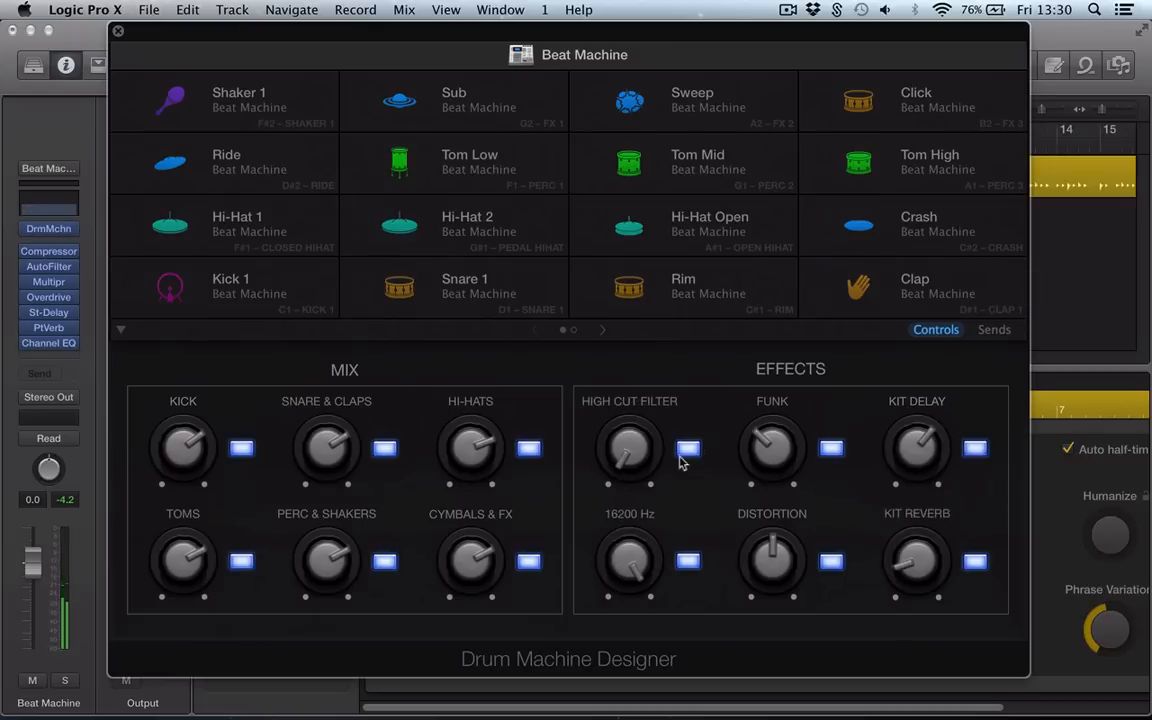
pyautogui.moveTo(627, 464); pyautogui.dragTo(627, 315)
pyautogui.moveTo(645, 551); pyautogui.dragTo(639, 602)
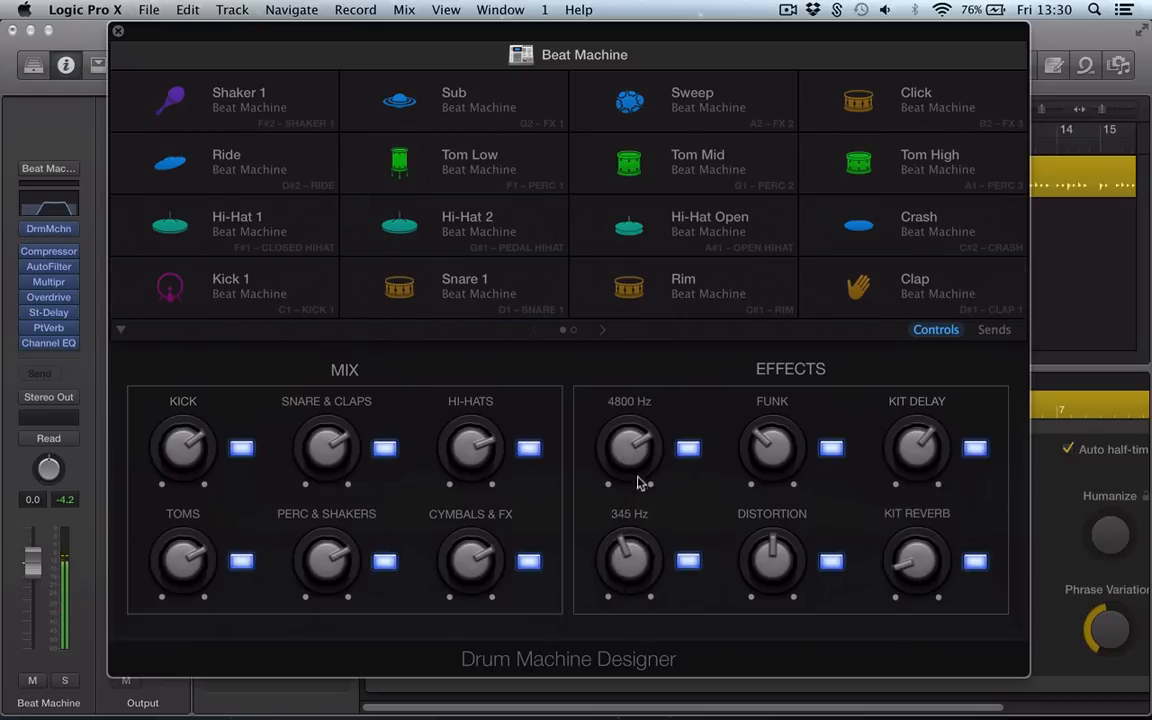
pyautogui.moveTo(639, 452); pyautogui.dragTo(631, 568)
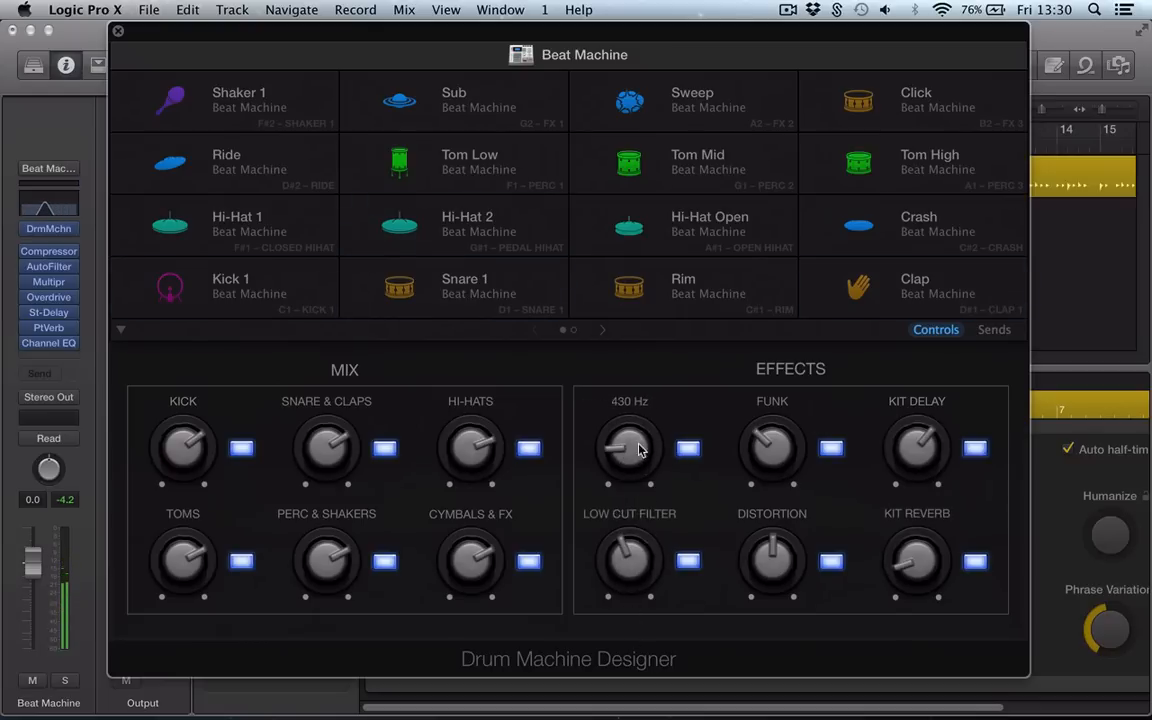
pyautogui.moveTo(639, 441)
pyautogui.mouseDown()
pyautogui.moveTo(639, 522)
pyautogui.moveTo(638, 432)
pyautogui.mouseUp()
pyautogui.moveTo(630, 555); pyautogui.dragTo(640, 643)
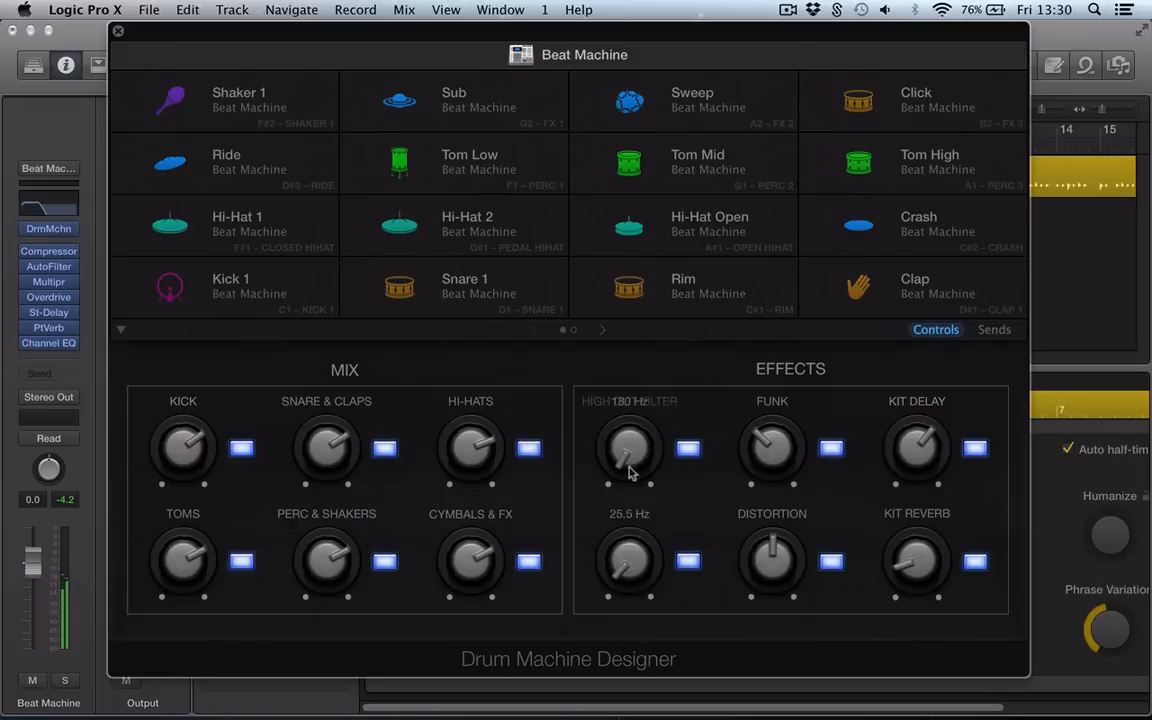
# Set the high cut filter to 20000 Hz and turn the low cut filter, kit delay and kit reverb fully down
pyautogui.moveTo(630, 470); pyautogui.dragTo(590, 206)
pyautogui.moveTo(640, 448); pyautogui.dragTo(660, 436)
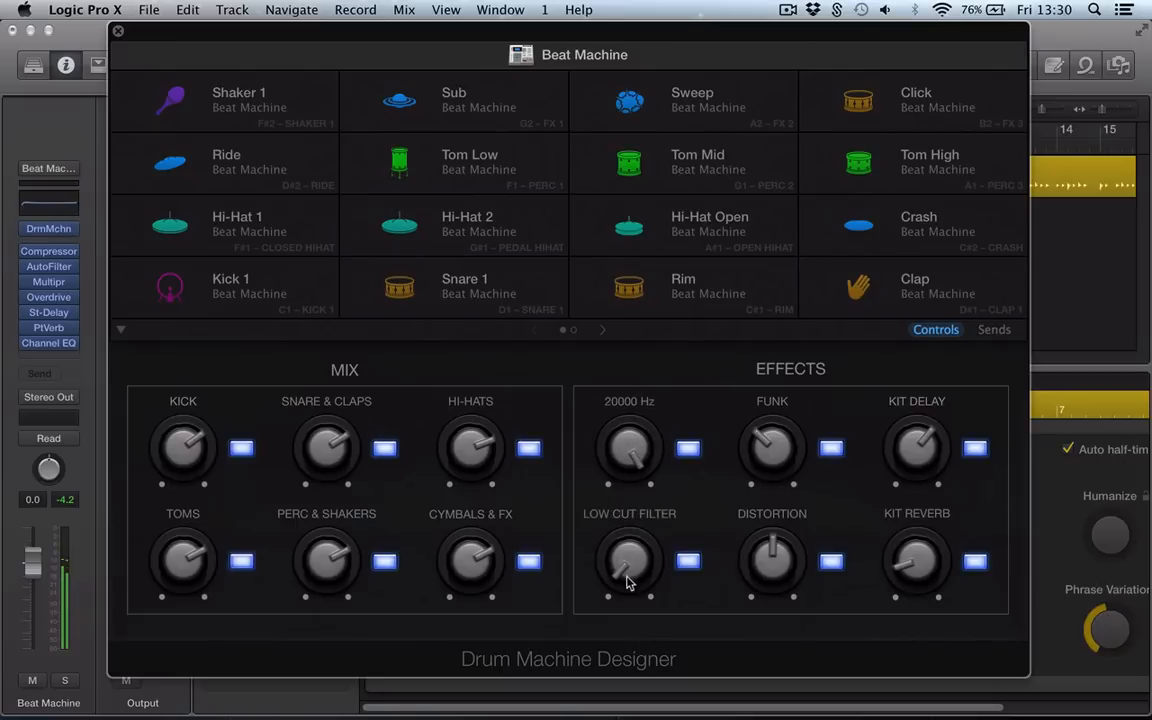
pyautogui.moveTo(628, 583); pyautogui.dragTo(632, 650)
pyautogui.moveTo(917, 446); pyautogui.dragTo(926, 643)
pyautogui.moveTo(917, 560); pyautogui.dragTo(920, 640)
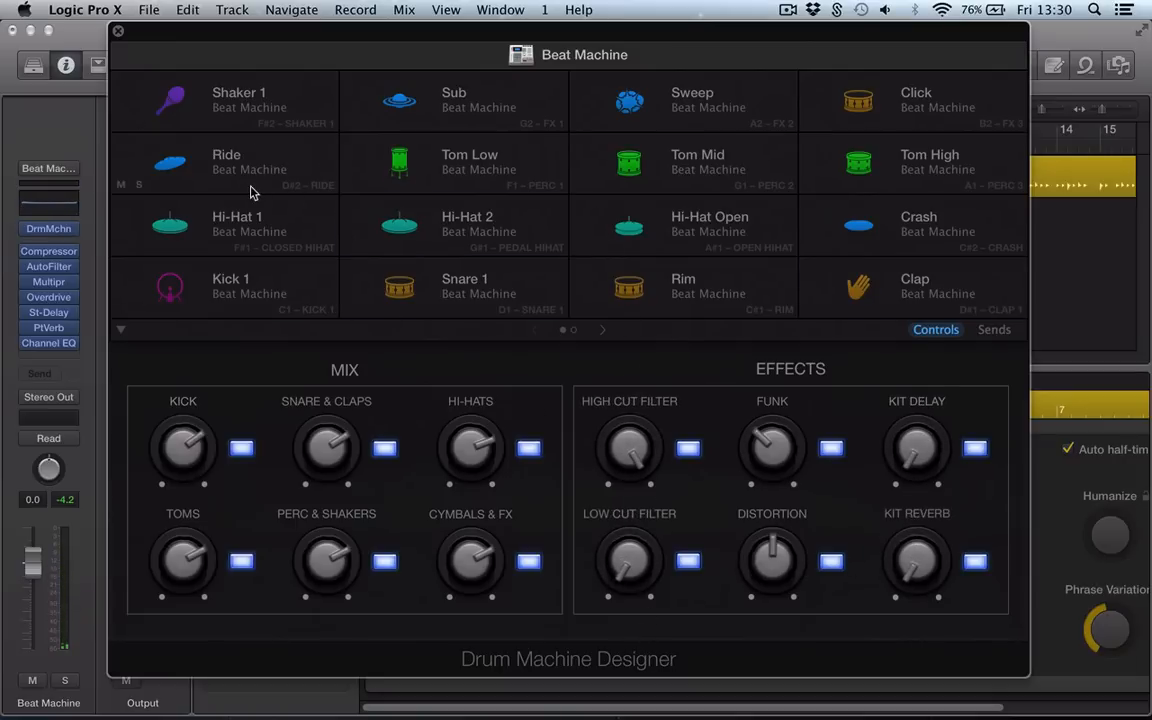
# Select the Kick 1 pad, raise its envelope, and set its distortion to 38% and sub to 35%
pyautogui.click(238, 290)
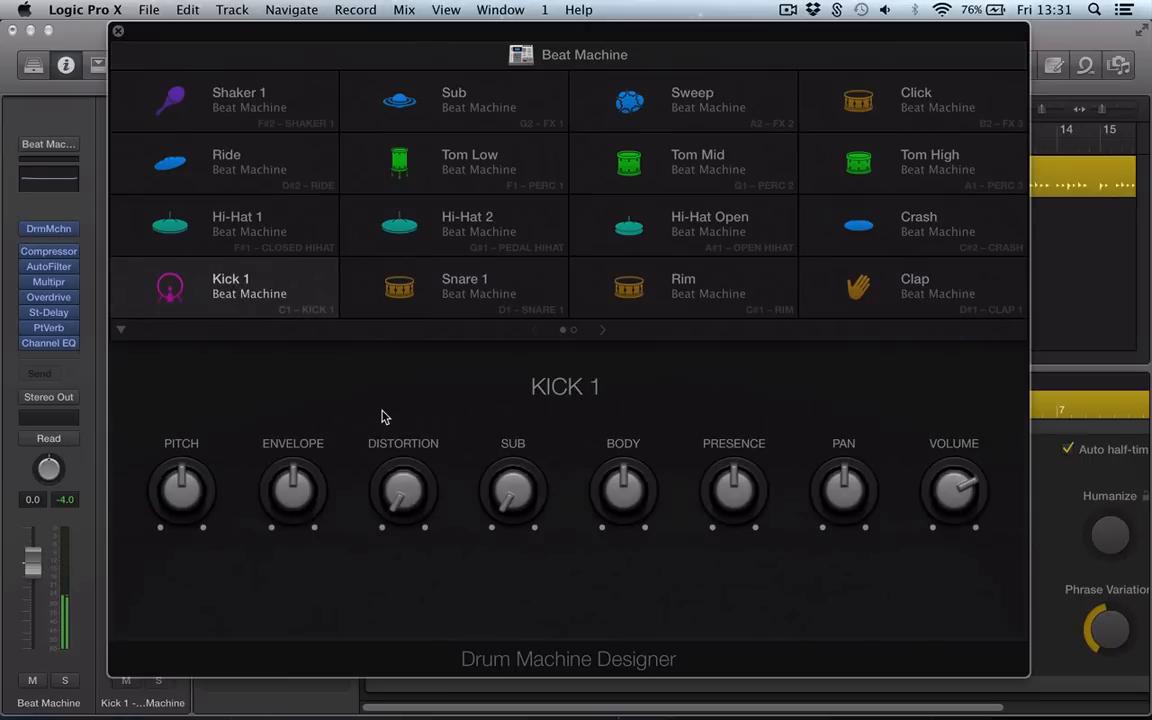
pyautogui.moveTo(292, 488); pyautogui.dragTo(260, 395)
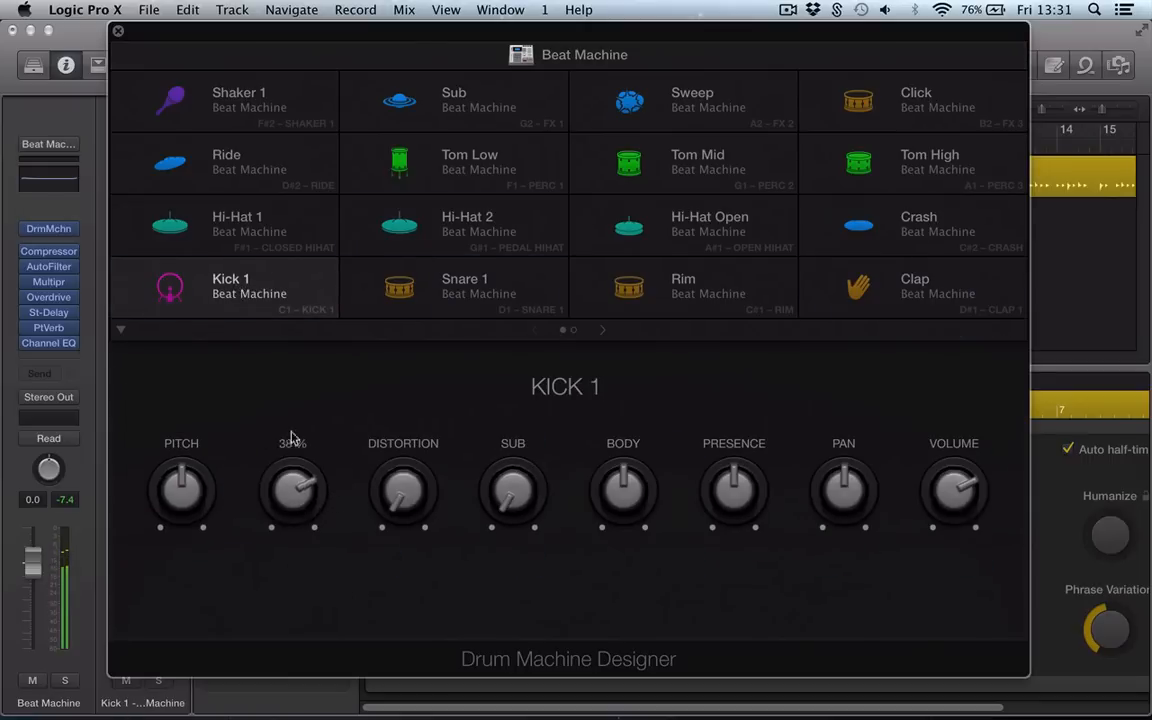
pyautogui.moveTo(380, 495); pyautogui.dragTo(396, 416)
pyautogui.moveTo(520, 502); pyautogui.dragTo(516, 428)
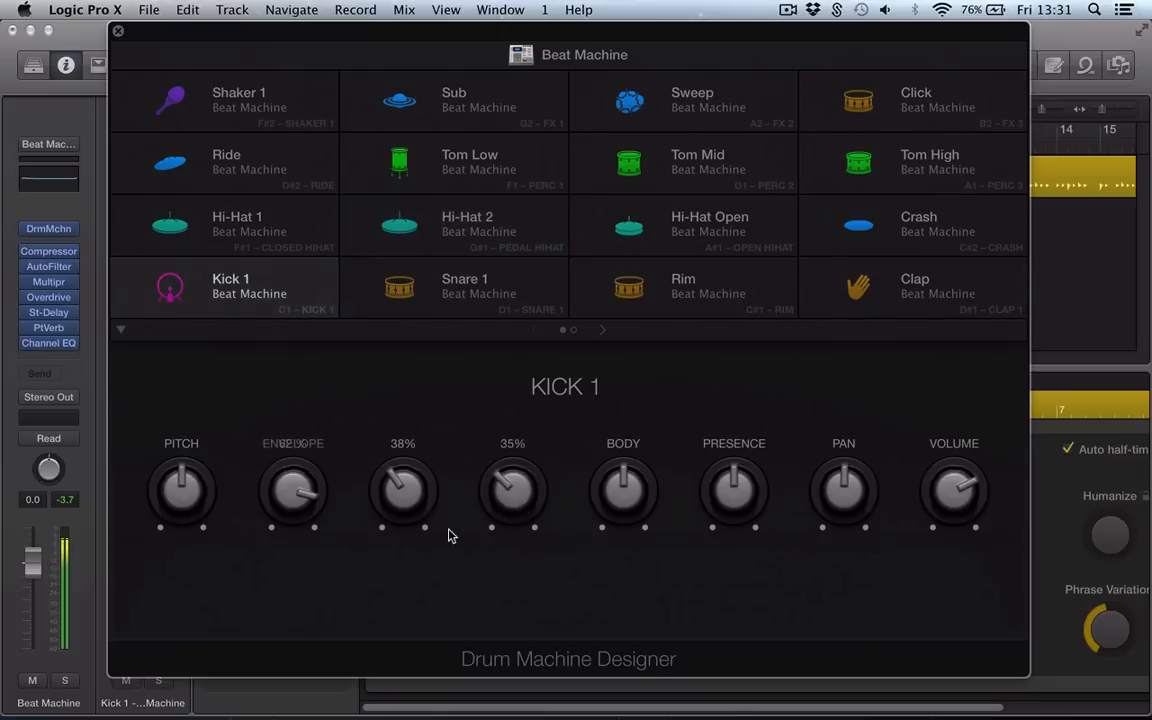
# Set Kick 1's body to +5.5 dB, presence to +15.5 dB, pan to +43 and pitch to C 3
pyautogui.moveTo(628, 473); pyautogui.dragTo(645, 458)
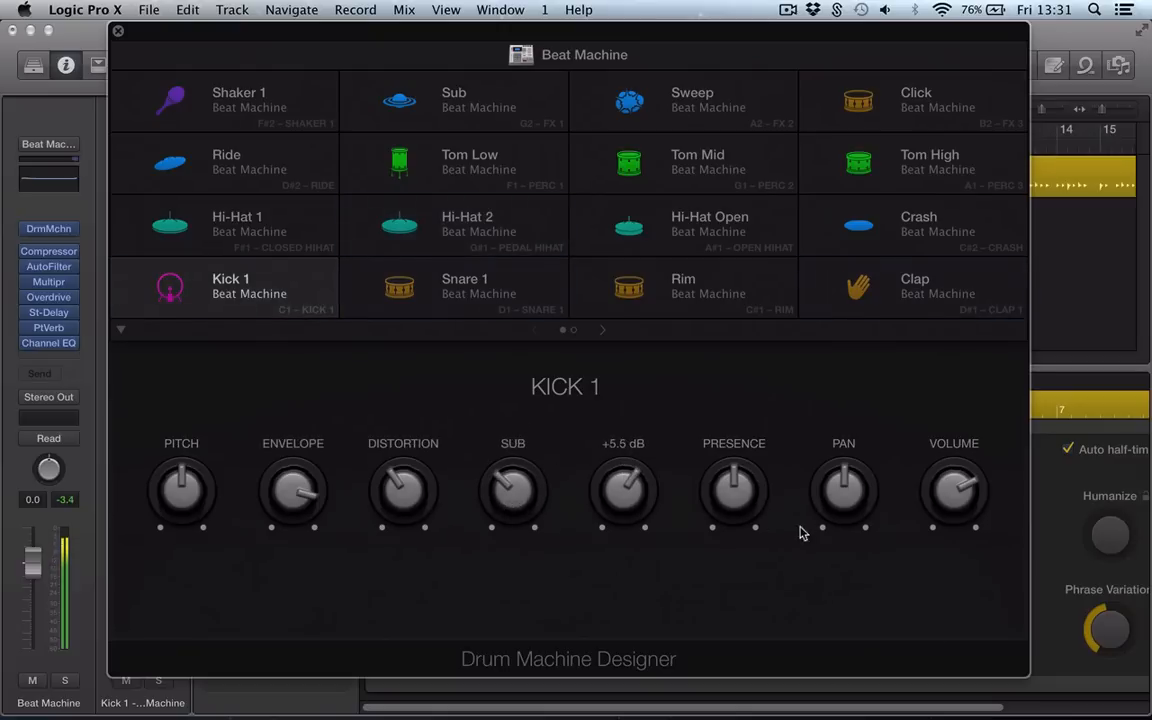
pyautogui.moveTo(734, 478); pyautogui.dragTo(762, 455)
pyautogui.moveTo(844, 478)
pyautogui.mouseDown()
pyautogui.moveTo(870, 465)
pyautogui.moveTo(859, 494)
pyautogui.mouseUp()
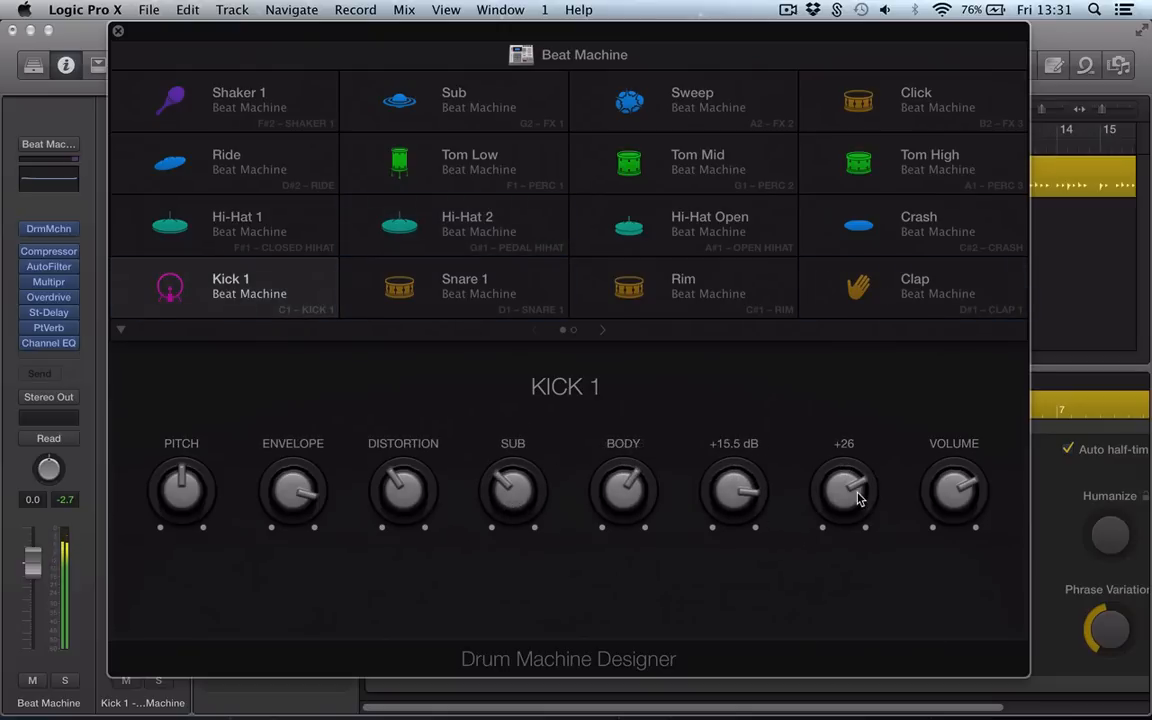
pyautogui.moveTo(183, 477); pyautogui.dragTo(177, 558)
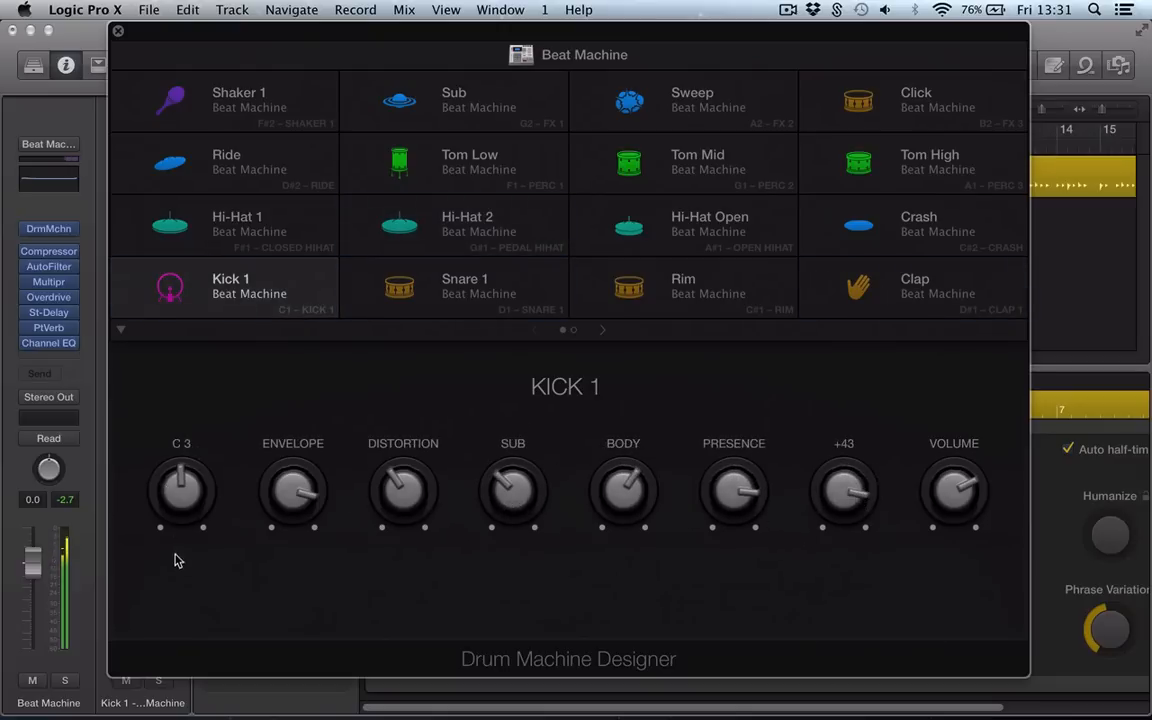
# Select the Snare 1 pad, set its distortion to 60% and lower its pitch
pyautogui.click(471, 316)
pyautogui.moveTo(485, 497)
pyautogui.moveTo(485, 497); pyautogui.dragTo(462, 432)
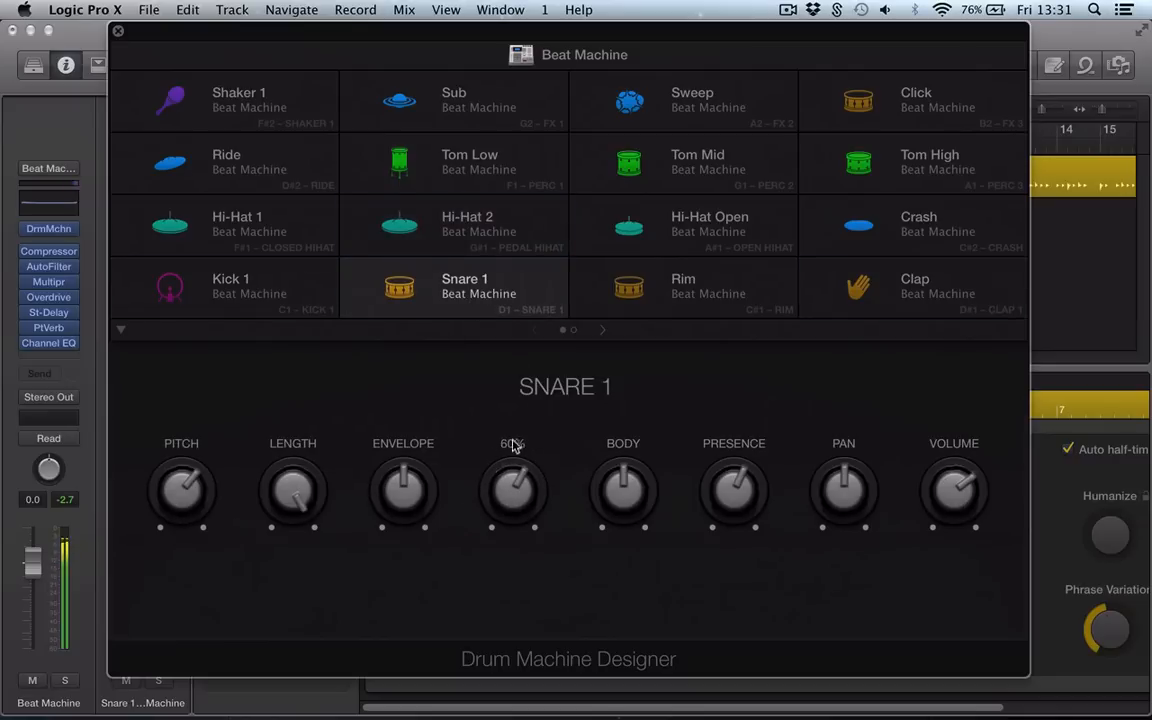
pyautogui.moveTo(153, 452); pyautogui.dragTo(260, 478)
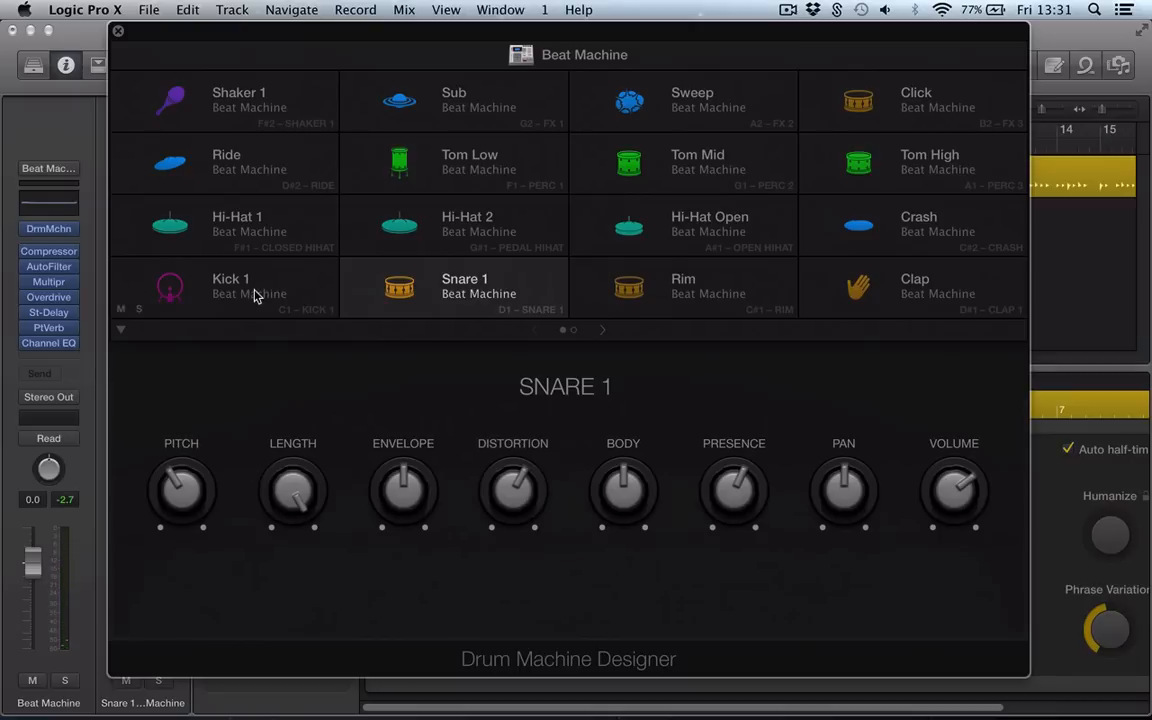
# View the second page of kit pieces and return to the first page
pyautogui.click(601, 331)
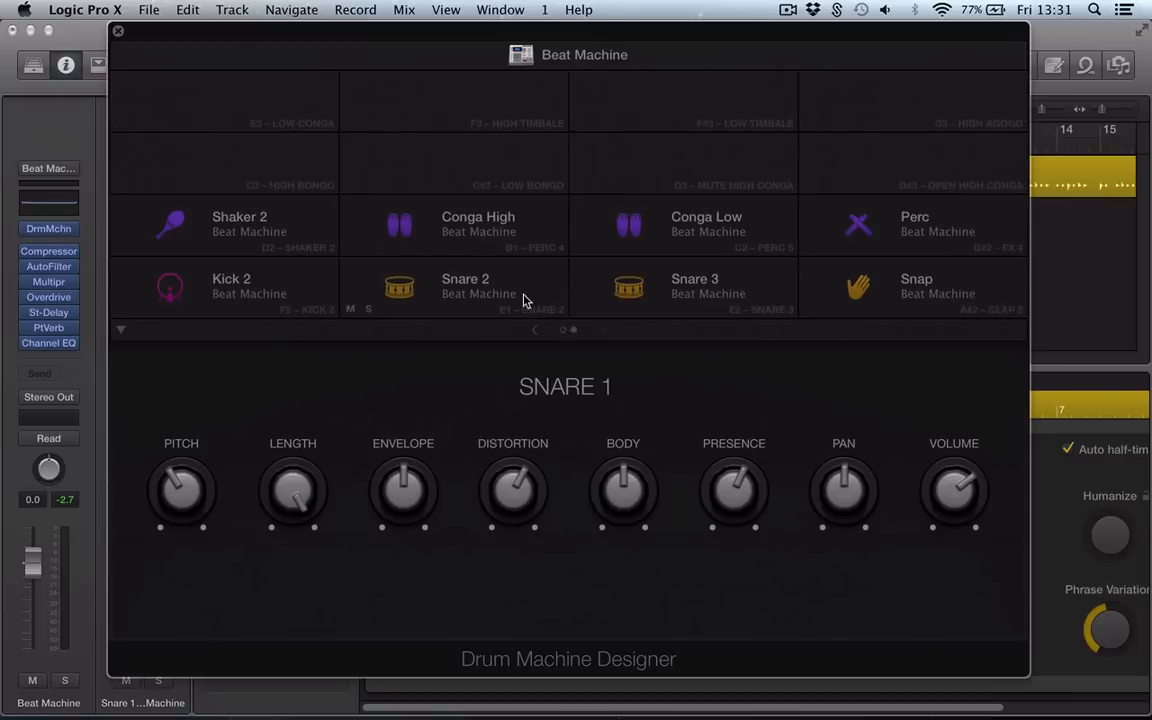
pyautogui.click(535, 331)
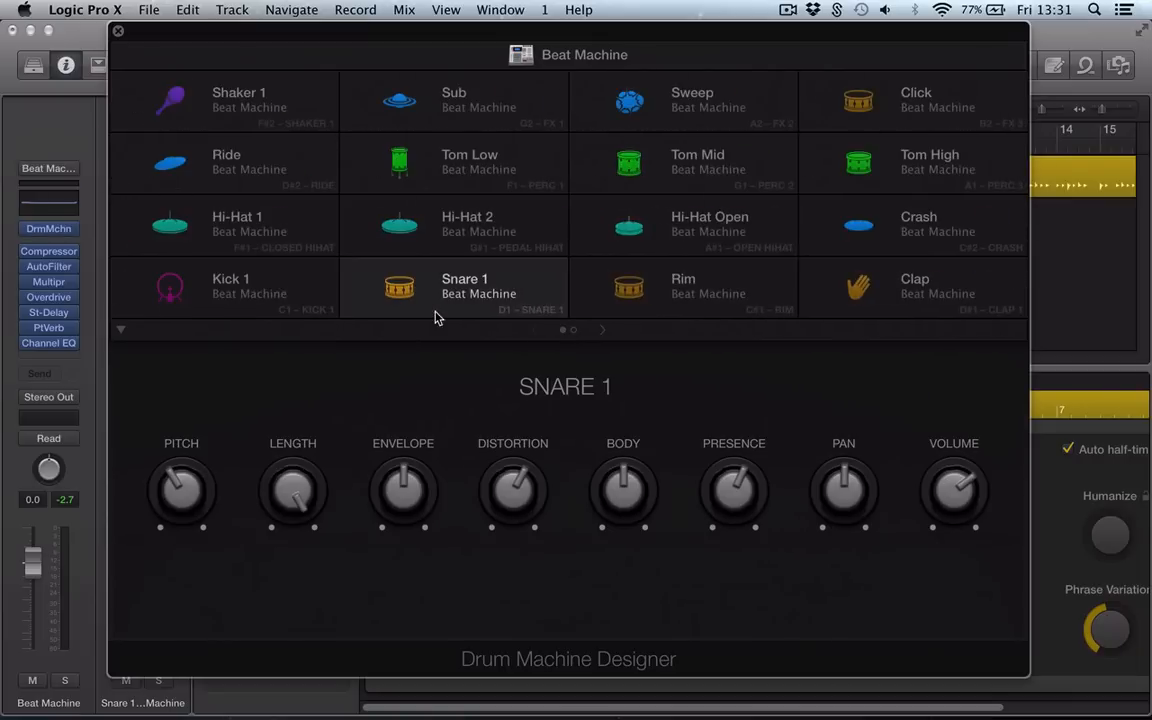
# Hide the Drum Machine Designer window, set the Snare 1 channel fader to -7.0 dB and clear its peak reading
pyautogui.press('v')
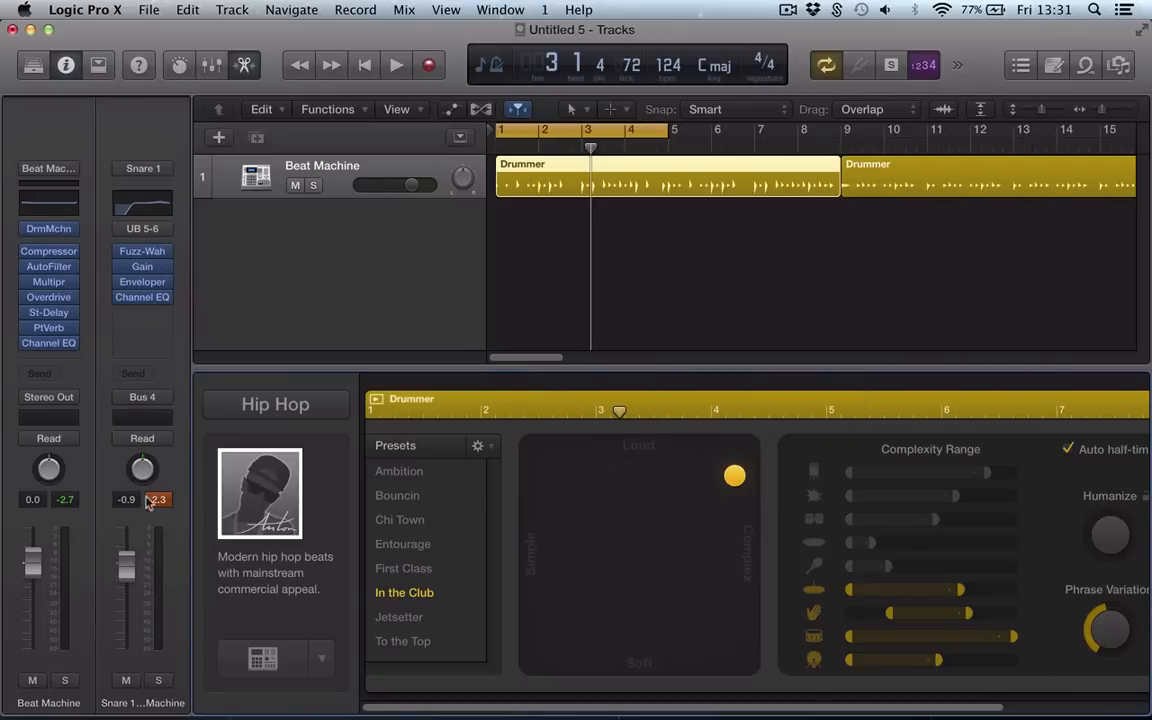
pyautogui.moveTo(126, 565); pyautogui.dragTo(126, 590)
pyautogui.click(156, 497)
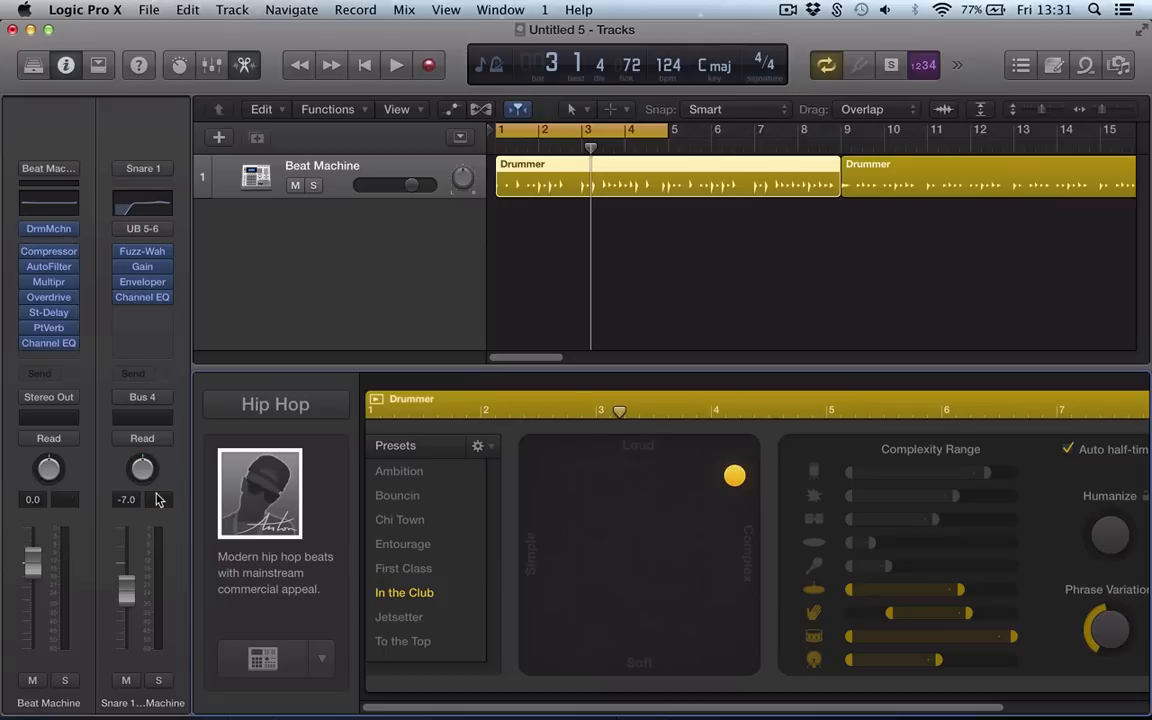
# Reopen Drum Machine Designer to review the Snare 1 settings and the kit's mix and effects controls, and close it
pyautogui.click(44, 231)
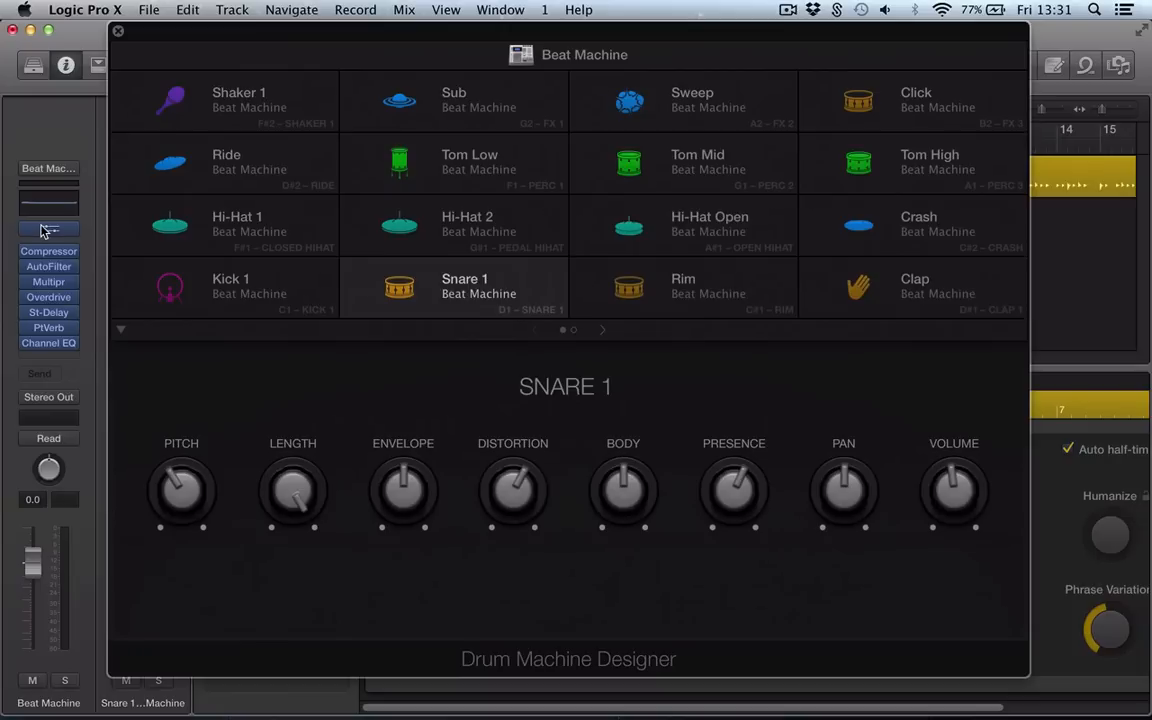
pyautogui.click(117, 31)
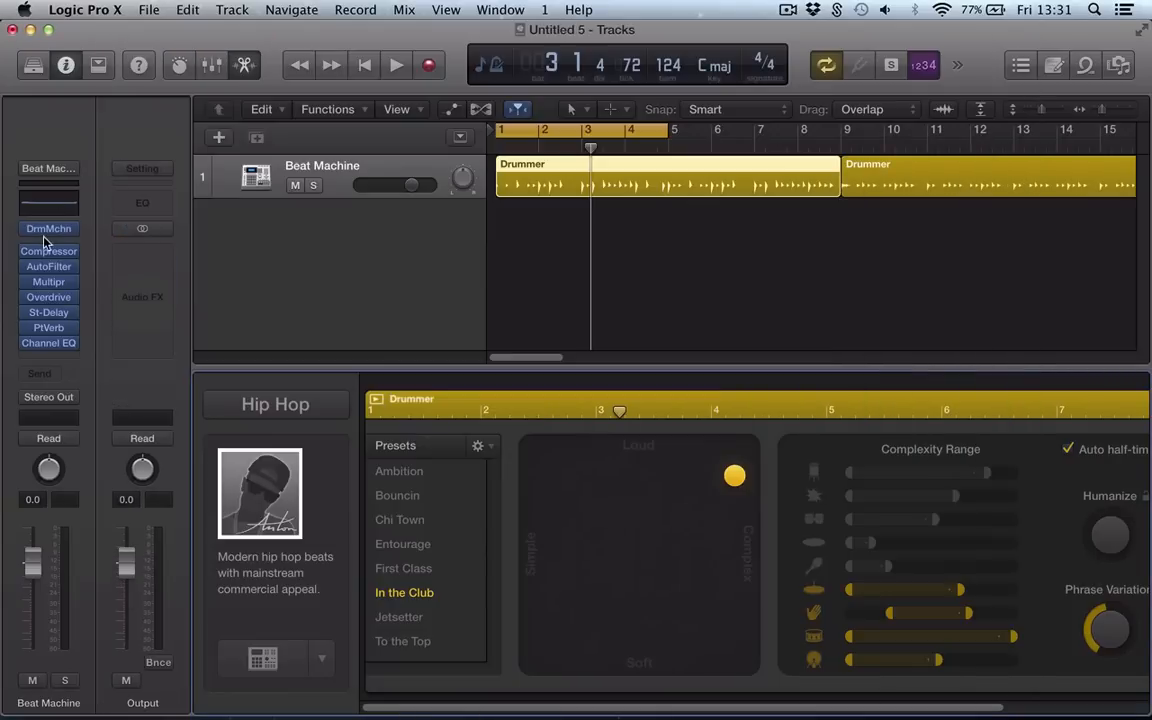
pyautogui.click(47, 232)
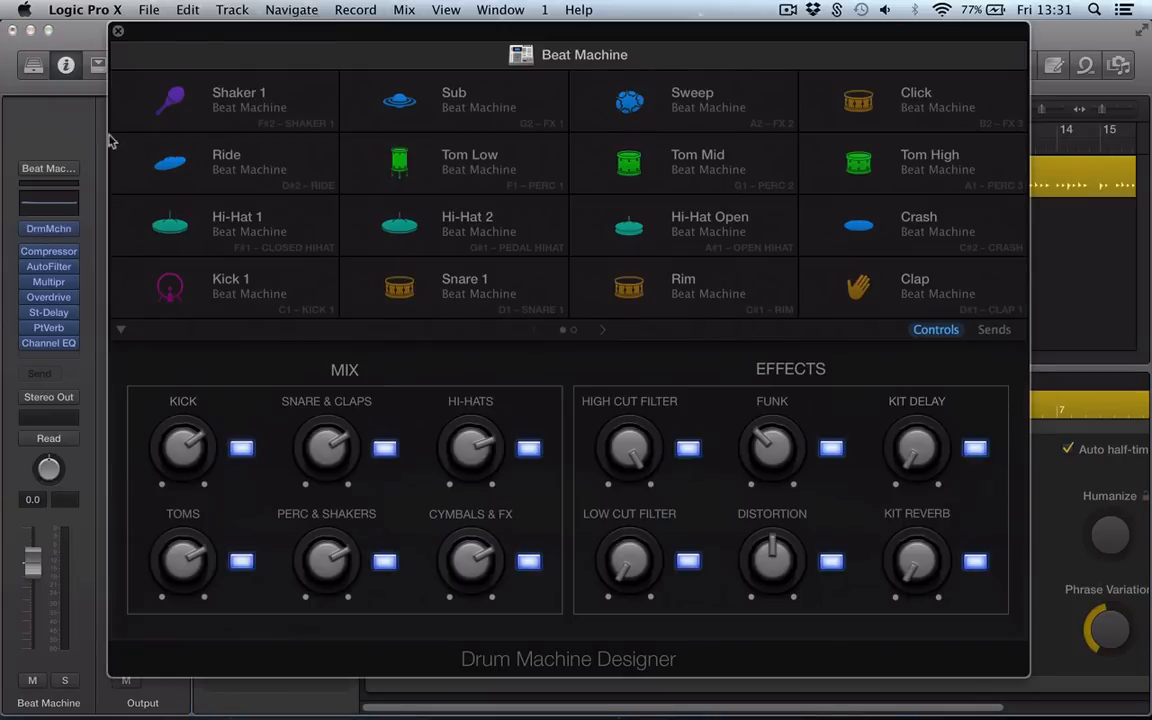
pyautogui.click(117, 32)
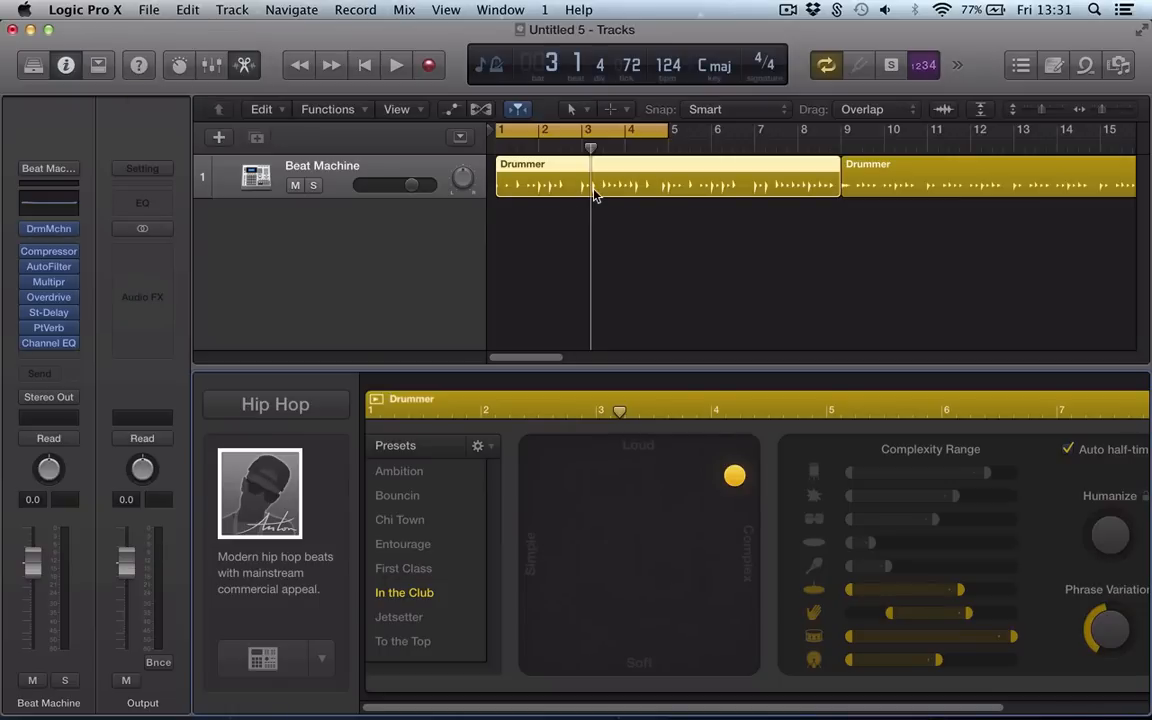
pyautogui.click(41, 231)
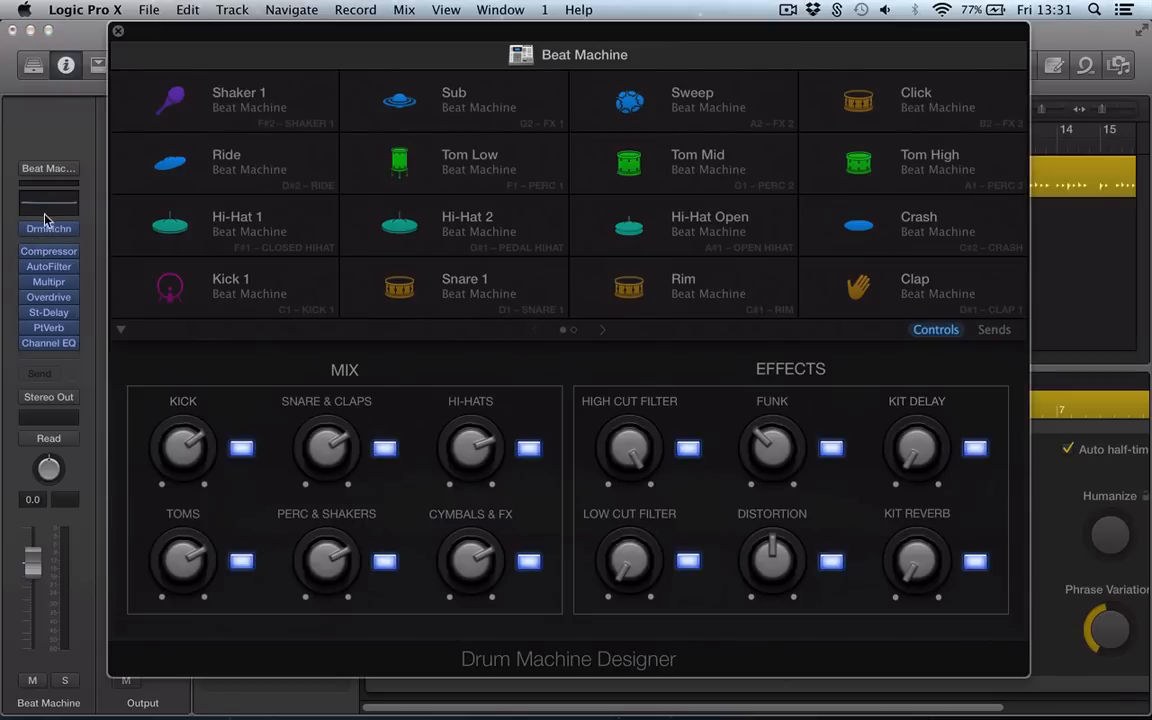
pyautogui.click(117, 36)
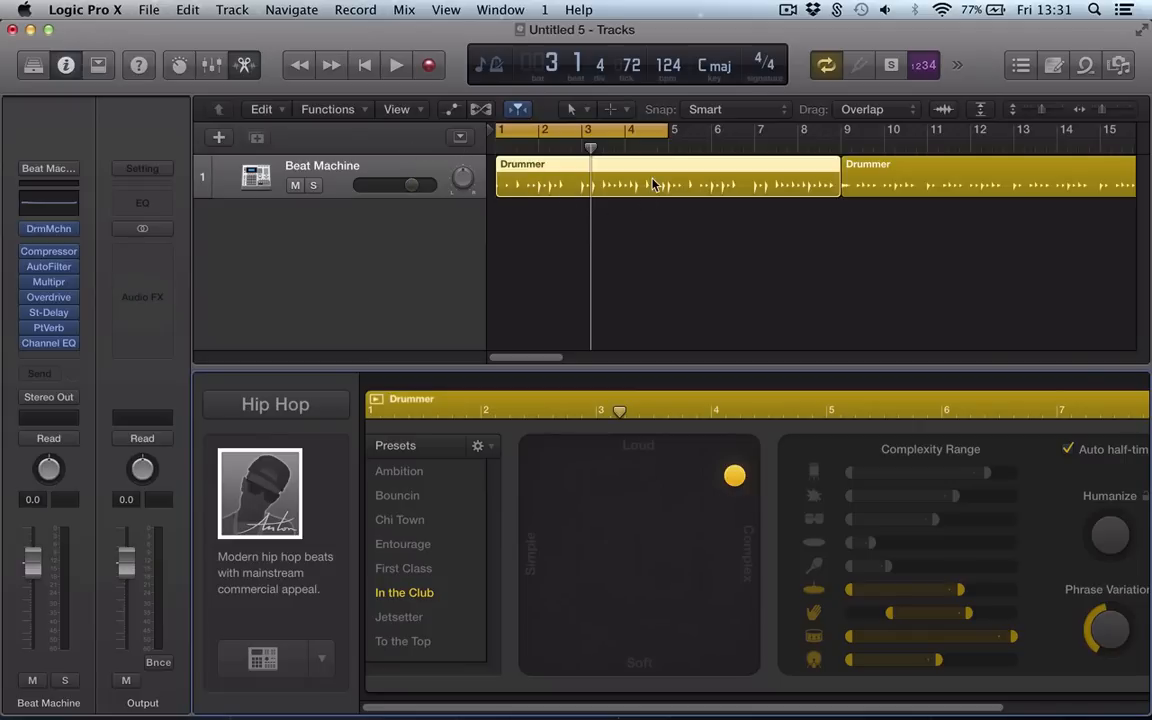
# Switch to the Electronic genre's dubstep drummer with the Pile Driver kit and audition the beat at maximum loudness and complexity
pyautogui.click(290, 478)
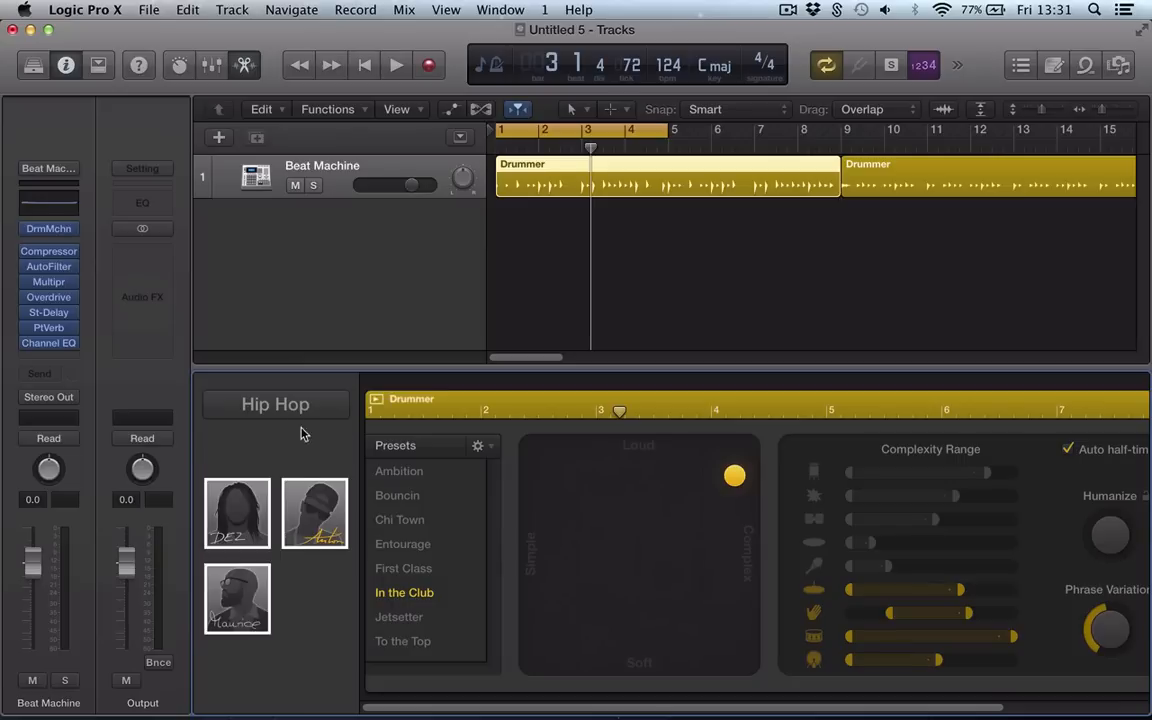
pyautogui.click(272, 403)
pyautogui.click(264, 392)
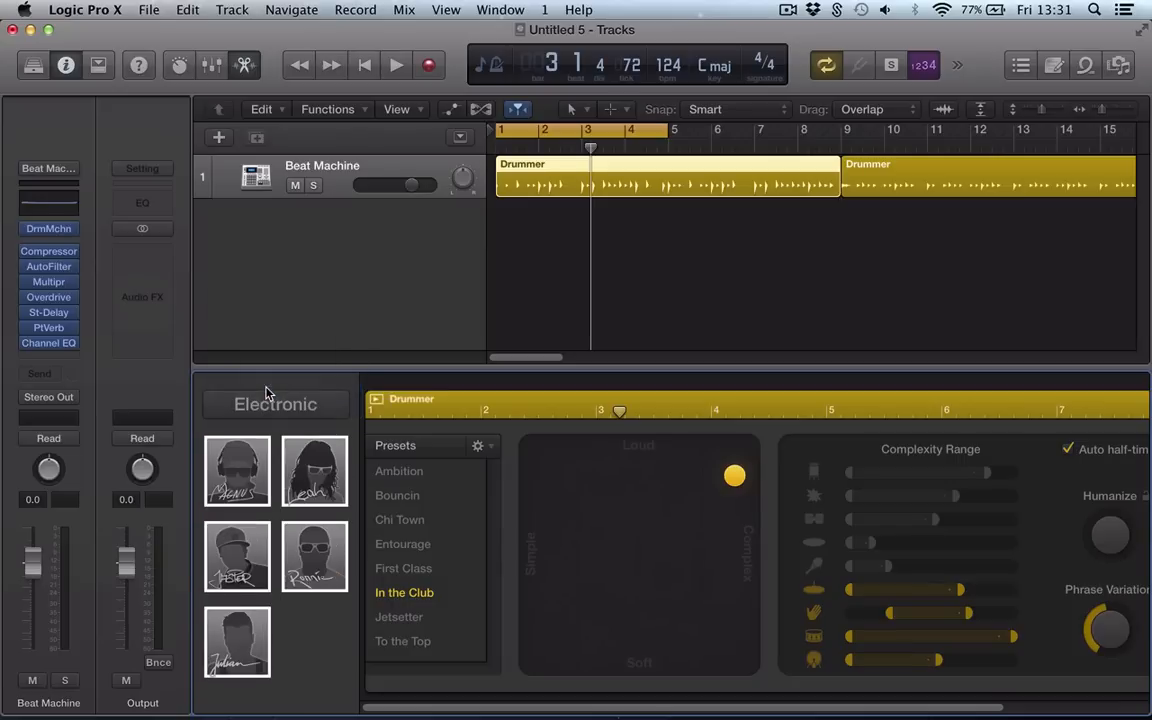
pyautogui.click(231, 565)
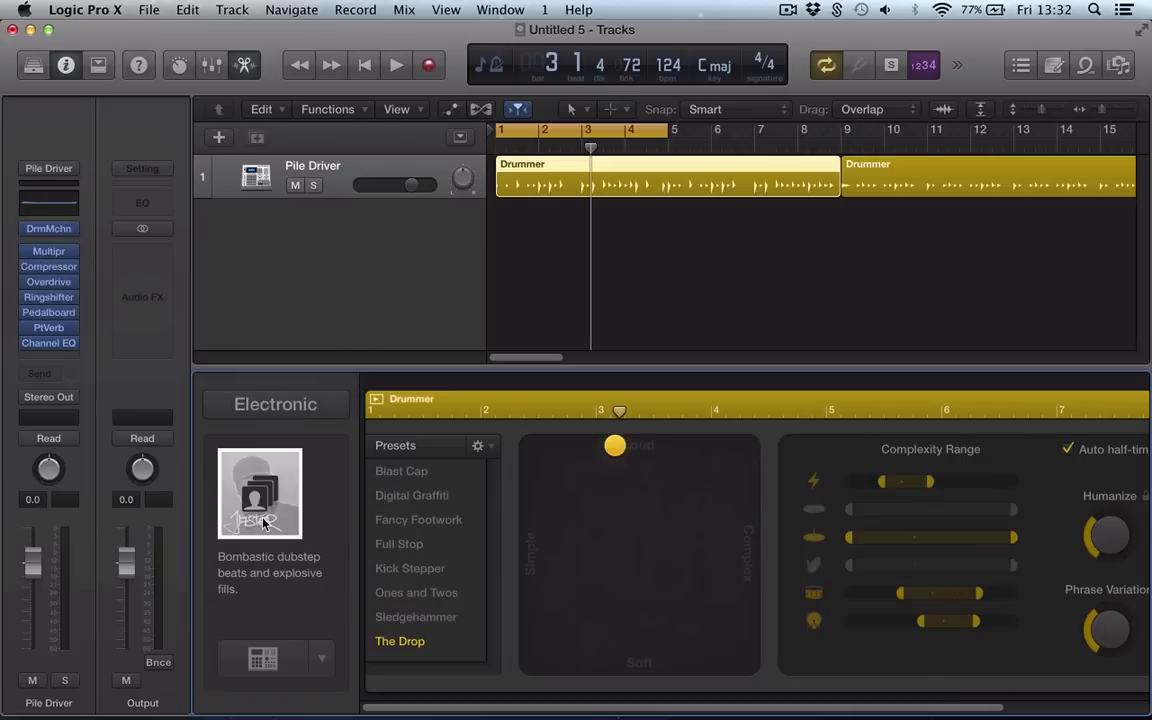
pyautogui.press('space')
pyautogui.moveTo(615, 445); pyautogui.dragTo(750, 442)
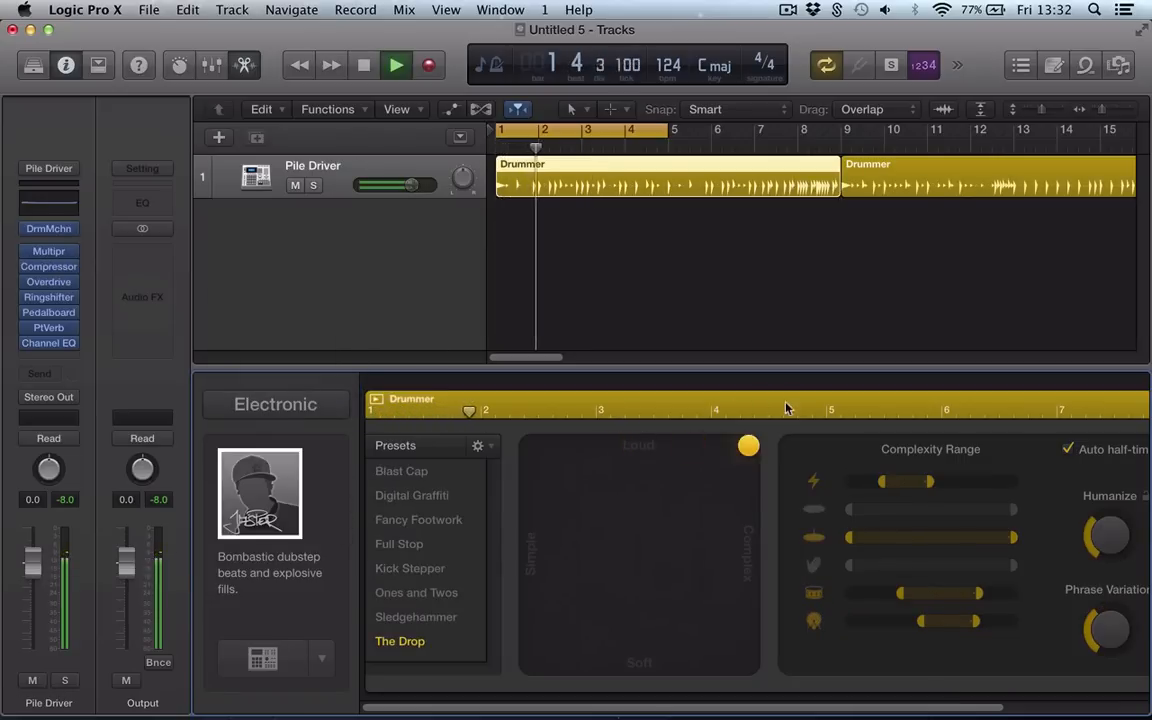
# Change to the Electronic genre's contemporary house drummer, replacing the region settings, and extend the cycle range to 8 bars during playback
pyautogui.click(290, 406)
pyautogui.click(270, 404)
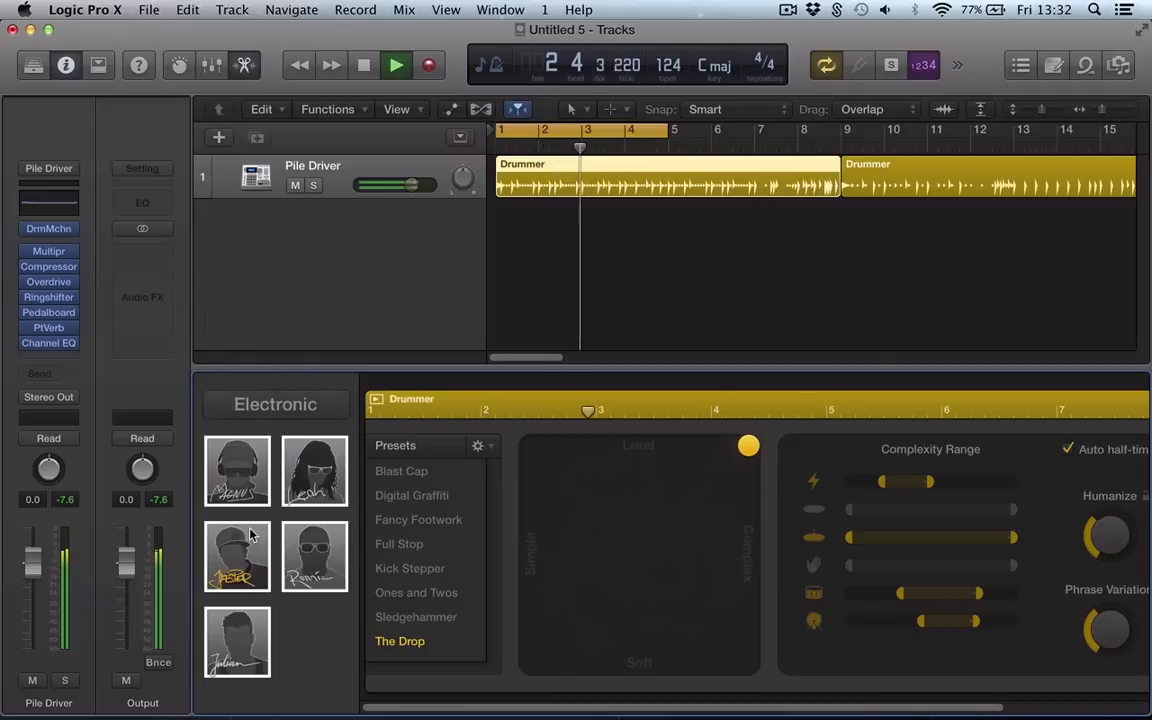
pyautogui.click(230, 632)
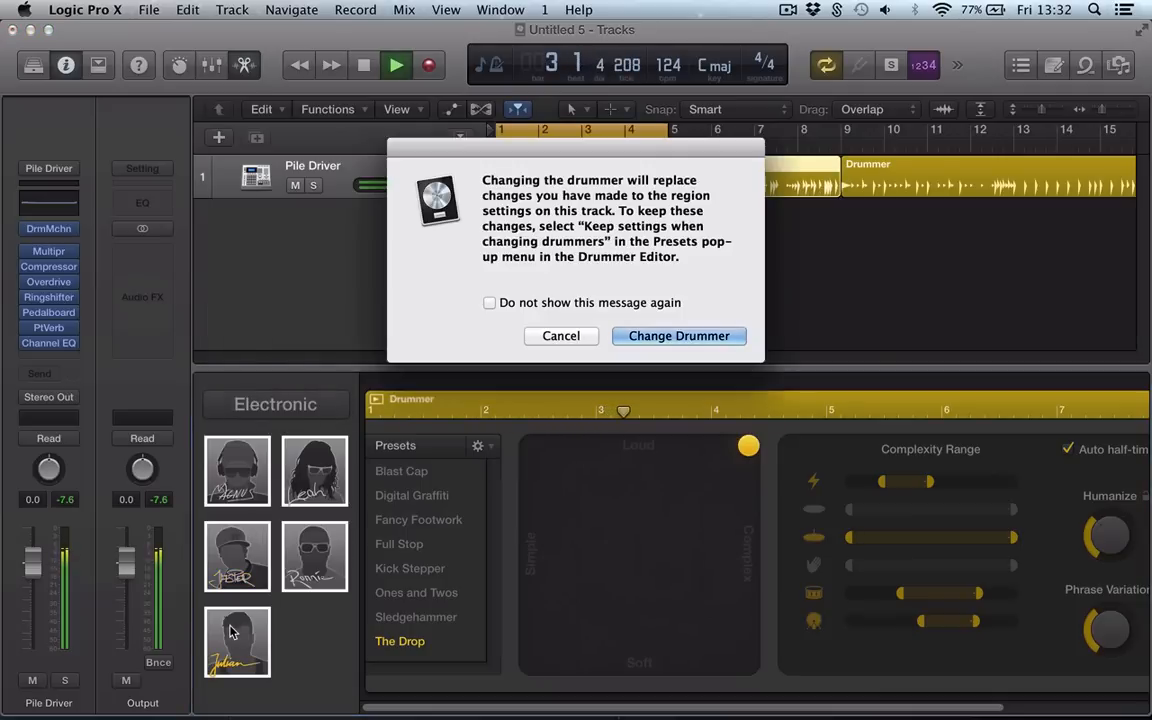
pyautogui.click(656, 335)
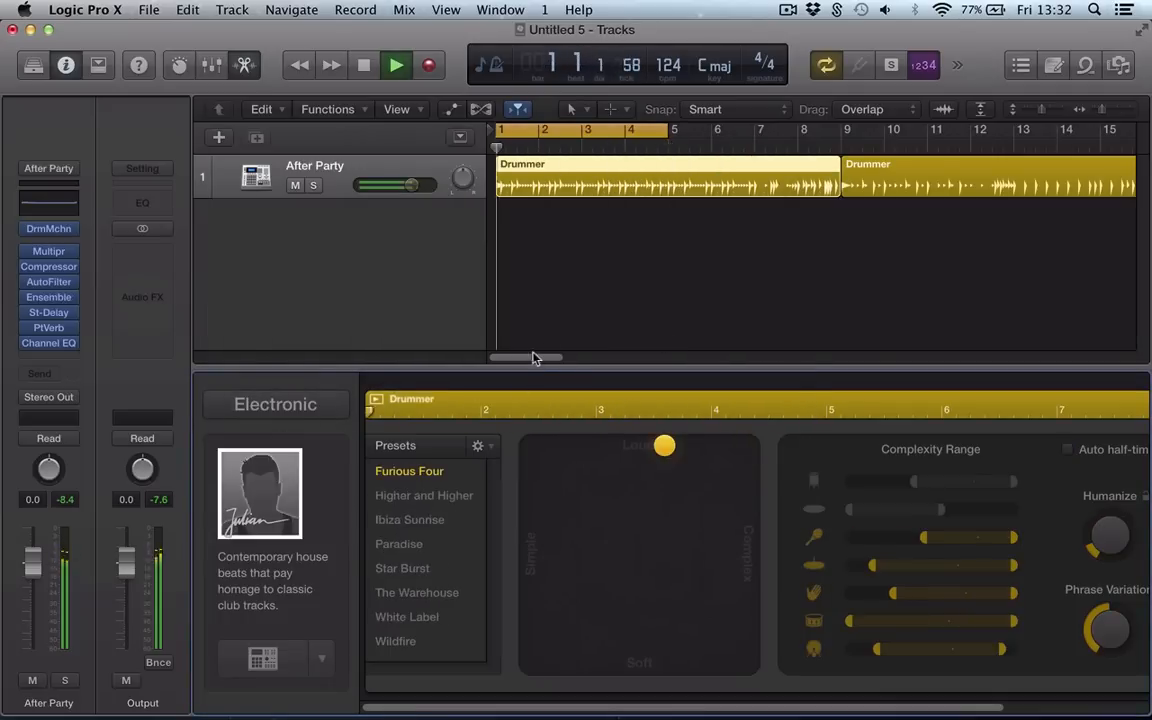
pyautogui.moveTo(661, 133); pyautogui.dragTo(838, 135)
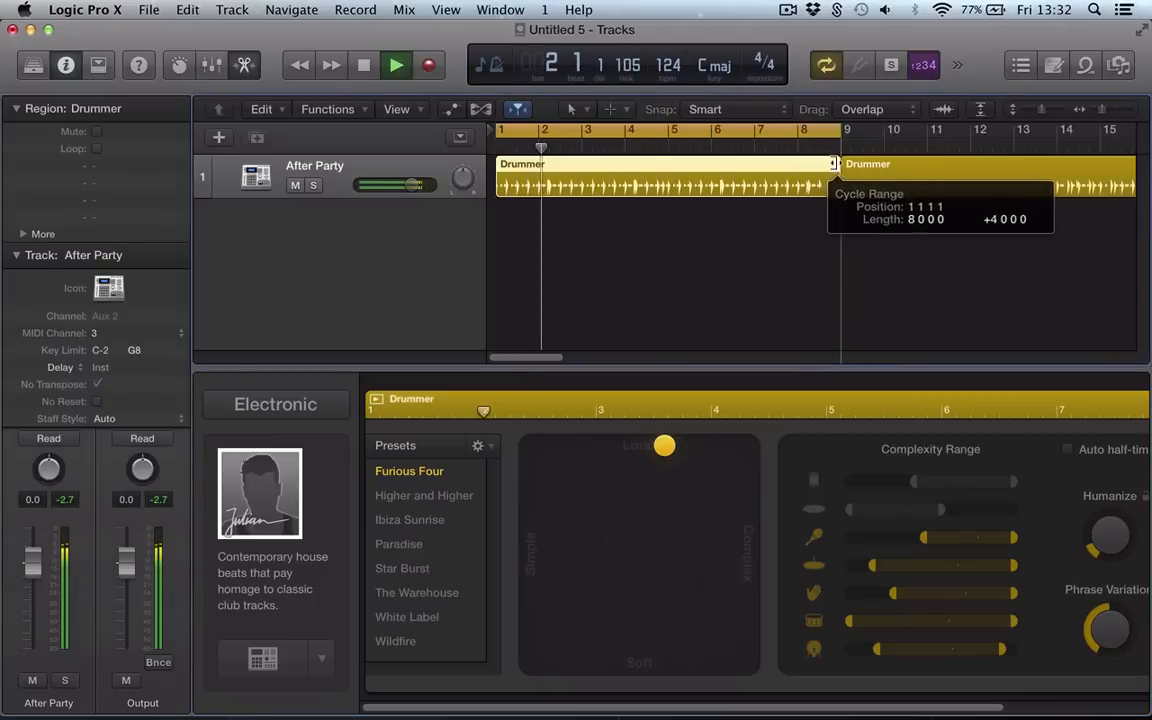
pyautogui.press('space')
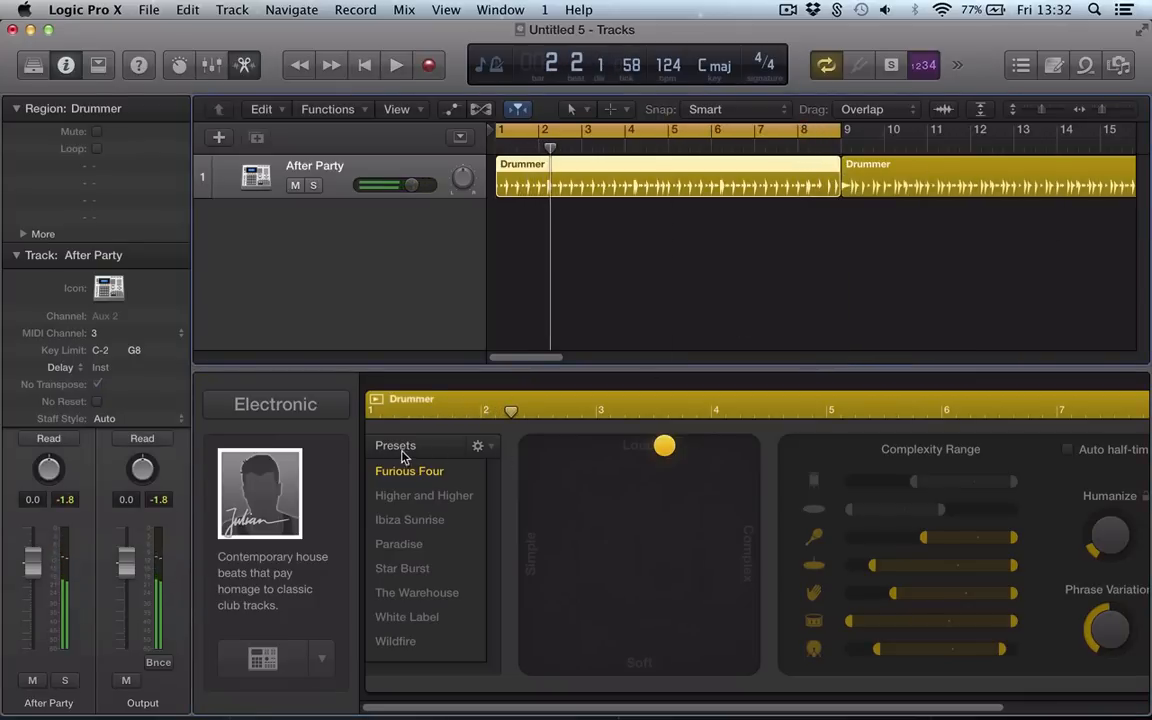
# Review the preset options for keeping settings or the drum kit when changing drummers, and briefly audition the beat
pyautogui.click(479, 447)
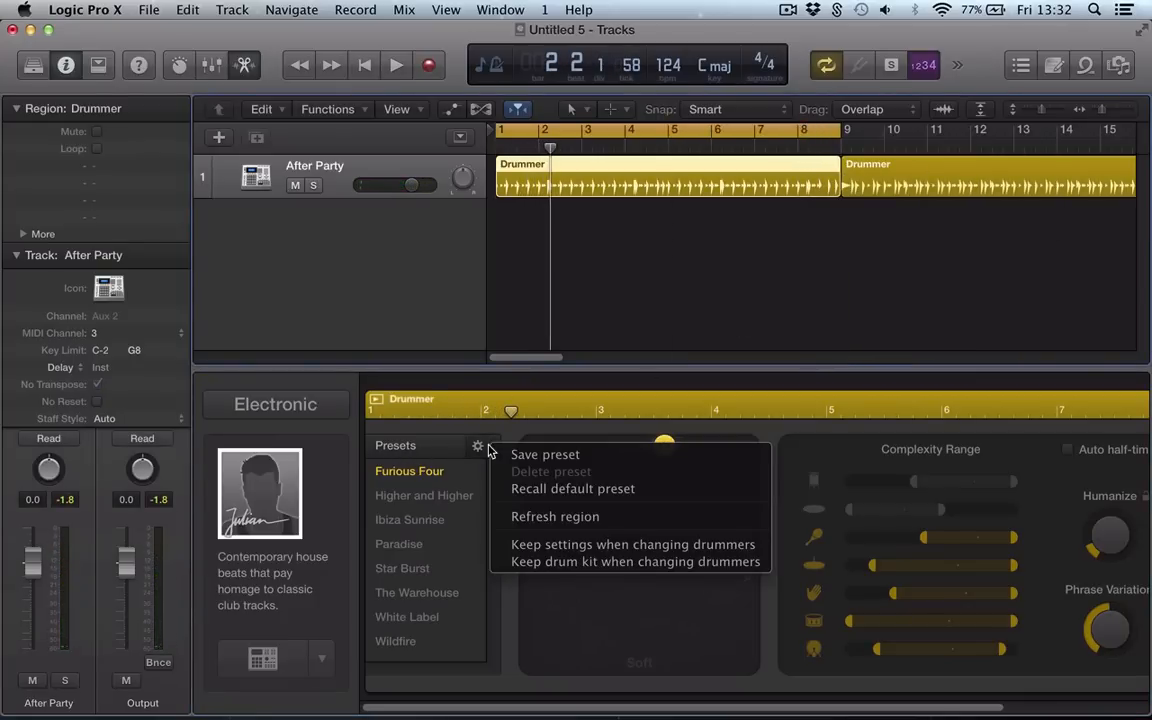
pyautogui.click(627, 565)
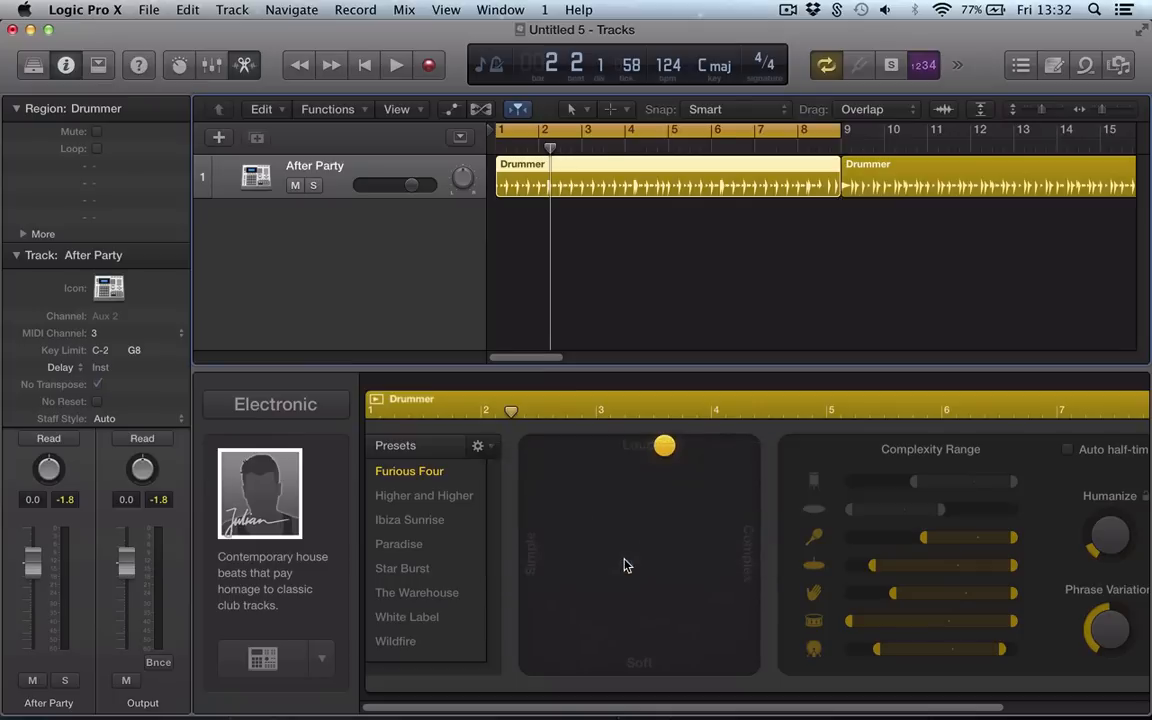
pyautogui.click(482, 449)
pyautogui.click(525, 572)
pyautogui.press('space')
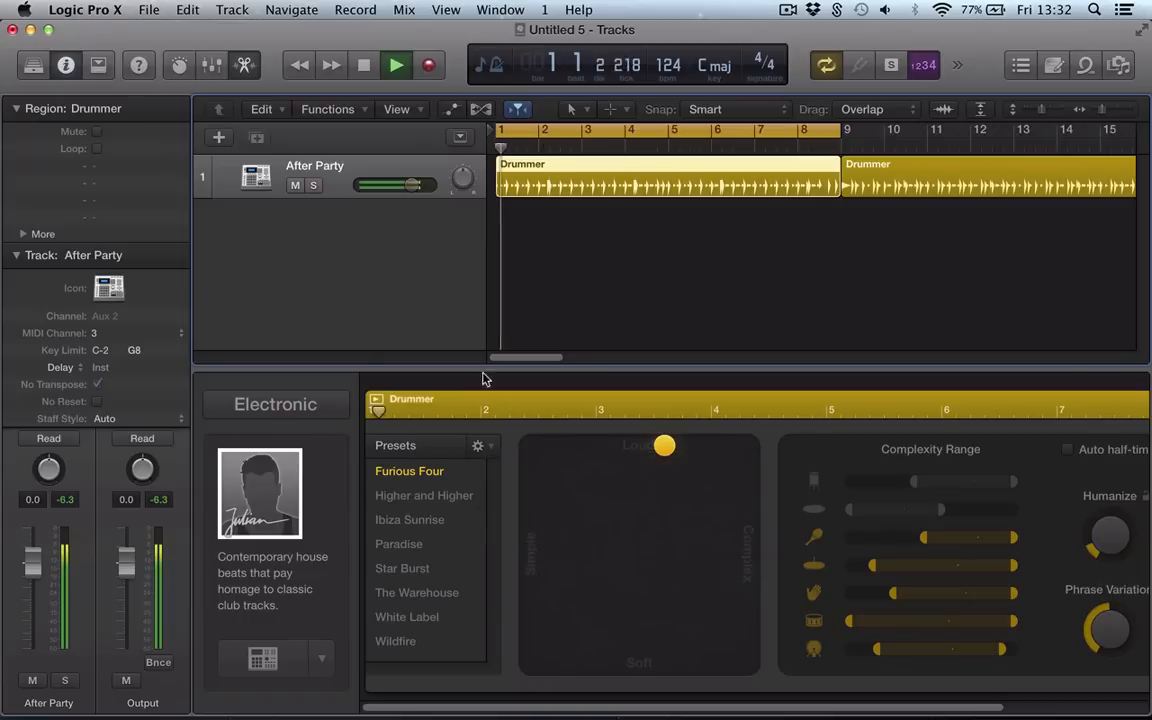
pyautogui.press('space')
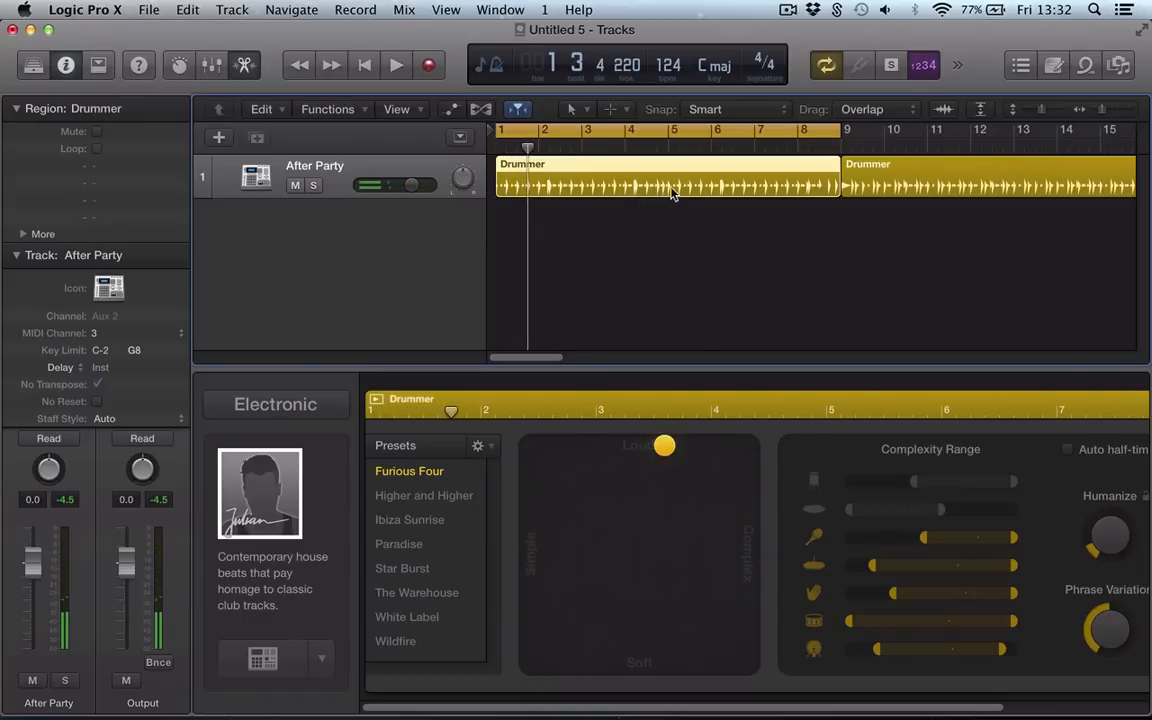
# Convert the first Drummer region on the After Party track to a MIDI region
pyautogui.rightClick(683, 180)
pyautogui.click(709, 188)
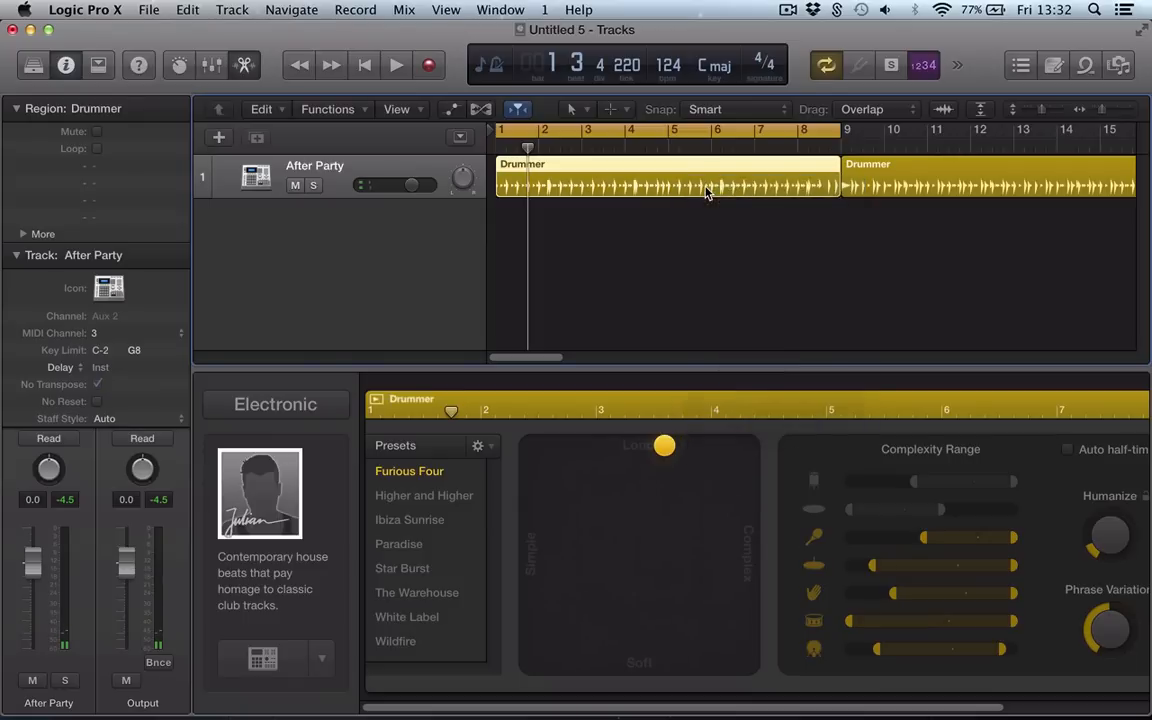
pyautogui.moveTo(695, 258); pyautogui.dragTo(686, 185)
# Open the converted region in the Piano Roll and enlarge the editor to examine its drum notes
pyautogui.press('p')
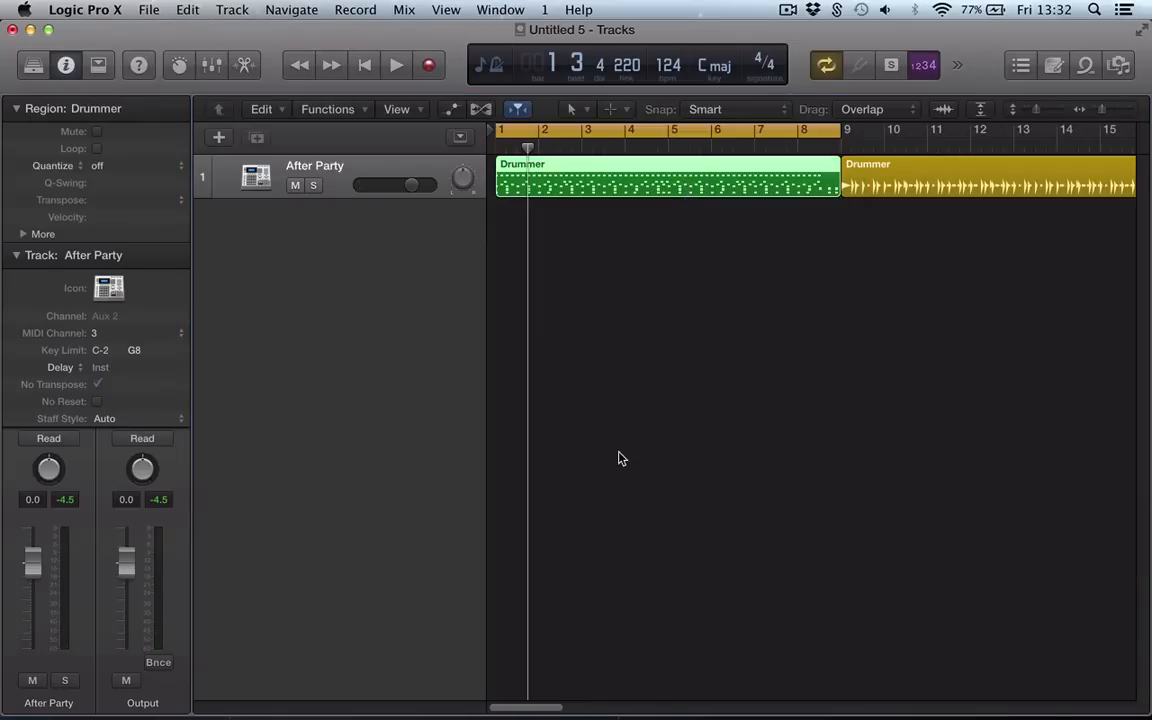
pyautogui.press('p')
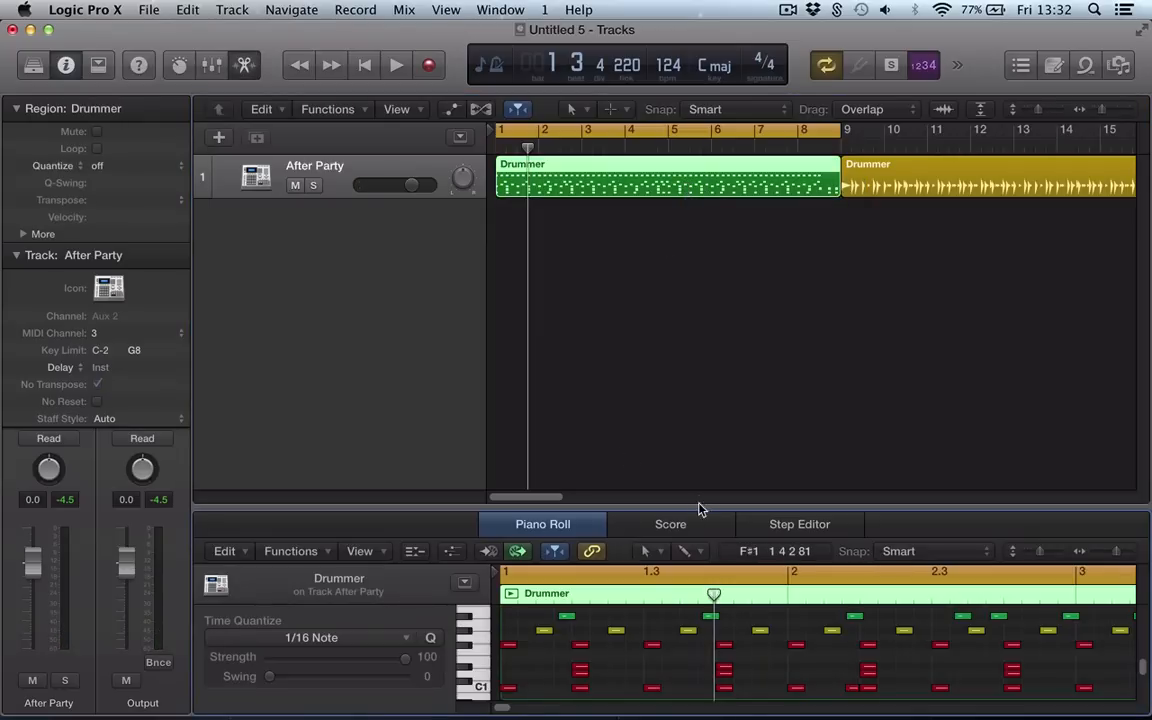
pyautogui.moveTo(698, 502); pyautogui.dragTo(686, 206)
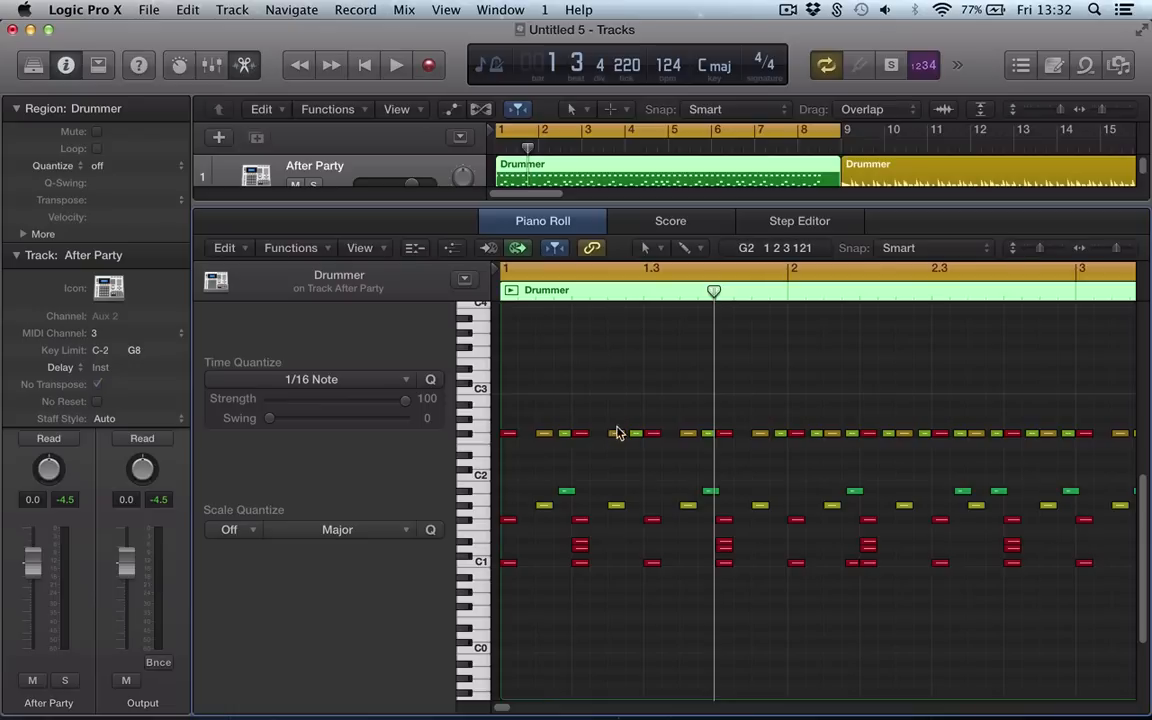
pyautogui.scroll(-6, 615, 431)
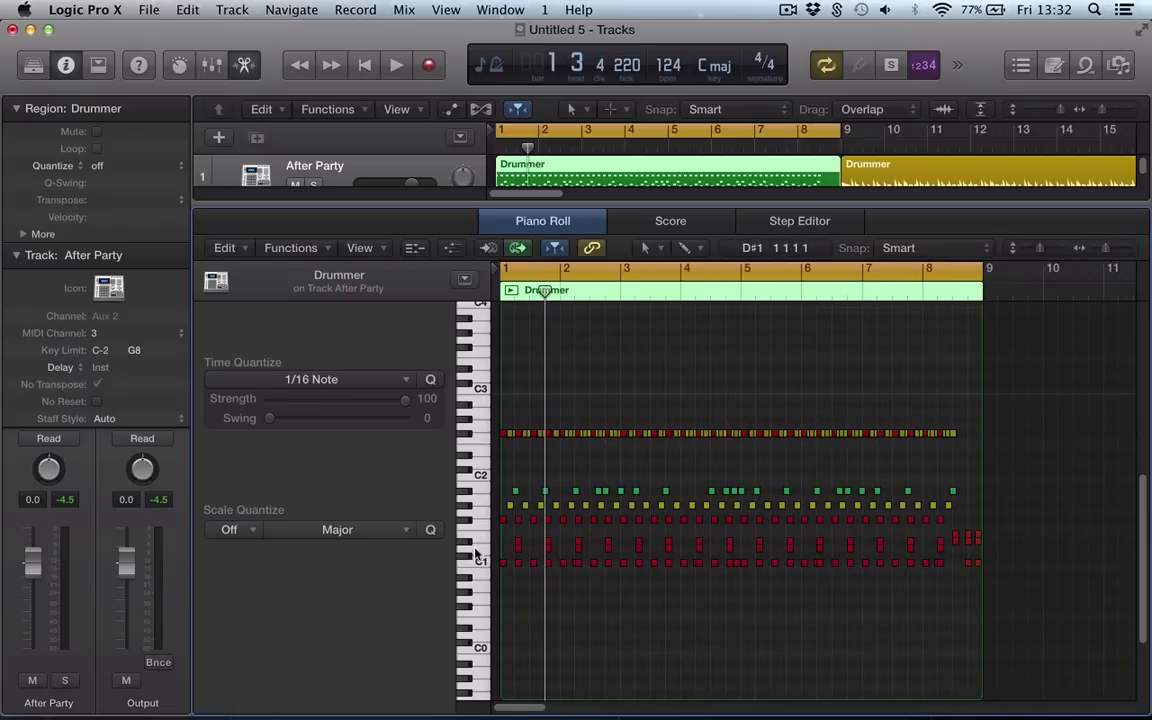
pyautogui.scroll(3, 514, 505)
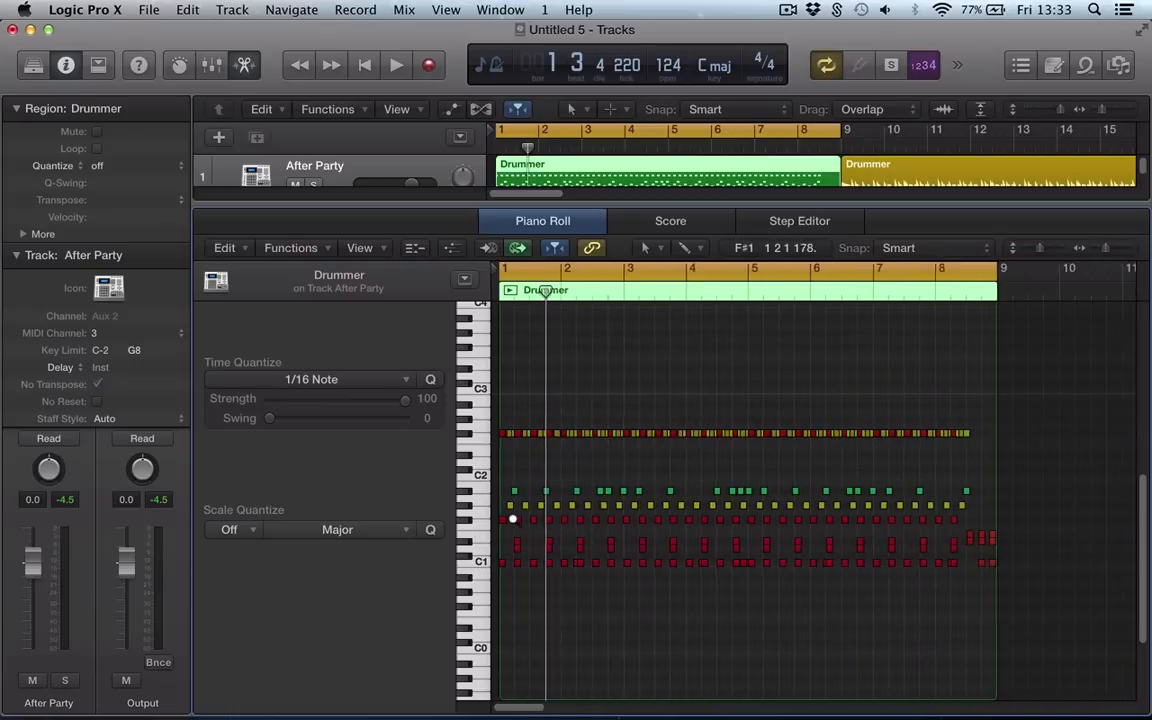
pyautogui.hscroll(-2, 514, 490)
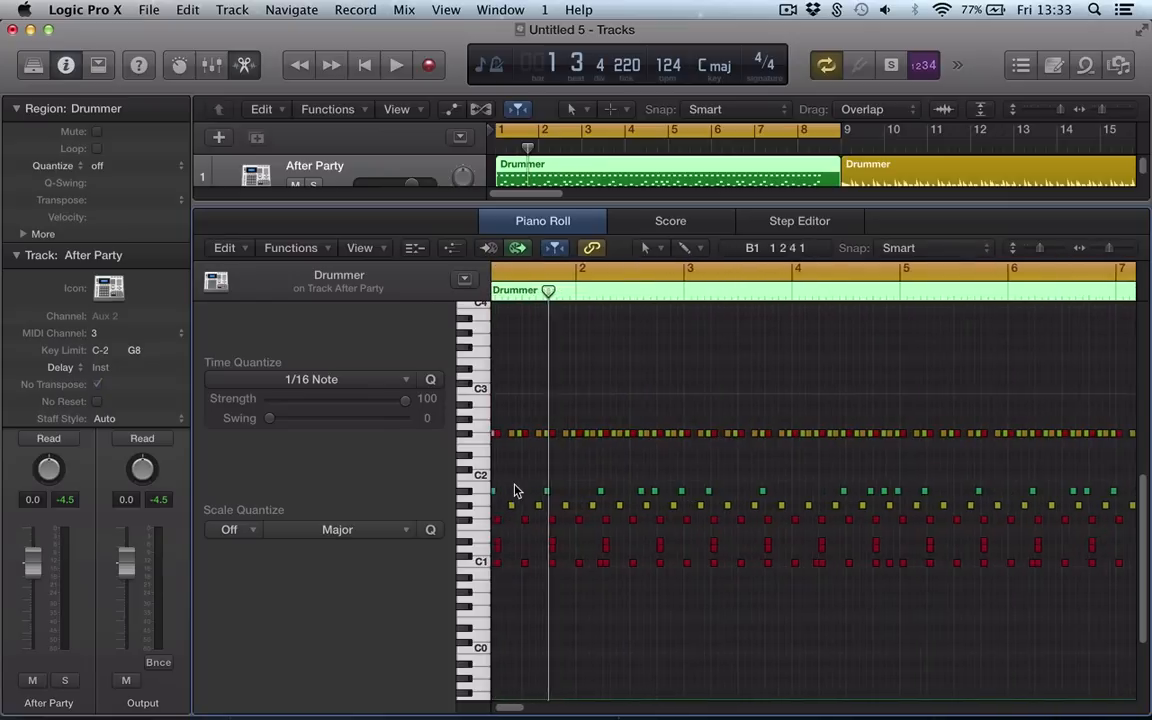
# Collapse the Piano Roll to named drum lanes and audition the clap, kick, snare and hi-hat lanes by selecting their notes
pyautogui.click(415, 250)
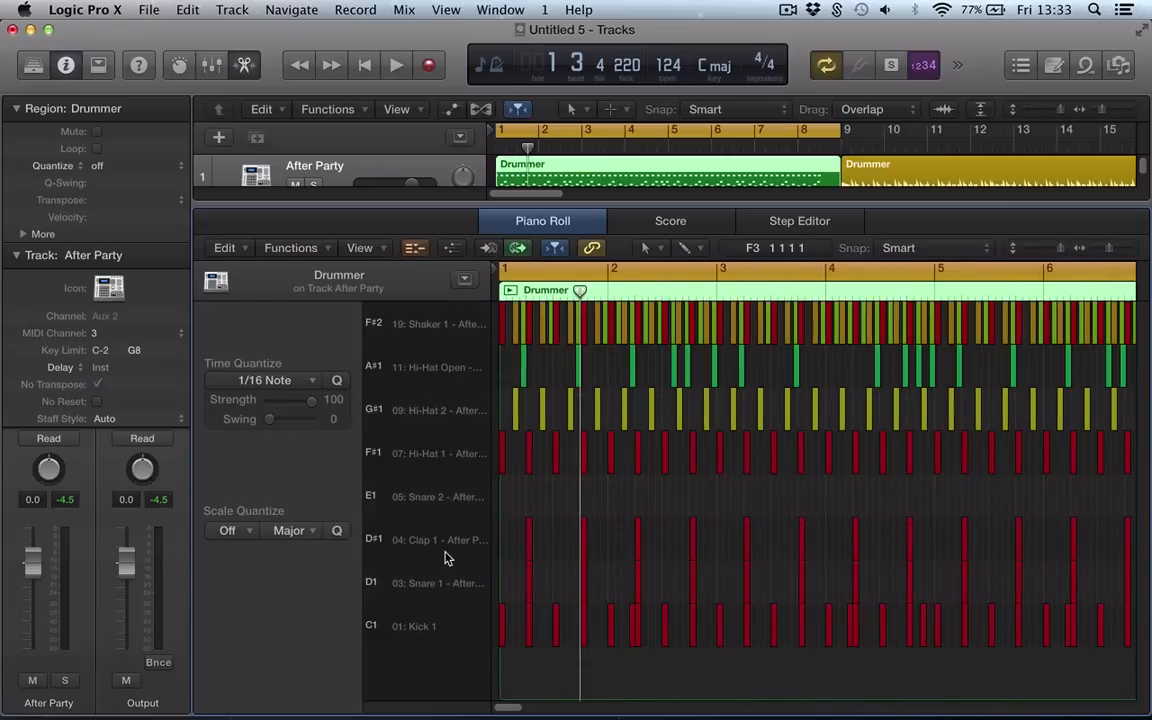
pyautogui.scroll(-1, 446, 558)
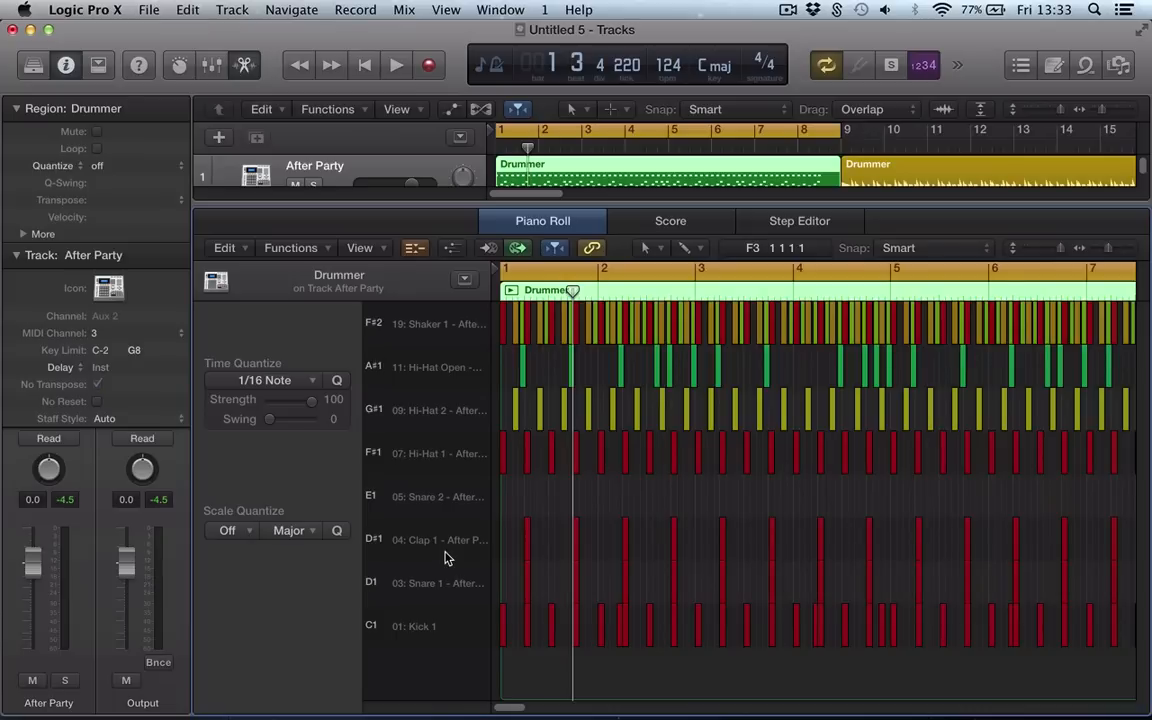
pyautogui.click(434, 547)
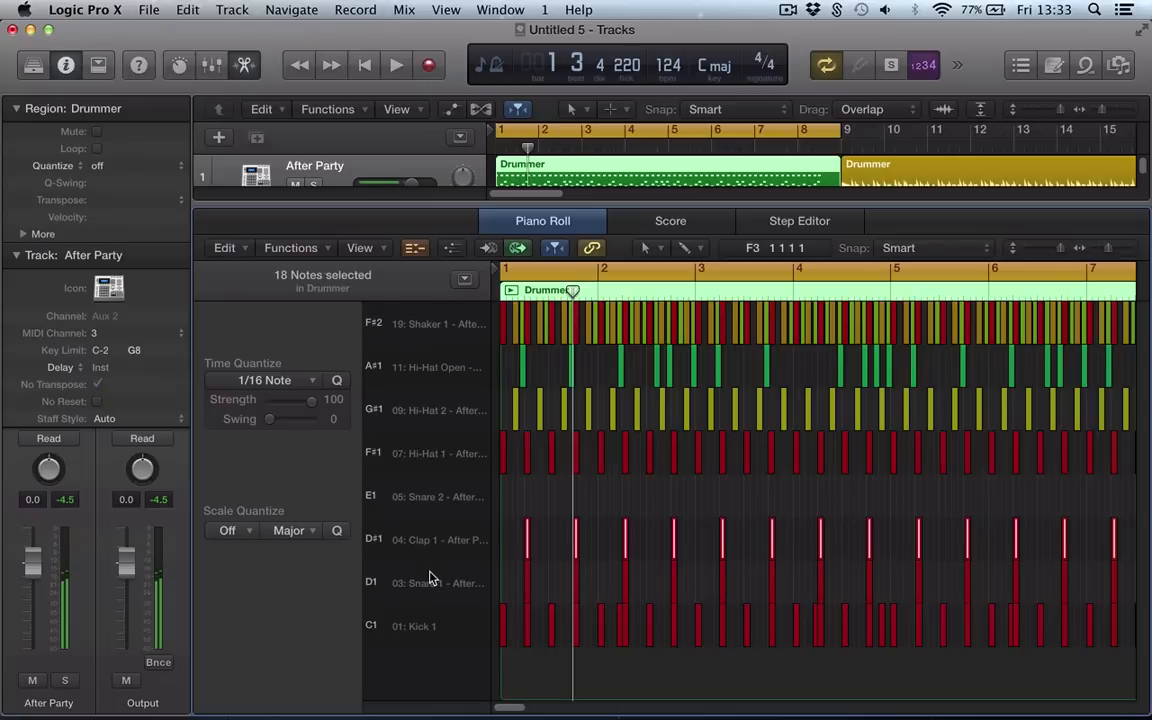
pyautogui.click(436, 632)
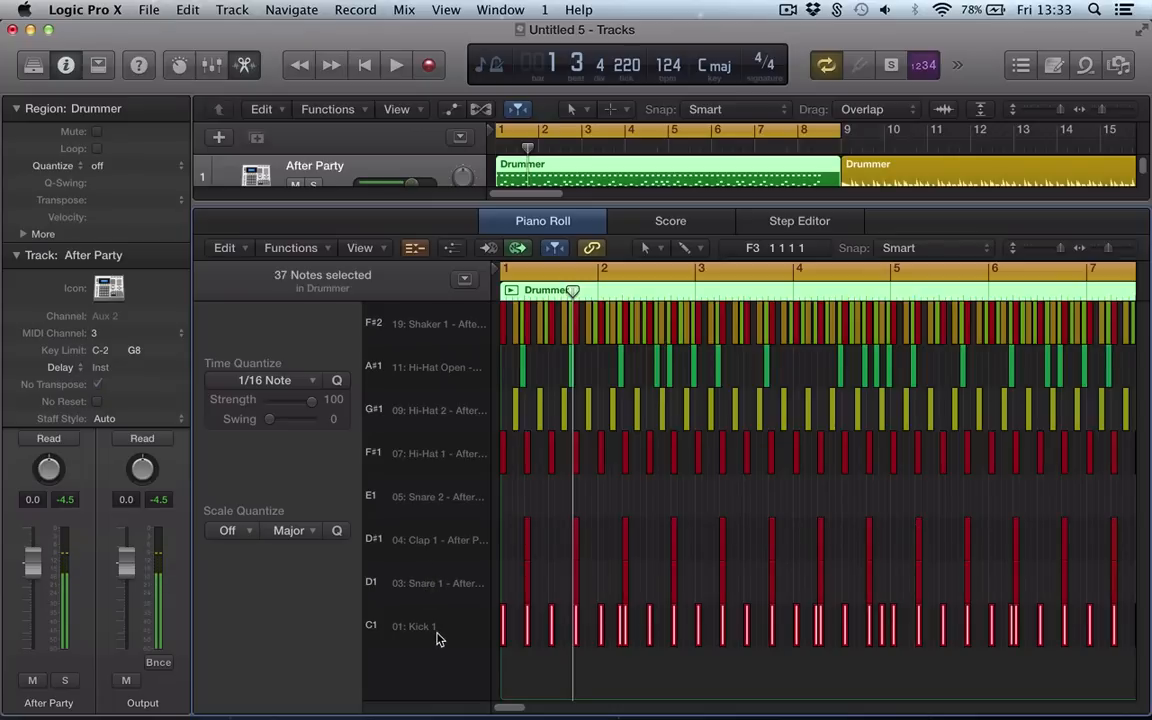
pyautogui.click(434, 545)
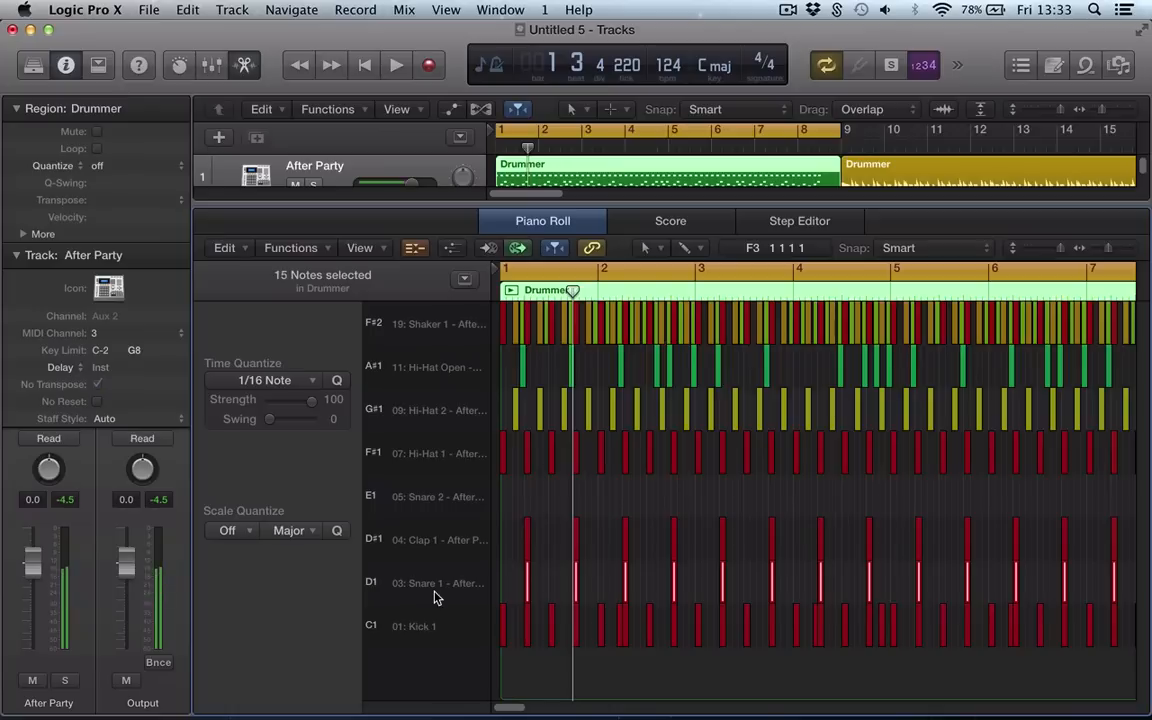
pyautogui.click(428, 510)
pyautogui.click(386, 453)
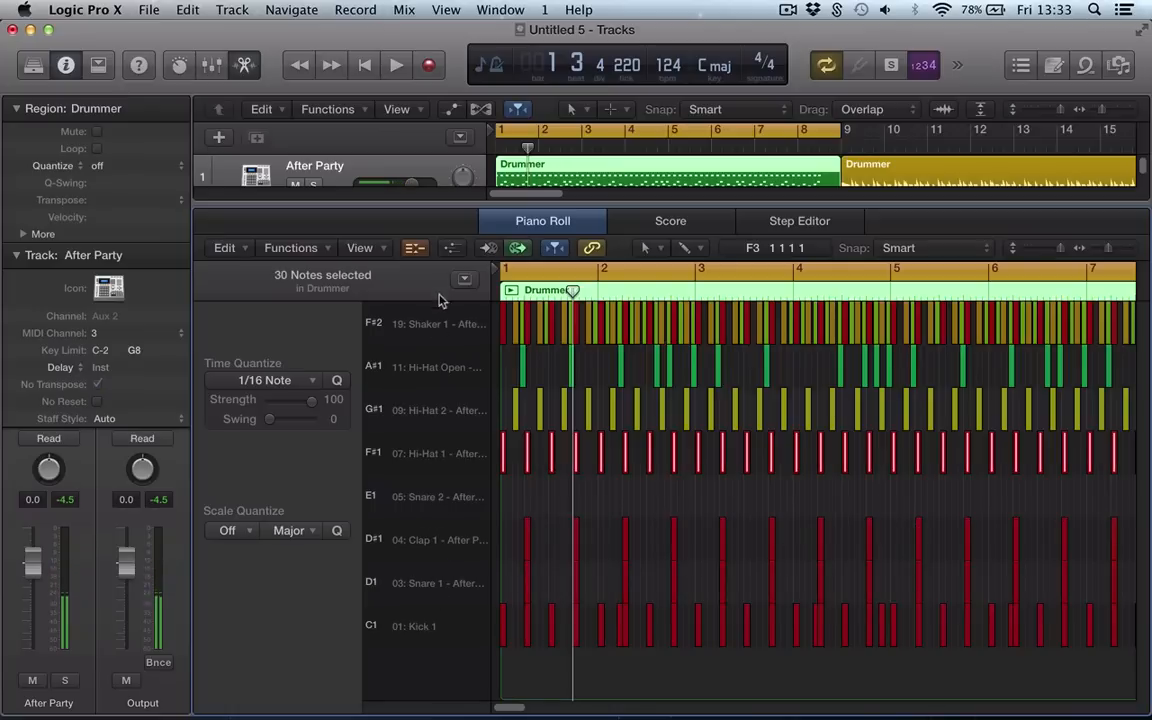
# Switch the Piano Roll's collapsed drum-lane view off and on again, and close the editor
pyautogui.click(415, 250)
pyautogui.click(415, 250)
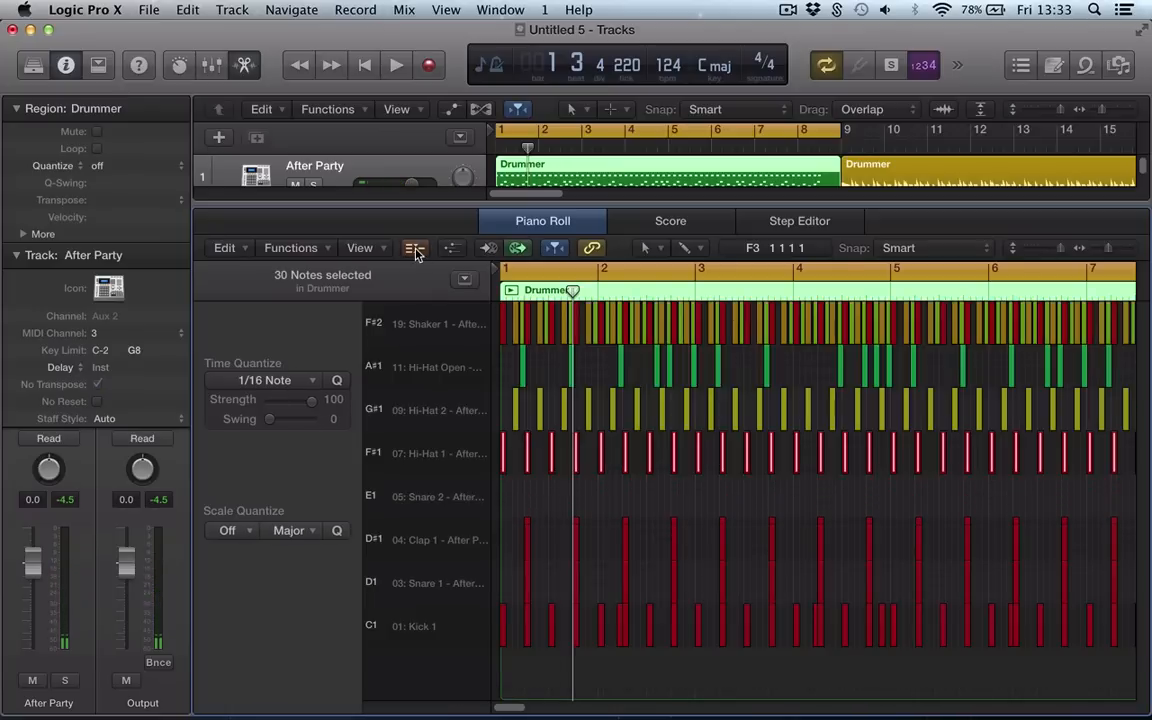
pyautogui.press('e')
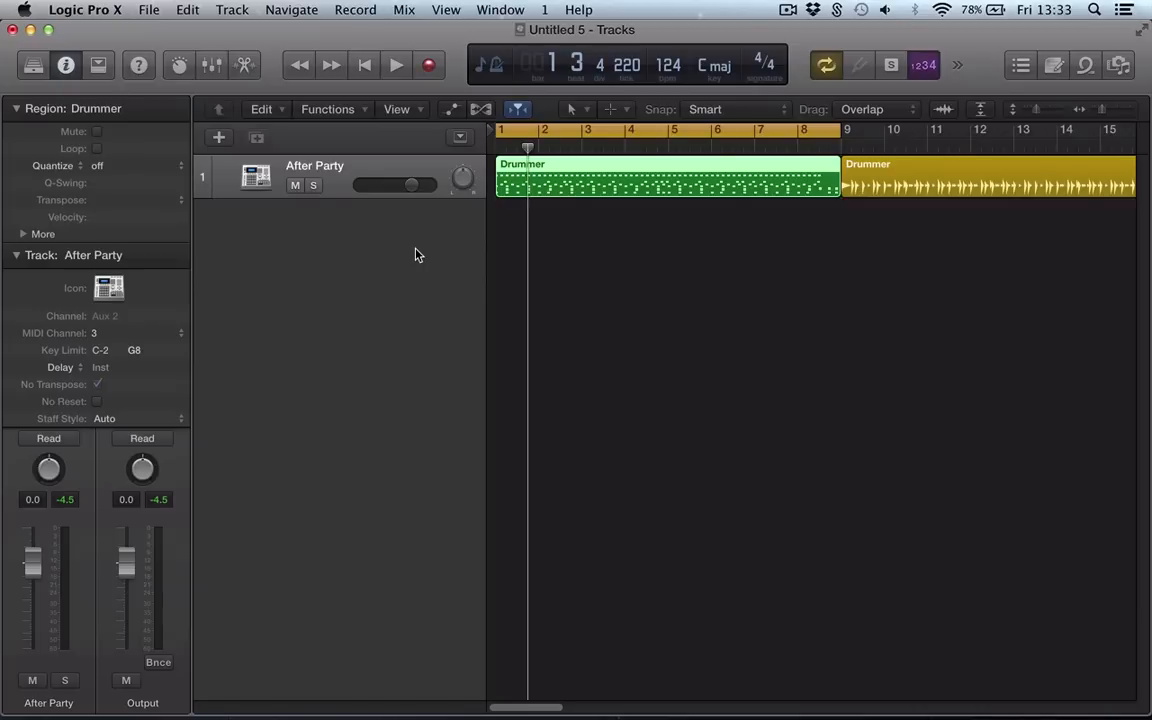
# Create a new Drummer track with the Hip Hop genre and play it briefly alongside the After Party track
pyautogui.press('alt+super+n')
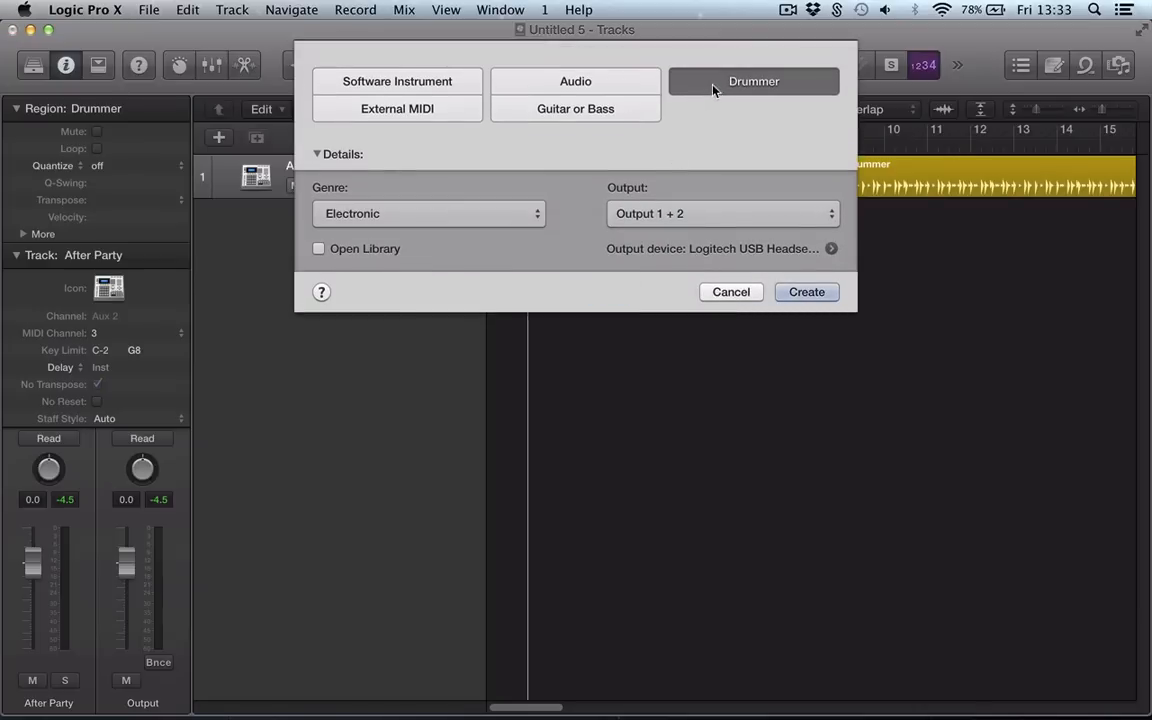
pyautogui.click(455, 216)
pyautogui.click(430, 232)
pyautogui.click(807, 292)
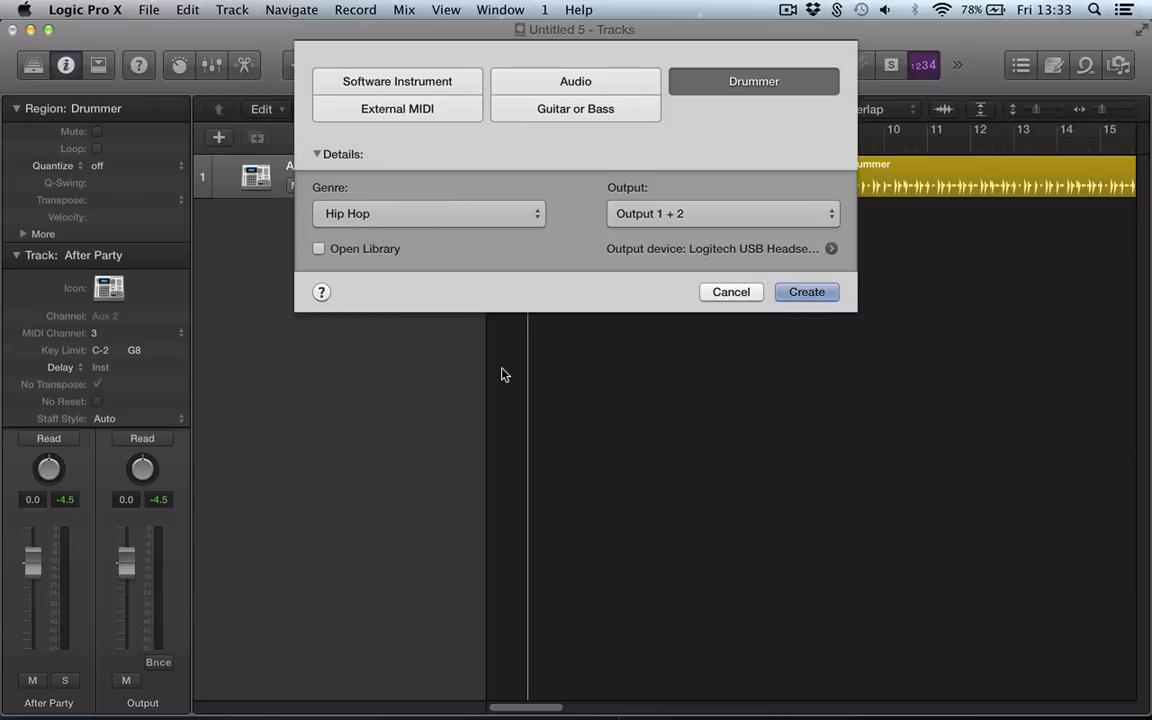
pyautogui.press('space')
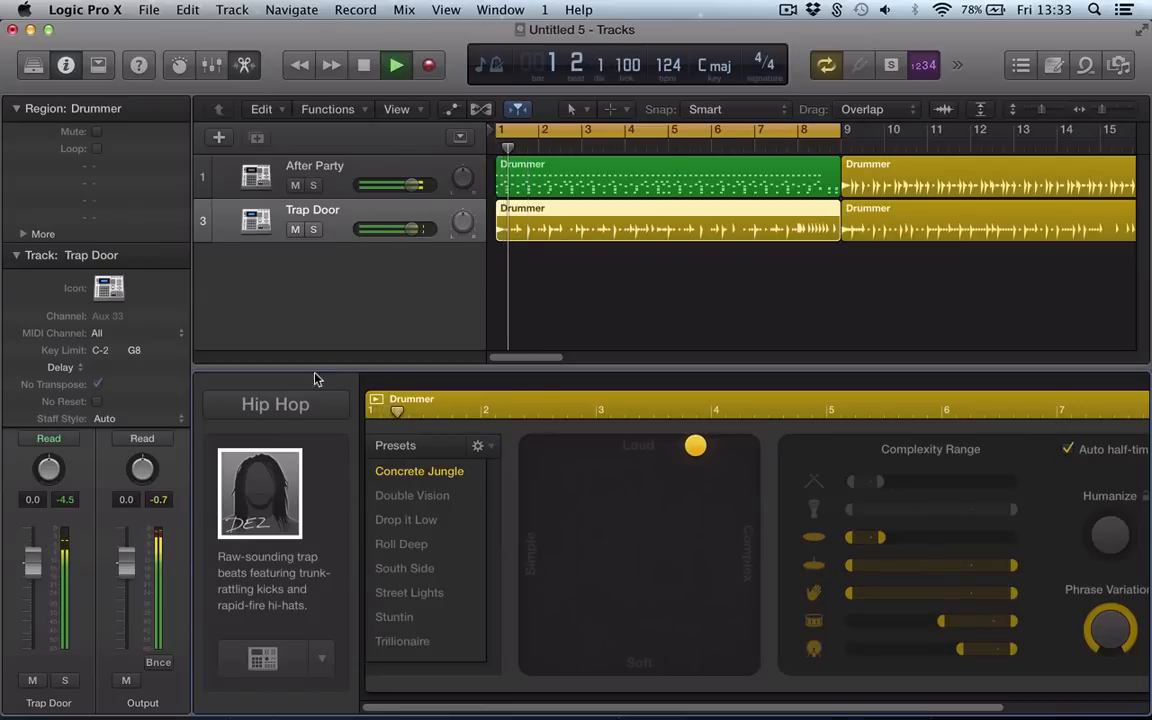
pyautogui.press('space')
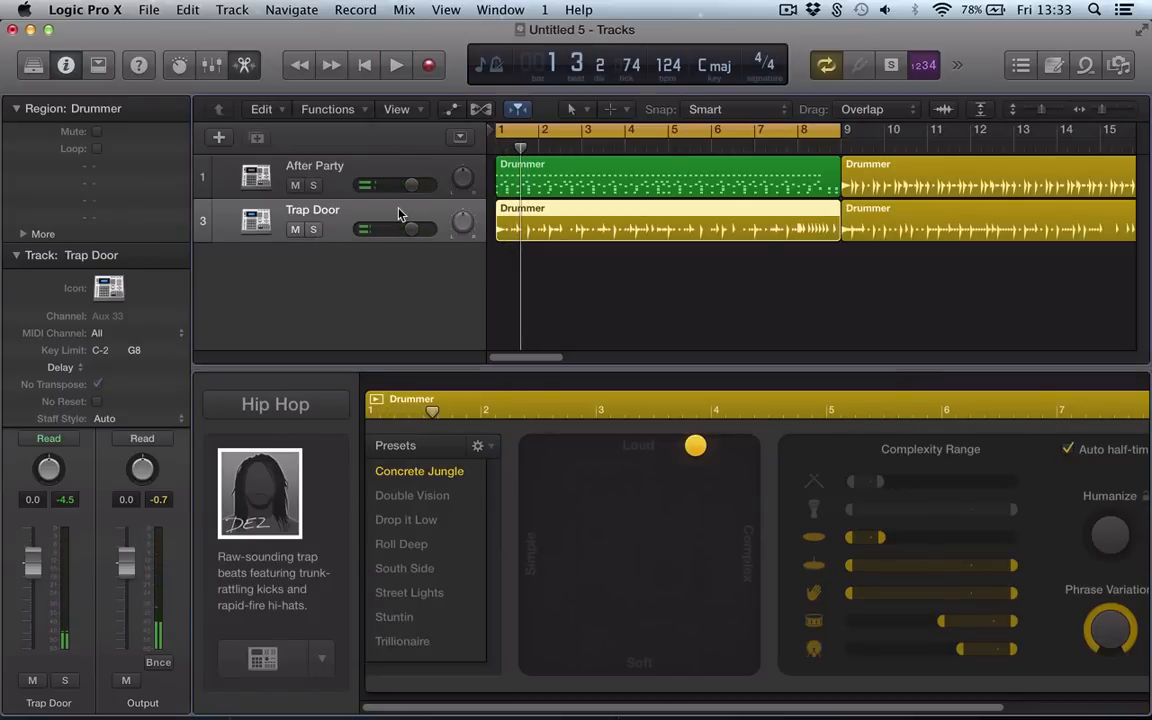
# Delete the first region of the Trap Door track and remove the track along with its remaining regions
pyautogui.press('BackSpace')
pyautogui.press('super+BackSpace')
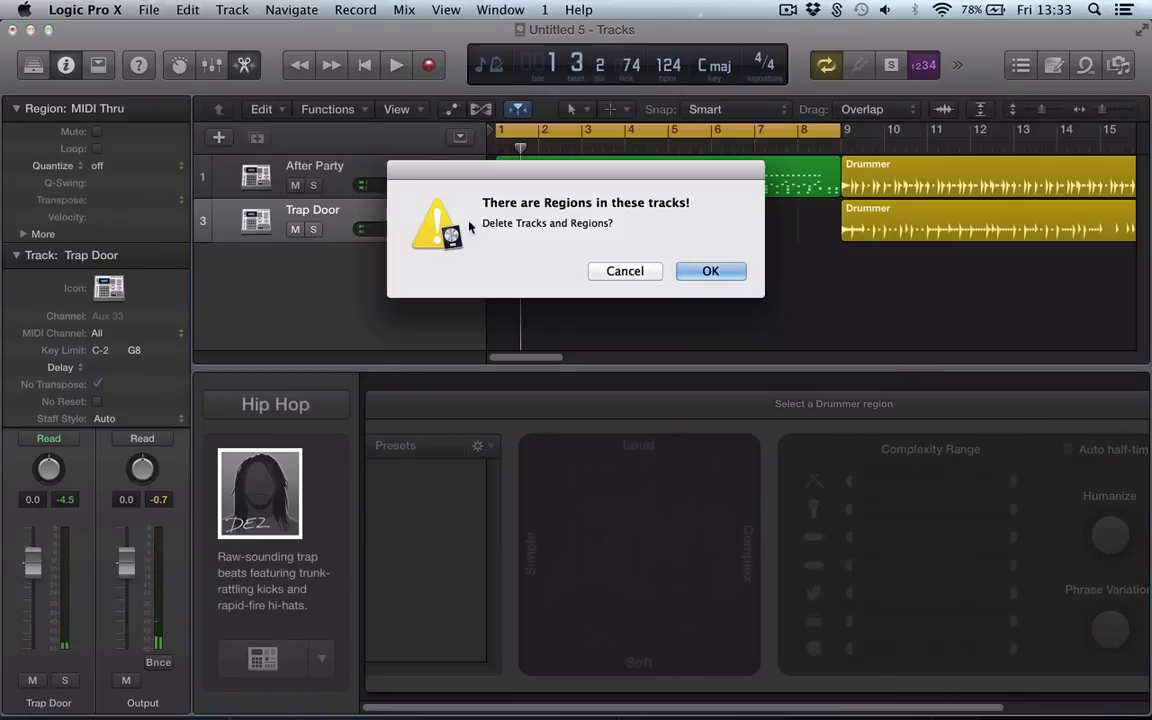
pyautogui.click(710, 269)
# Convert the After Party track's MIDI region back to a Drummer region
pyautogui.click(641, 229)
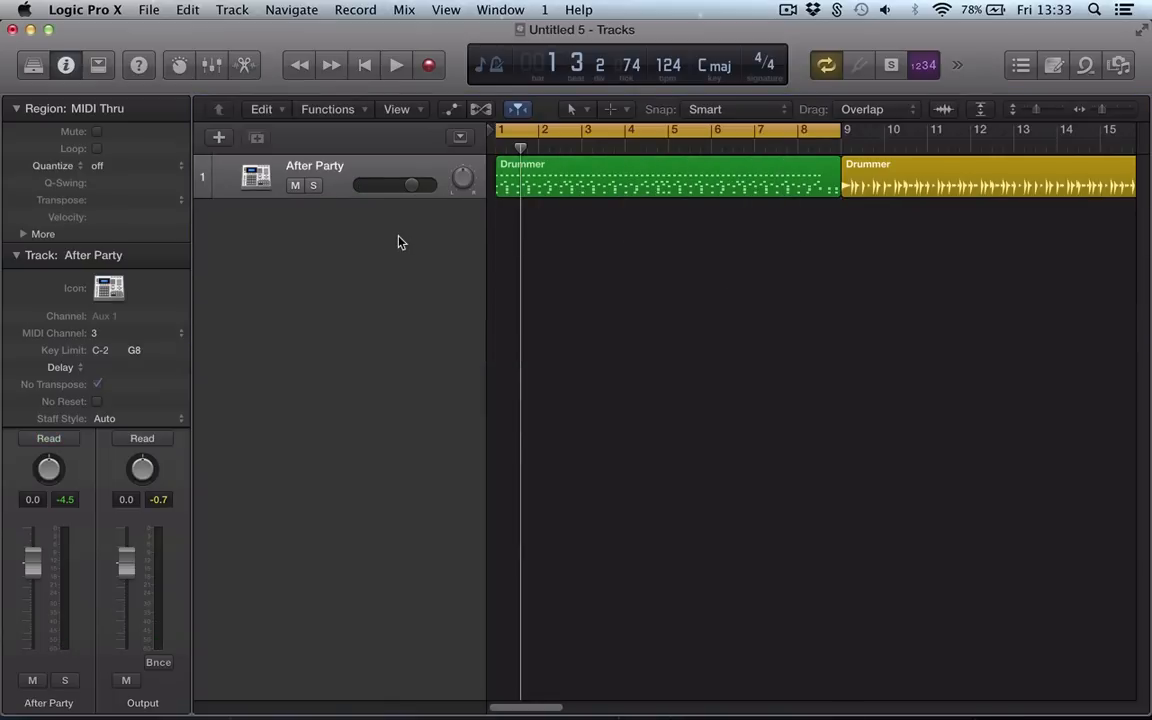
pyautogui.rightClick(574, 196)
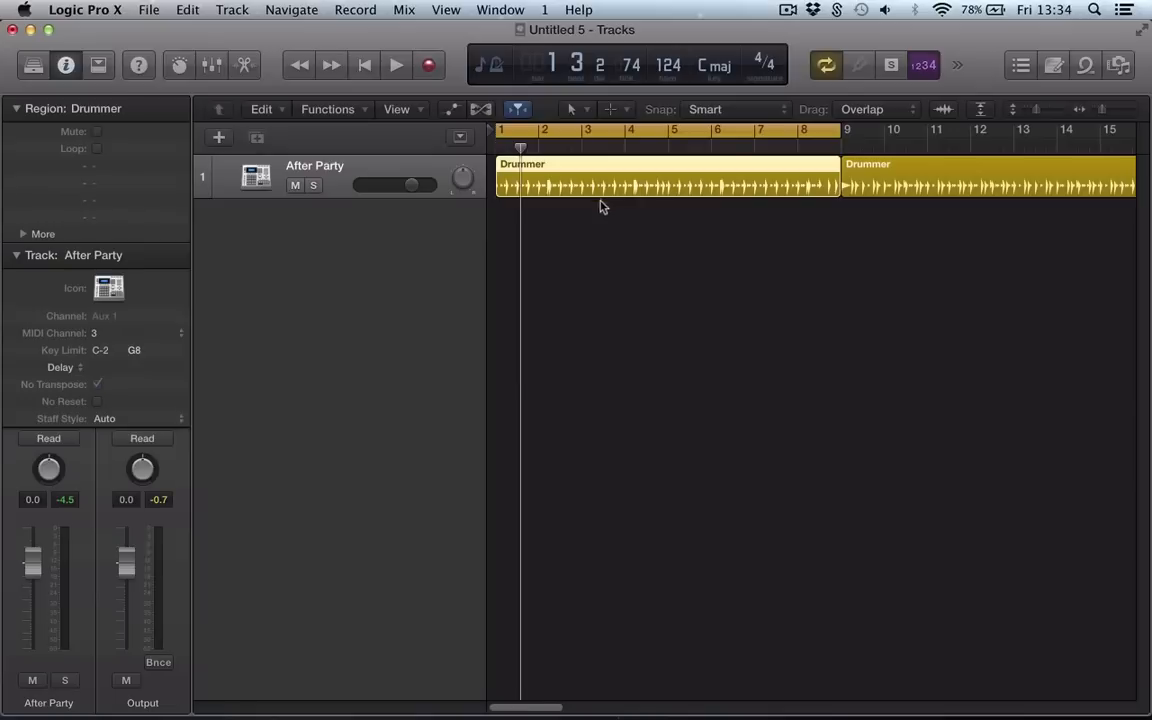
# Create a new software instrument track below the After Party track
pyautogui.click(590, 273)
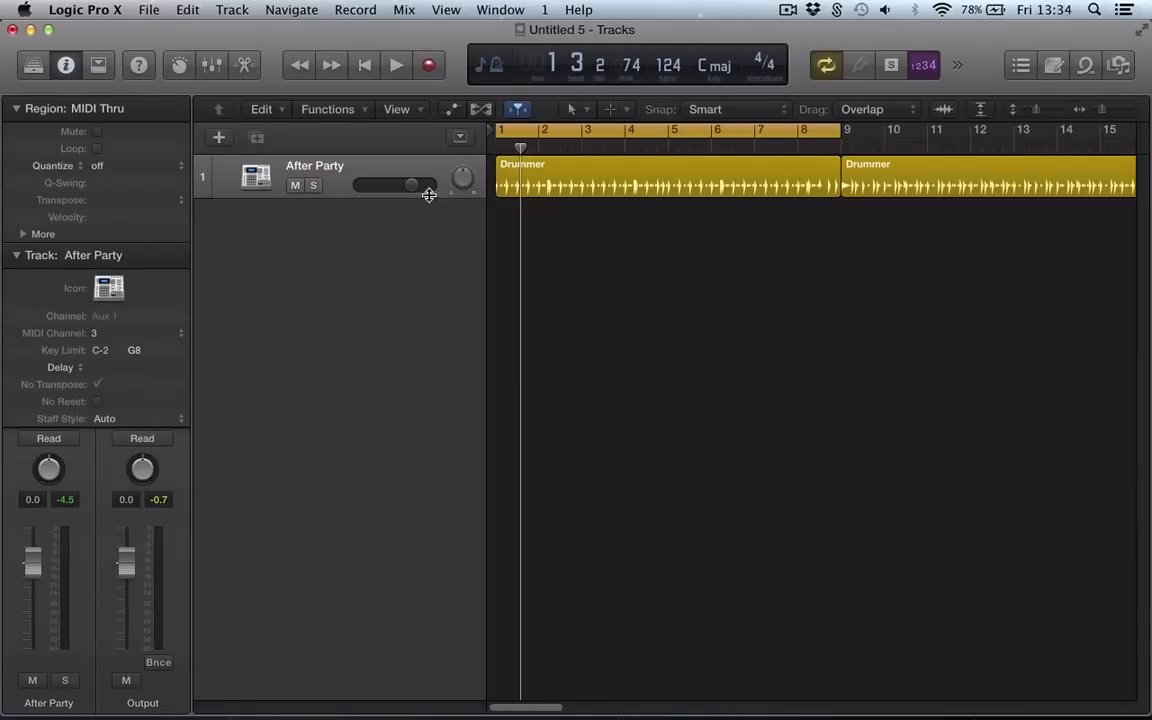
pyautogui.press('alt+super+n')
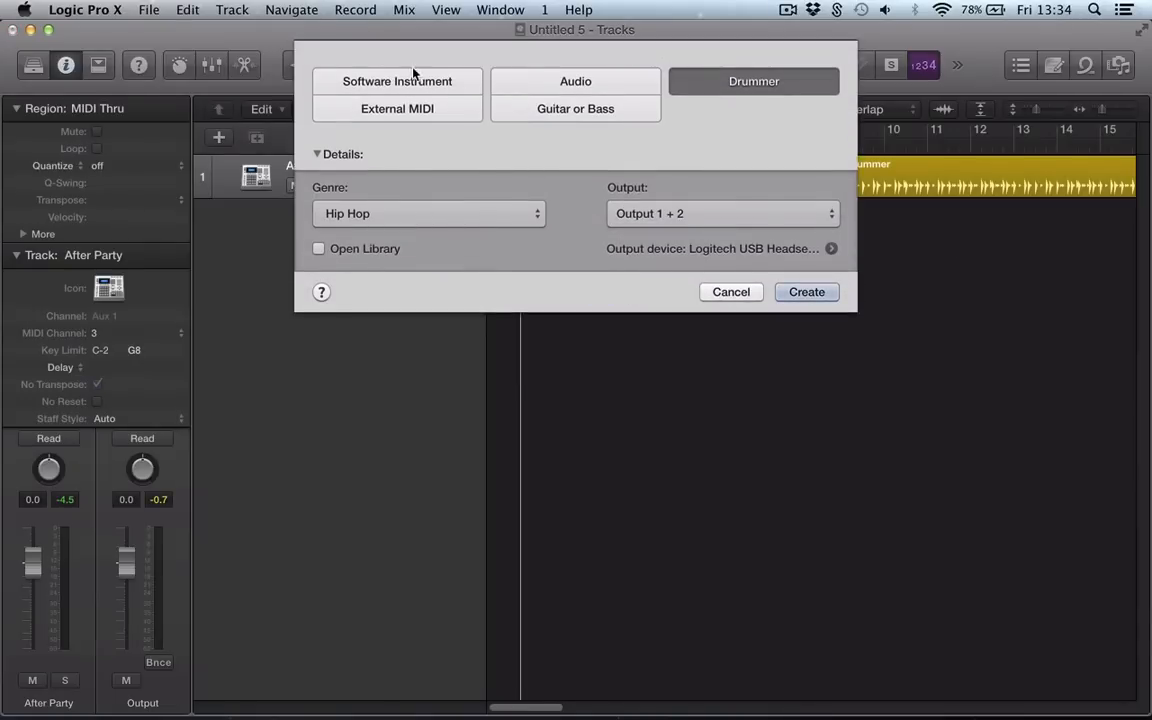
pyautogui.click(414, 84)
pyautogui.click(806, 306)
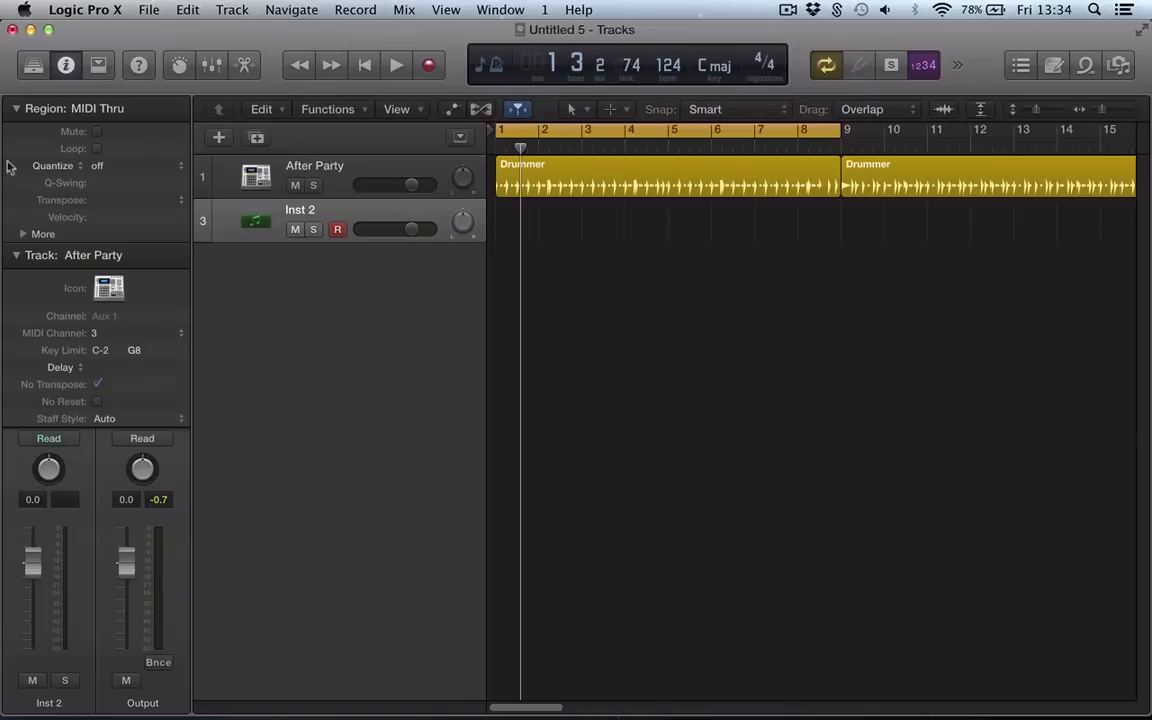
# Collapse the Region and Track inspector sections, load Retro Synth on the Inst 2 channel, and close the plug-in window
pyautogui.click(16, 109)
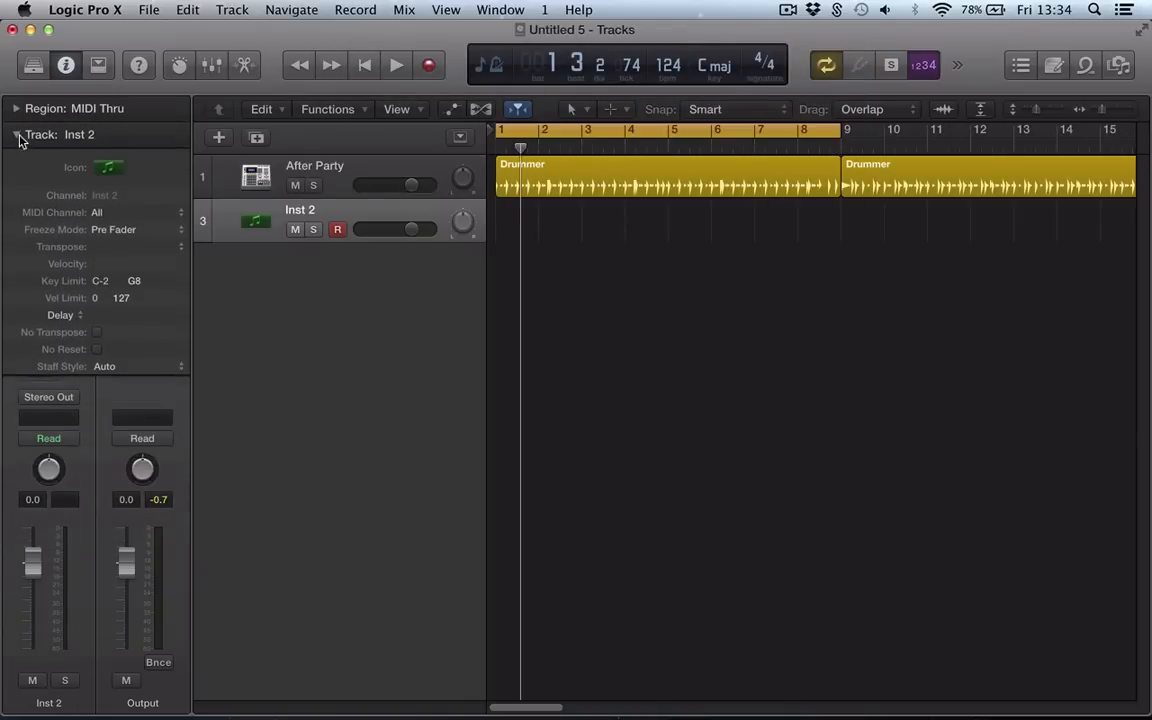
pyautogui.click(18, 138)
pyautogui.click(44, 326)
pyautogui.moveTo(107, 506)
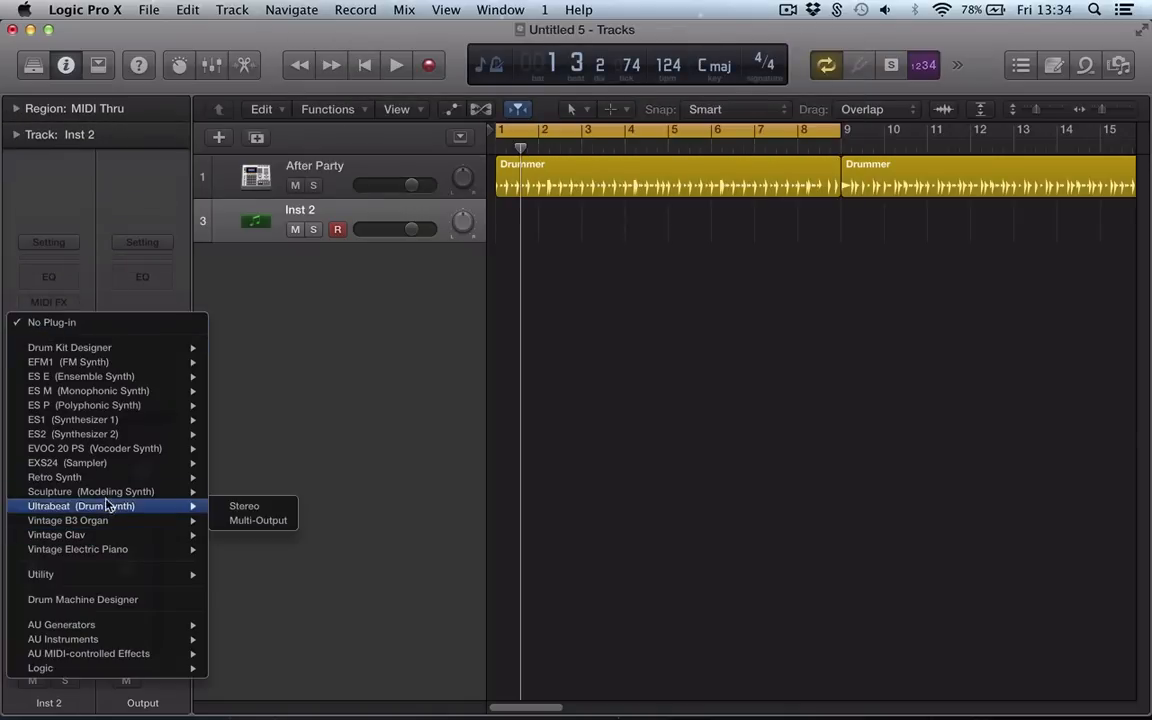
pyautogui.moveTo(150, 477)
pyautogui.click(258, 477)
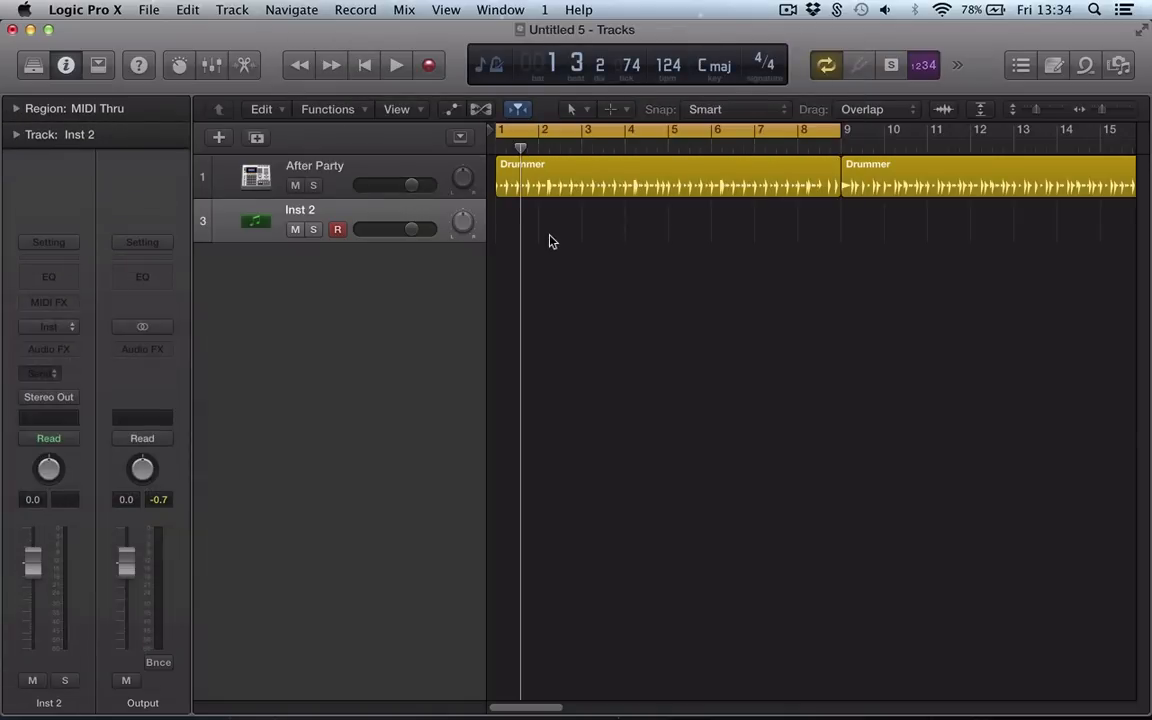
pyautogui.press('super+w')
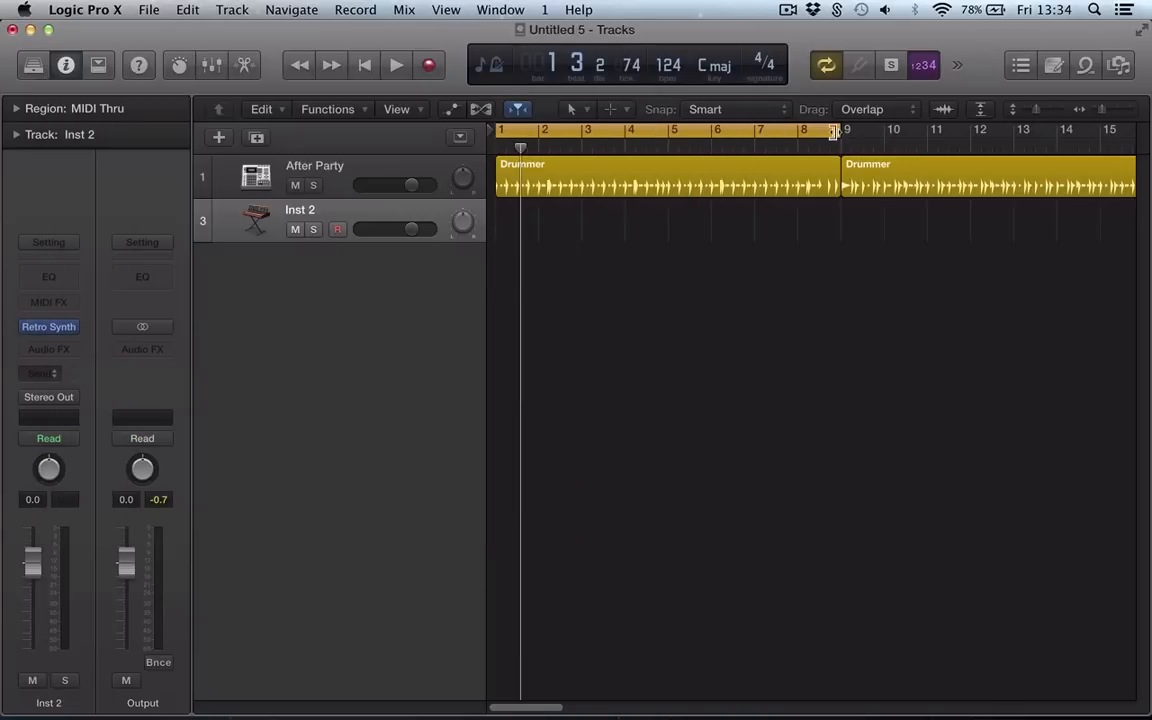
# Shorten the cycle range to bars 1 and 2, and record a one-bar phrase on the Inst 2 track with plug-in windows hidden
pyautogui.moveTo(833, 131); pyautogui.dragTo(580, 150)
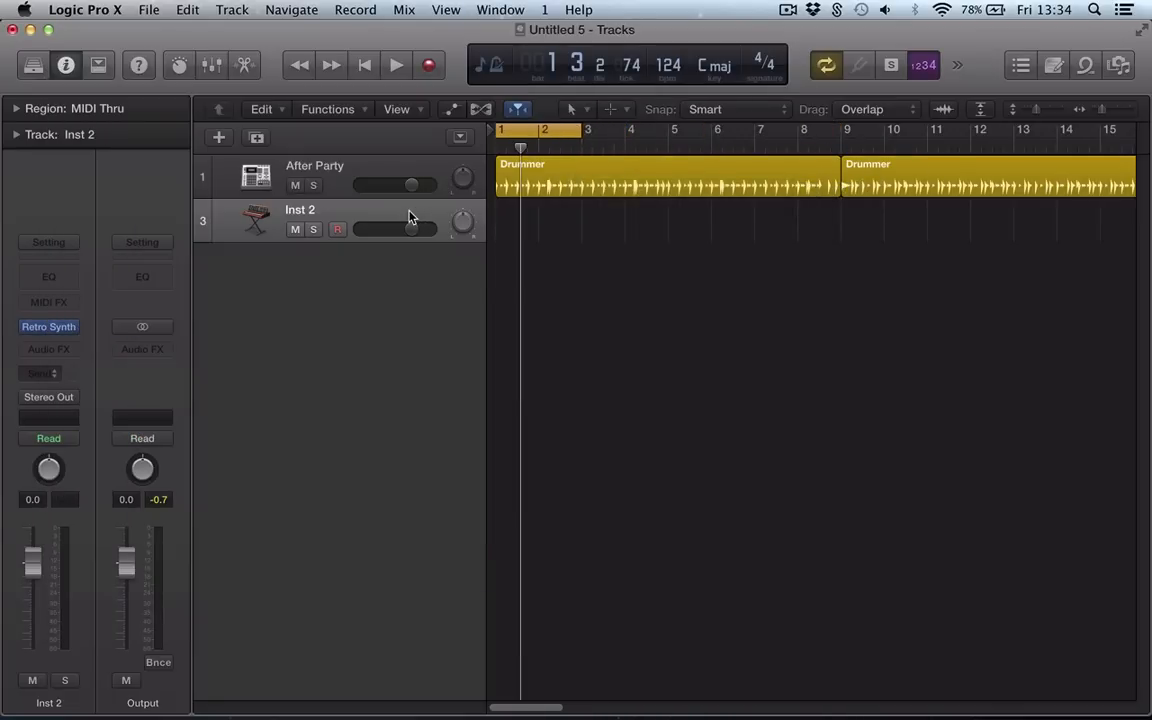
pyautogui.press('v')
pyautogui.press('space')
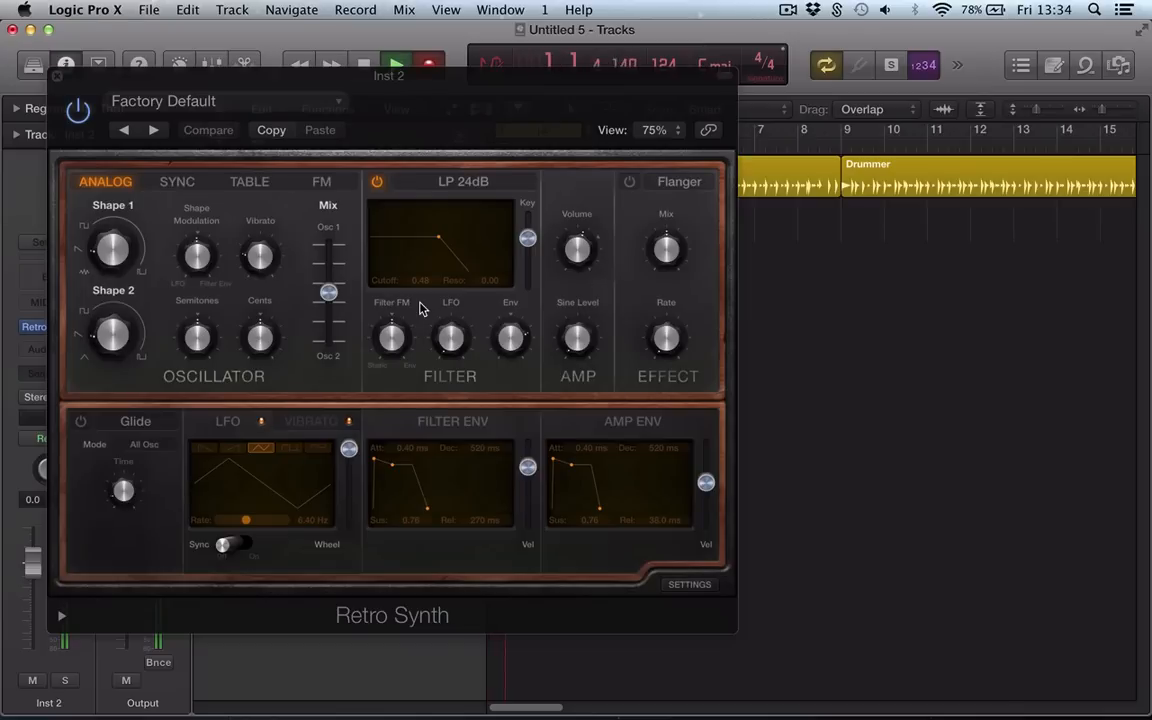
pyautogui.press('space')
pyautogui.press('v')
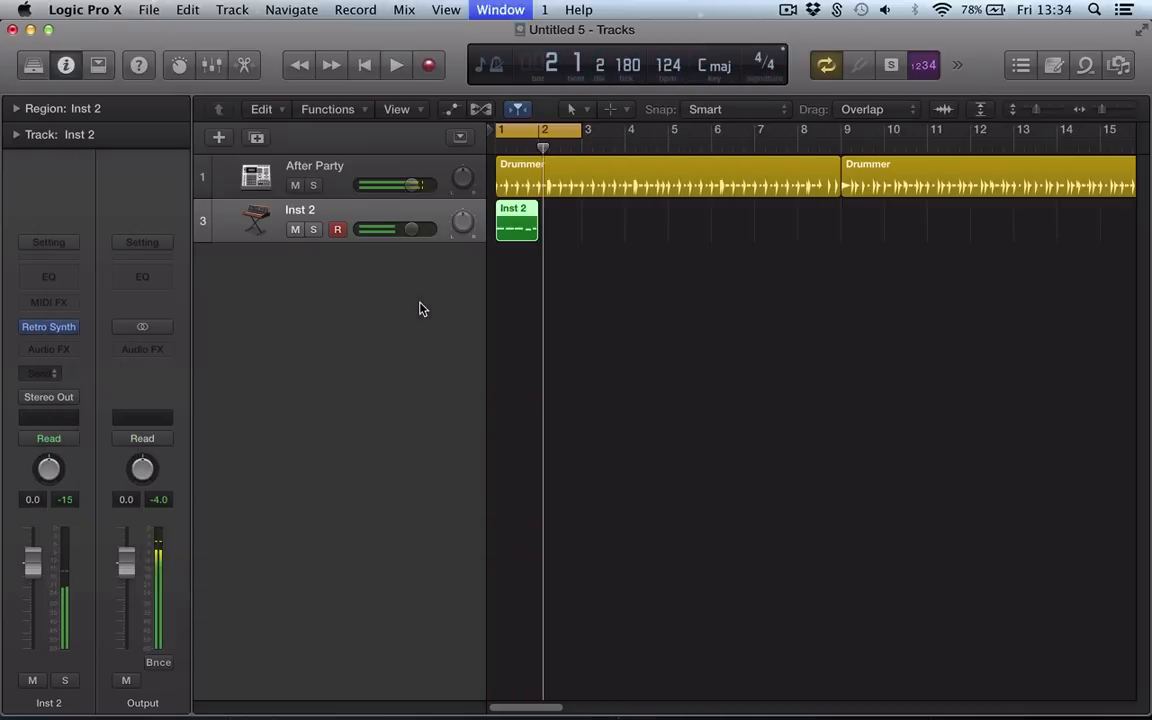
# Open the recorded Inst 2 region in the Piano Roll, turn off the collapsed lane view, and close the editor
pyautogui.doubleClick(511, 226)
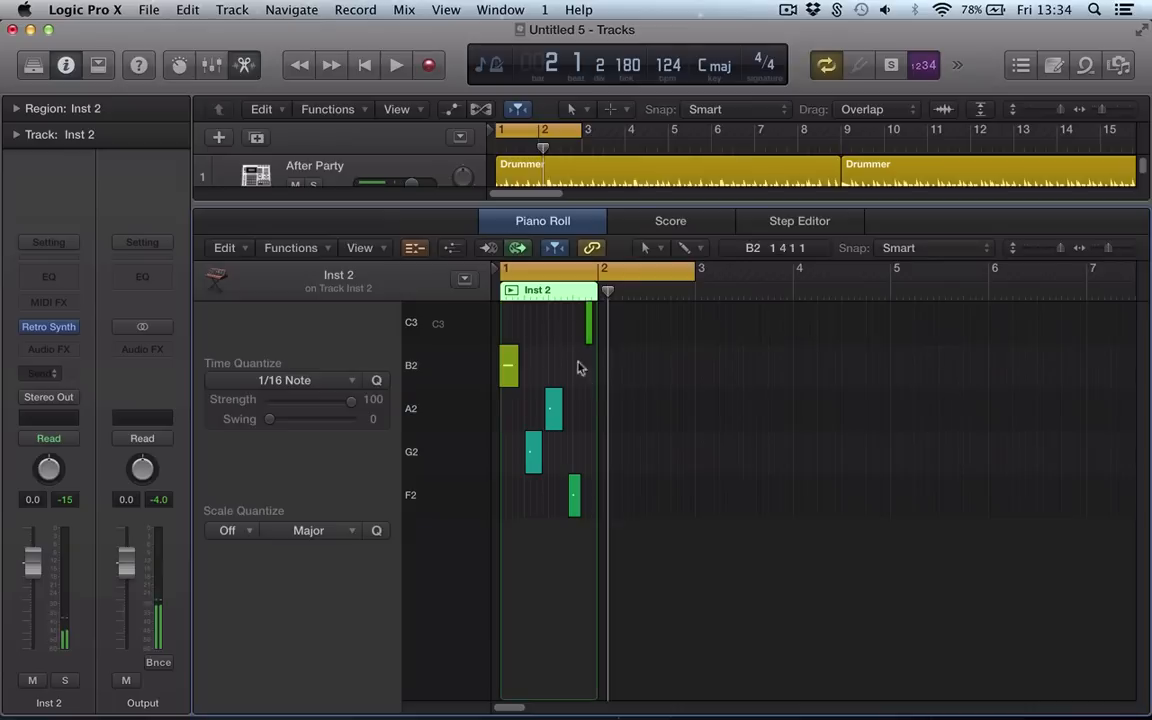
pyautogui.scroll(-3, 525, 473)
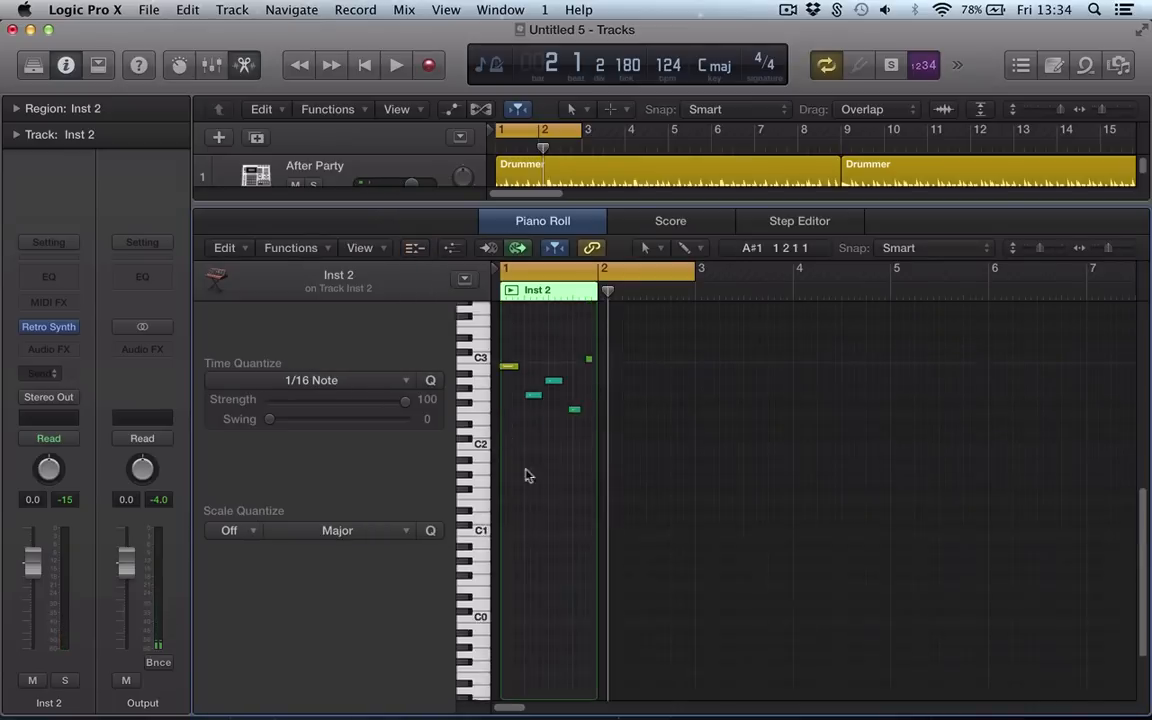
pyautogui.scroll(3, 514, 506)
pyautogui.hscroll(3, 511, 511)
pyautogui.hscroll(-3, 517, 513)
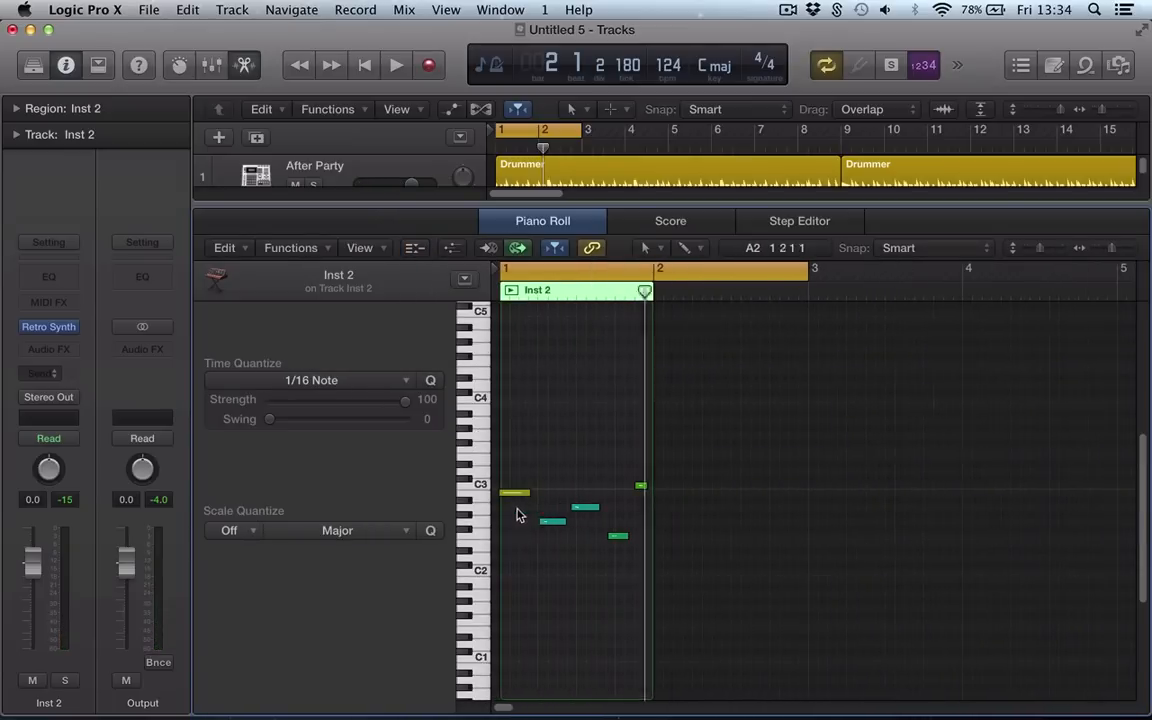
pyautogui.press('p')
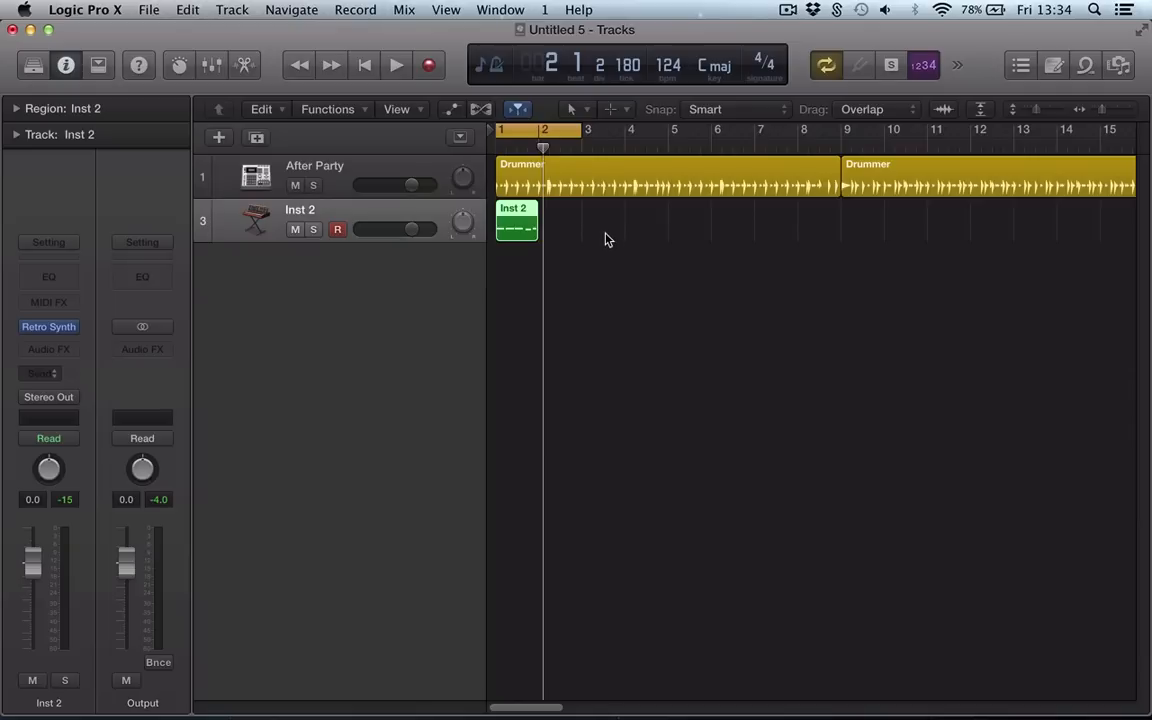
# Fit the cycle range to the Inst 2 region and quantize all its notes to 1/16 in the Piano Roll
pyautogui.press('u')
pyautogui.click(501, 262)
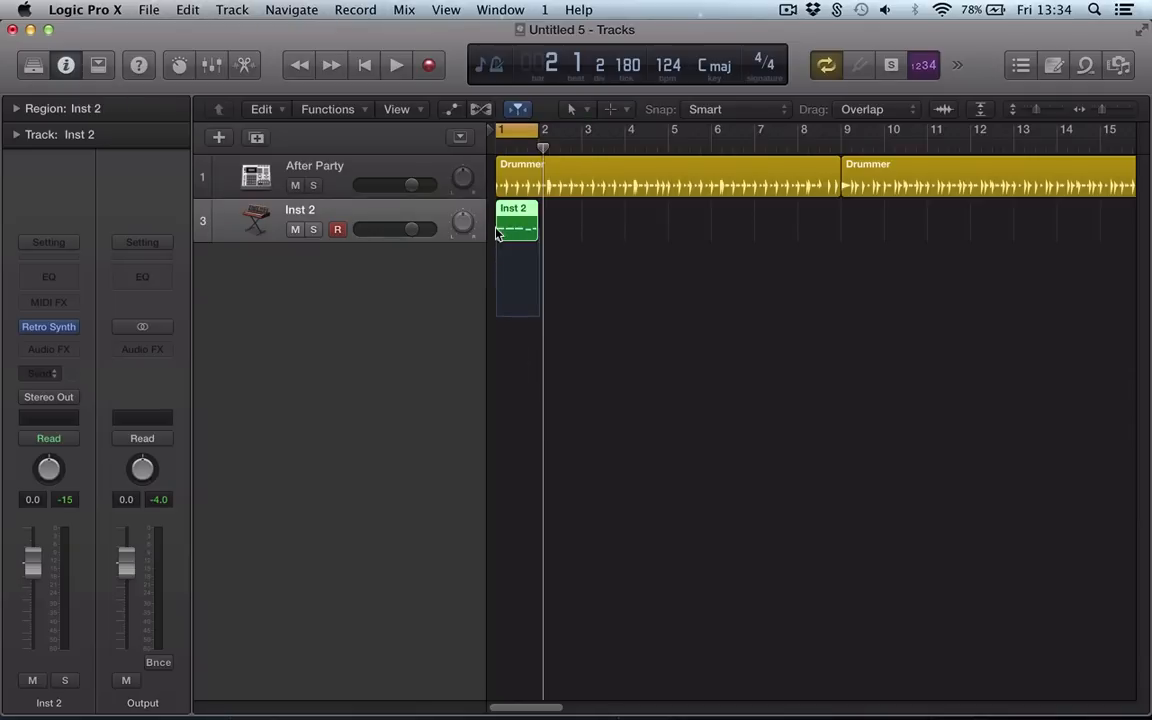
pyautogui.doubleClick(499, 231)
pyautogui.scroll(6, 519, 465)
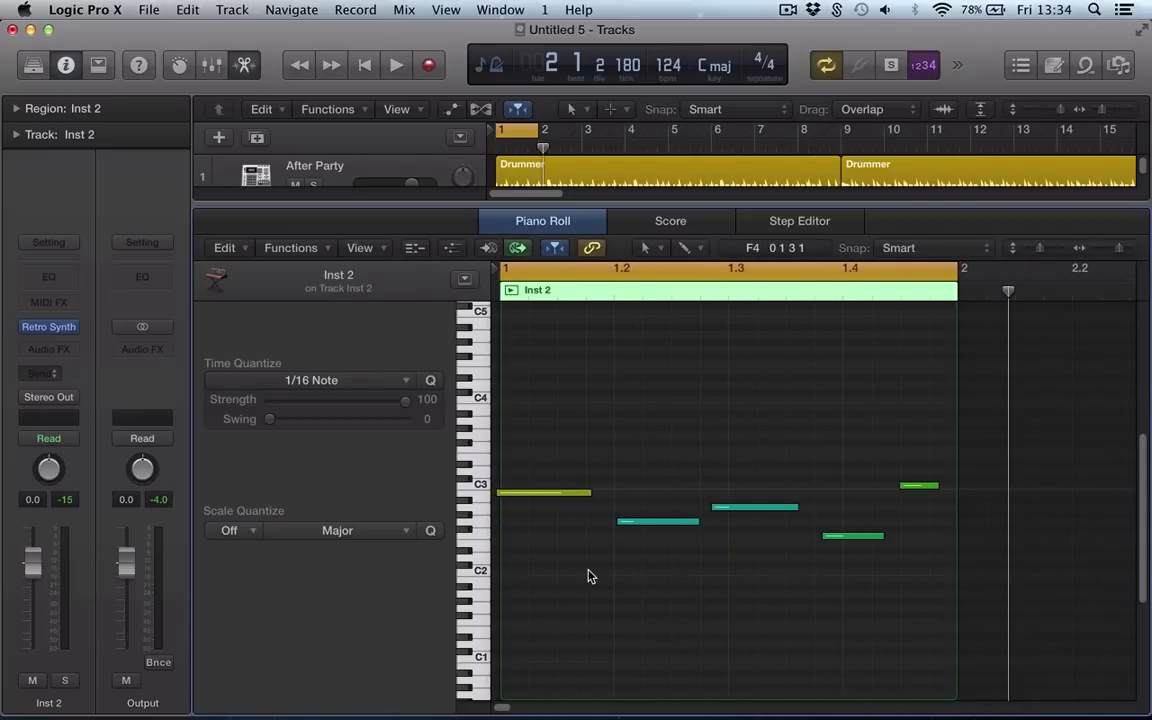
pyautogui.press('super+a')
pyautogui.press('q')
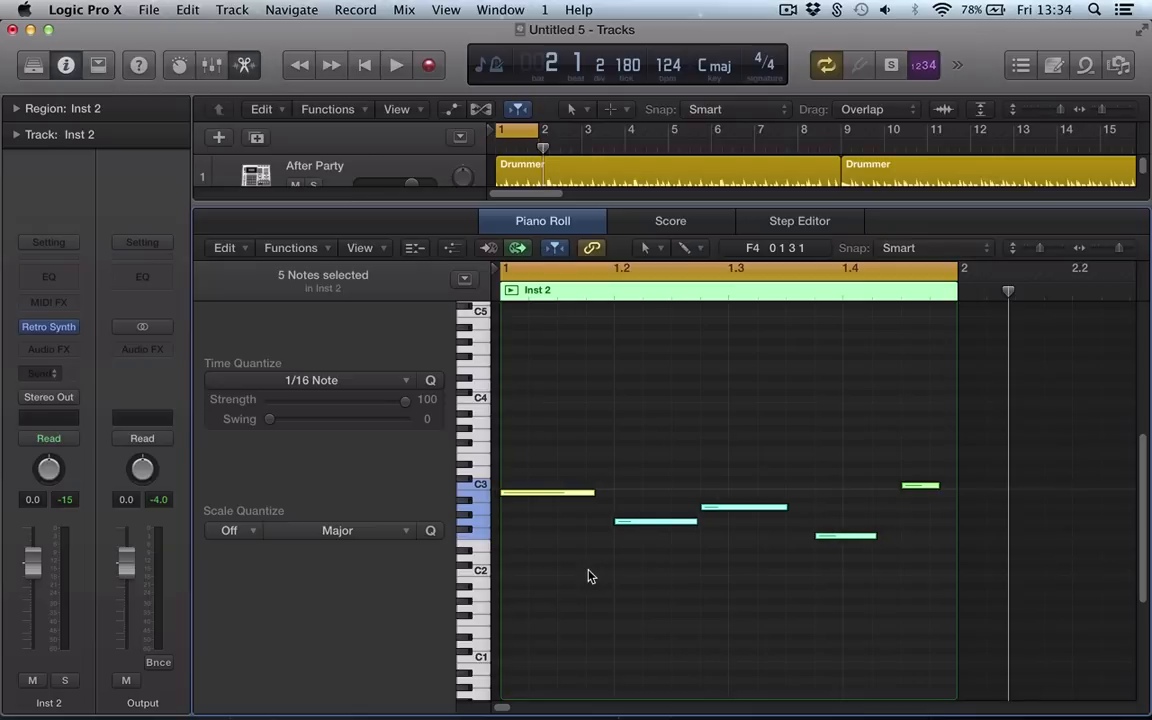
# Turn on the collapsed lane view, audition the Inst 2 pitches from their lane names, and return to the full keyboard view
pyautogui.click(414, 249)
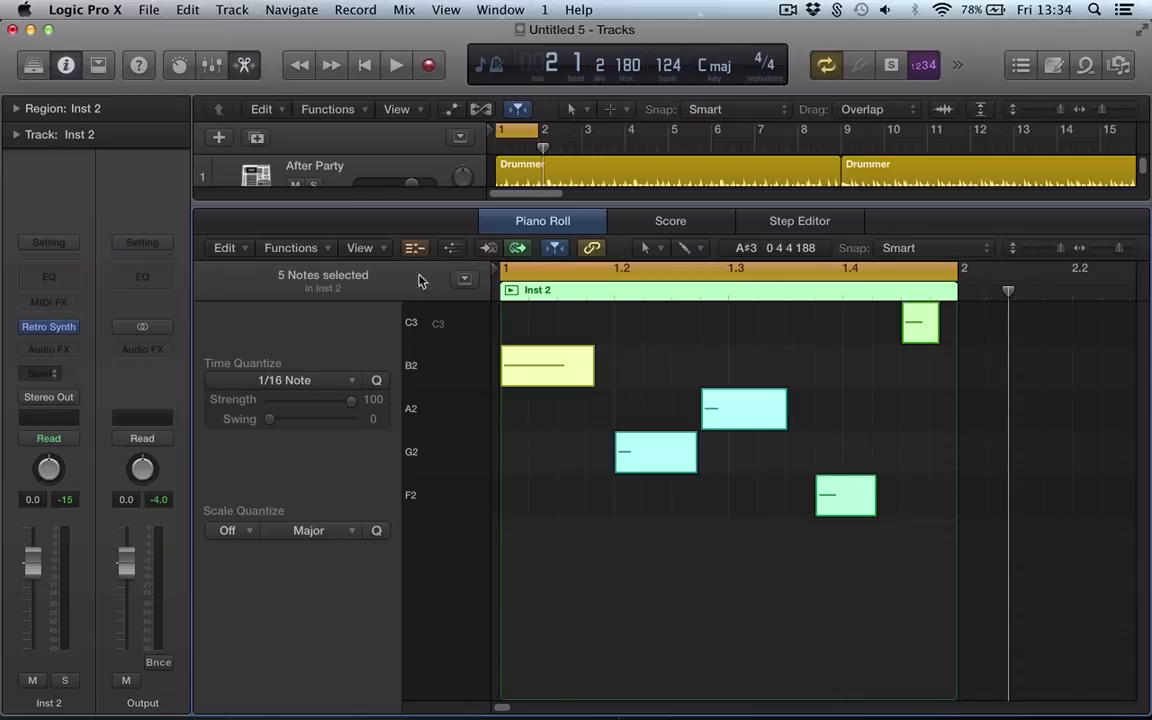
pyautogui.click(455, 470)
pyautogui.click(442, 416)
pyautogui.click(447, 378)
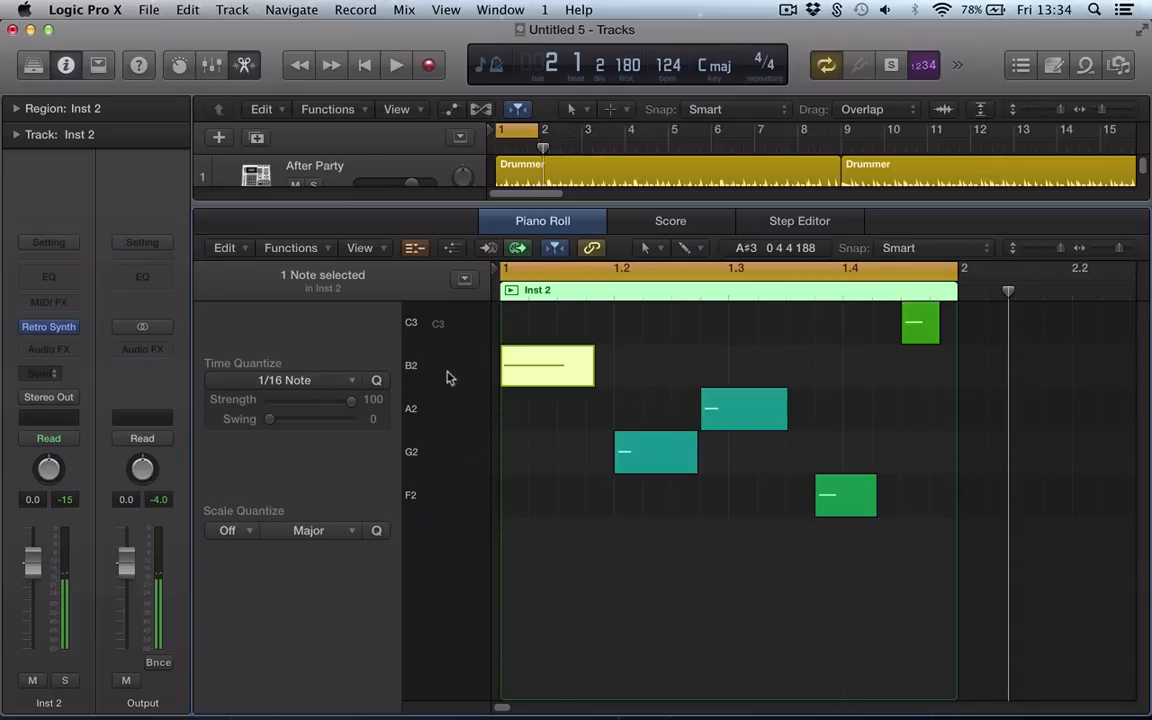
pyautogui.click(460, 334)
pyautogui.click(447, 469)
pyautogui.click(447, 505)
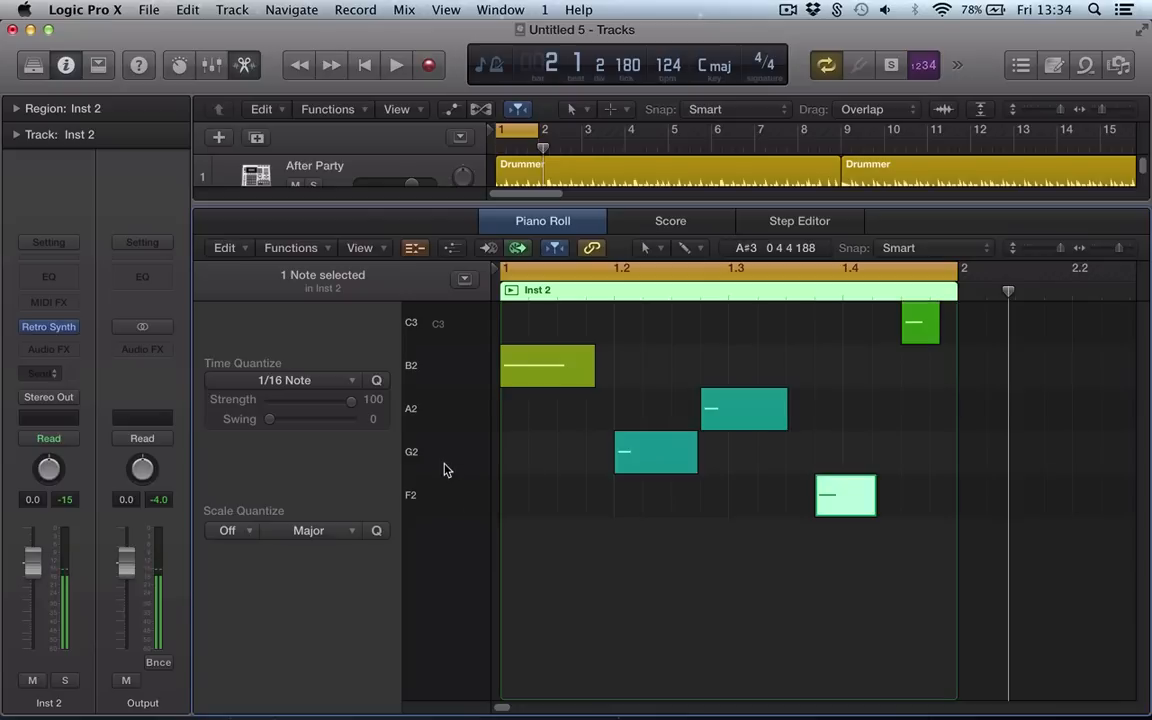
pyautogui.click(445, 470)
pyautogui.click(414, 249)
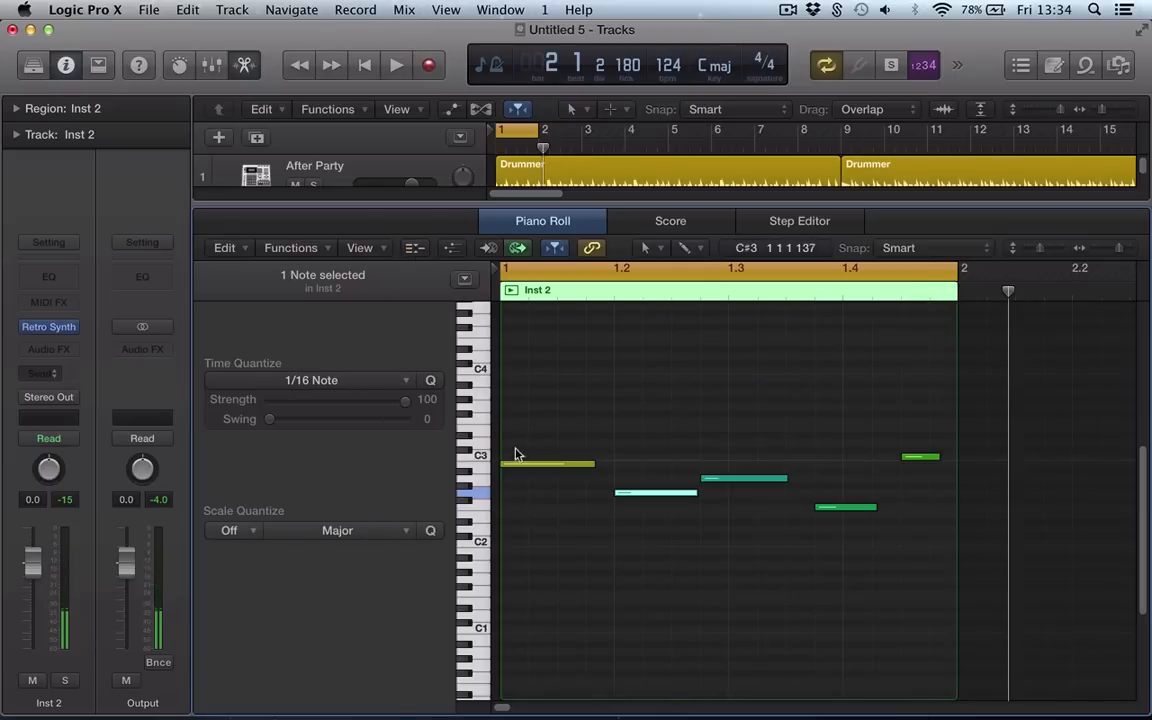
# Select and deselect the G2 note, and switch the Piano Roll's collapsed lane view on and off again
pyautogui.moveTo(721, 529); pyautogui.dragTo(676, 494)
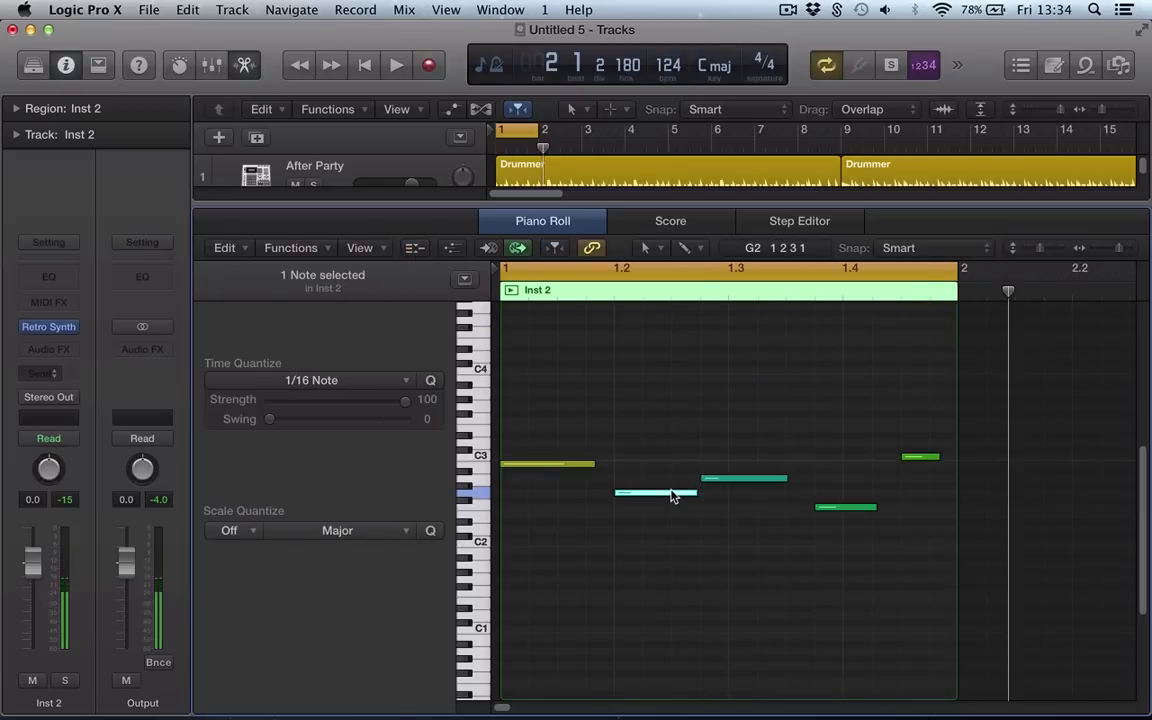
pyautogui.click(672, 496)
pyautogui.click(658, 540)
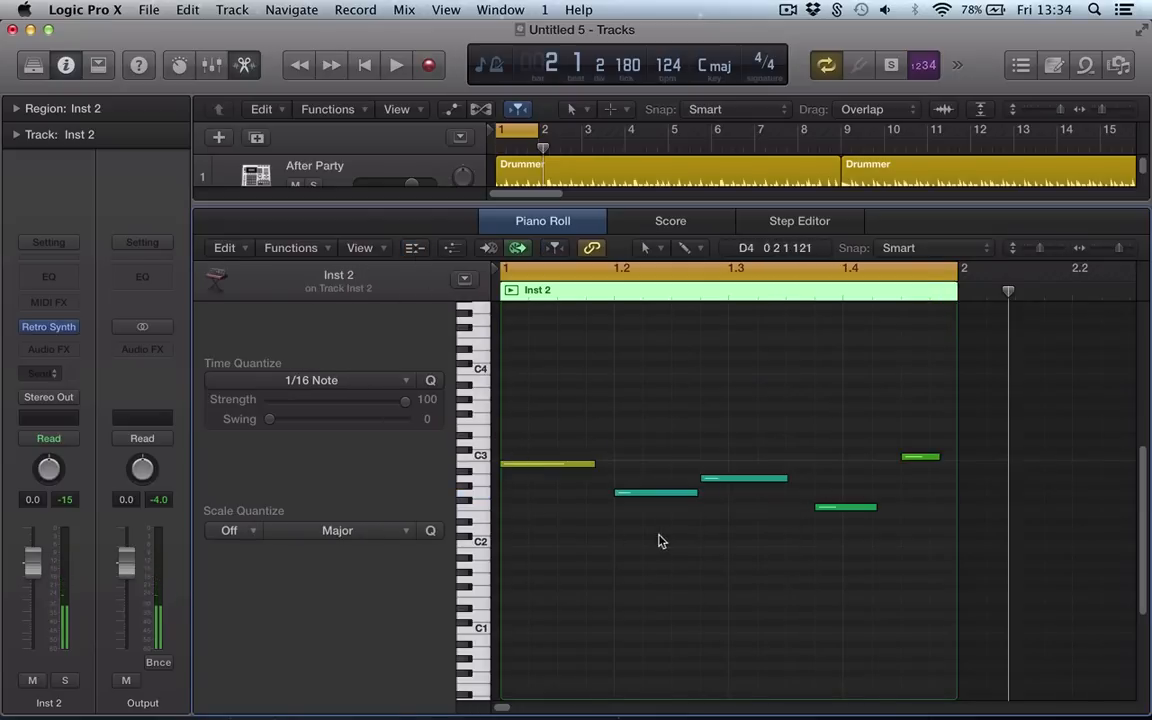
pyautogui.click(416, 249)
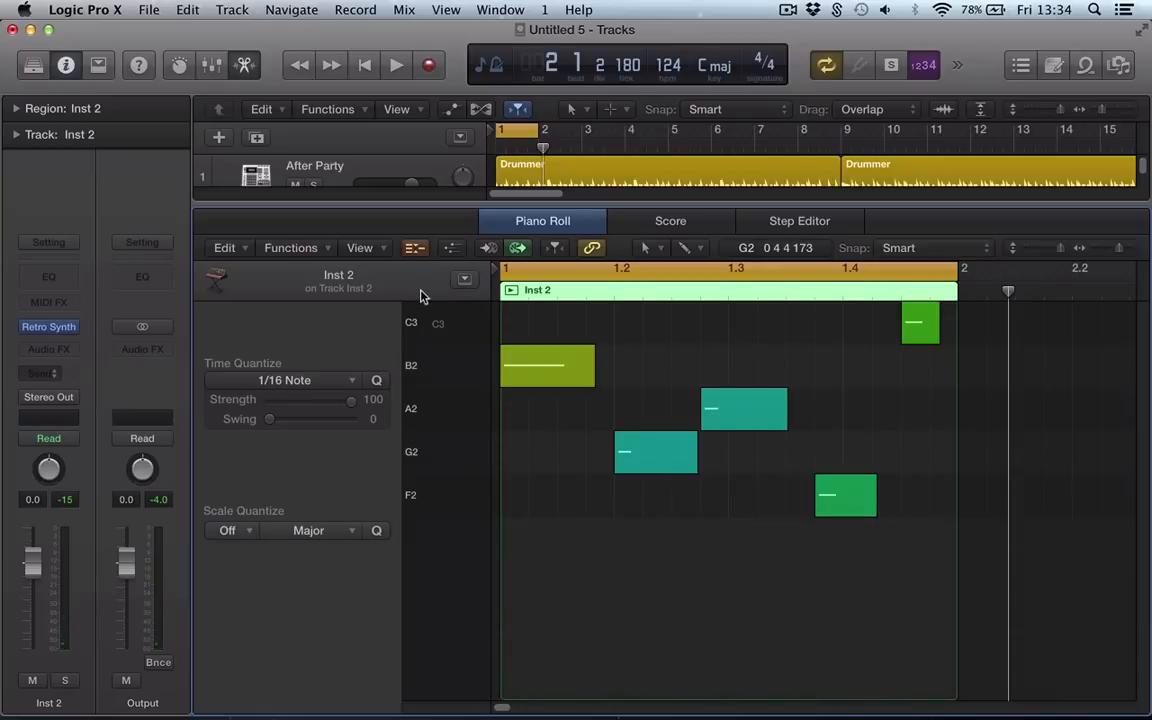
pyautogui.click(414, 248)
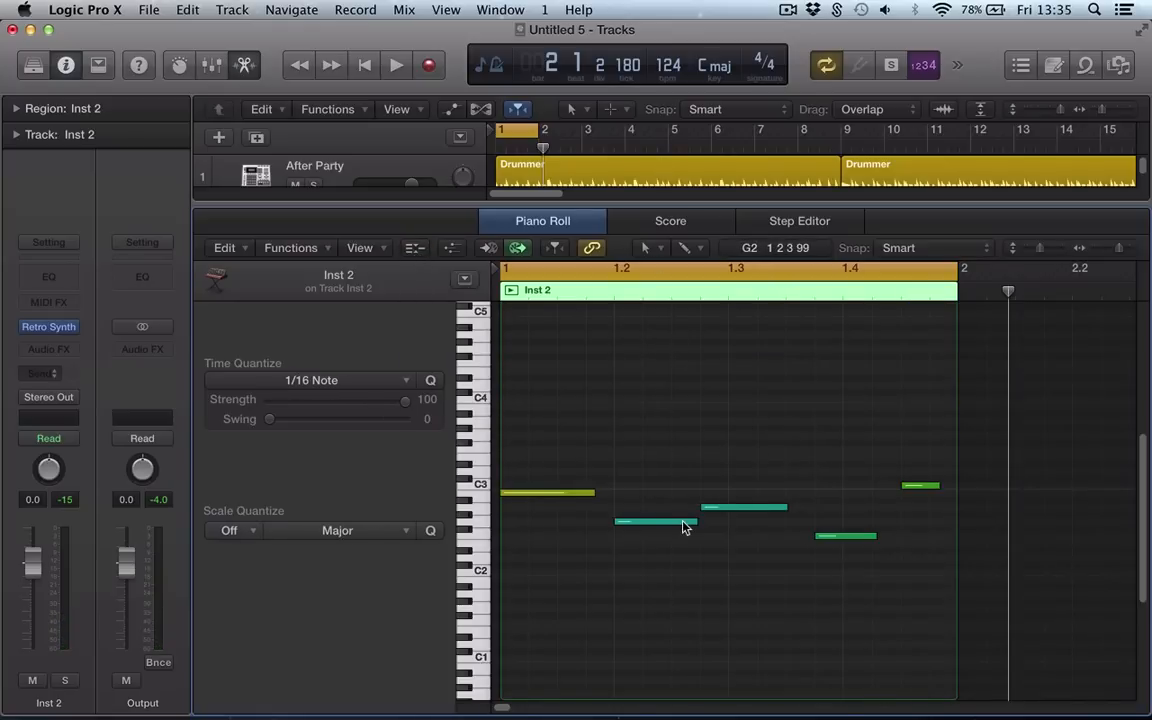
# Paint a run of 1/16 notes between C1 and C2 across bar 1 with the Brush tool
pyautogui.moveTo(663, 447)
pyautogui.mouseDown()
pyautogui.moveTo(677, 494)
pyautogui.moveTo(673, 464)
pyautogui.mouseUp()
pyautogui.press('t')
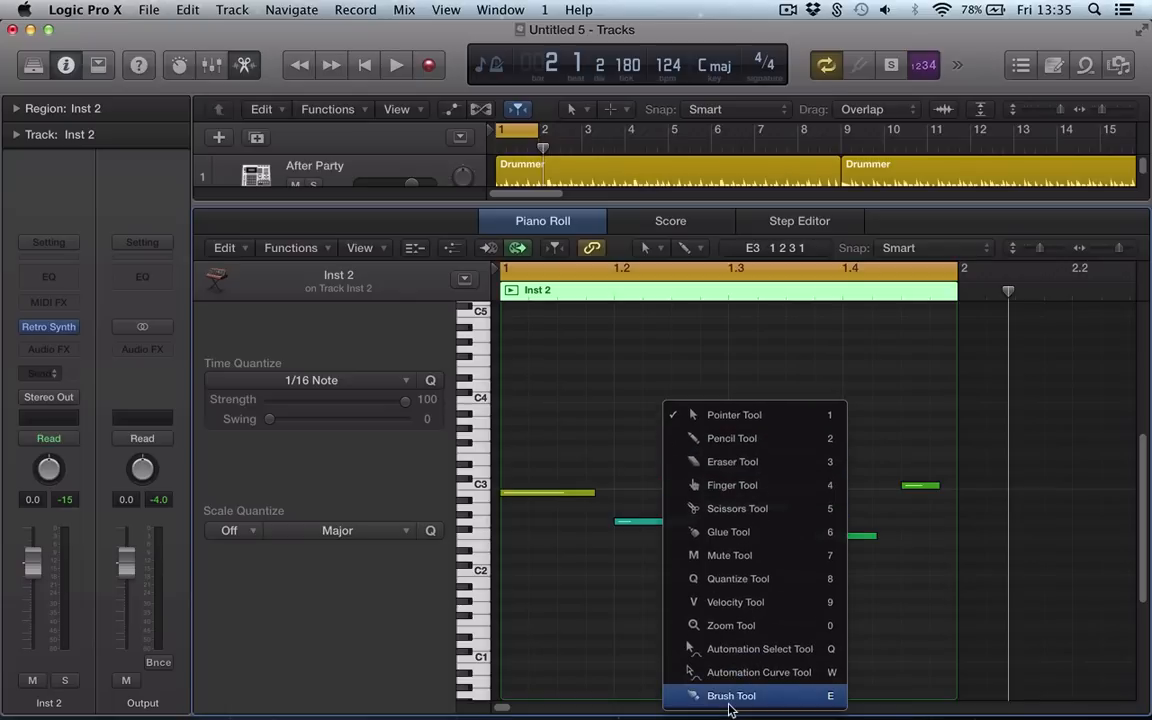
pyautogui.click(602, 370)
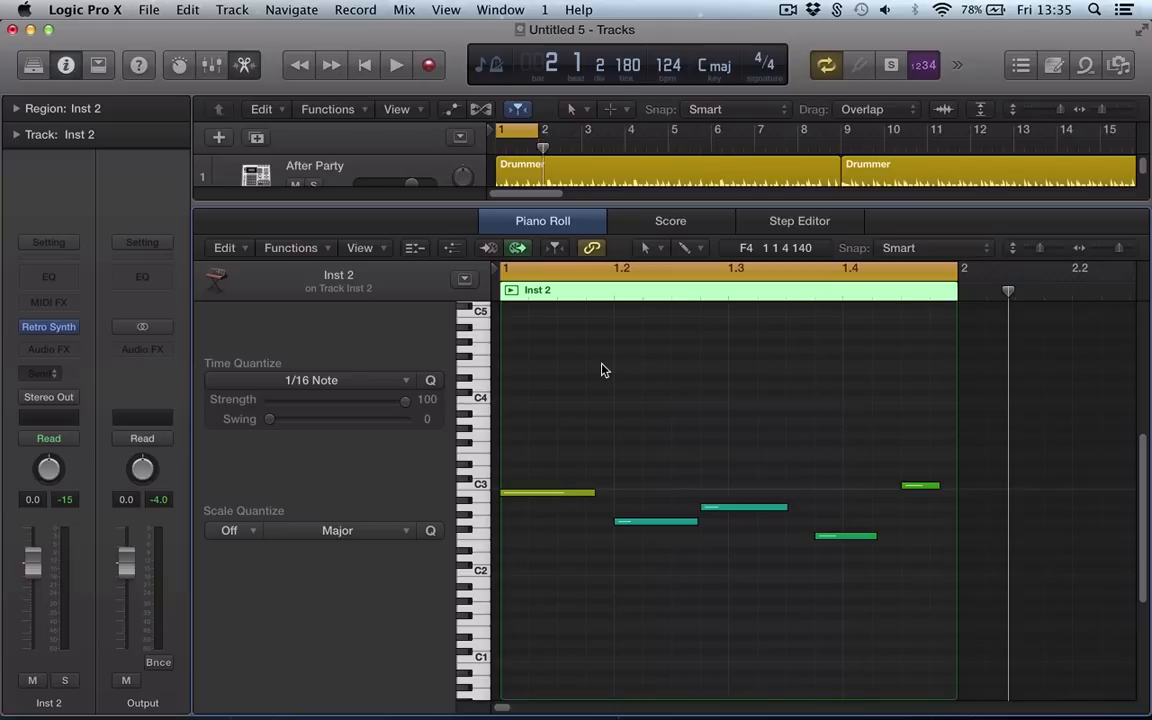
pyautogui.press('t')
pyautogui.press('e')
pyautogui.moveTo(521, 597)
pyautogui.mouseDown()
pyautogui.moveTo(738, 617)
pyautogui.moveTo(943, 588)
pyautogui.mouseUp()
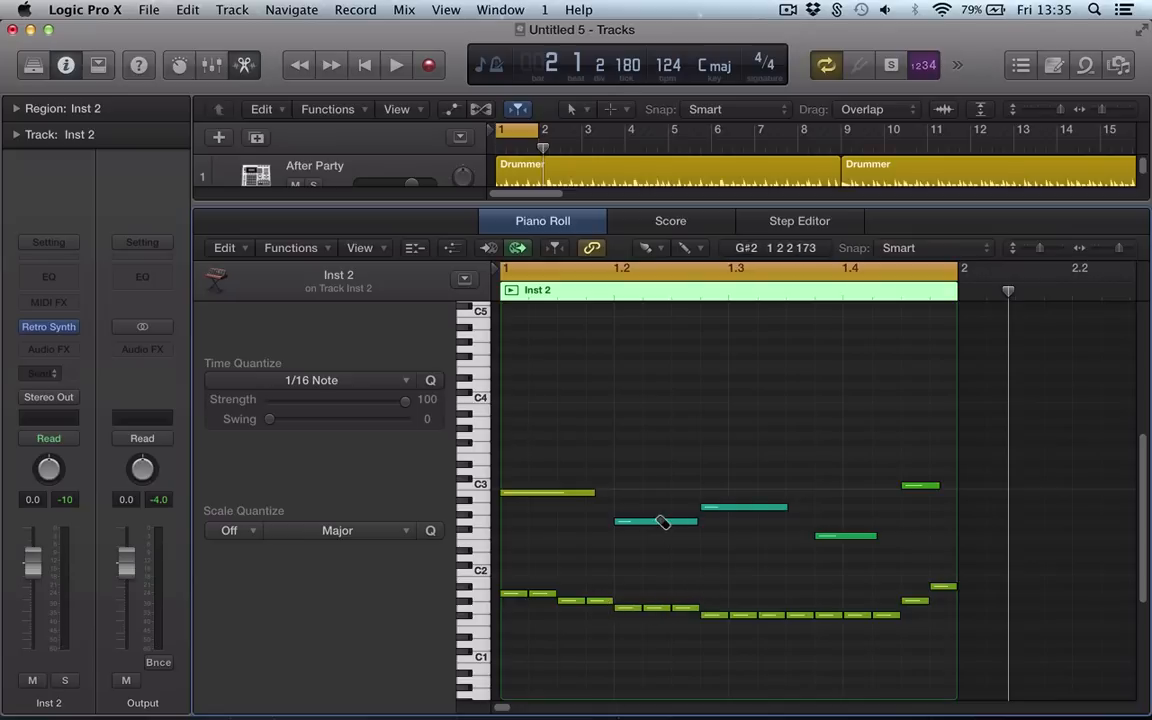
# Erase two painted notes and four recorded notes with the Brush tool, and delete all remaining notes in the region
pyautogui.click(626, 608)
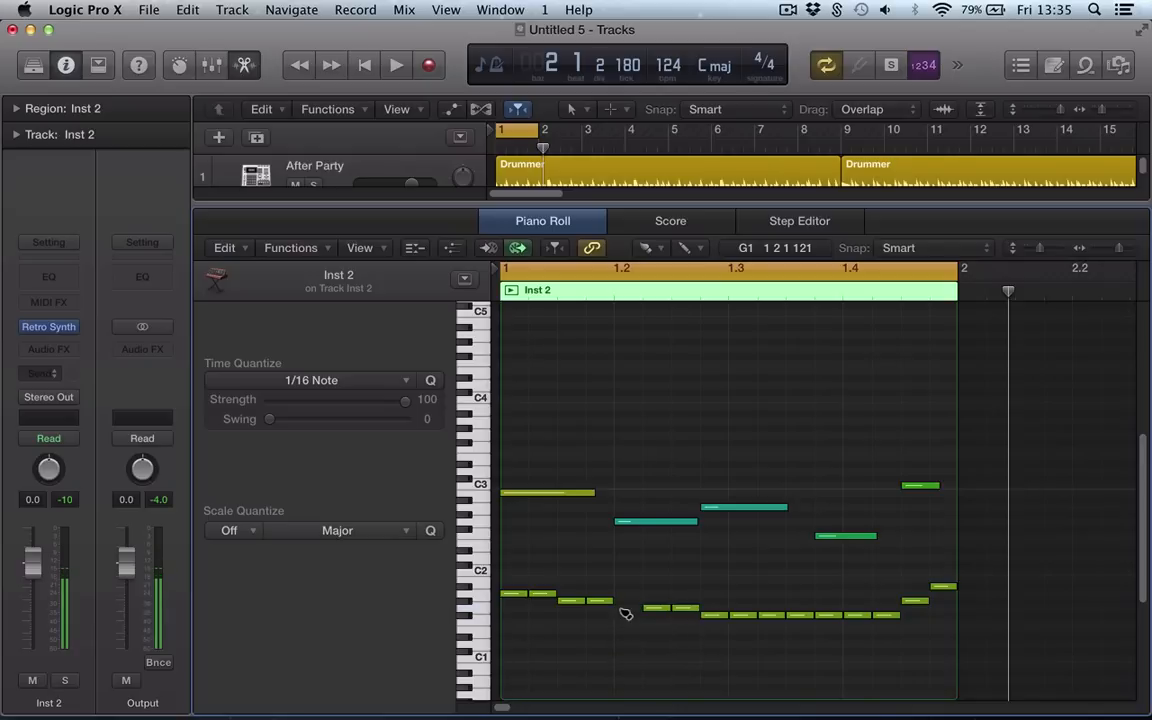
pyautogui.click(566, 601)
pyautogui.click(648, 522)
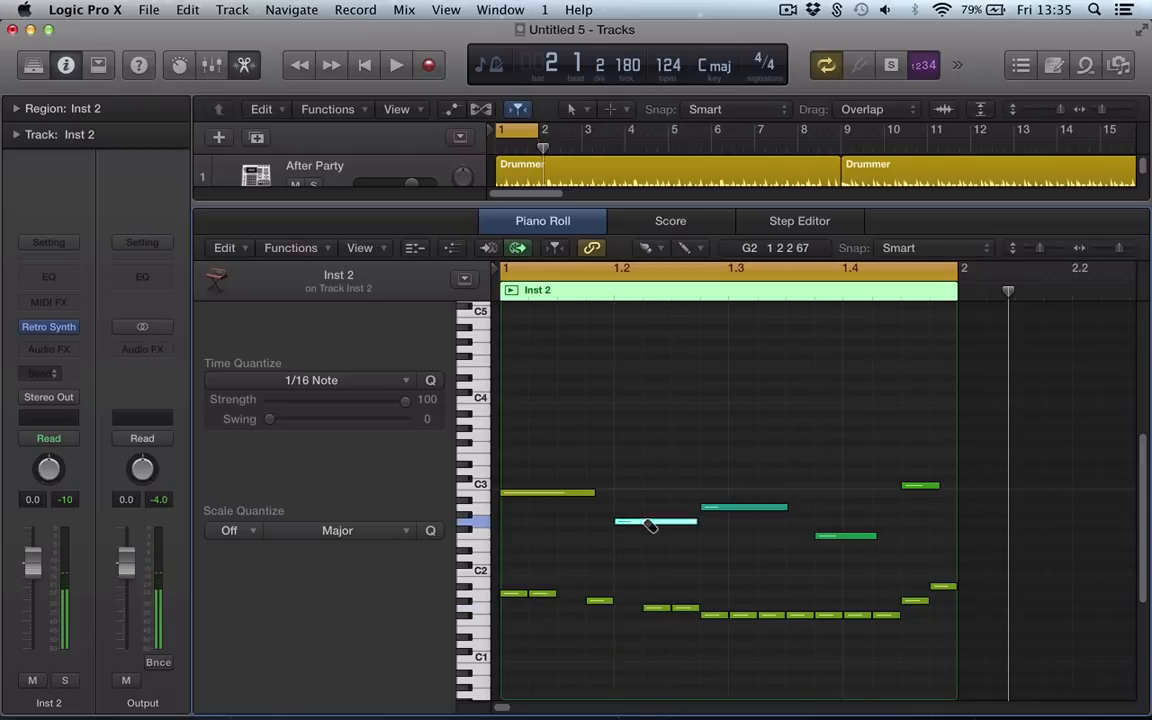
pyautogui.click(566, 495)
pyautogui.click(762, 507)
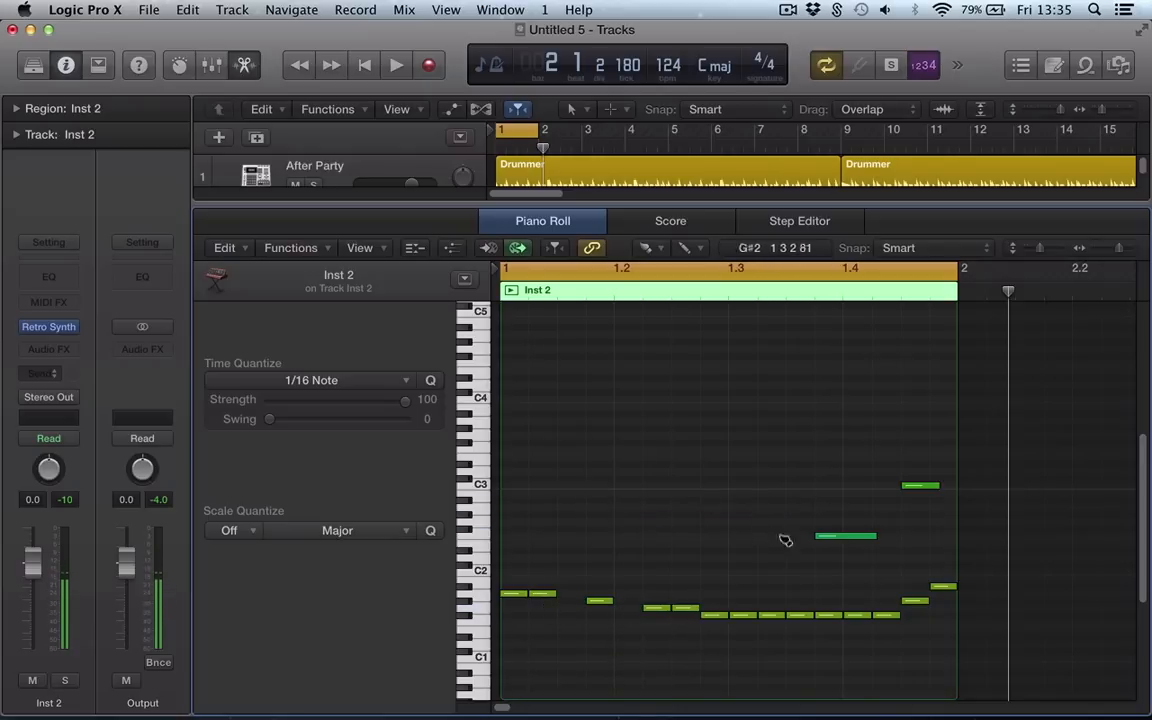
pyautogui.click(835, 545)
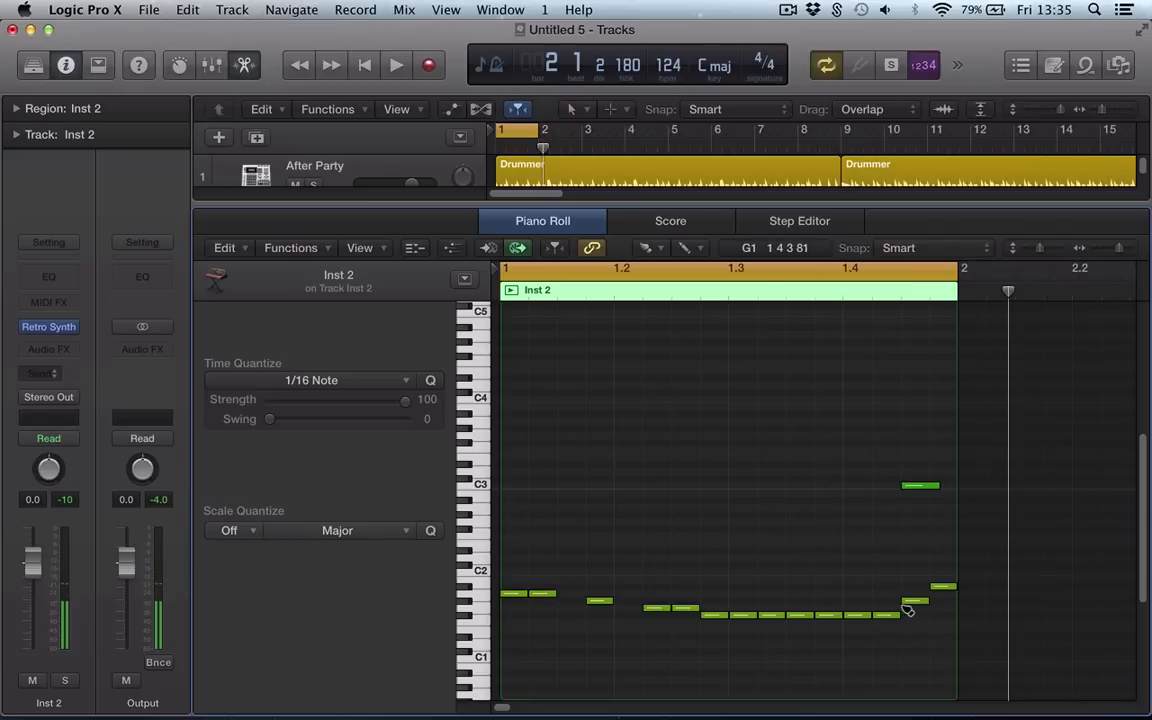
pyautogui.press('super+a')
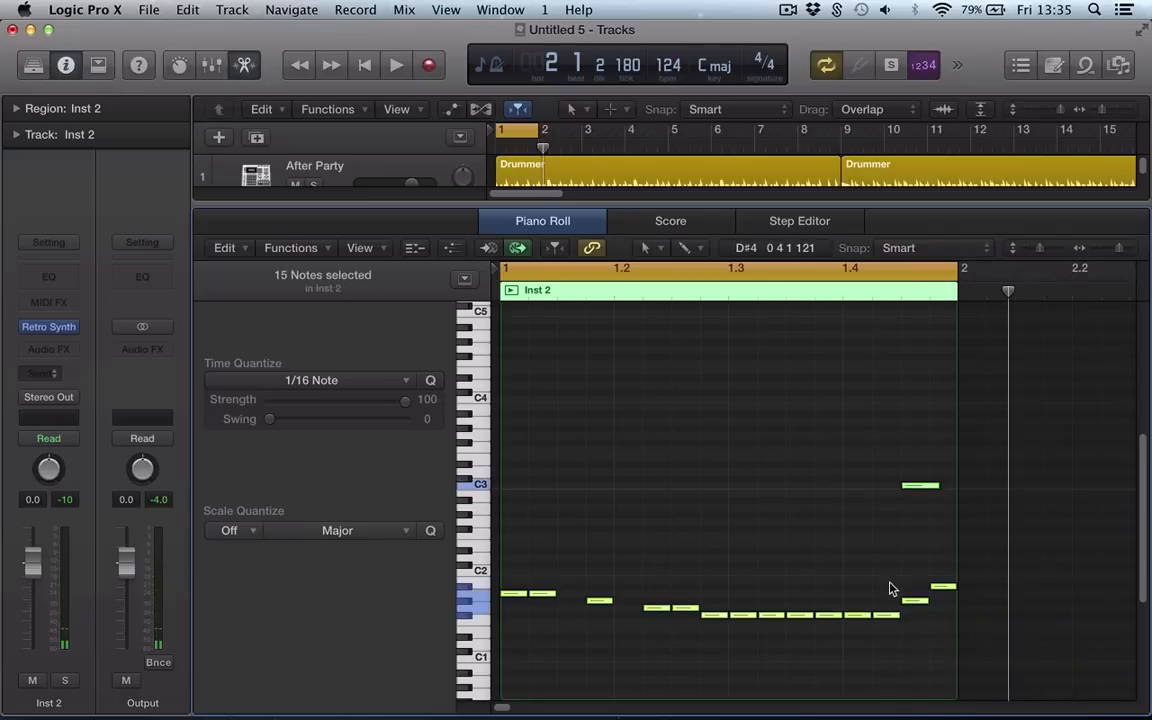
pyautogui.press('BackSpace')
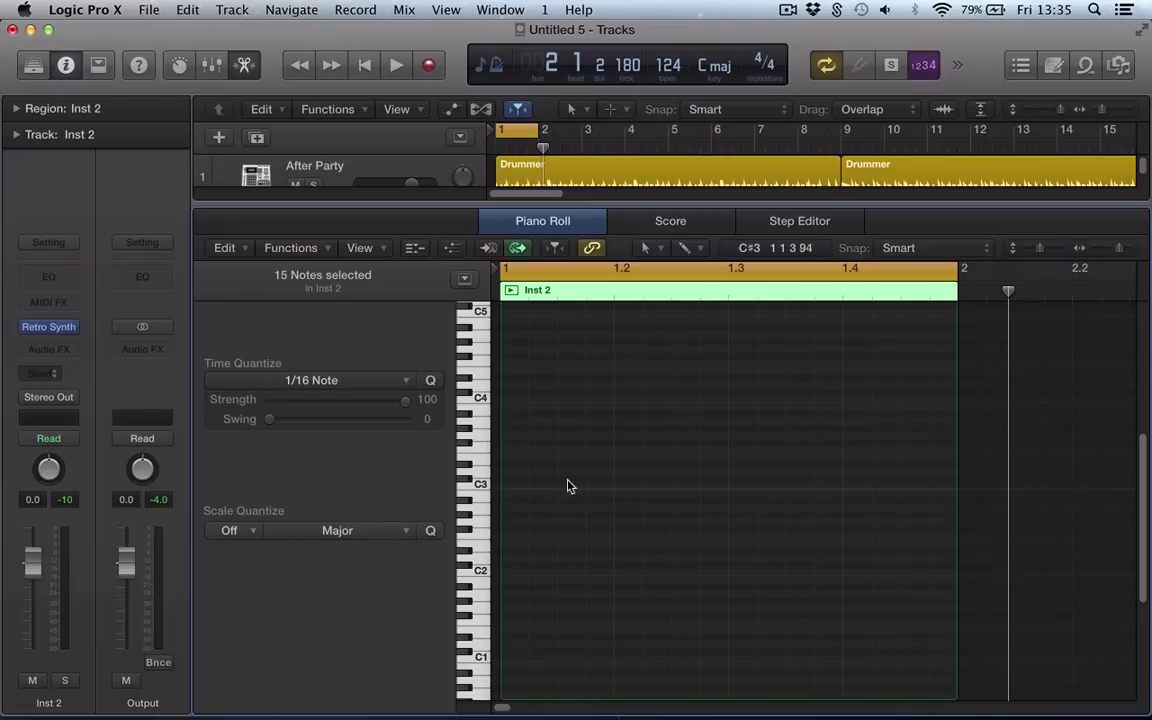
# Set Time Quantize to 1/4 Note, paint a four-note run around C3 across bar 1 with the Brush tool, and undo it
pyautogui.press('t')
pyautogui.press('b')
pyautogui.click(334, 380)
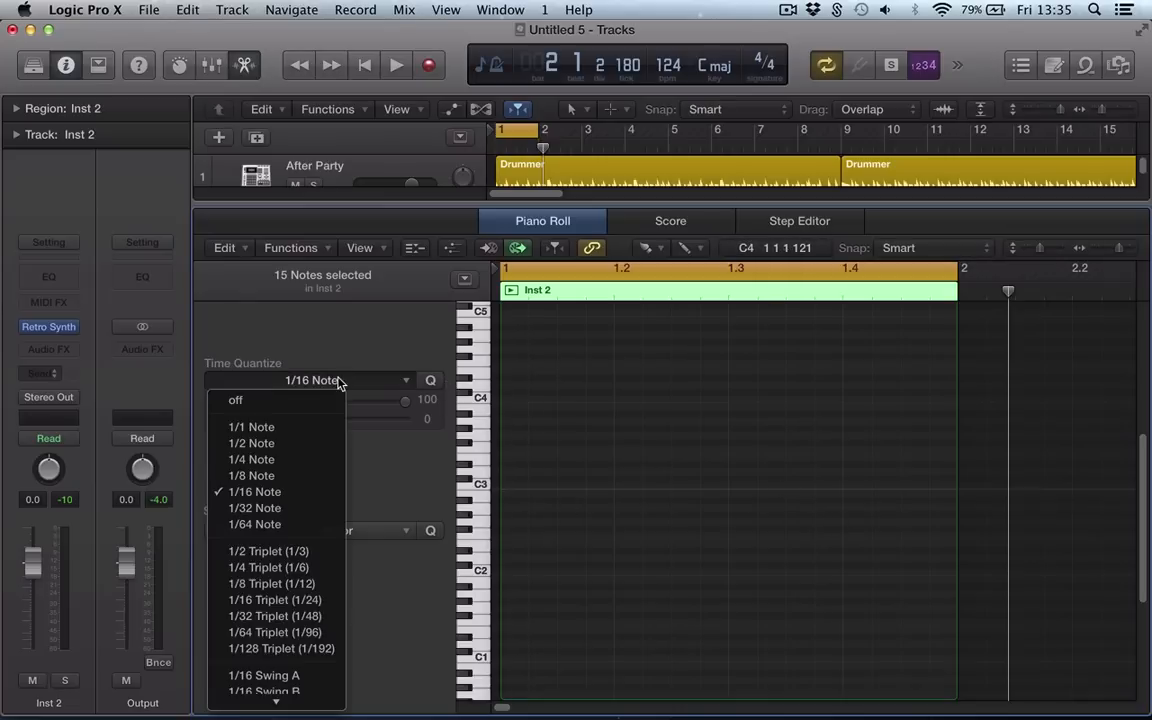
pyautogui.click(261, 462)
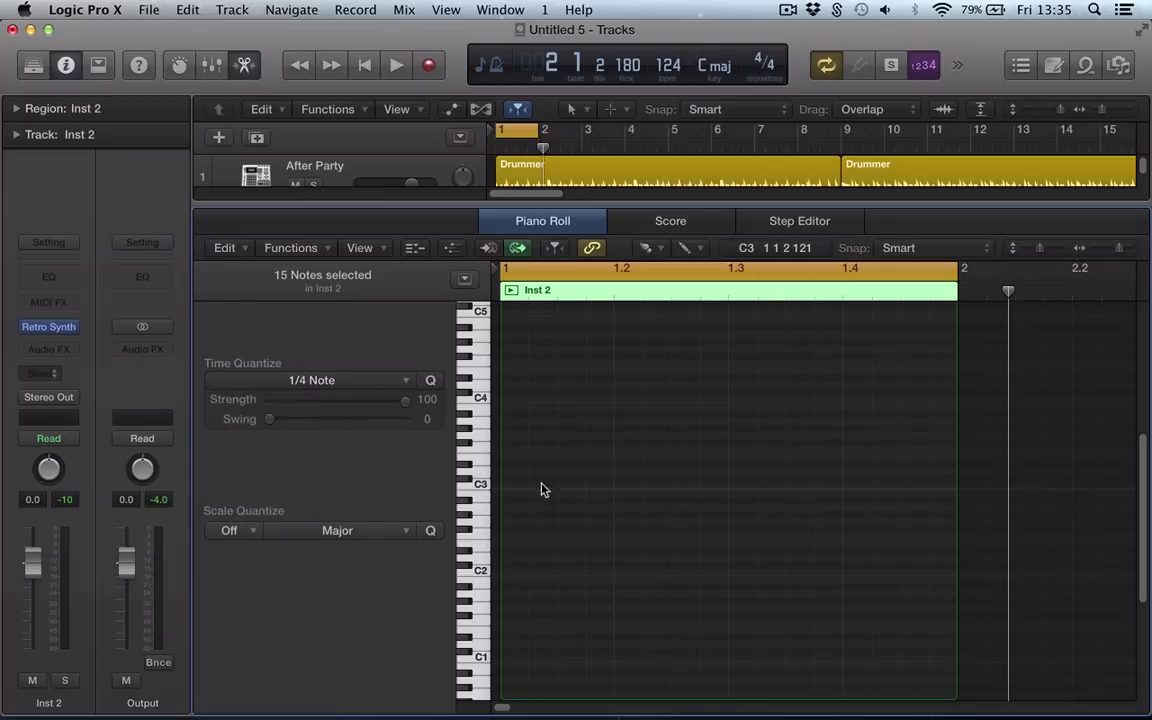
pyautogui.moveTo(507, 491); pyautogui.dragTo(877, 484)
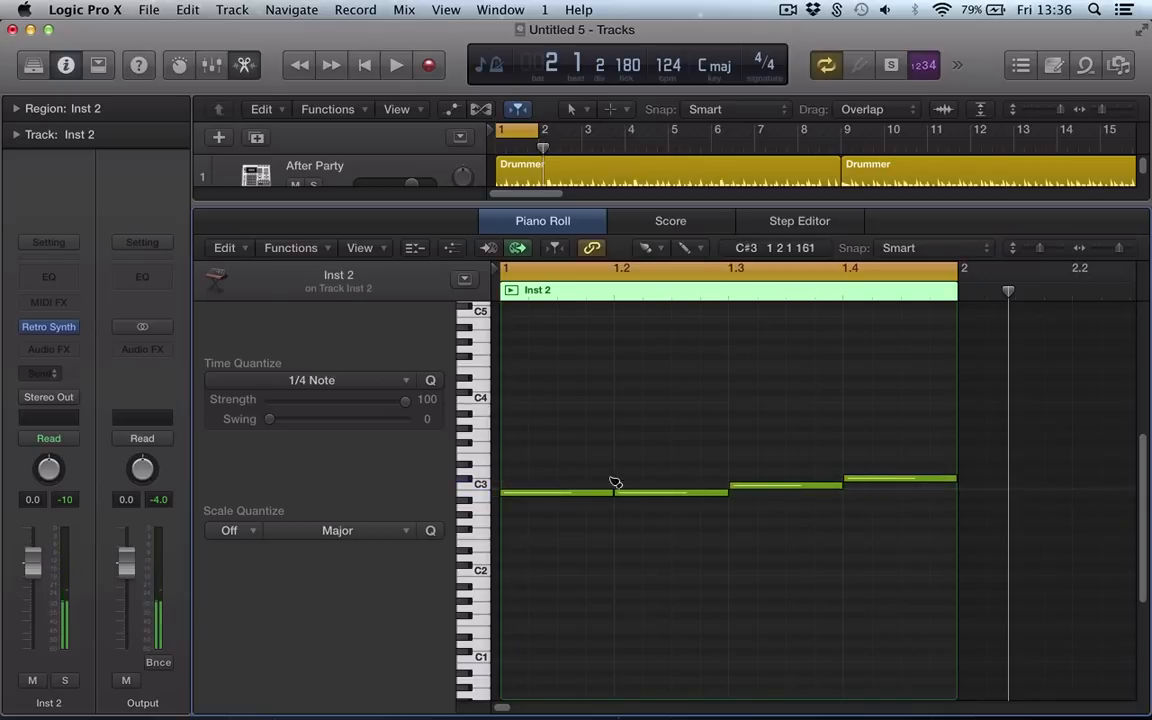
pyautogui.press('super+z')
# Set Time Quantize to 1/64 Note, paint a run of notes below C3 from beat 1 to beat 3, and delete all the notes
pyautogui.click(345, 388)
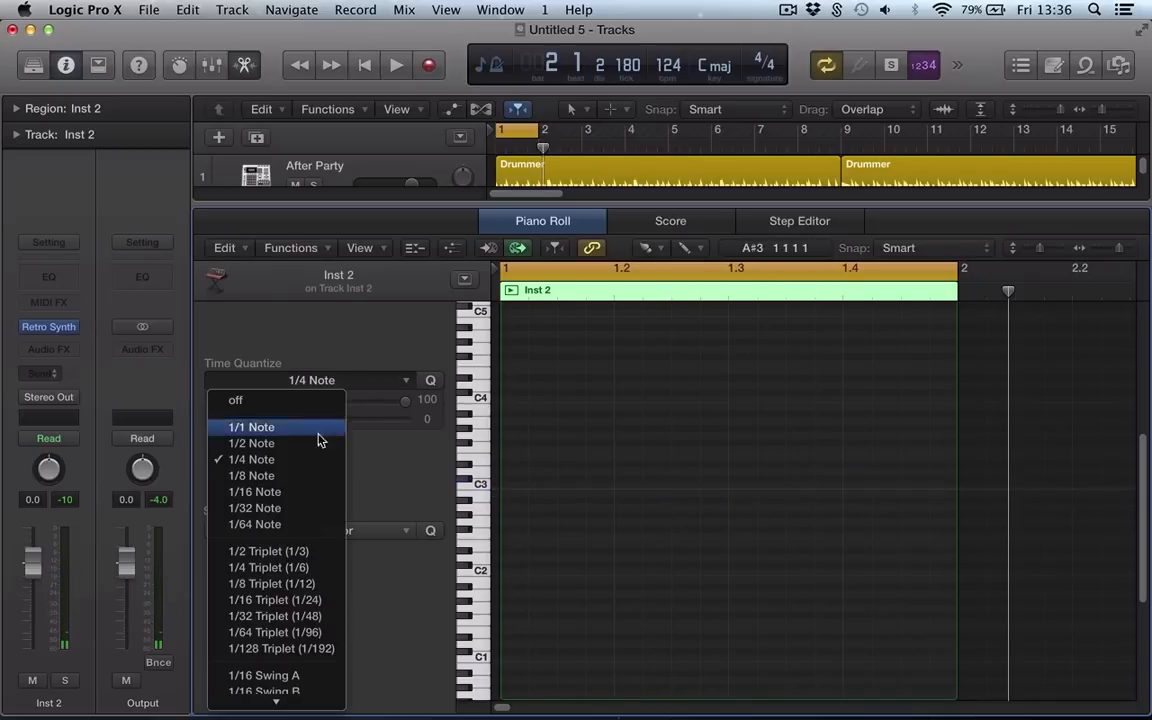
pyautogui.click(228, 522)
pyautogui.moveTo(515, 503)
pyautogui.mouseDown()
pyautogui.moveTo(753, 512)
pyautogui.moveTo(778, 484)
pyautogui.mouseUp()
pyautogui.press('super+a')
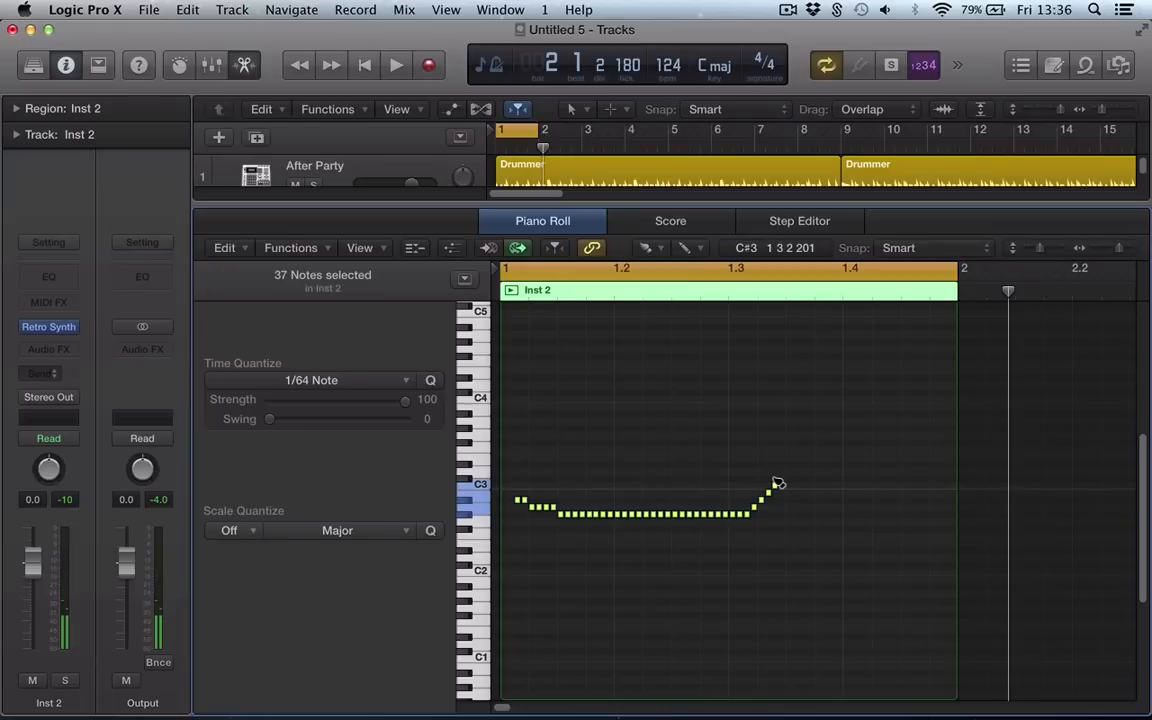
pyautogui.press('Delete')
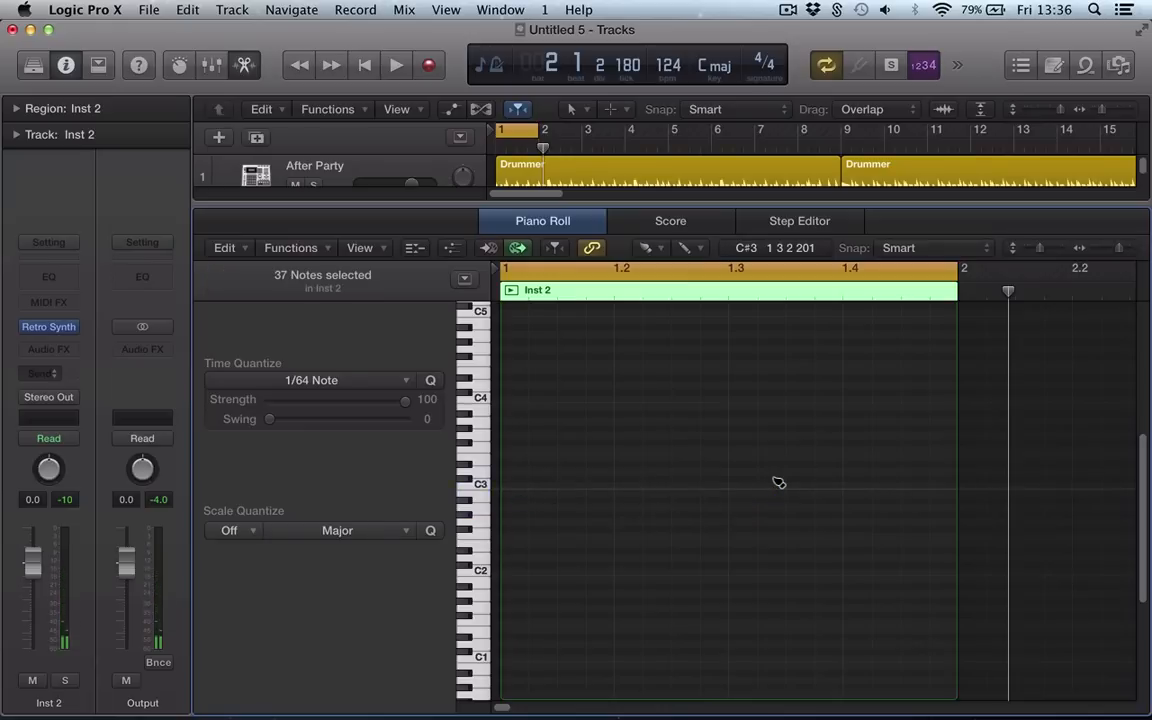
# Set Time Quantize to 1/8 Note and Scale Quantize to G Natural Minor
pyautogui.click(285, 382)
pyautogui.click(231, 477)
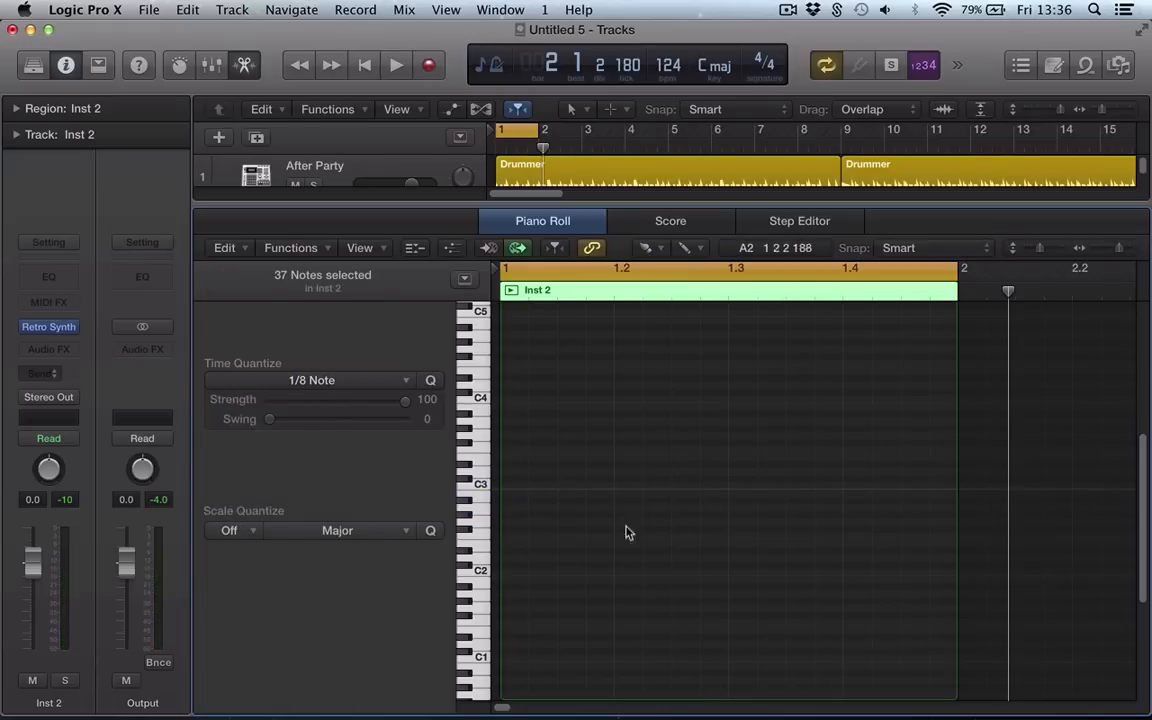
pyautogui.click(280, 531)
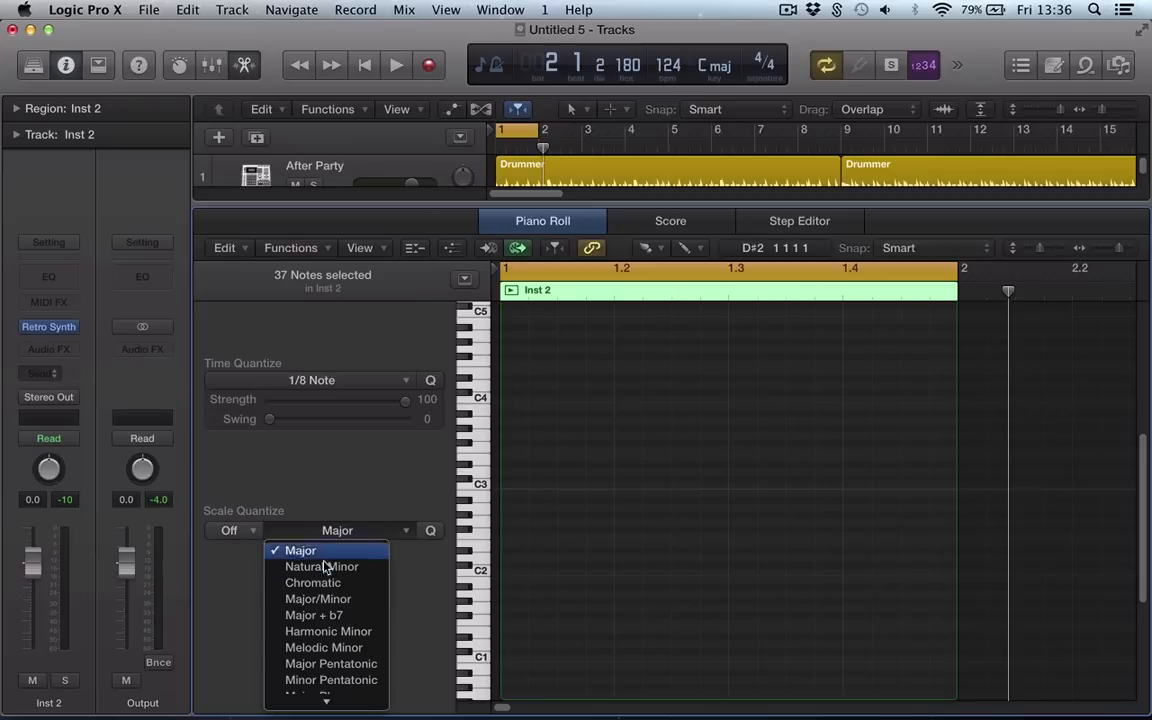
pyautogui.click(322, 568)
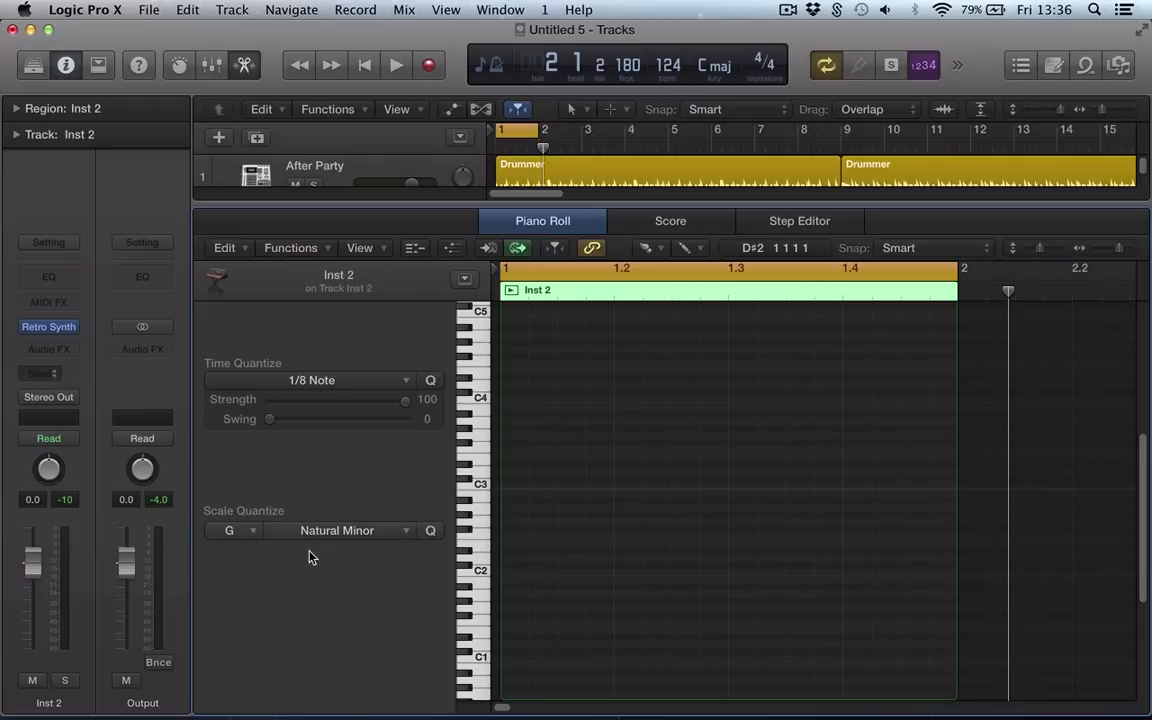
pyautogui.click(233, 533)
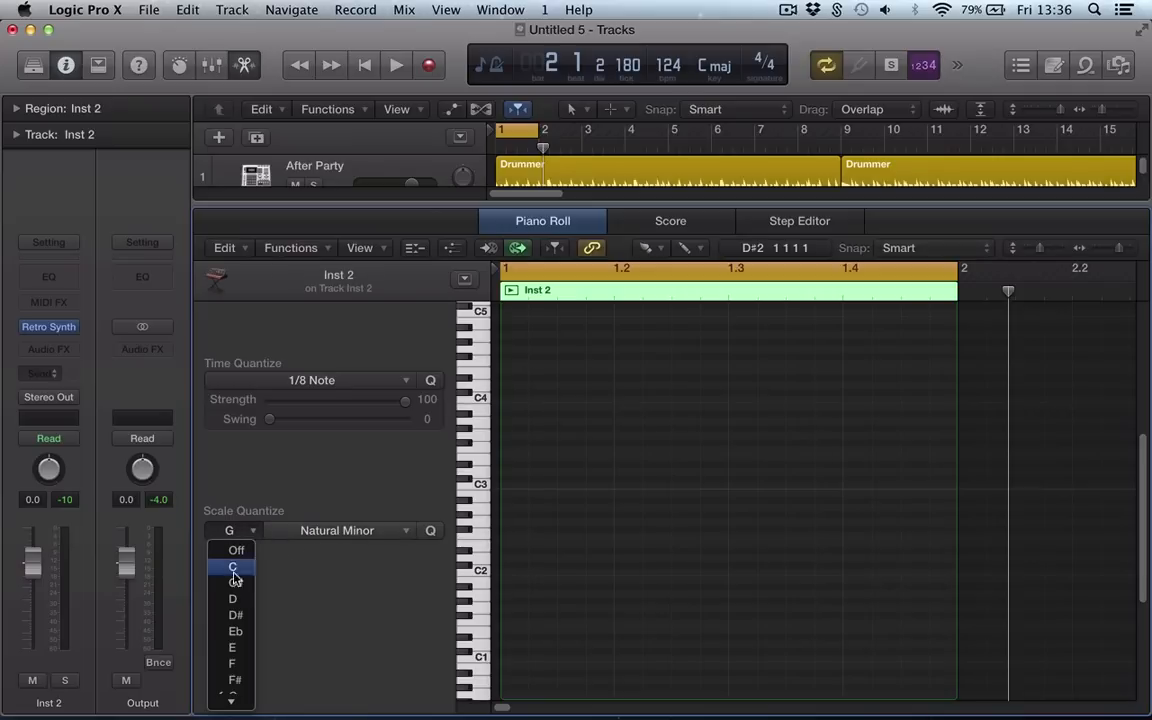
pyautogui.click(341, 585)
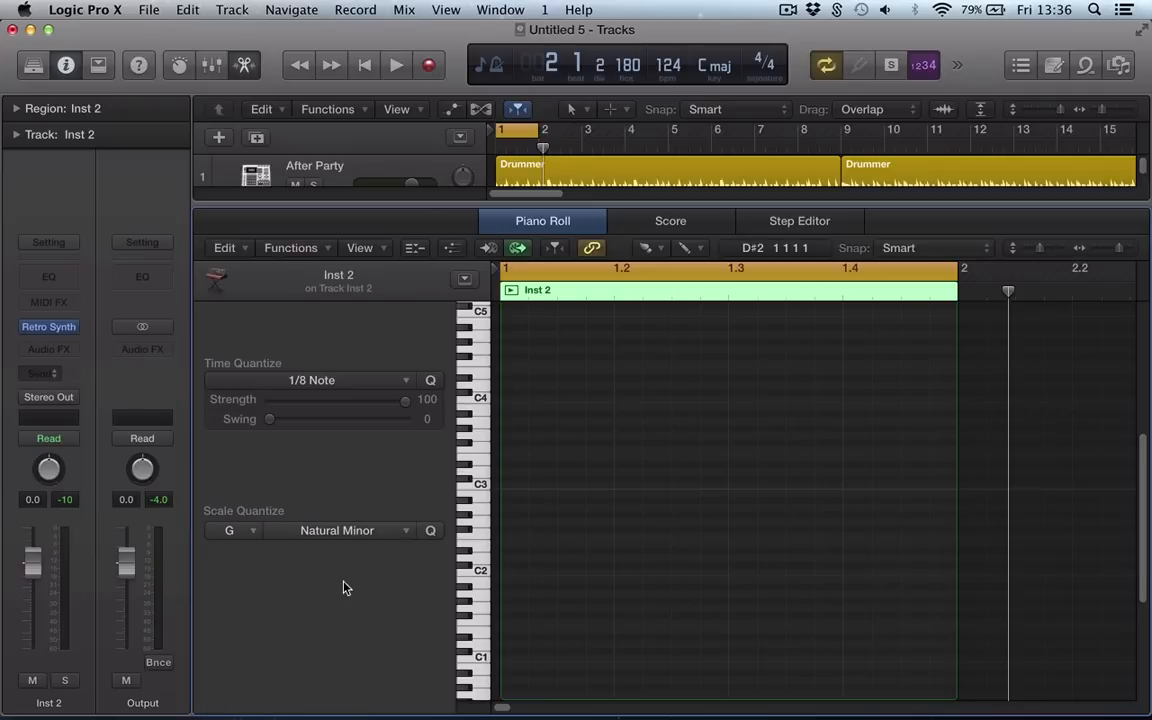
# Paint eight 1/8 notes across bar 1 with the Brush tool: G2, F2, G2, A#2, G2, F2, D#3 and G2
pyautogui.click(505, 522)
pyautogui.click(563, 536)
pyautogui.click(620, 522)
pyautogui.click(677, 499)
pyautogui.click(735, 522)
pyautogui.click(791, 537)
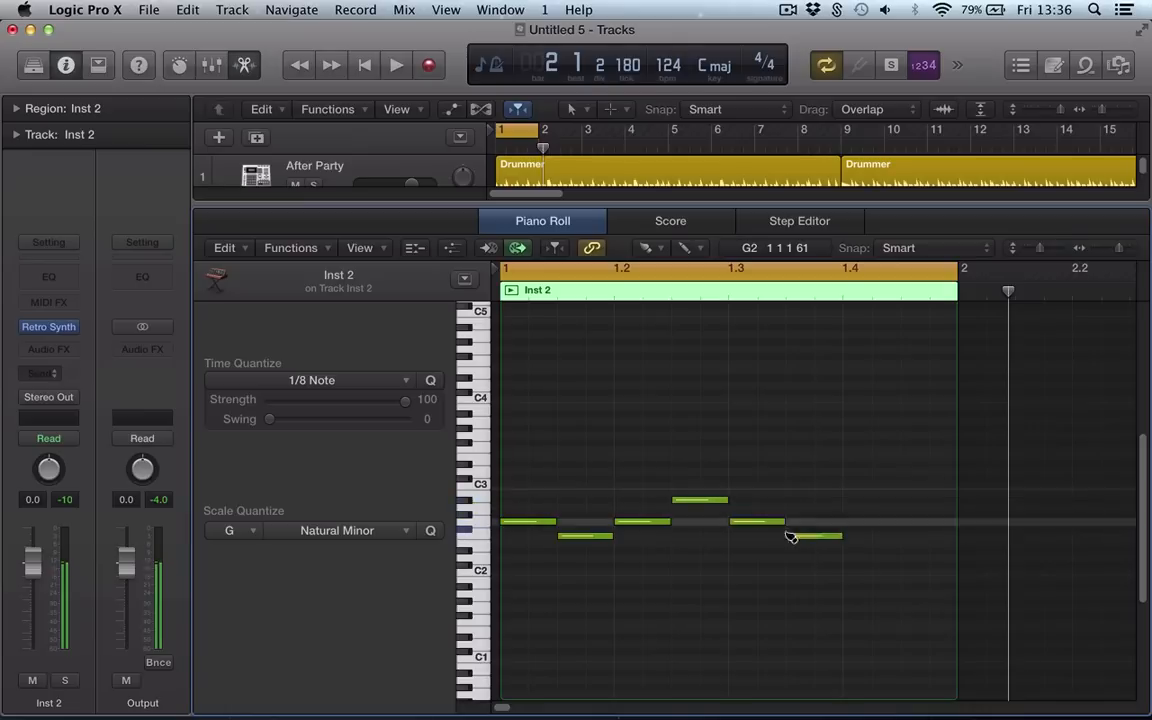
pyautogui.moveTo(791, 537)
pyautogui.mouseDown()
pyautogui.moveTo(815, 572)
pyautogui.moveTo(906, 499)
pyautogui.moveTo(921, 432)
pyautogui.moveTo(843, 483)
pyautogui.moveTo(946, 527)
pyautogui.mouseUp()
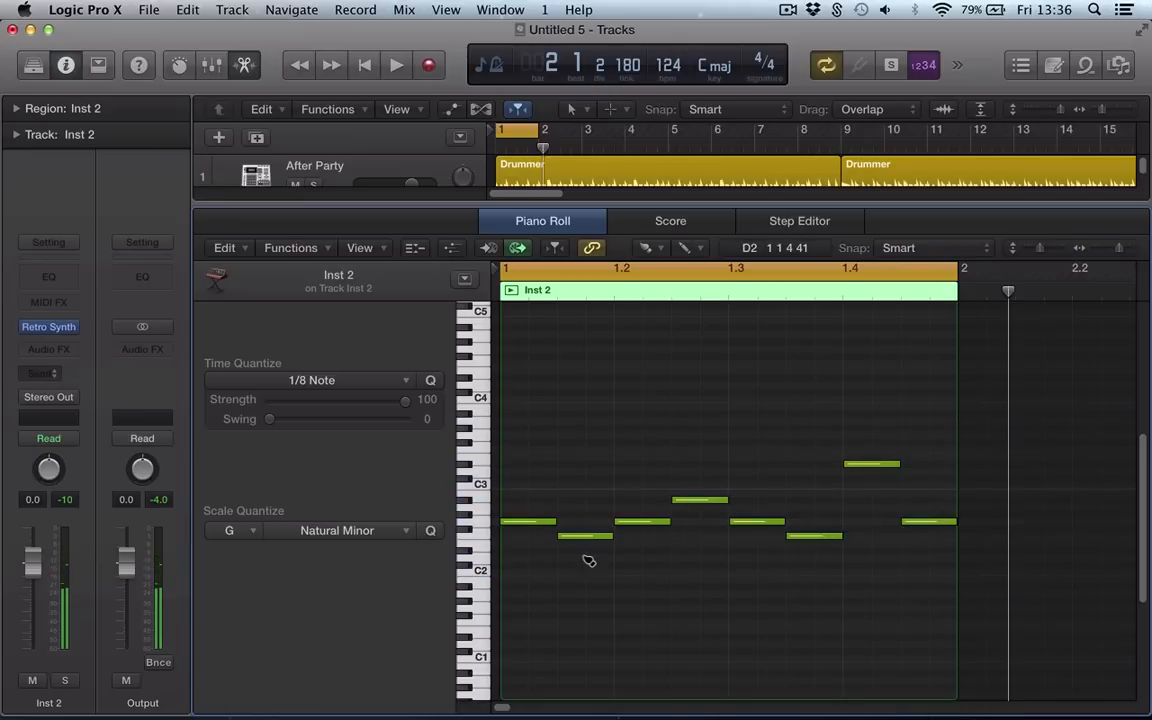
# Paint a second, mostly lower run of 1/8 notes while the loop plays, stop playback, and delete all notes
pyautogui.press('space')
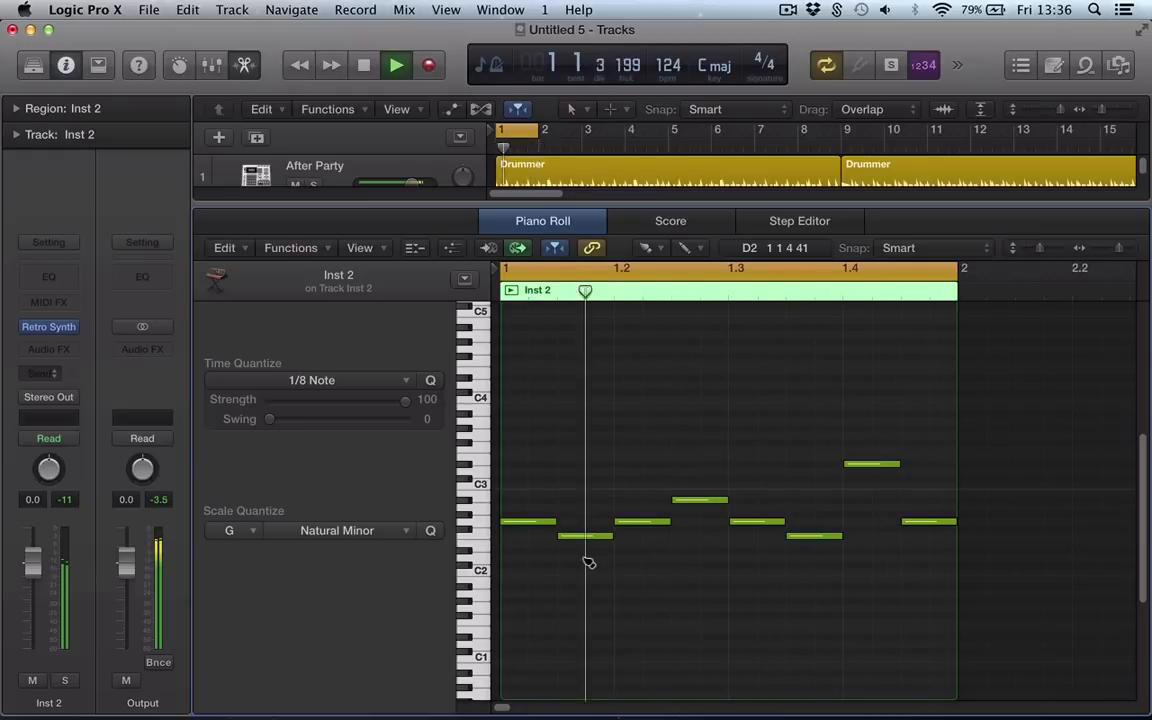
pyautogui.moveTo(586, 560)
pyautogui.mouseDown()
pyautogui.moveTo(866, 517)
pyautogui.moveTo(927, 548)
pyautogui.mouseUp()
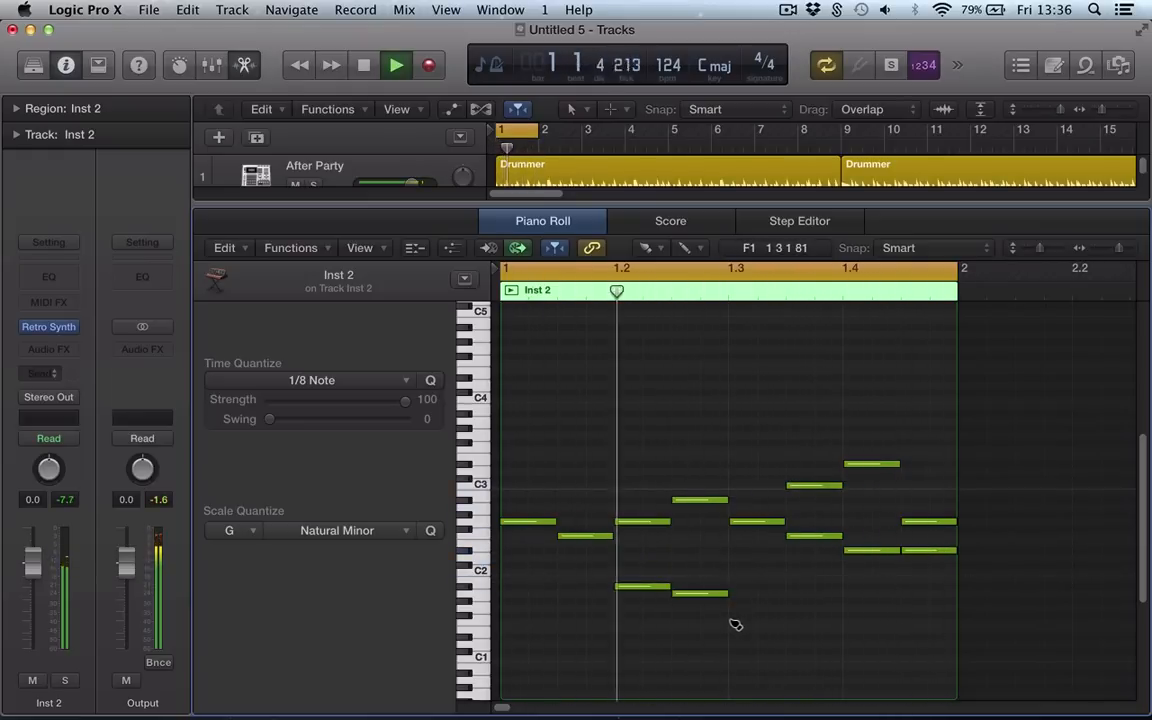
pyautogui.press('space')
pyautogui.press('super+a')
pyautogui.press('BackSpace')
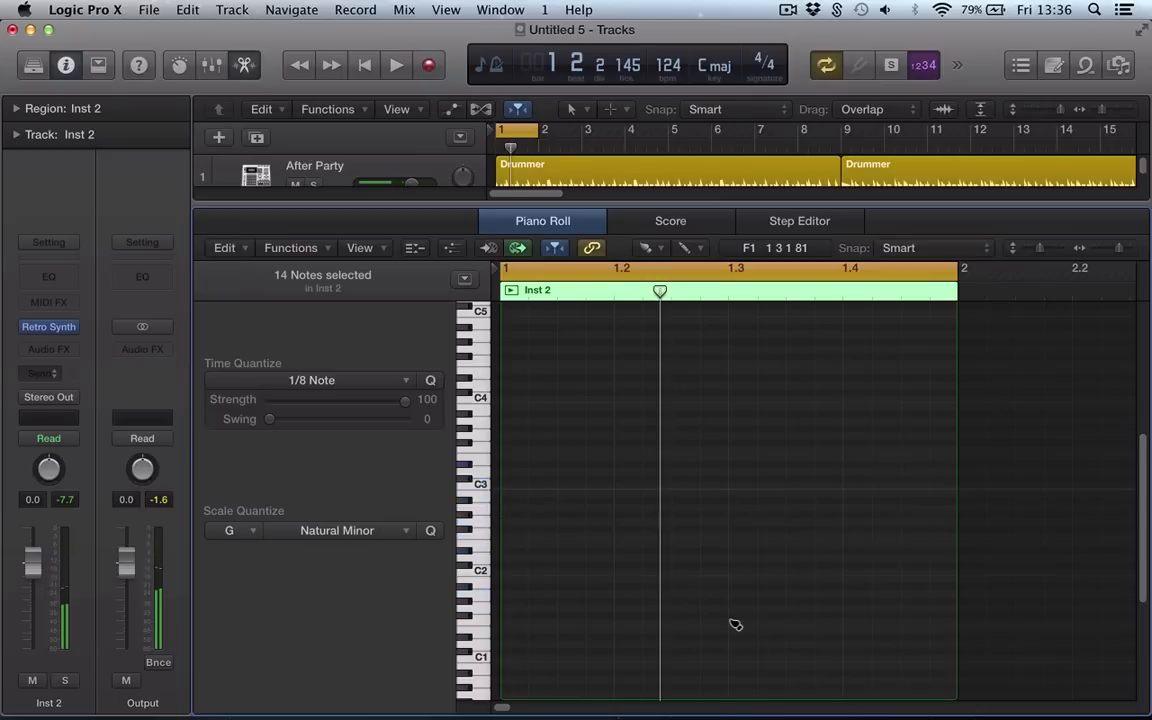
# Switch to the Pointer tool, draw four C3 notes with one on each beat of bar 1, and play them back
pyautogui.press('t')
pyautogui.click(738, 622)
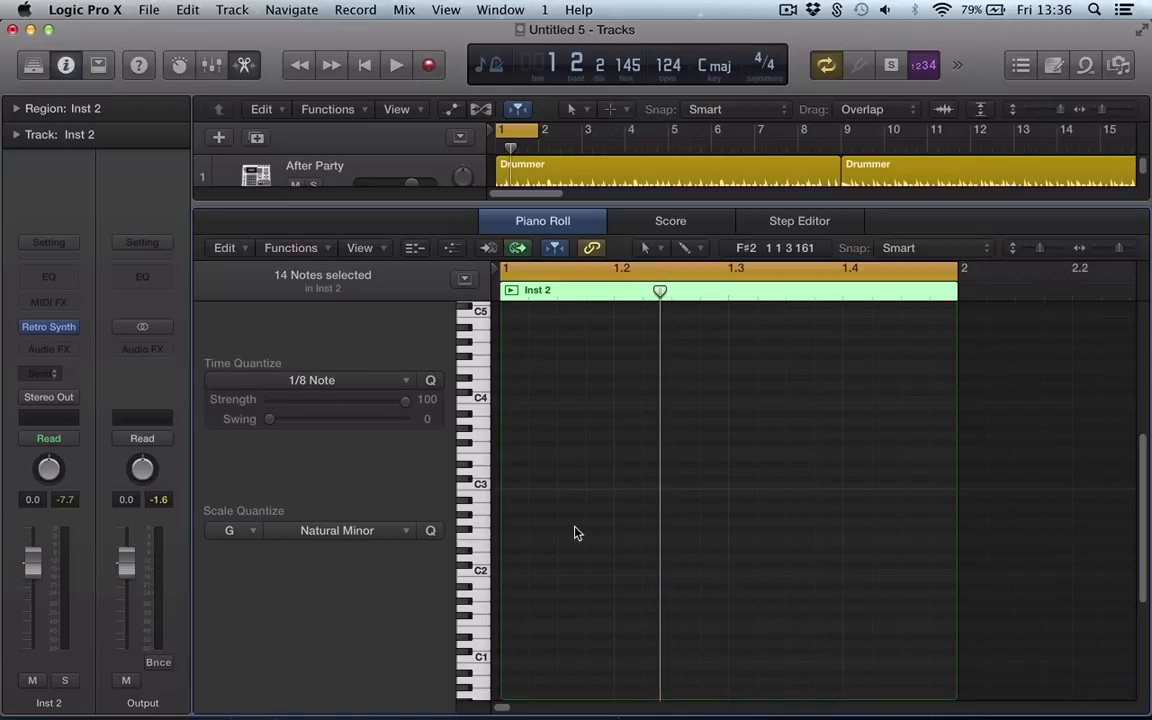
pyautogui.keyDown('super'); pyautogui.click(511, 489); pyautogui.keyUp('super')
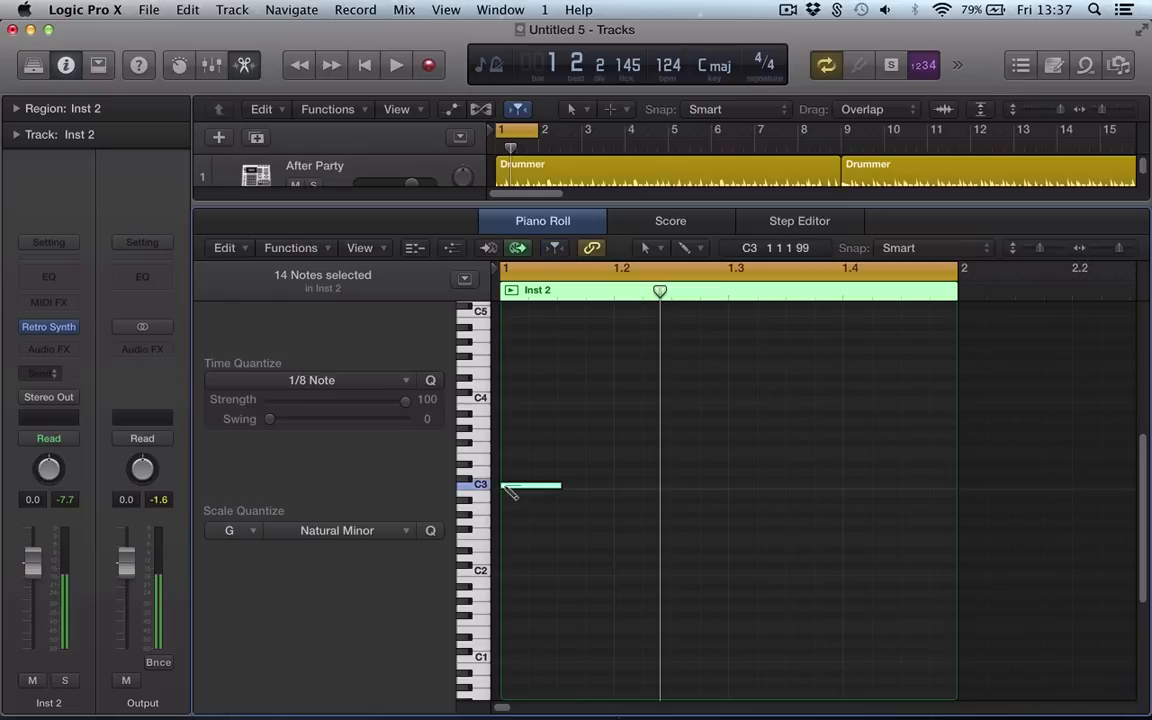
pyautogui.keyDown('super'); pyautogui.click(617, 487); pyautogui.keyUp('super')
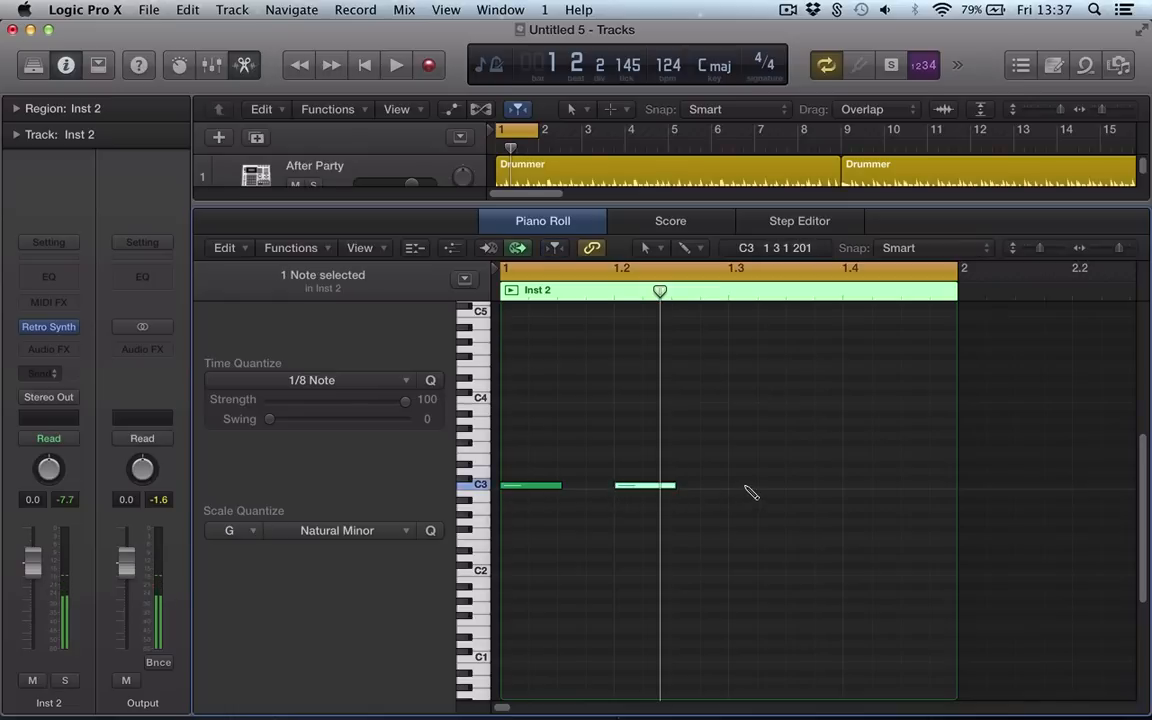
pyautogui.keyDown('super'); pyautogui.click(731, 487); pyautogui.keyUp('super')
pyautogui.keyDown('super'); pyautogui.click(847, 487); pyautogui.keyUp('super')
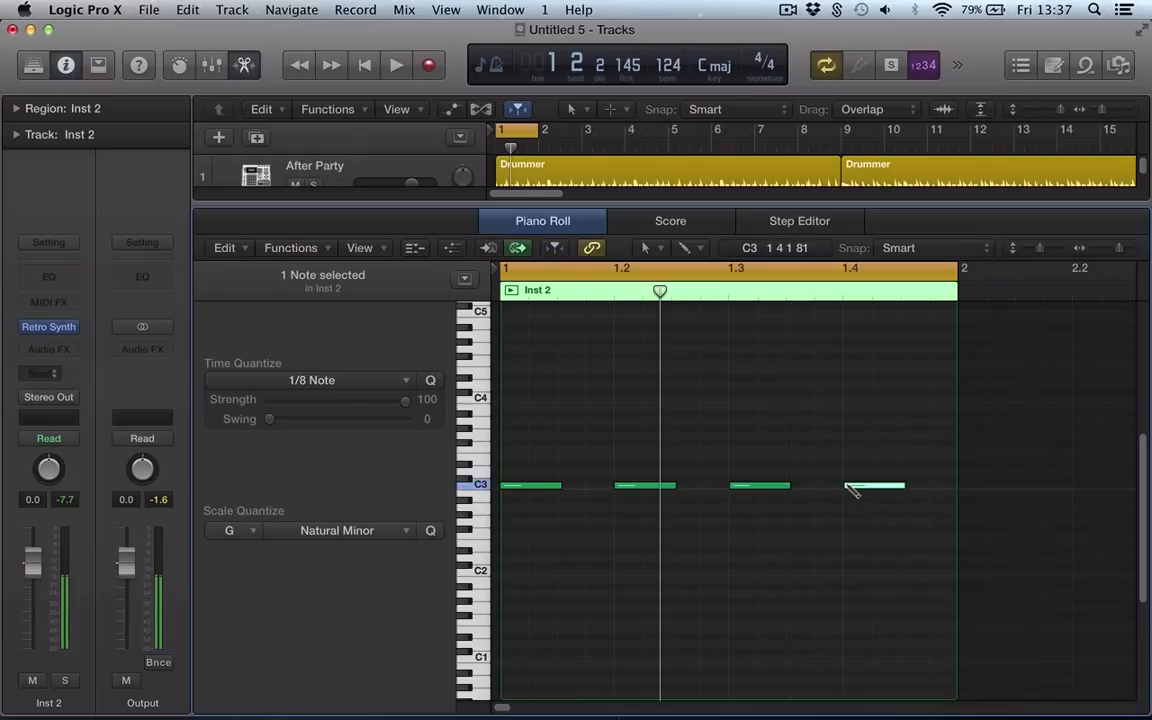
pyautogui.press('space')
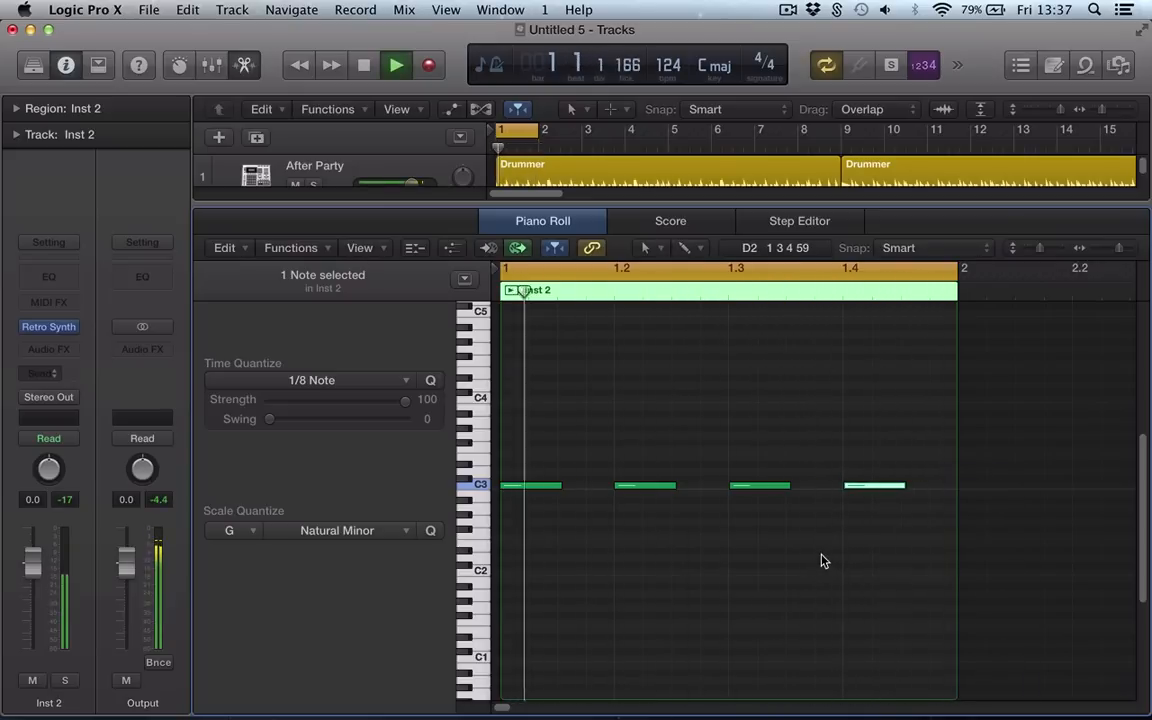
pyautogui.press('space')
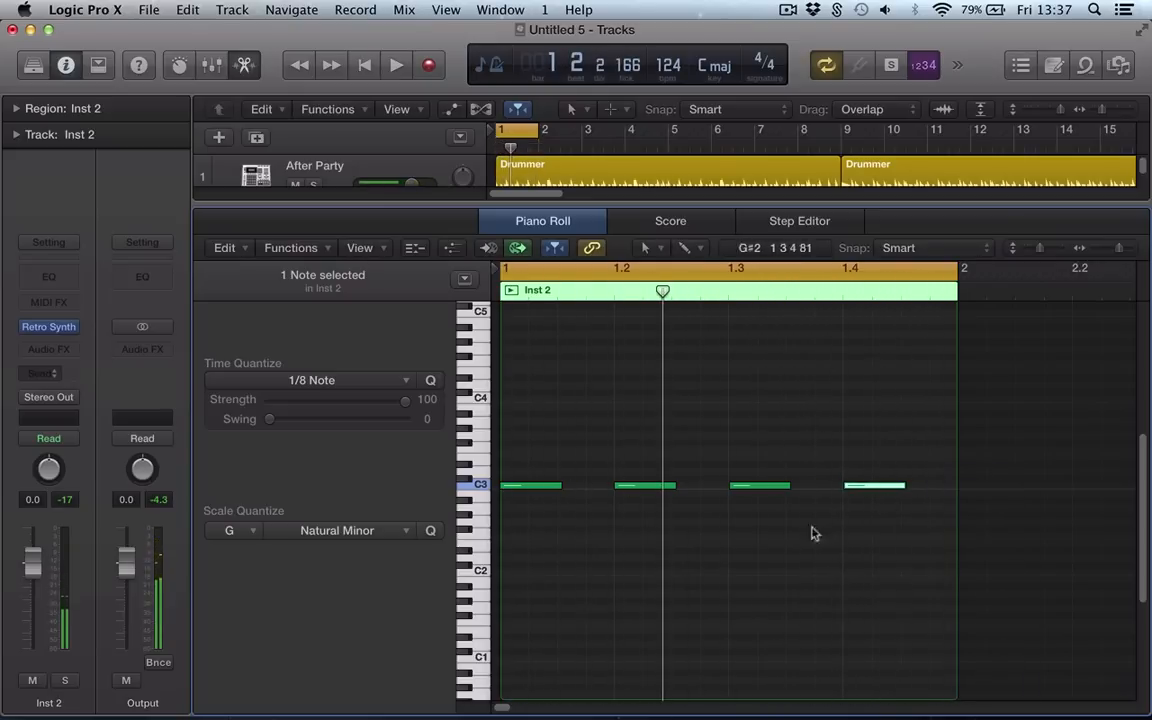
# Turn on Time Handles and mark a handle range around all four C3 notes across bar 1
pyautogui.click(727, 570)
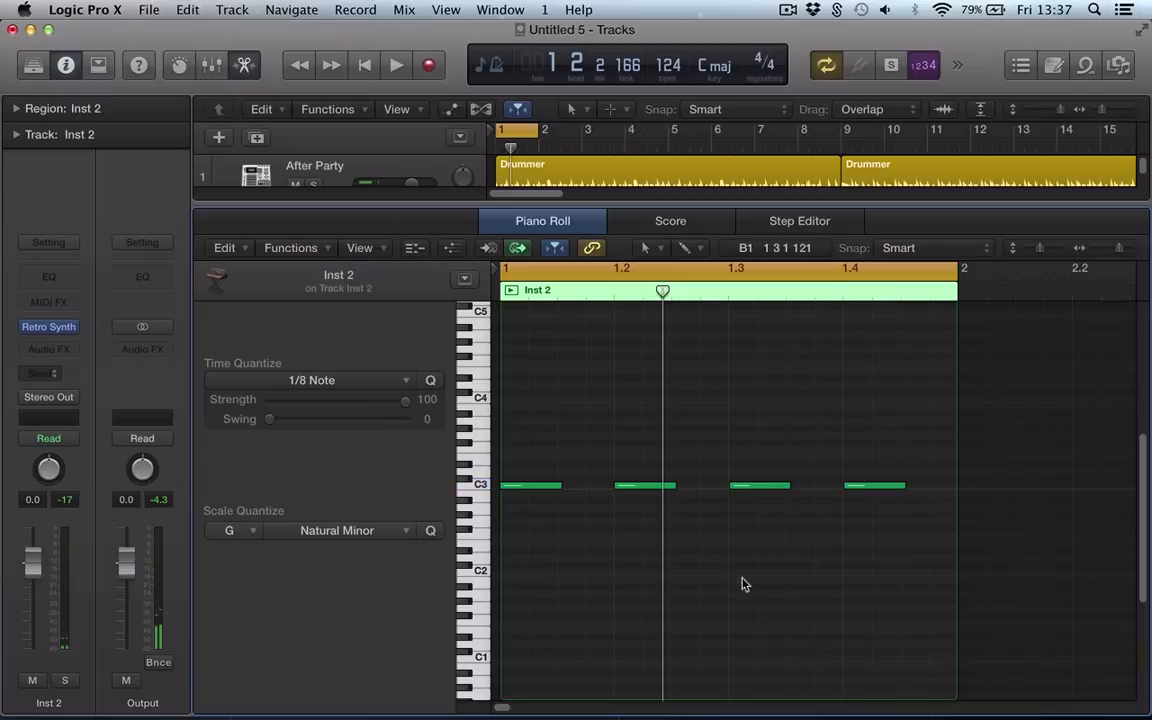
pyautogui.click(291, 250)
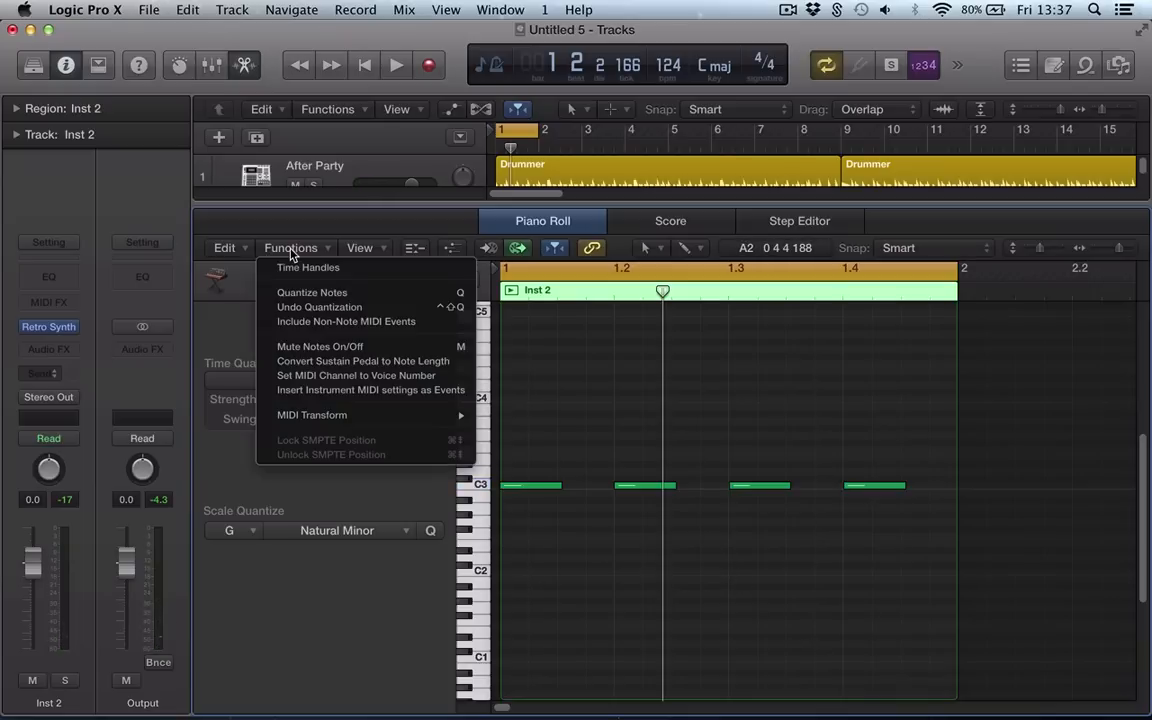
pyautogui.click(298, 268)
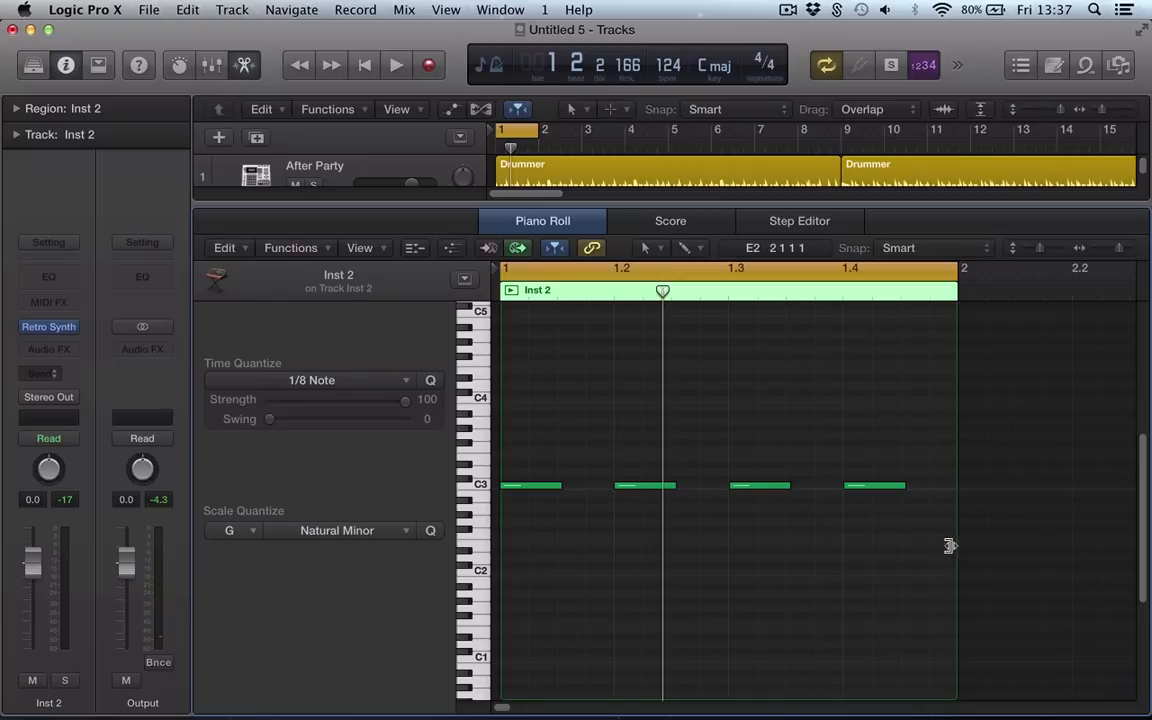
pyautogui.moveTo(949, 550); pyautogui.dragTo(505, 429)
# Stretch the time handle range from bar 1 out to bar 5 and play the stretched notes
pyautogui.hscroll(-1, 560, 448)
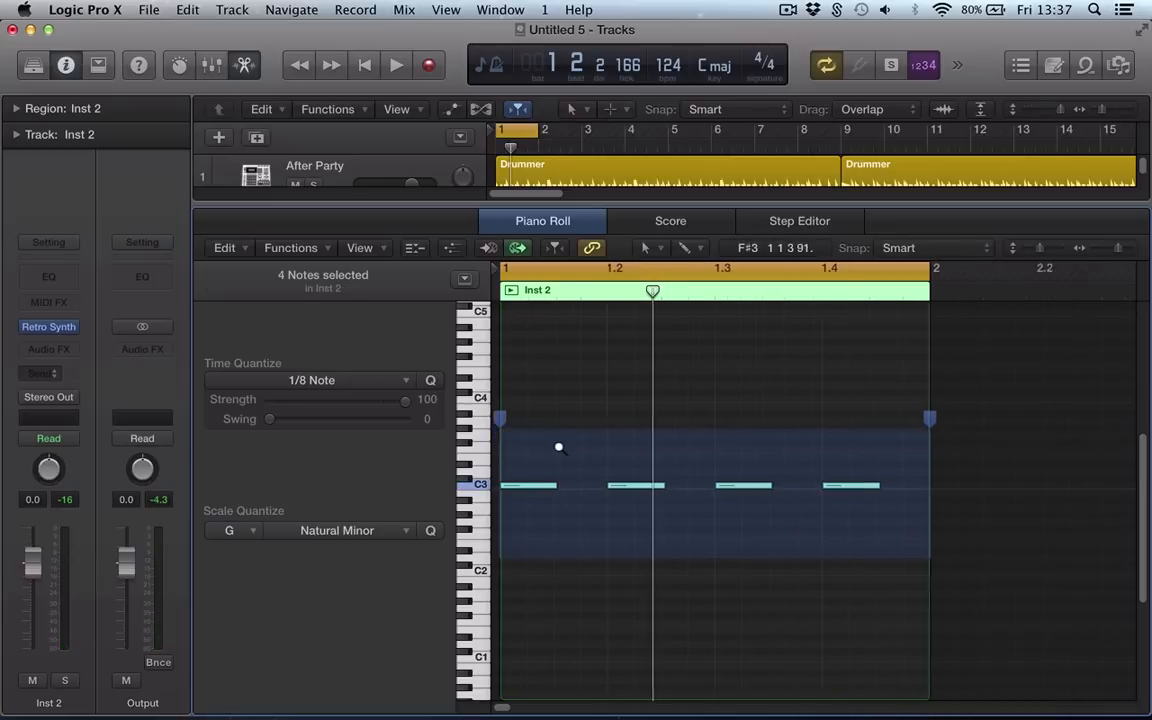
pyautogui.hscroll(-4, 559, 447)
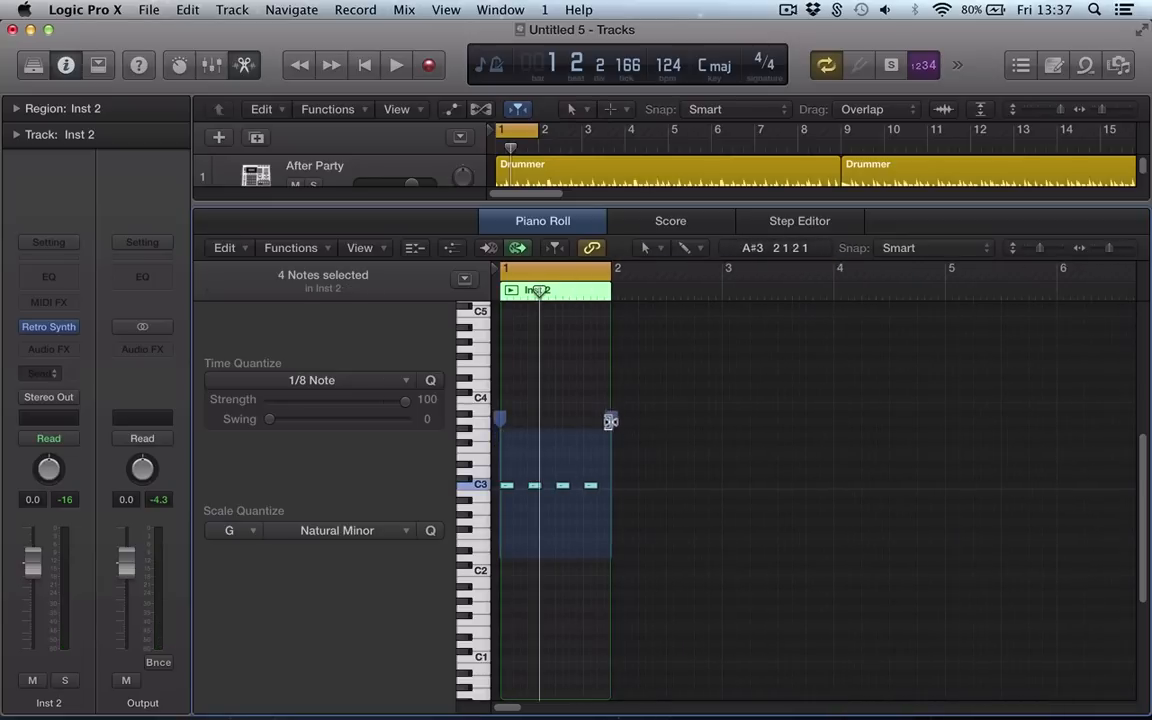
pyautogui.moveTo(610, 421); pyautogui.dragTo(943, 438)
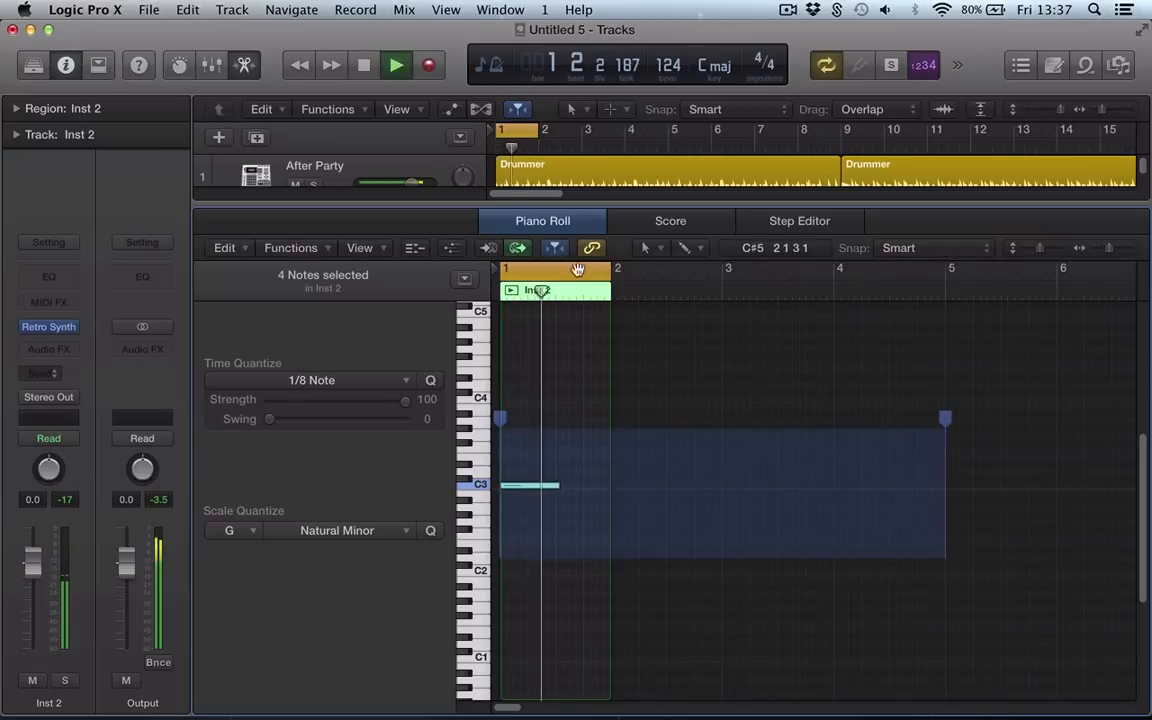
pyautogui.press('space')
pyautogui.press('space')
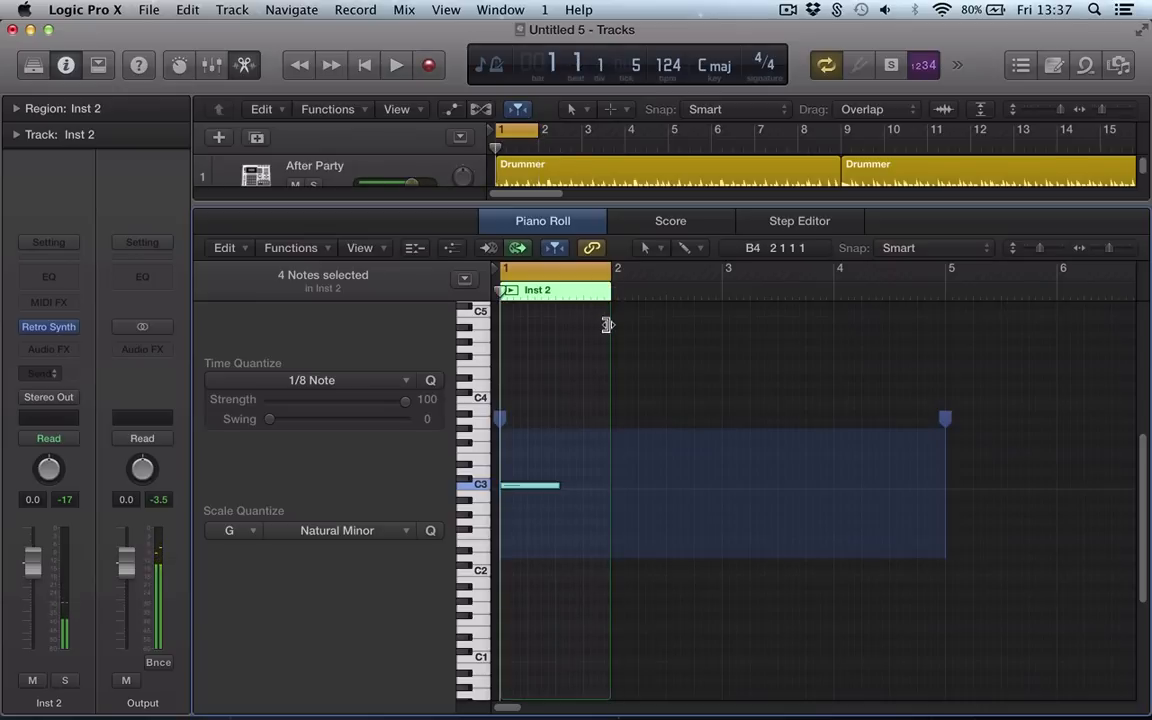
# Lengthen the Inst 2 region to bar 5 and extend the cycle range to bar 3 while auditioning the notes
pyautogui.moveTo(608, 290); pyautogui.dragTo(943, 354)
pyautogui.press('space')
pyautogui.moveTo(611, 268); pyautogui.dragTo(720, 300)
pyautogui.press('space')
# Compress the time handle range so it ends late in bar 1, and play back the compressed notes
pyautogui.moveTo(943, 419); pyautogui.dragTo(591, 425)
pyautogui.press('space')
pyautogui.press('space')
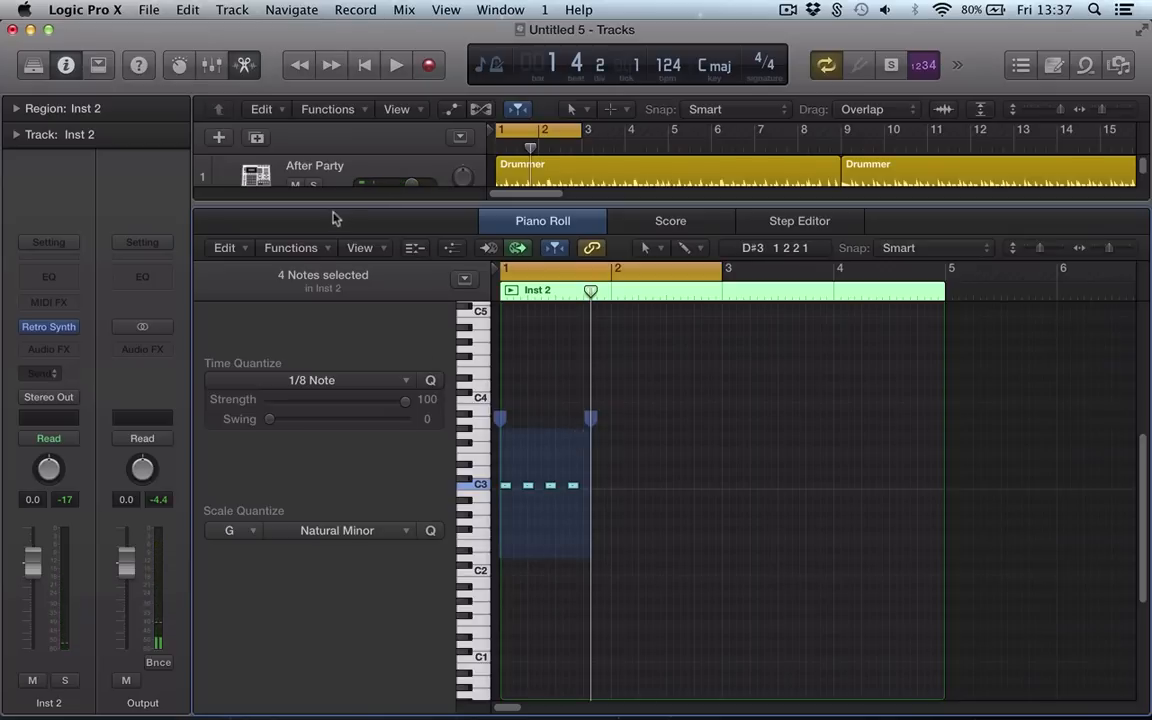
# Delete all notes in the Inst 2 region and close the Piano Roll editor
pyautogui.click(630, 485)
pyautogui.press('super+a')
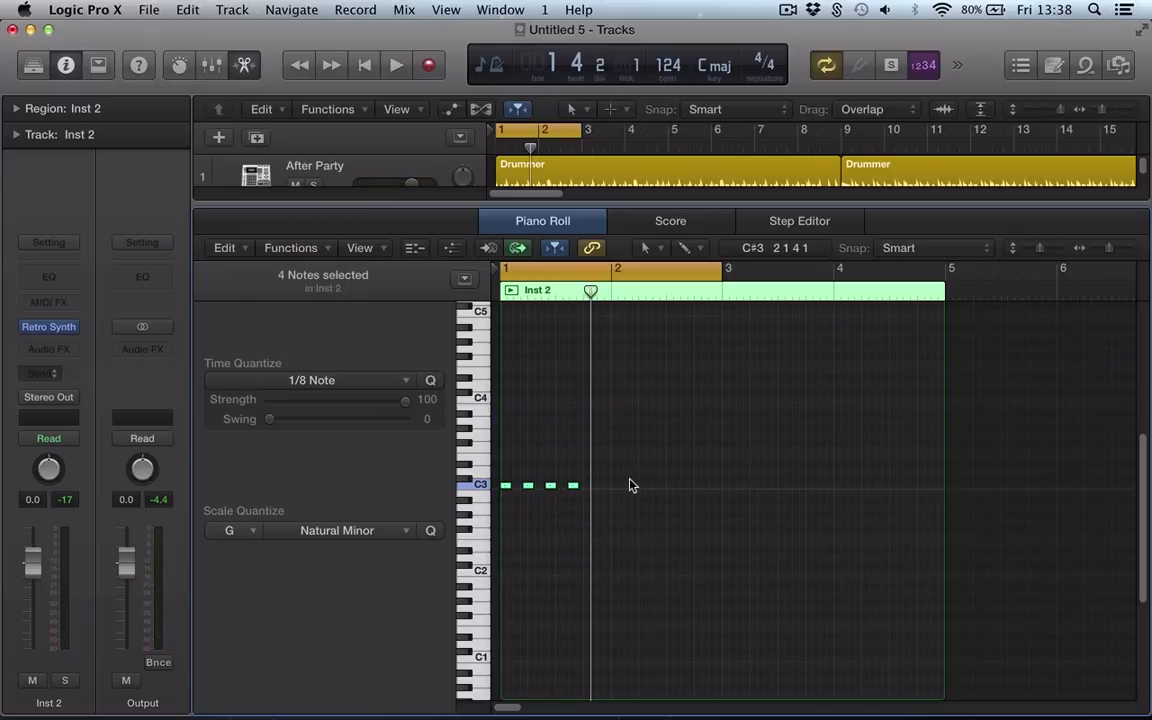
pyautogui.press('BackSpace')
pyautogui.press('e')
pyautogui.click(560, 330)
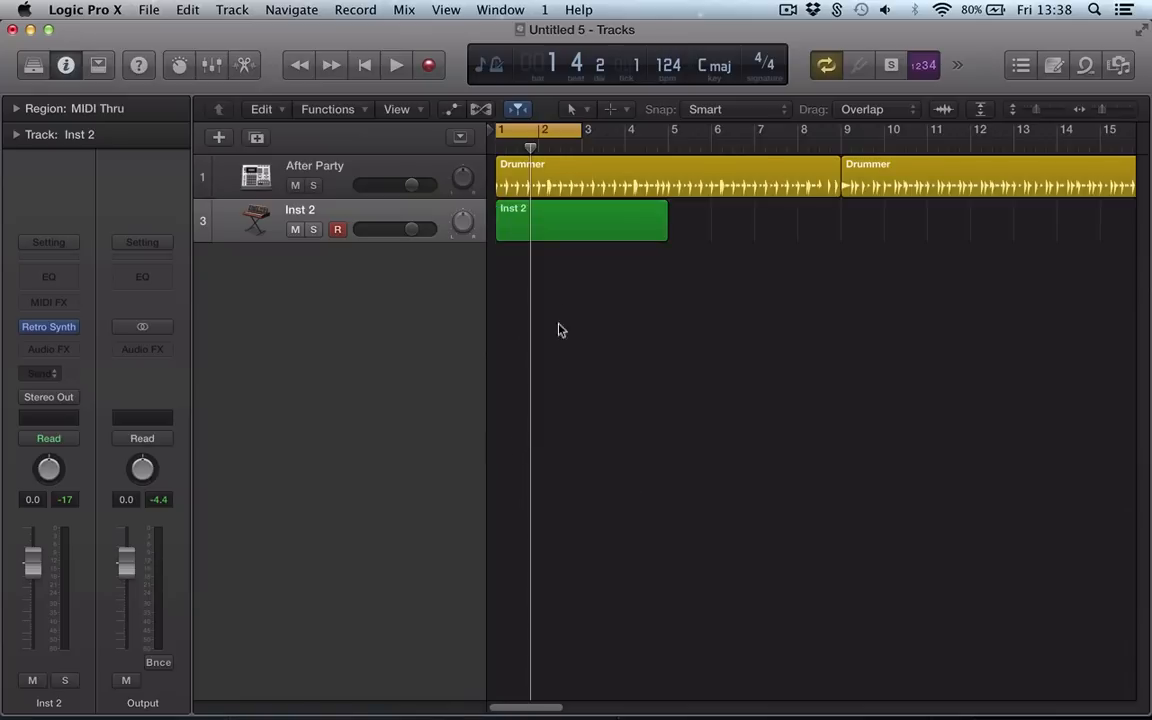
# Delete the empty Inst 2 region and the Inst 2 track
pyautogui.click(571, 235)
pyautogui.press('Delete')
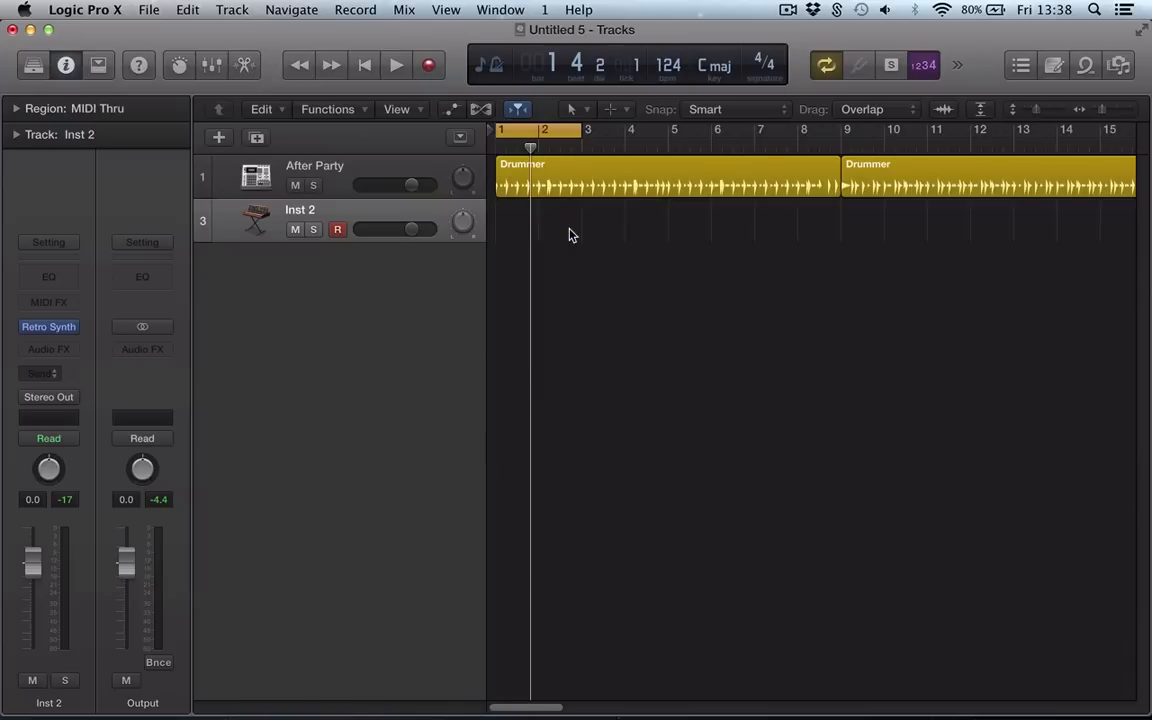
pyautogui.press('super+BackSpace')
pyautogui.rightClick(570, 234)
pyautogui.click(557, 261)
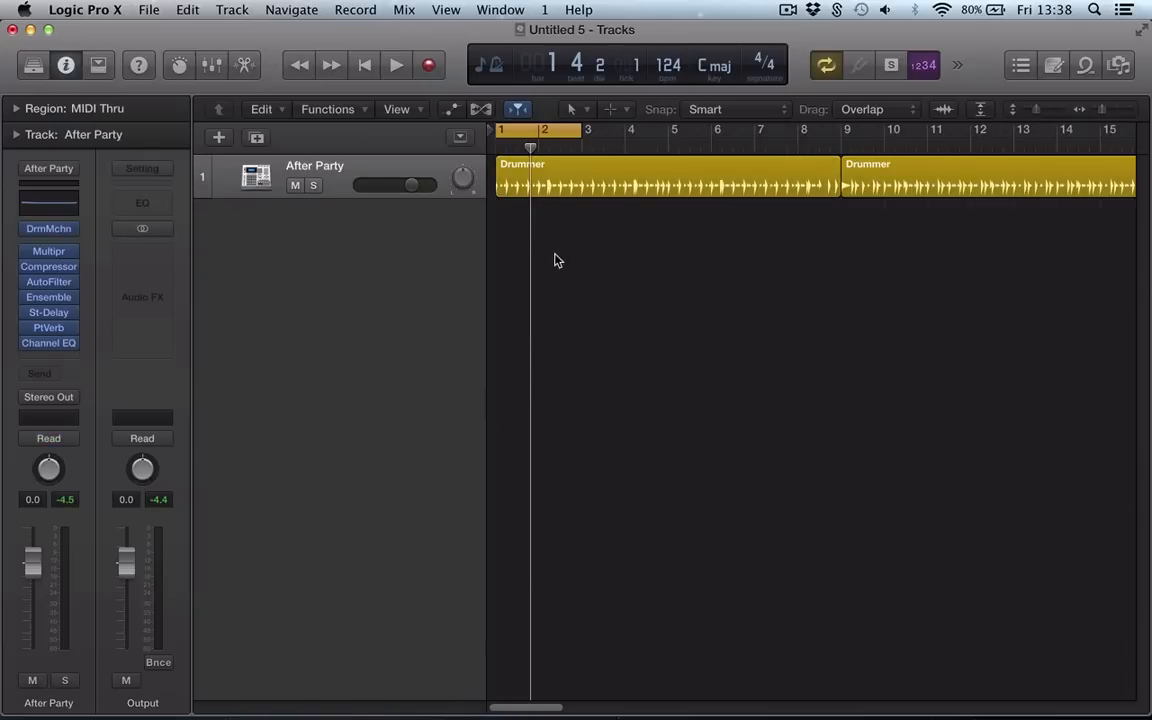
# Select the first Drummer region and set the cycle range to two bars starting at bar 7
pyautogui.click(573, 166)
pyautogui.moveTo(578, 130)
pyautogui.mouseDown()
pyautogui.moveTo(843, 161)
pyautogui.moveTo(851, 150)
pyautogui.mouseUp()
pyautogui.click(836, 290)
pyautogui.click(812, 137)
pyautogui.click(821, 174)
pyautogui.moveTo(763, 137); pyautogui.dragTo(828, 147)
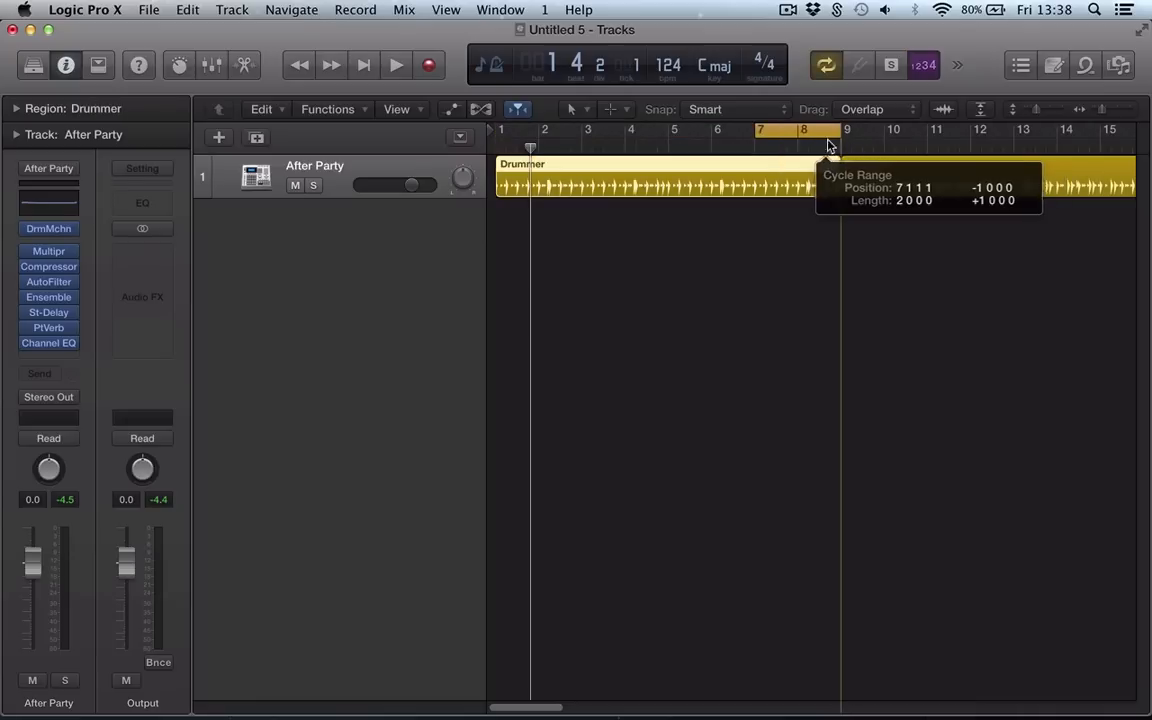
# Play the cycled bars, open the first region in the Drummer Editor, and raise the Humanize amount
pyautogui.press('space')
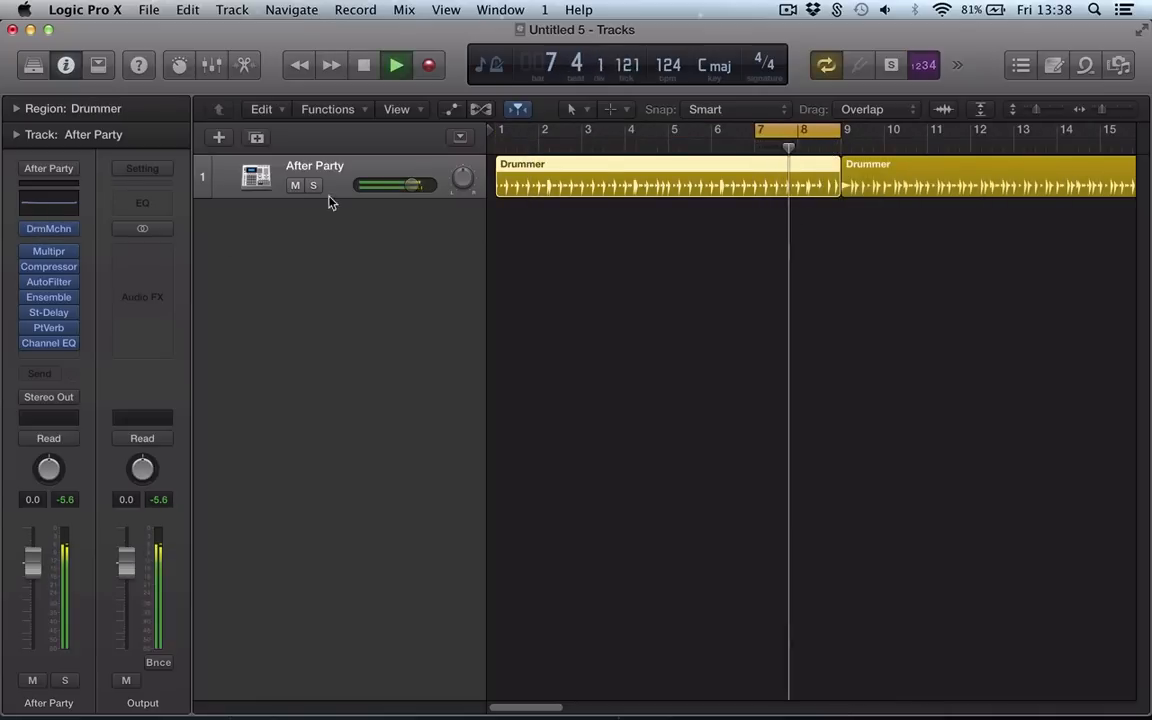
pyautogui.doubleClick(604, 185)
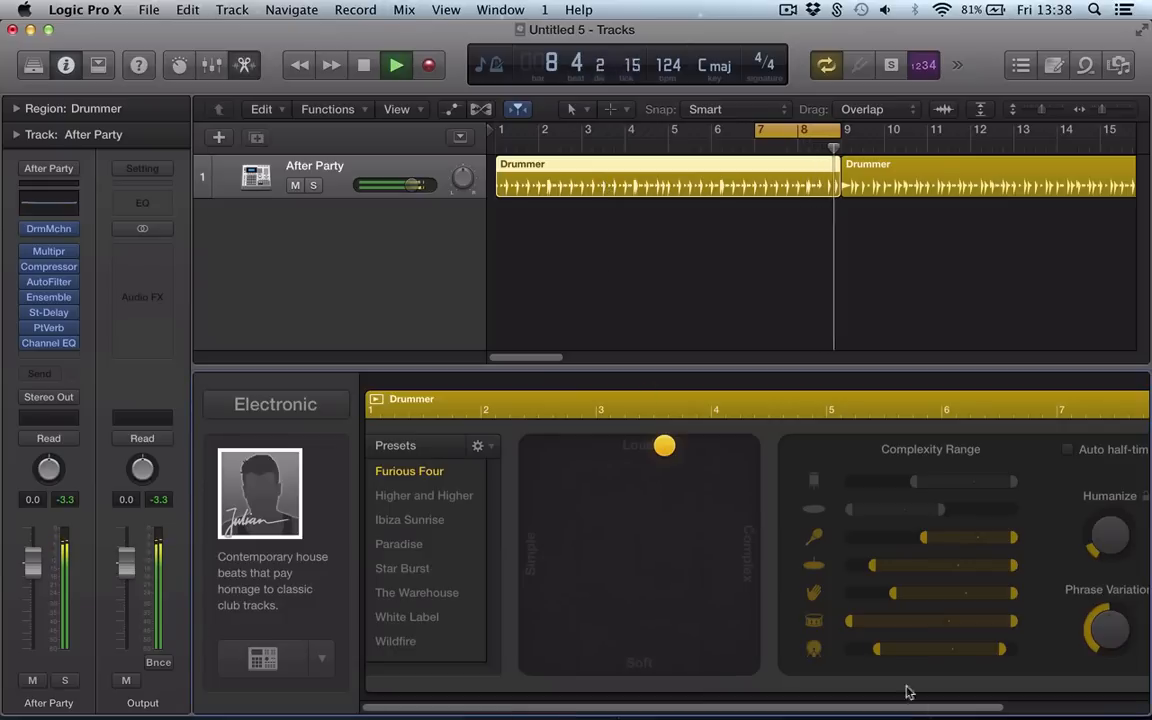
pyautogui.moveTo(936, 710); pyautogui.dragTo(1090, 706)
pyautogui.moveTo(943, 520); pyautogui.dragTo(939, 470)
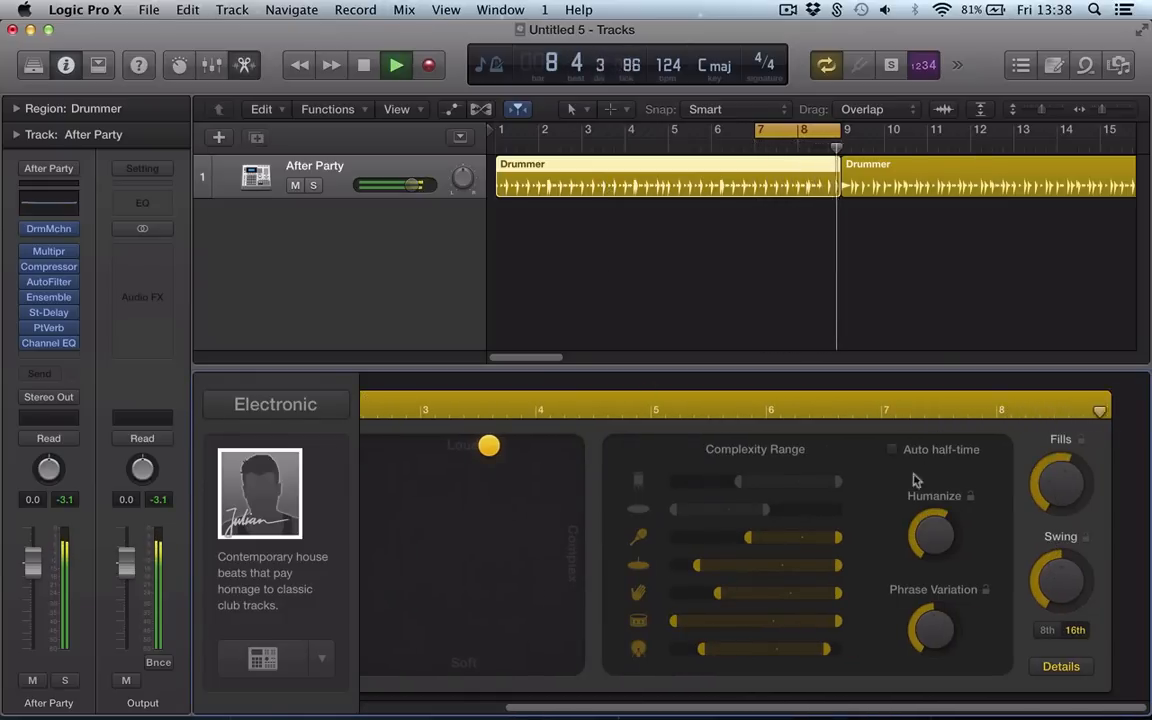
# Enable the two inactive kit pieces and widen their complexity ranges, raise Fills and Swing, and stop playback
pyautogui.click(638, 480)
pyautogui.click(638, 510)
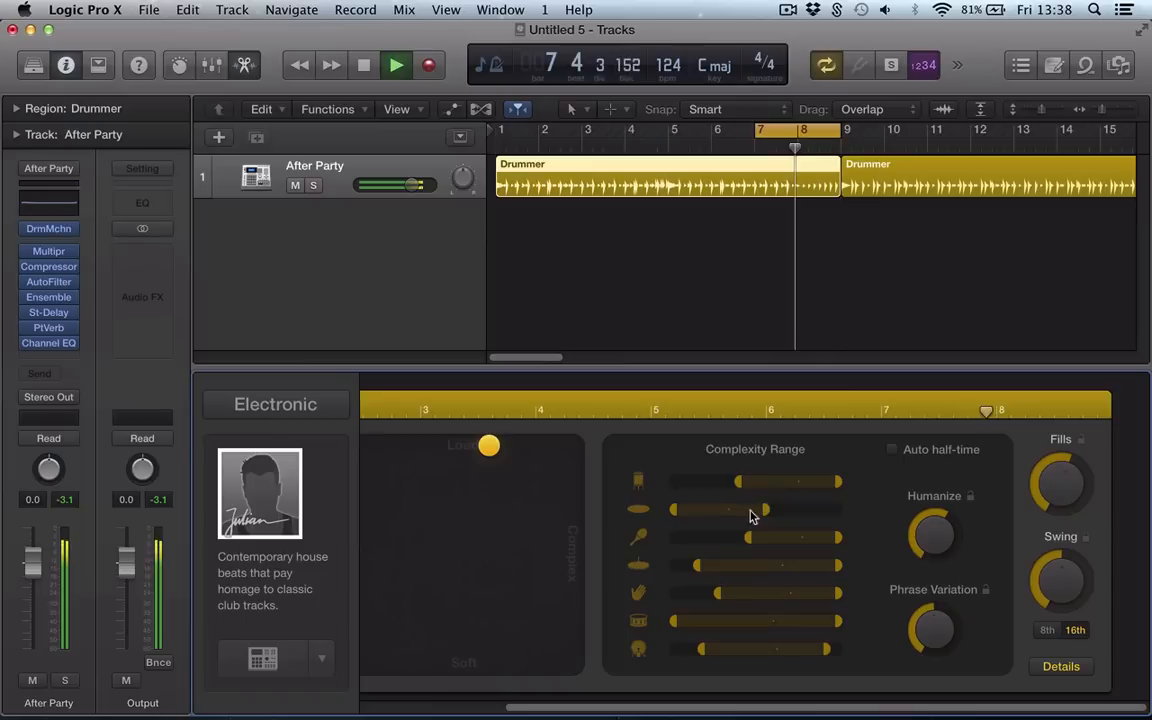
pyautogui.moveTo(766, 510); pyautogui.dragTo(824, 510)
pyautogui.moveTo(733, 488); pyautogui.dragTo(673, 482)
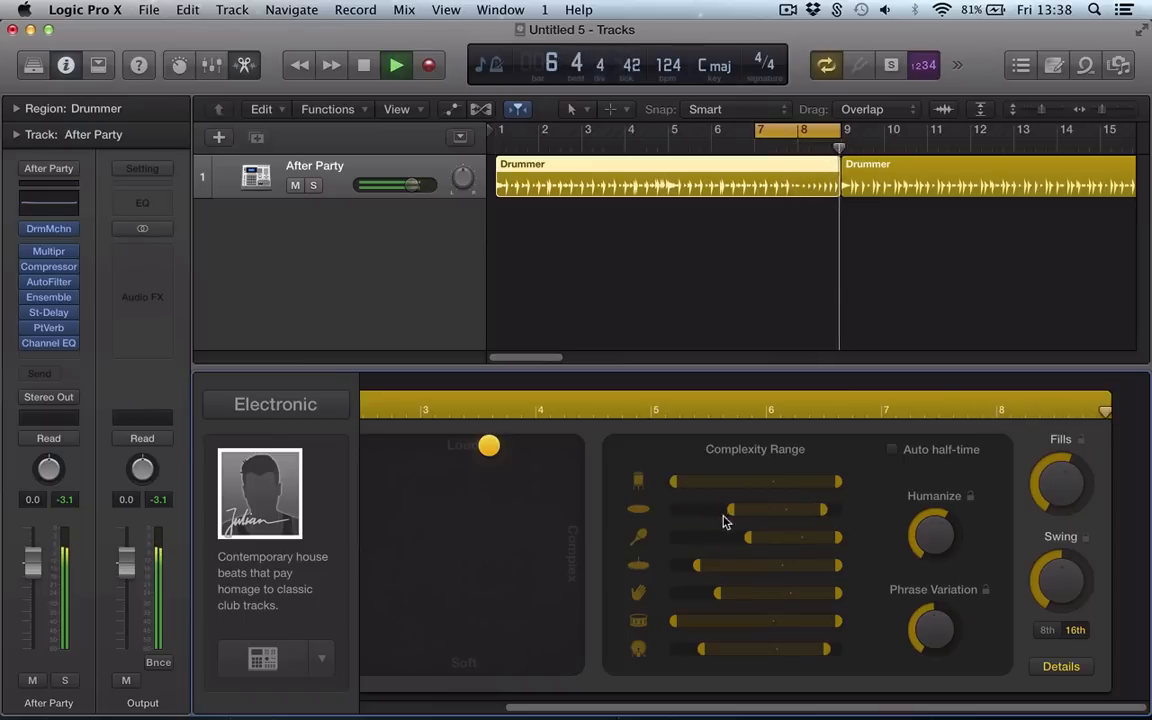
pyautogui.moveTo(731, 510); pyautogui.dragTo(687, 510)
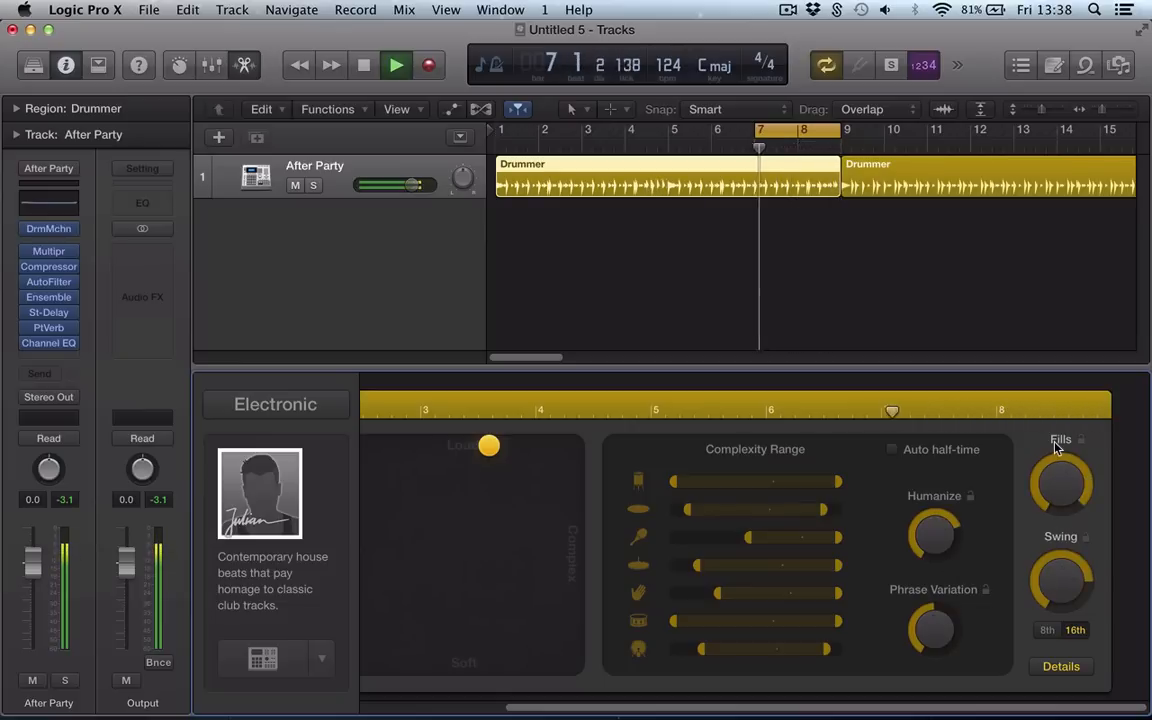
pyautogui.press('space')
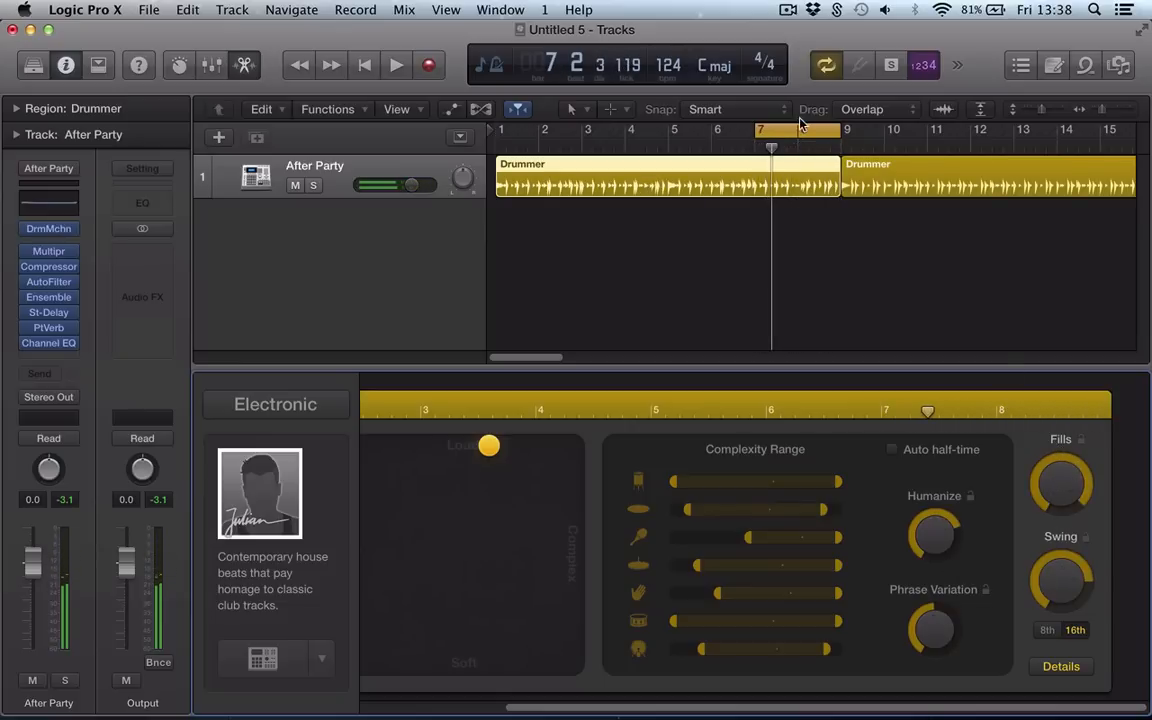
pyautogui.click(806, 203)
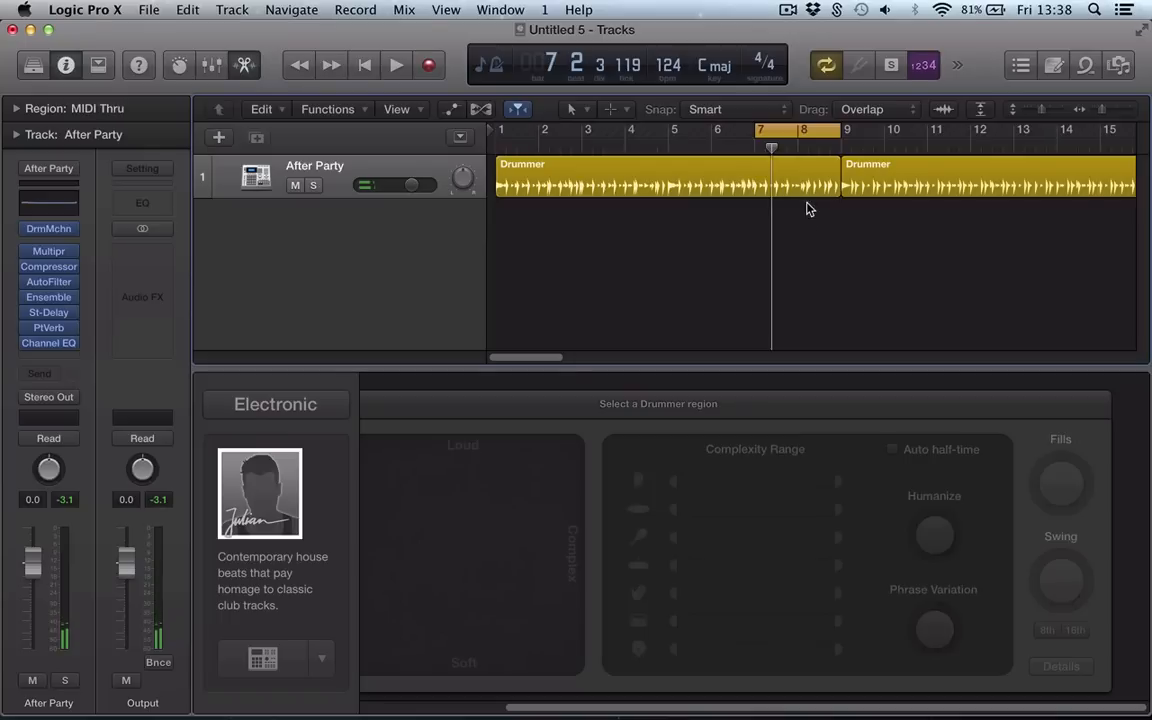
pyautogui.press('e')
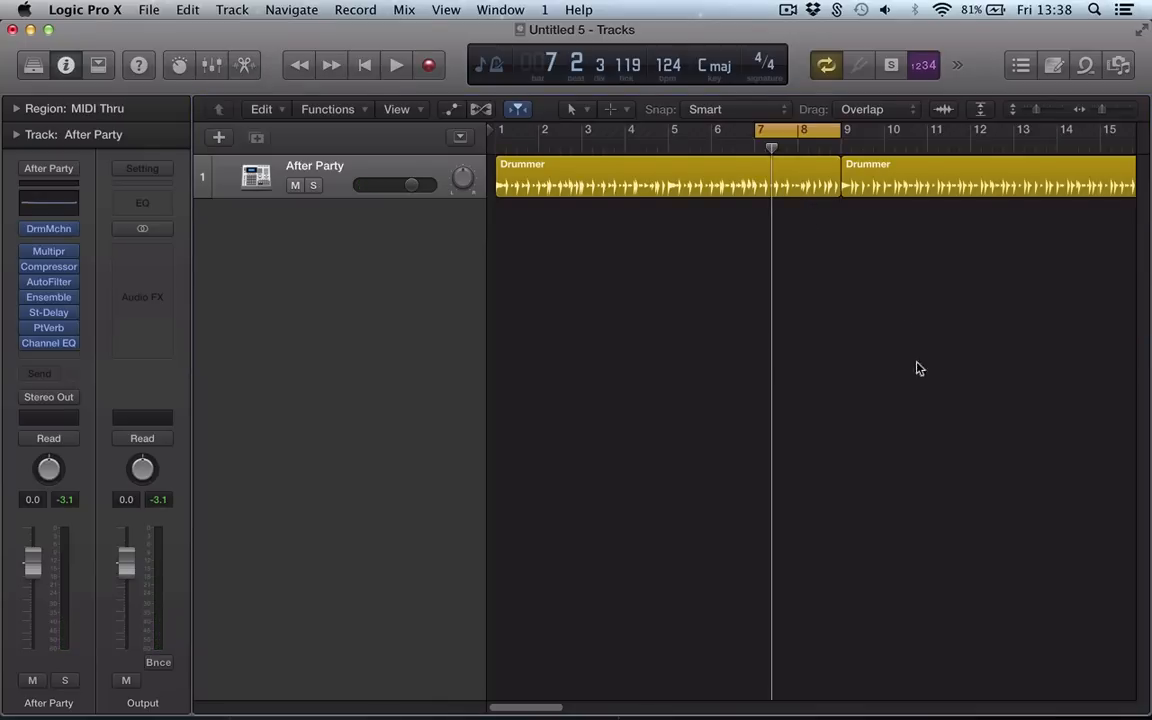
pyautogui.click(781, 187)
pyautogui.press('e')
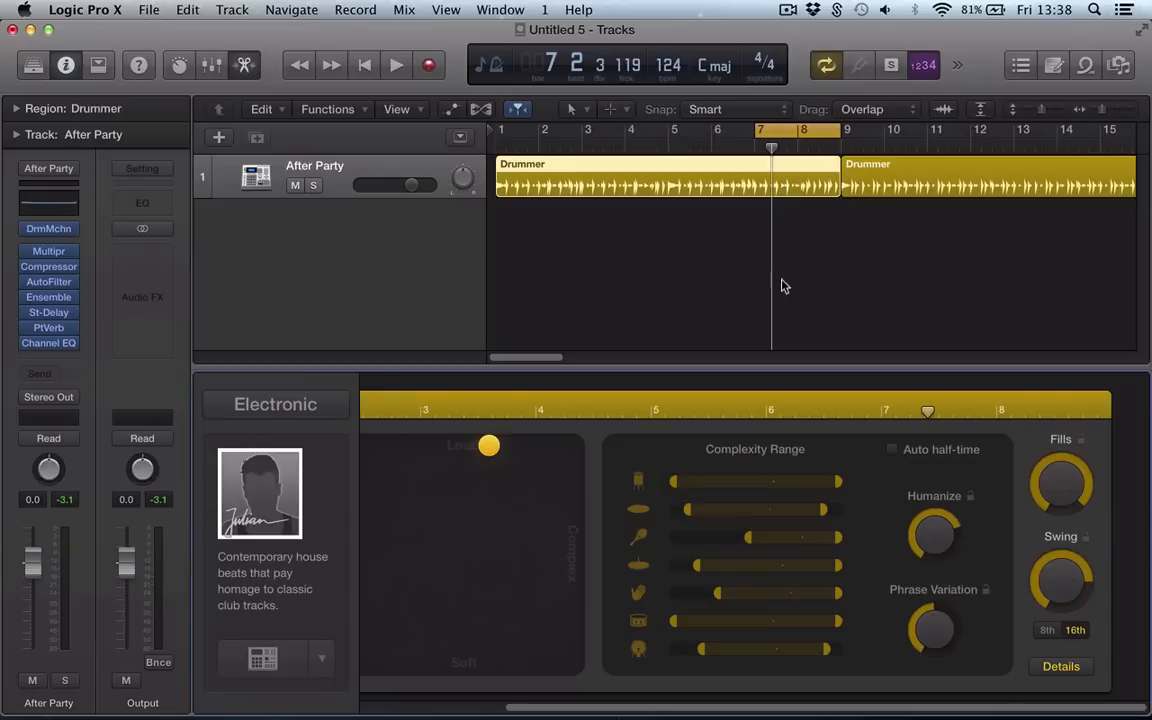
# Convert the first Drummer region to a MIDI region and briefly play it back with the Piano Roll open
pyautogui.rightClick(770, 188)
pyautogui.click(805, 188)
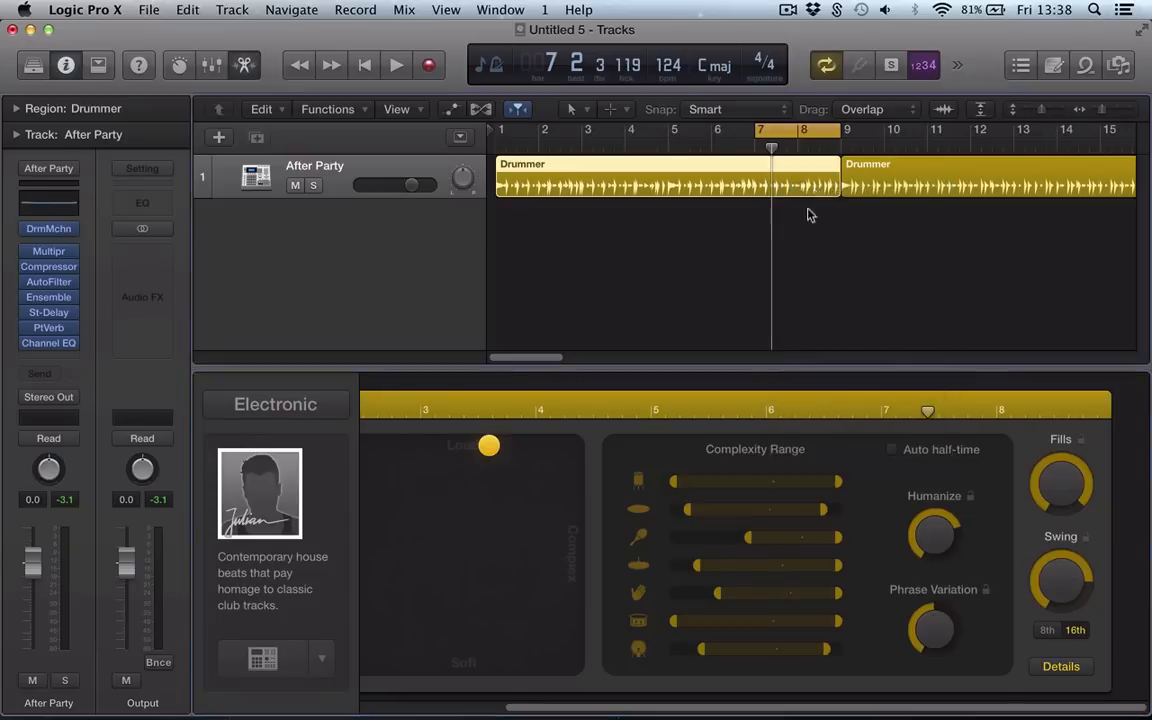
pyautogui.press('space')
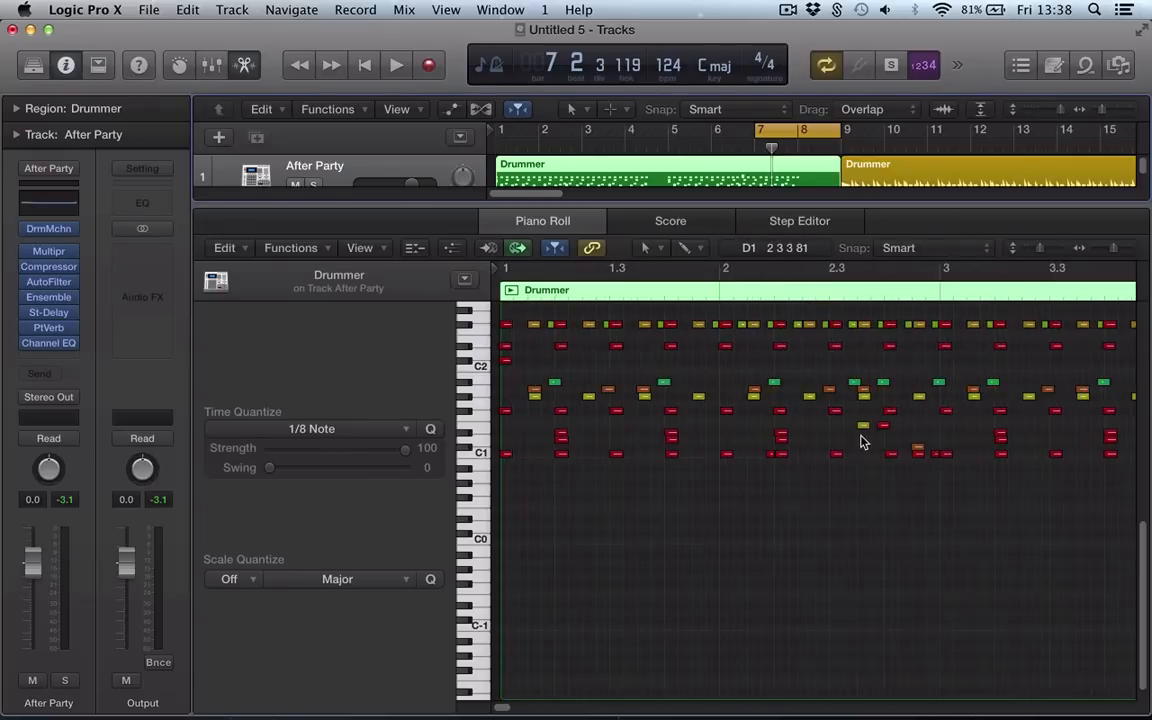
pyautogui.press('space')
# Set the cycle range to bar 8 only and play back its drum fill in the Piano Roll
pyautogui.scroll(5, 820, 550)
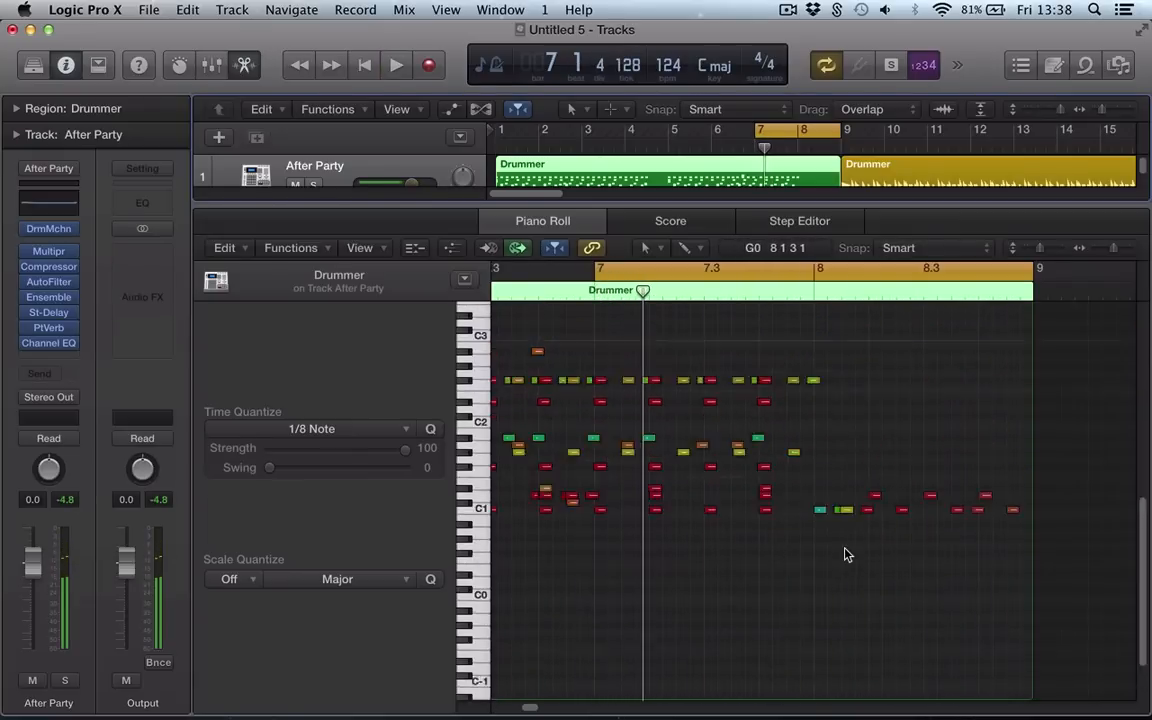
pyautogui.click(818, 274)
pyautogui.moveTo(818, 276); pyautogui.dragTo(1023, 630)
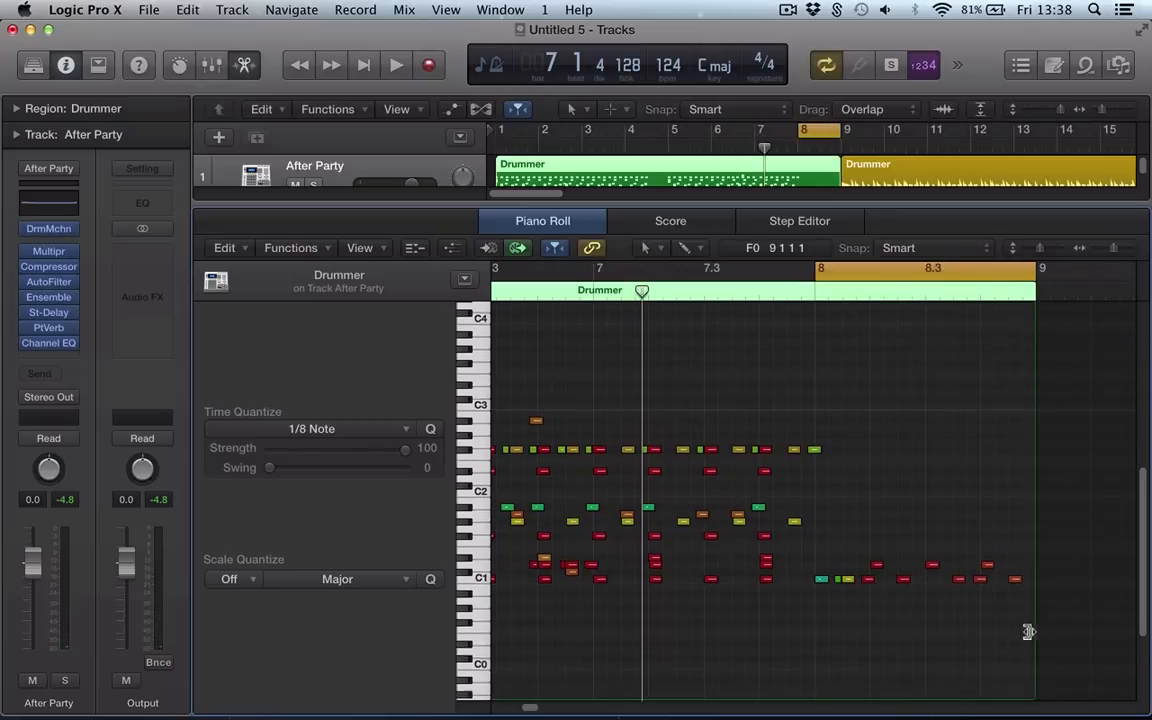
pyautogui.scroll(-2, 1010, 623)
pyautogui.press('space')
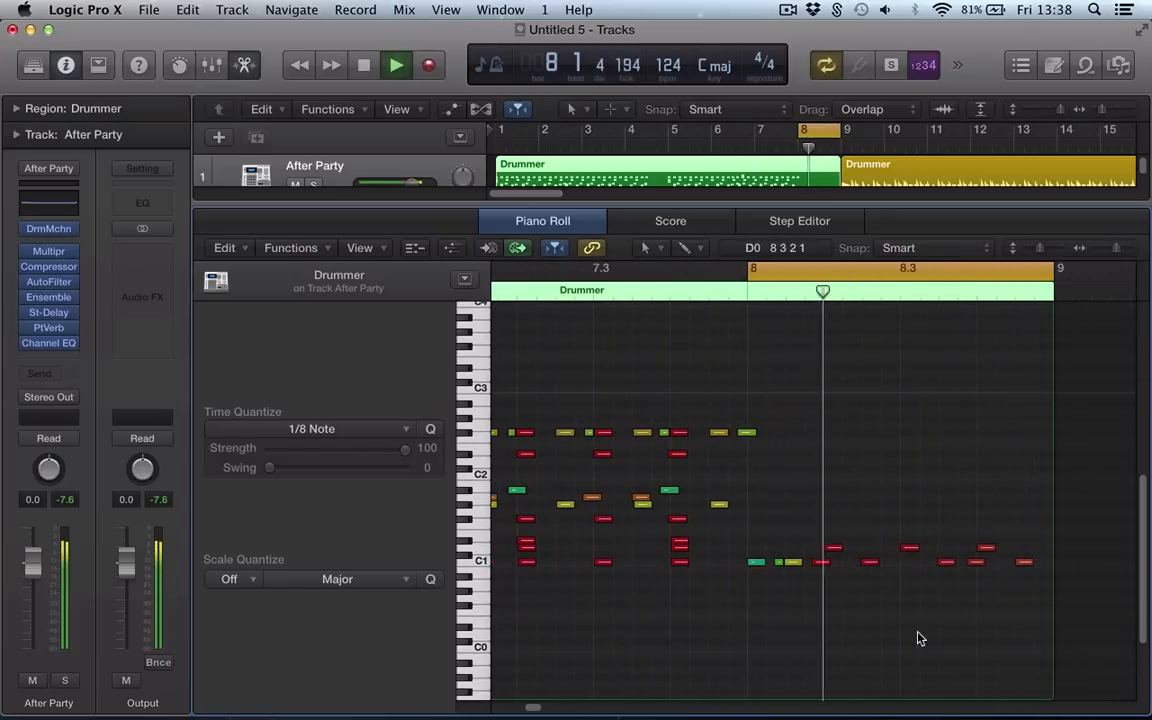
pyautogui.press('space')
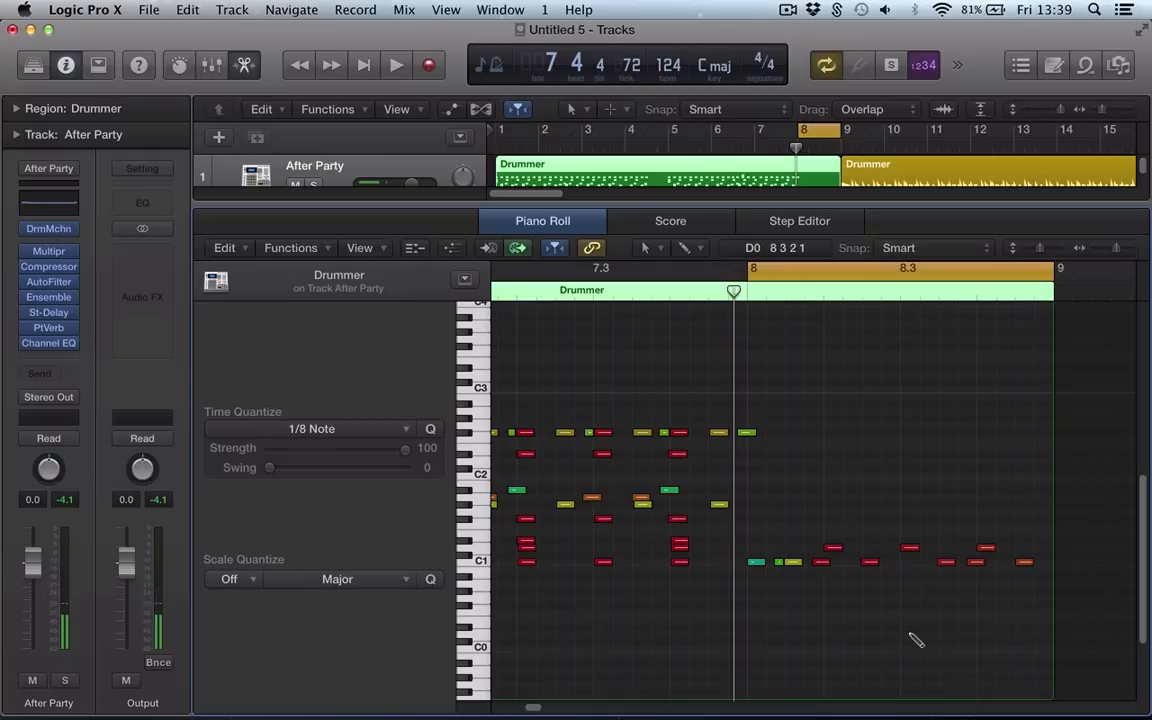
# Select all notes in the converted region and set the region's classic Quantize to 1/16 Note
pyautogui.press('super+a')
pyautogui.click(888, 603)
pyautogui.press('super+a')
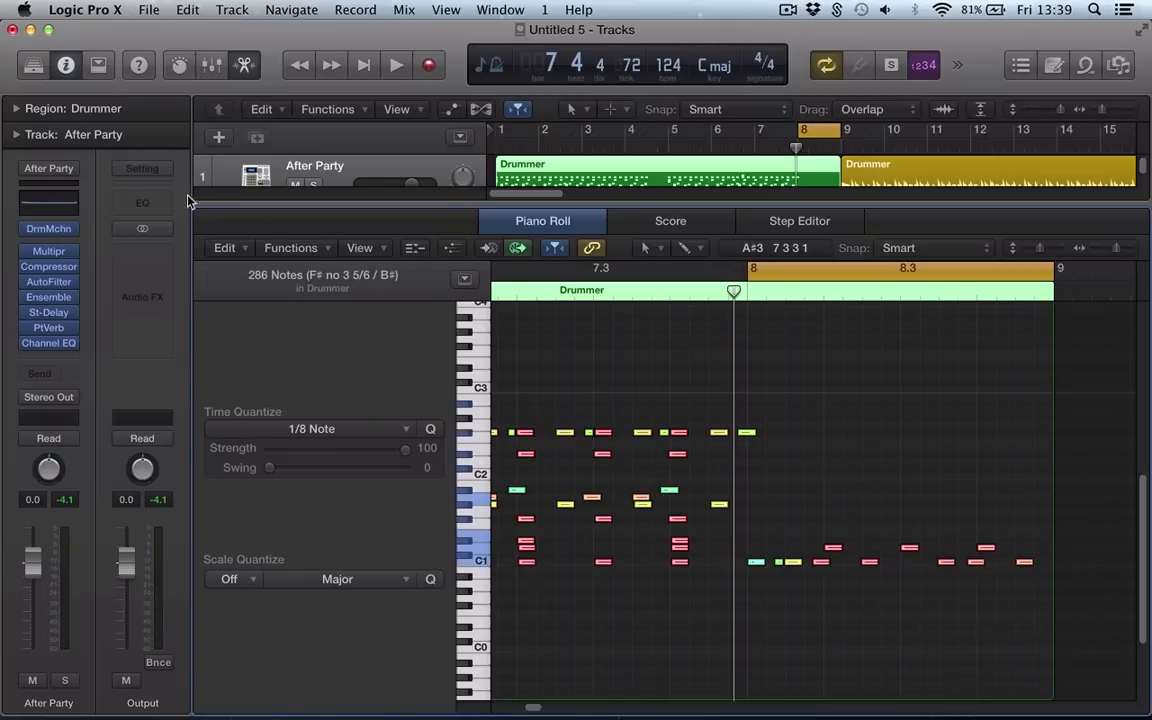
pyautogui.click(16, 108)
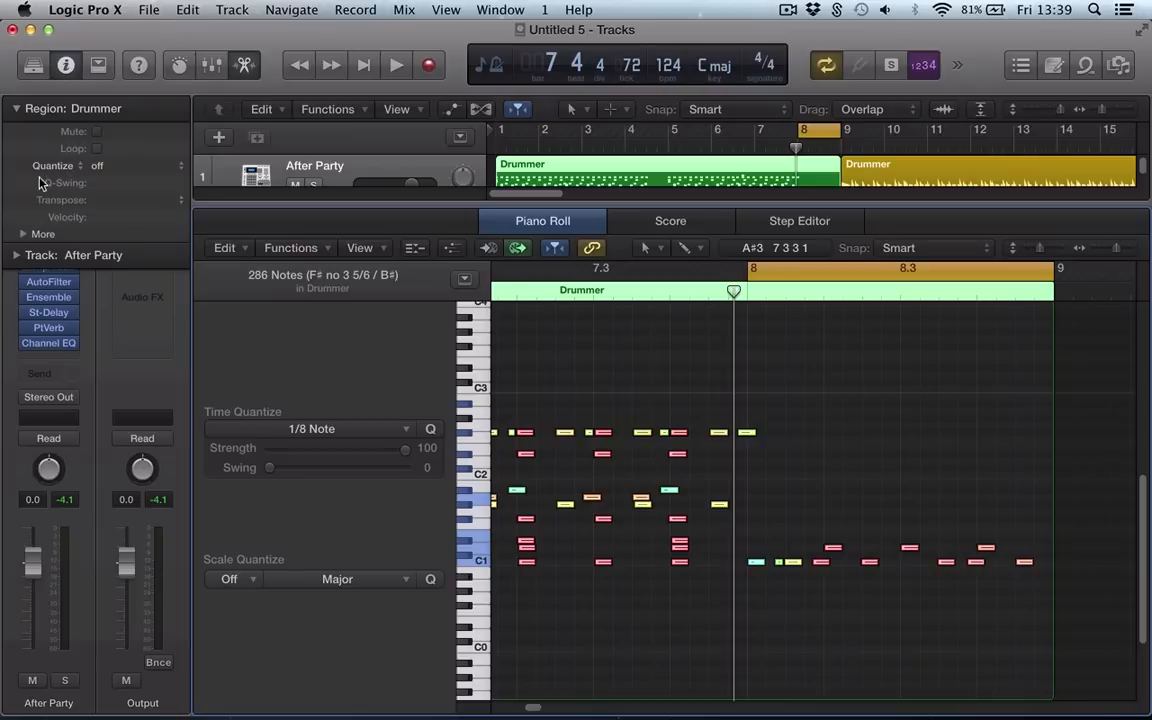
pyautogui.click(100, 166)
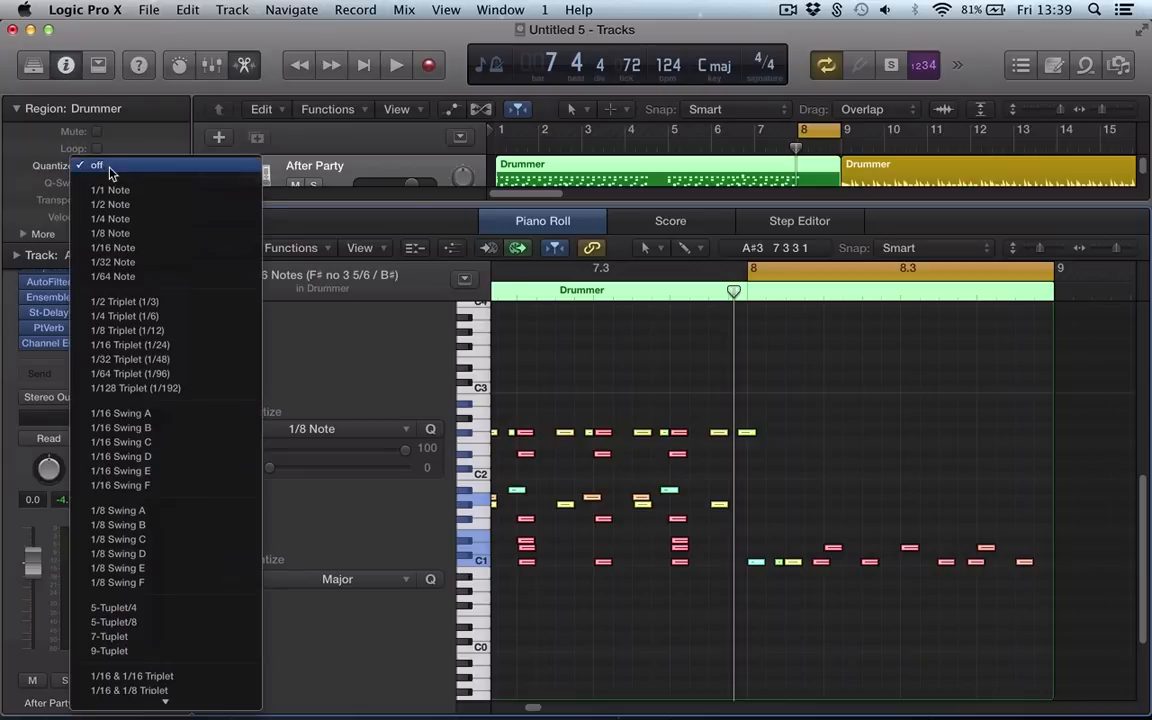
pyautogui.press('Return')
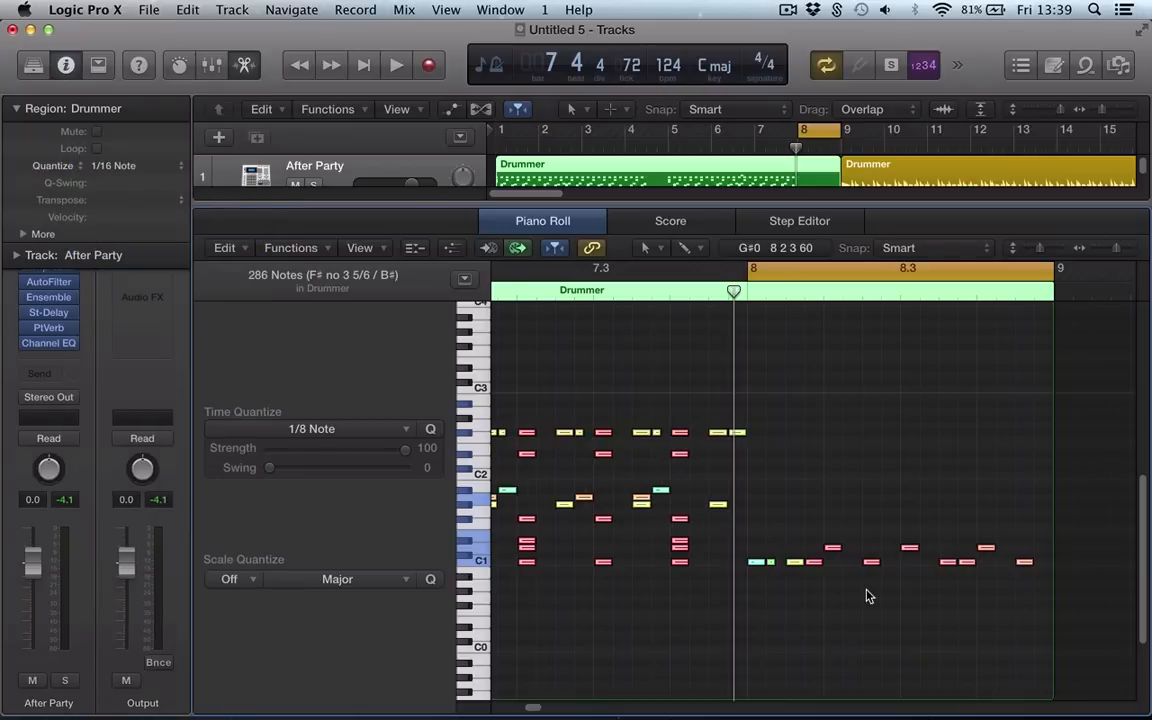
# Play back the quantized fill in bar 8, and undo the 1/16 Note quantize
pyautogui.moveTo(832, 548)
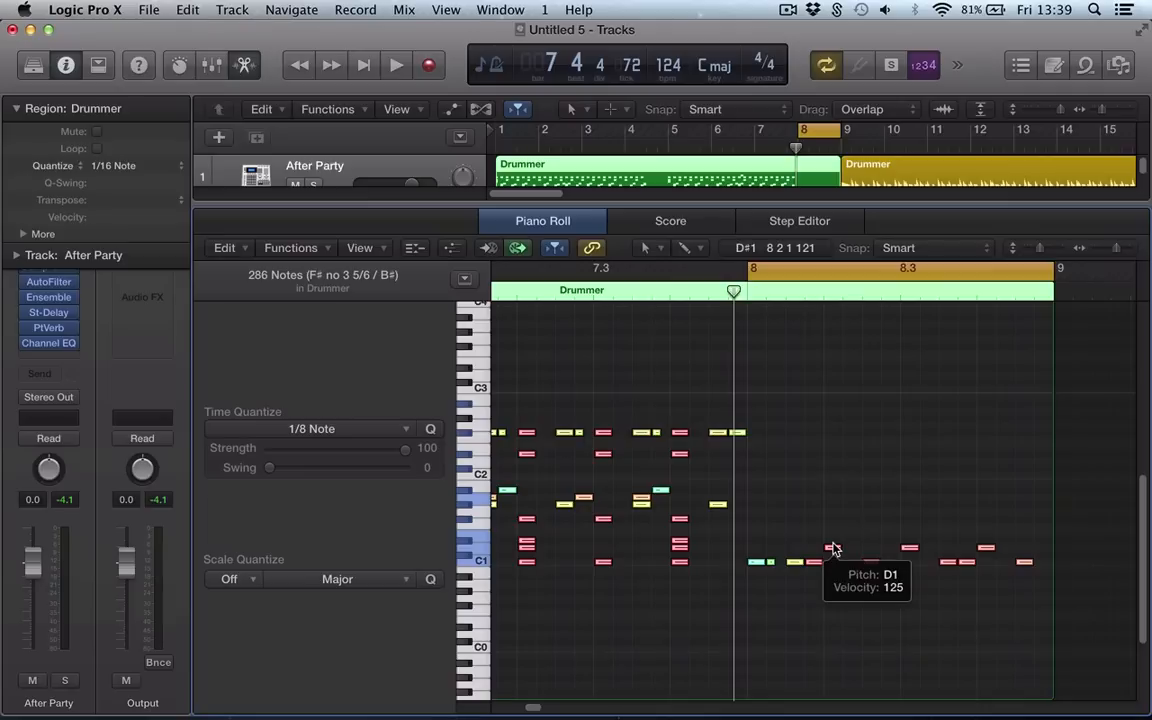
pyautogui.press('space')
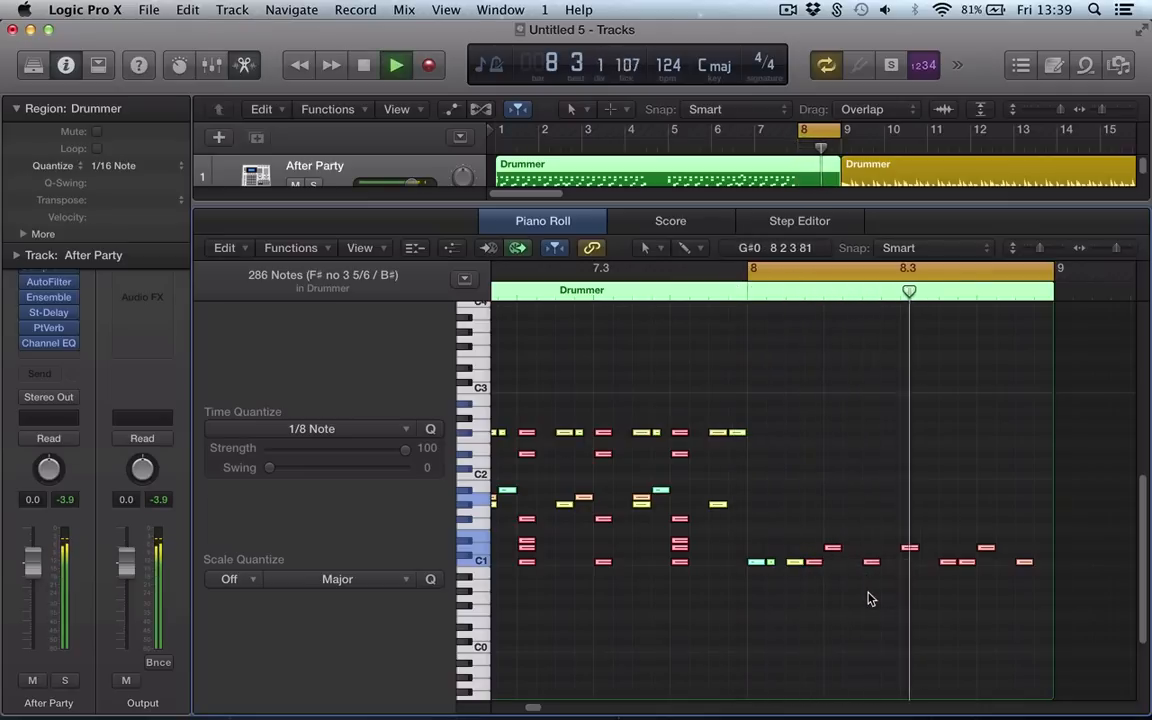
pyautogui.press('space')
pyautogui.press('super+z')
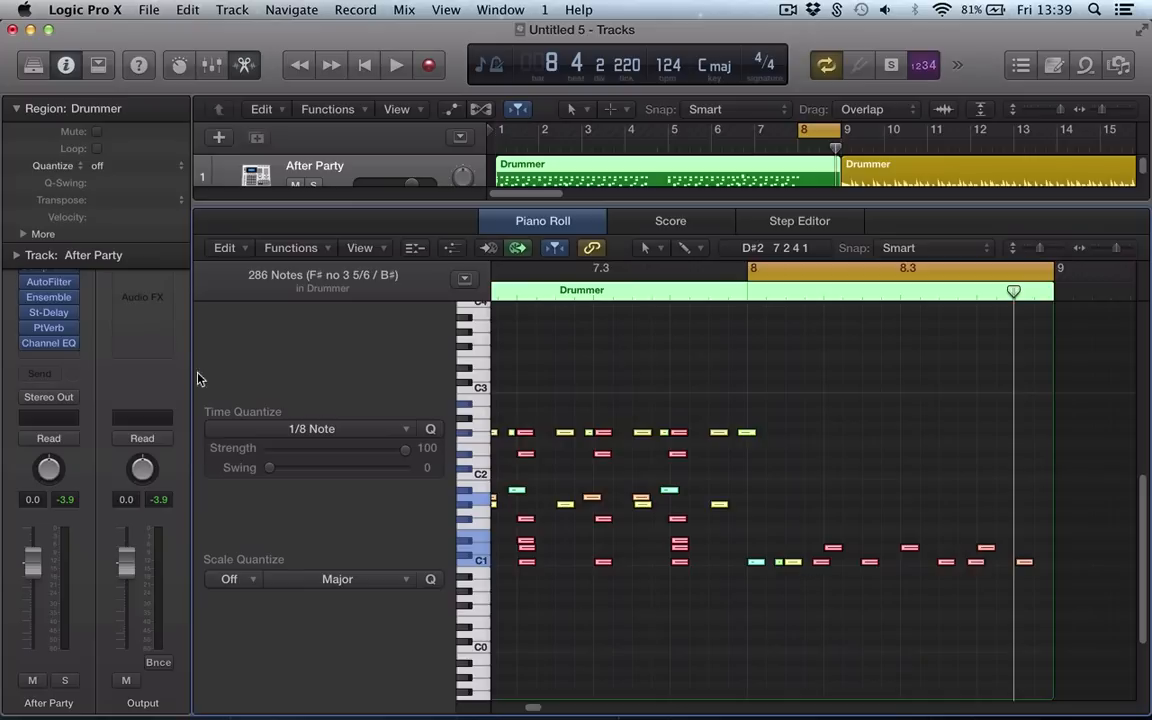
# Switch the region's quantize mode to Smart Quantize and set it to 1/16 Note
pyautogui.click(55, 166)
pyautogui.click(46, 180)
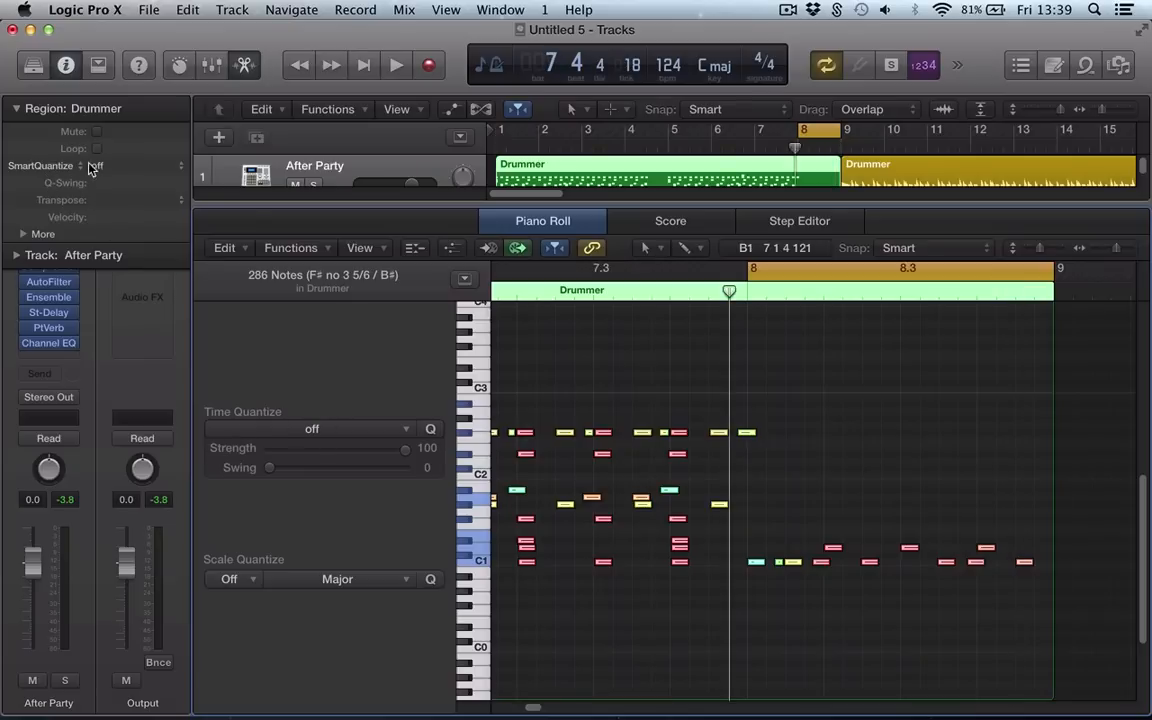
pyautogui.click(90, 168)
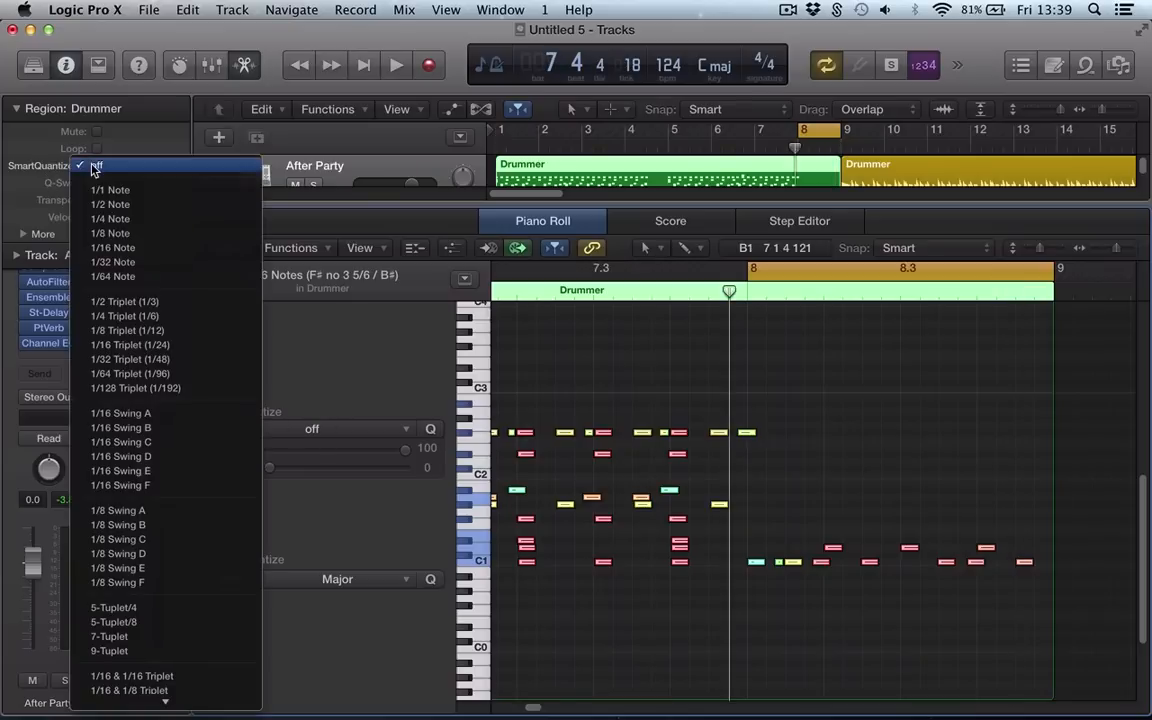
pyautogui.click(114, 248)
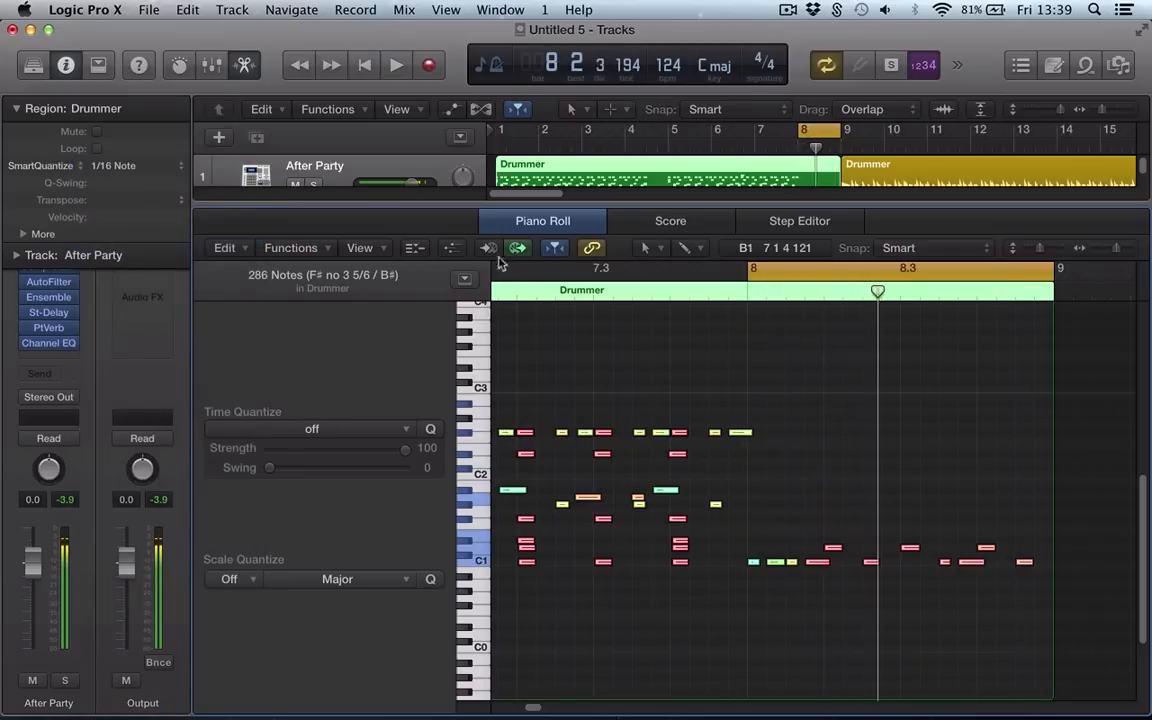
# Set the cycle range to bars 7 and 8 and play back the smart-quantized notes
pyautogui.hscroll(-3, 532, 300)
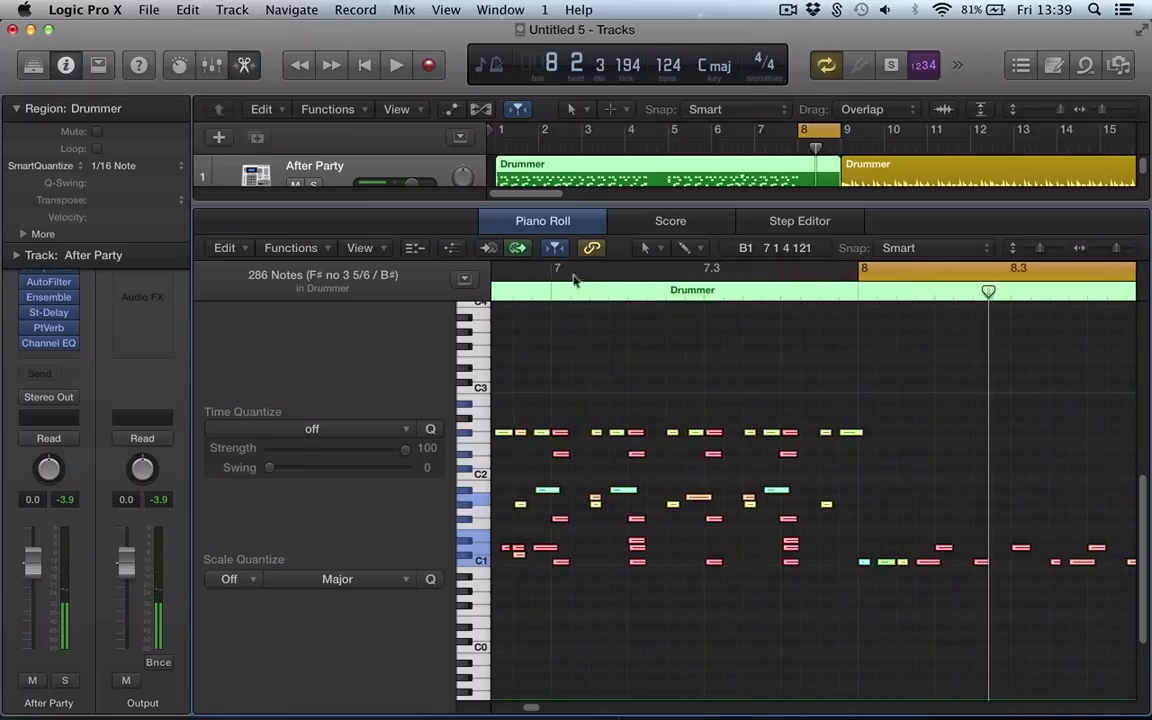
pyautogui.moveTo(576, 274); pyautogui.dragTo(1149, 298)
pyautogui.press('space')
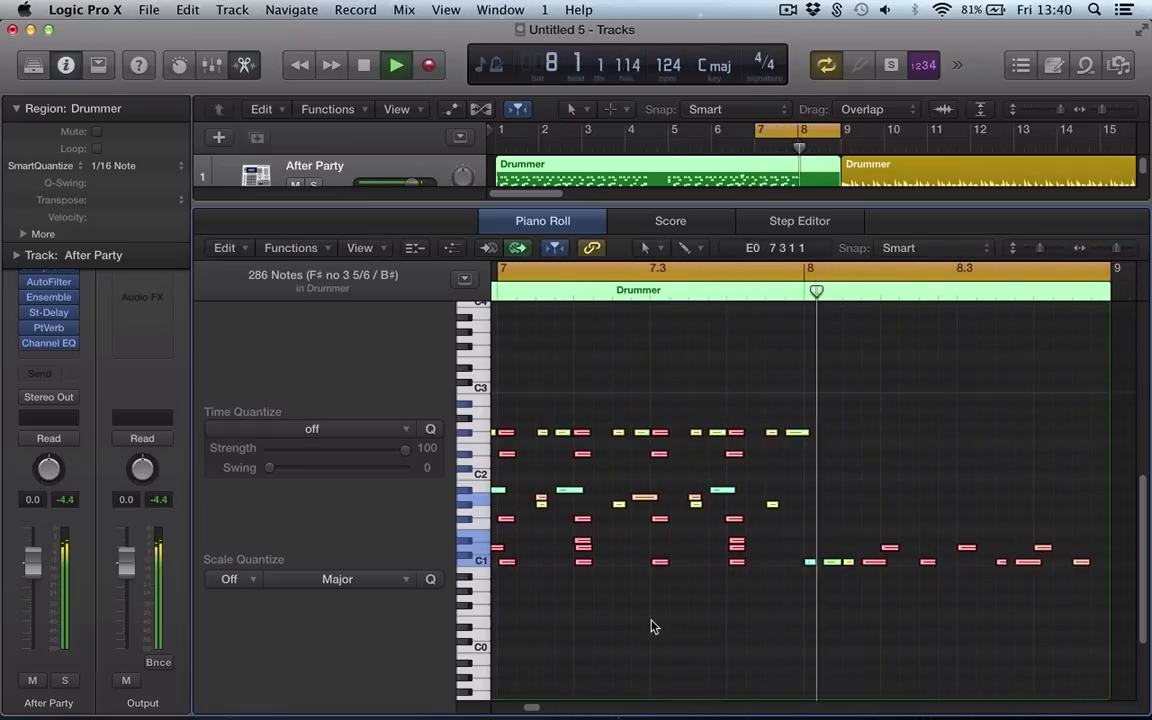
pyautogui.press('space')
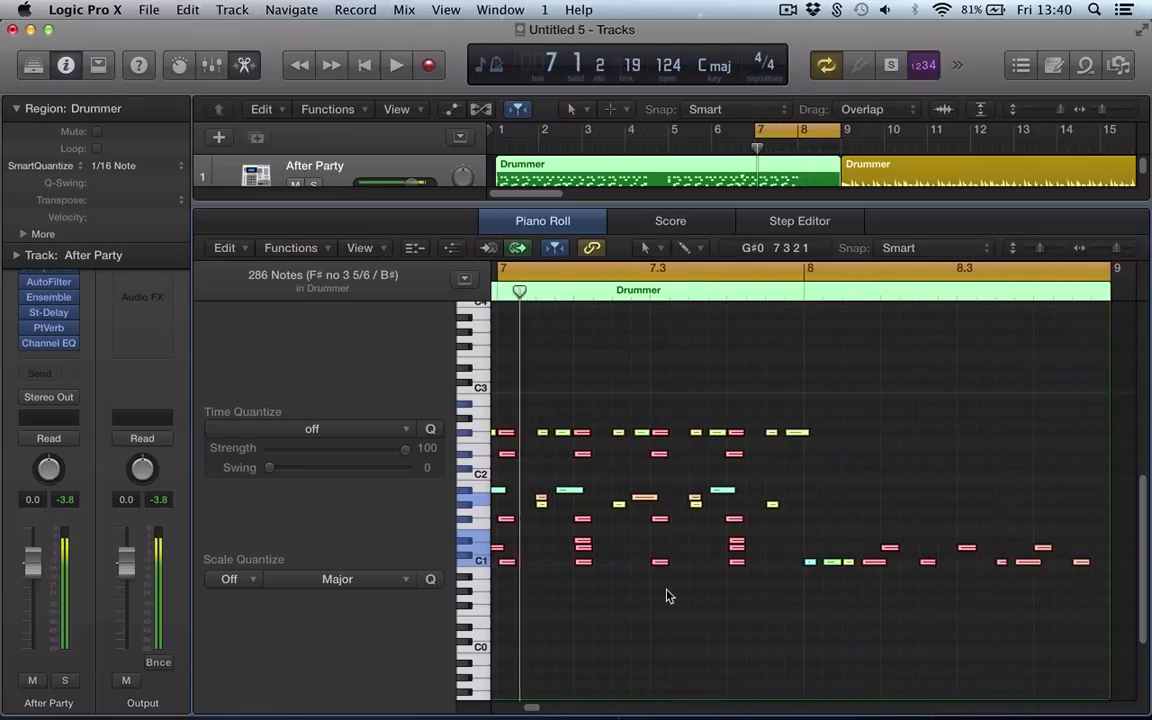
# Examine the positions and lengths of the smart-quantized notes in bars 7 and 8, and deselect all notes
pyautogui.scroll(3, 660, 588)
pyautogui.scroll(2, 657, 587)
pyautogui.scroll(-5, 655, 586)
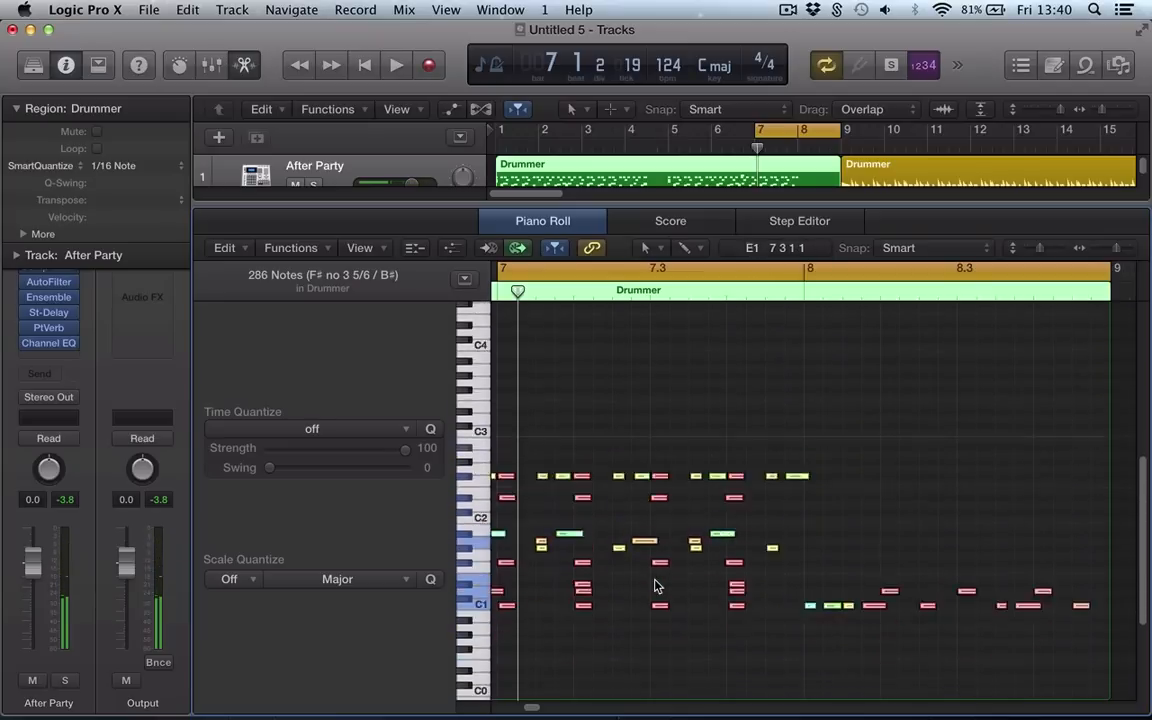
pyautogui.hscroll(-2, 645, 540)
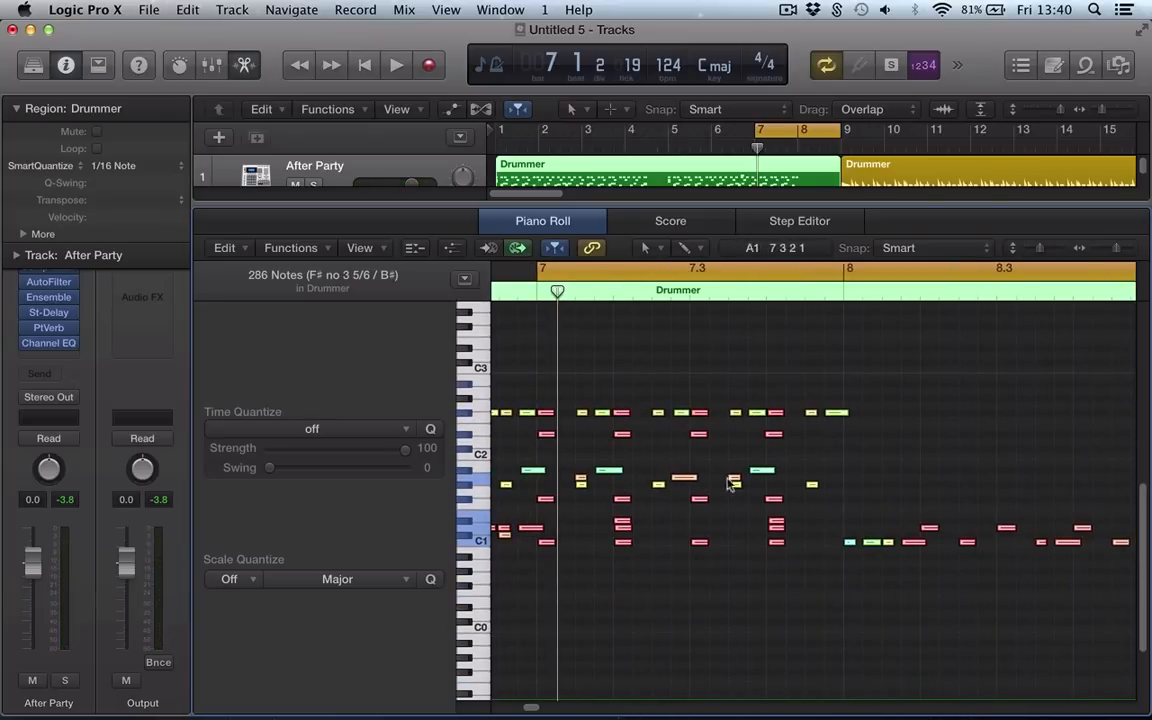
pyautogui.moveTo(757, 476)
pyautogui.click(722, 455)
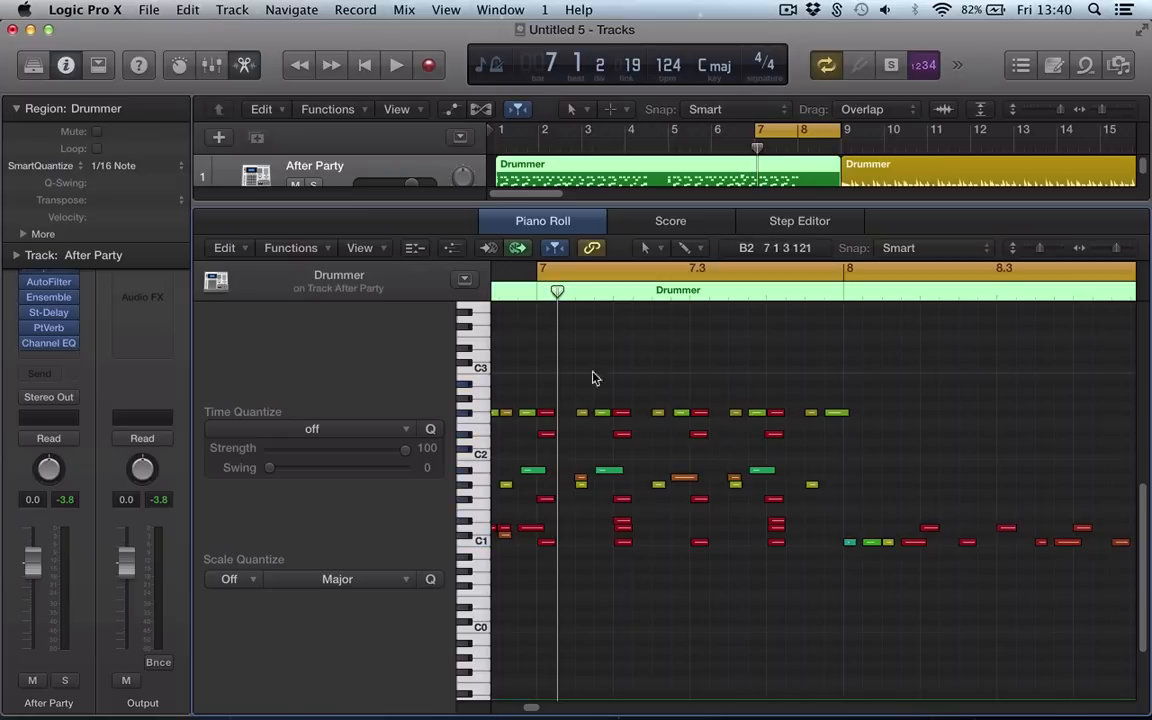
# Switch the region back to Classic Quantize, close the Piano Roll, and deselect the region
pyautogui.click(20, 166)
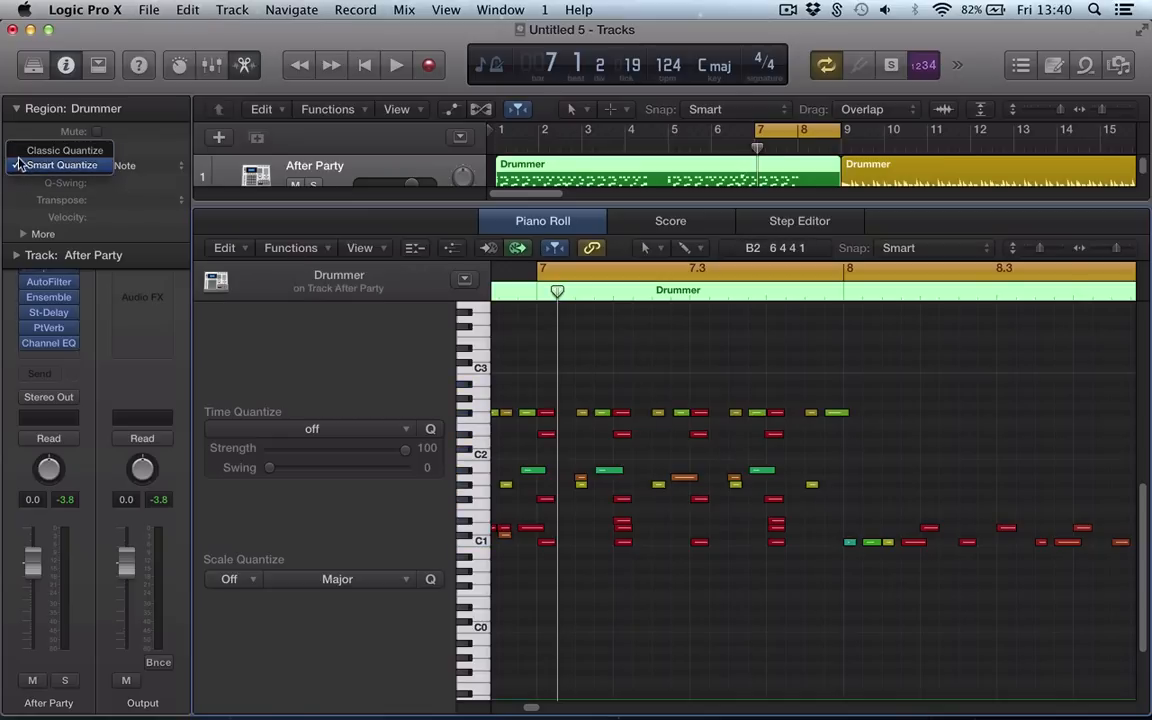
pyautogui.click(22, 152)
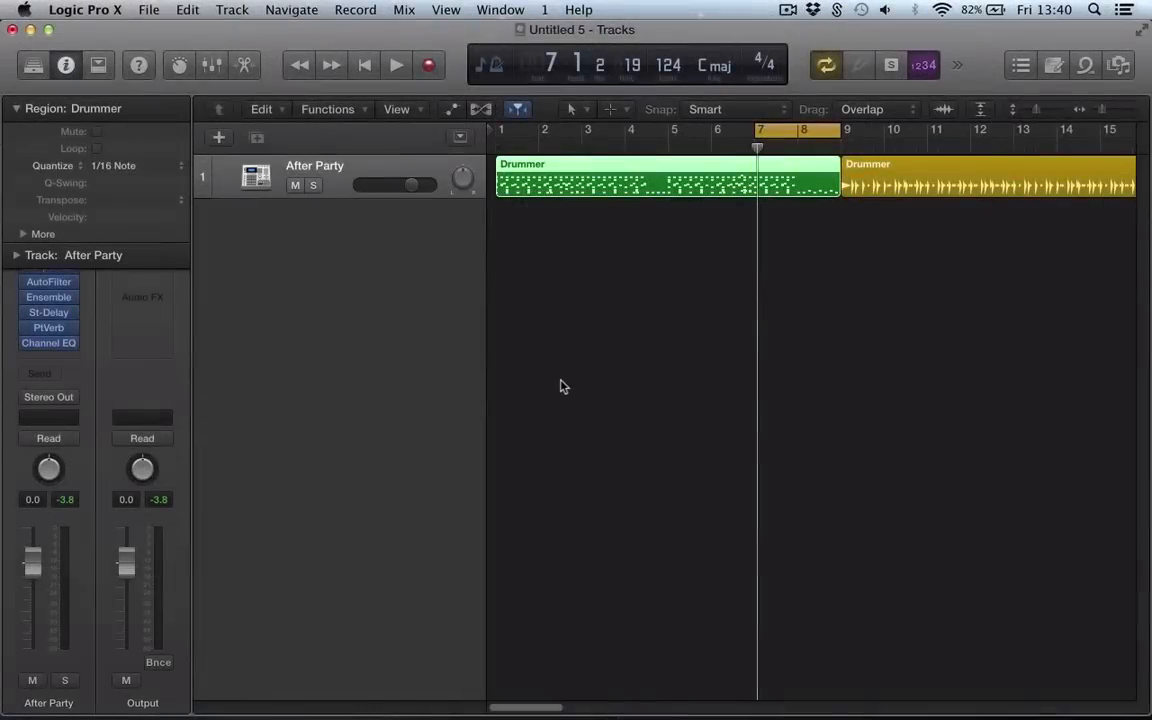
pyautogui.click(575, 372)
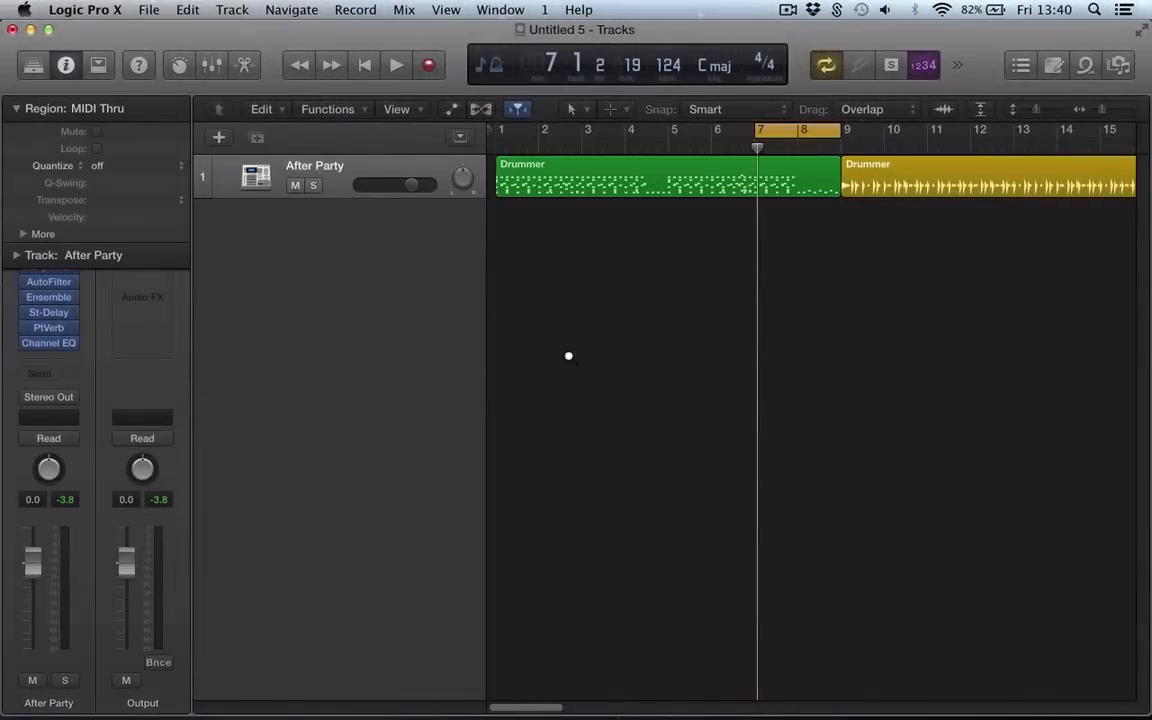
# Mute the After Party track and set the cycle range to bars 1 and 2
pyautogui.scroll(-3, 568, 355)
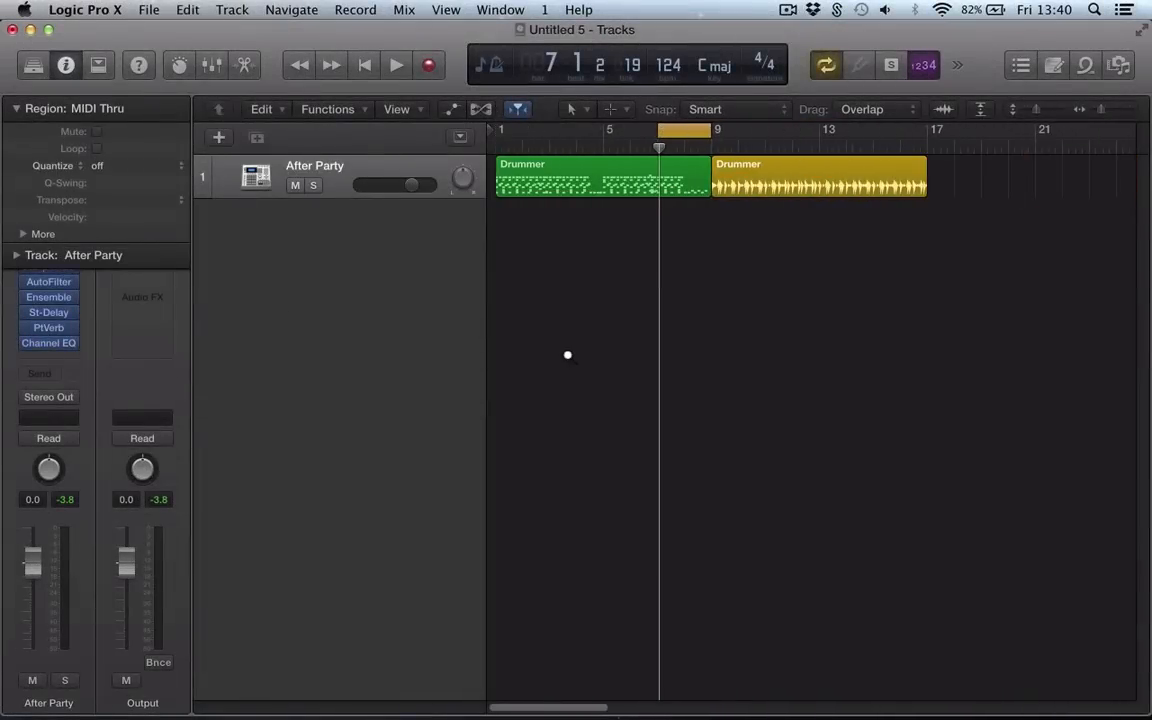
pyautogui.click(295, 186)
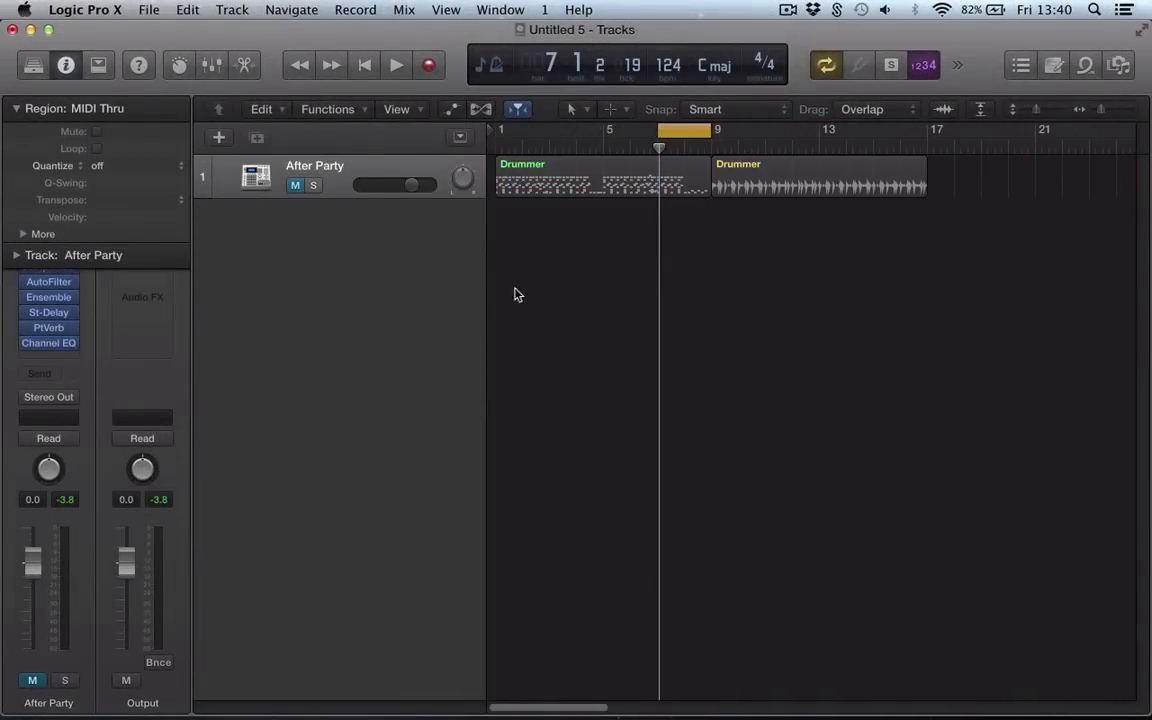
pyautogui.moveTo(500, 130); pyautogui.dragTo(548, 130)
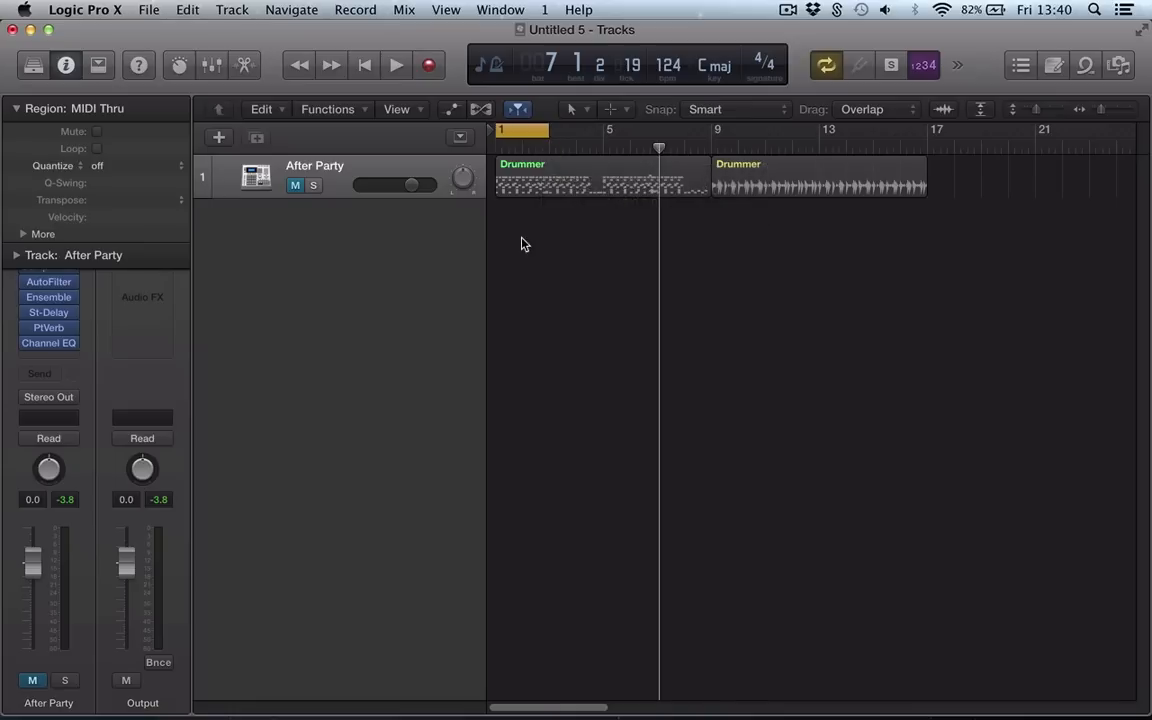
# Create one software instrument track, load the stereo Ultrabeat drum synth on it, and close the plug-in window
pyautogui.press('alt+super+n')
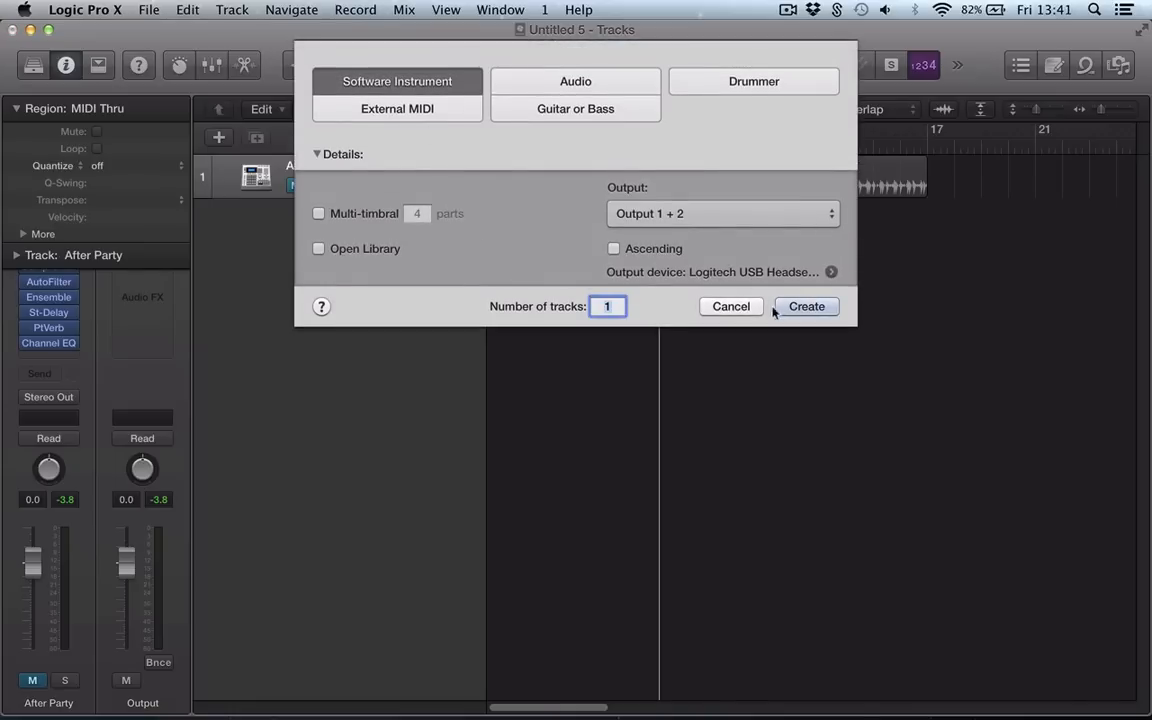
pyautogui.click(787, 309)
pyautogui.click(44, 325)
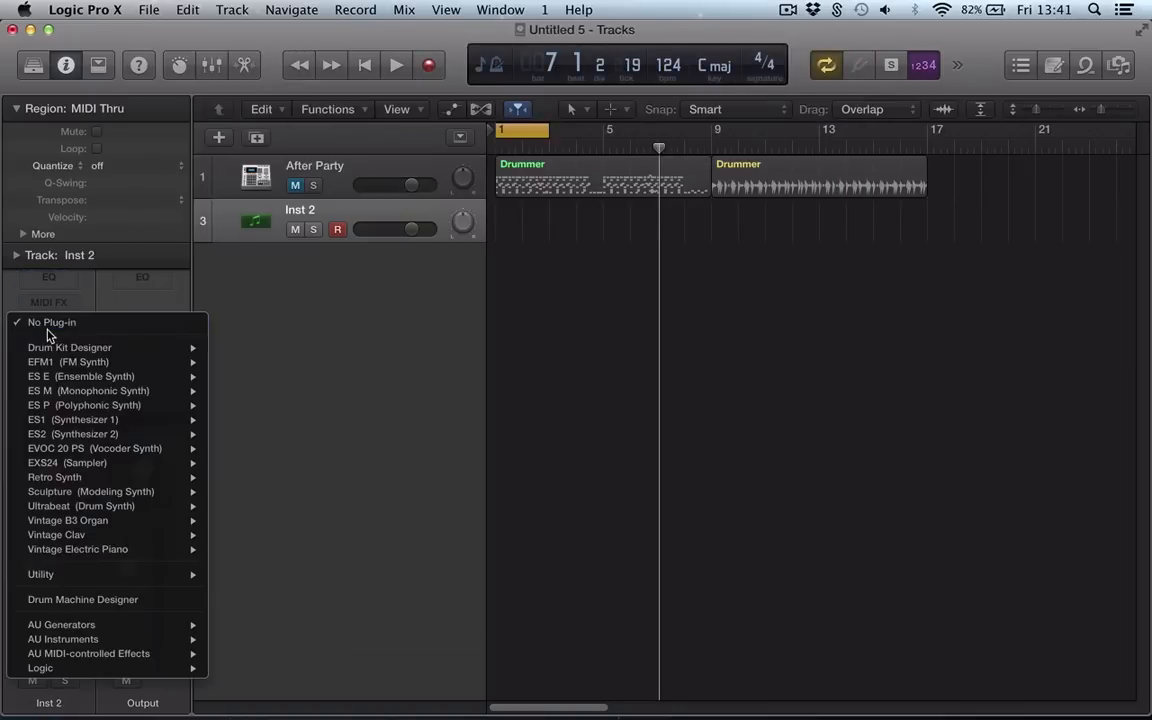
pyautogui.moveTo(123, 537)
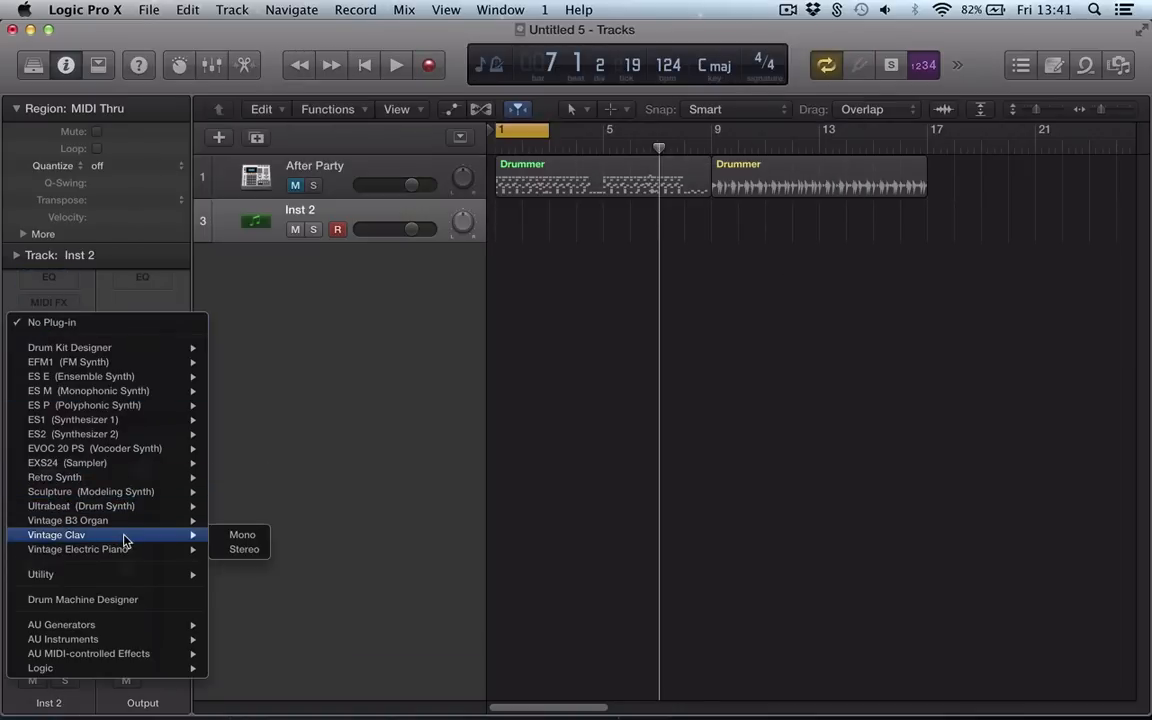
pyautogui.moveTo(120, 506)
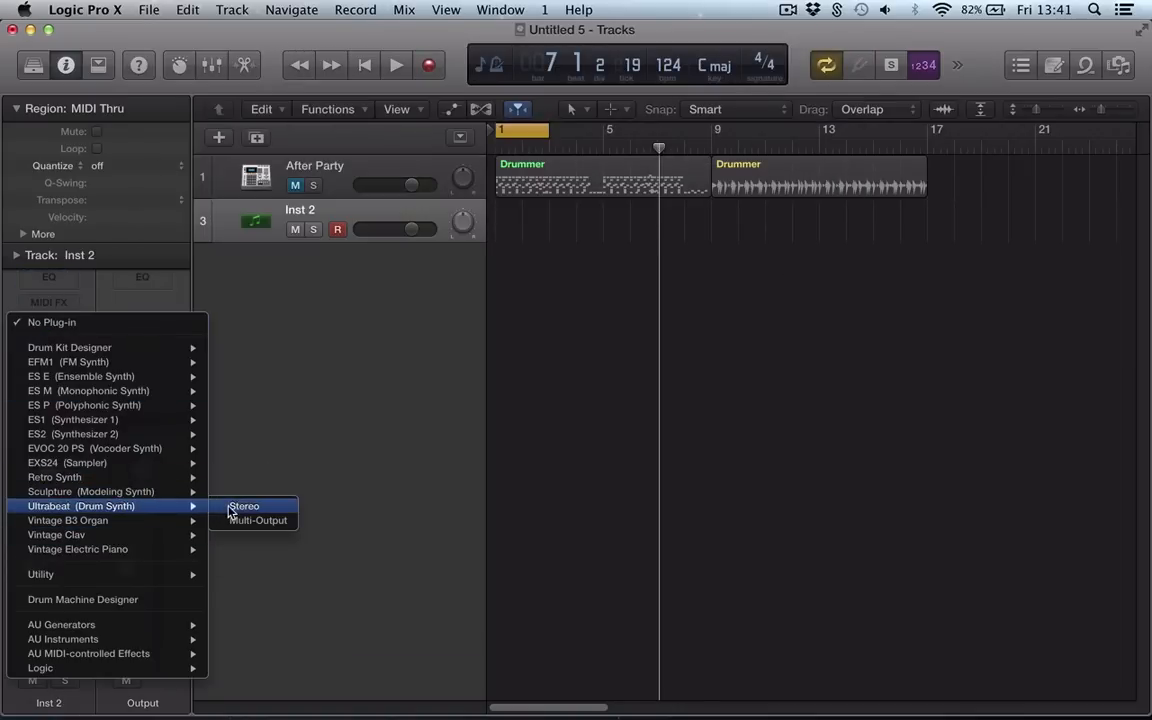
pyautogui.click(234, 505)
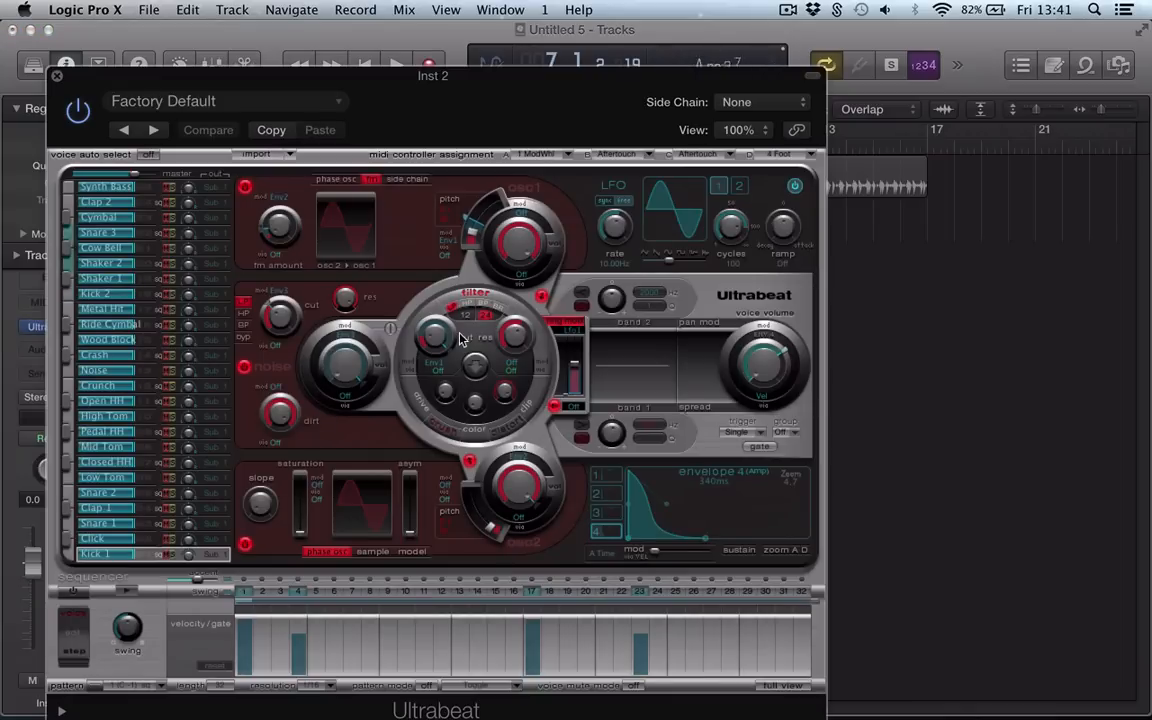
pyautogui.press('super+w')
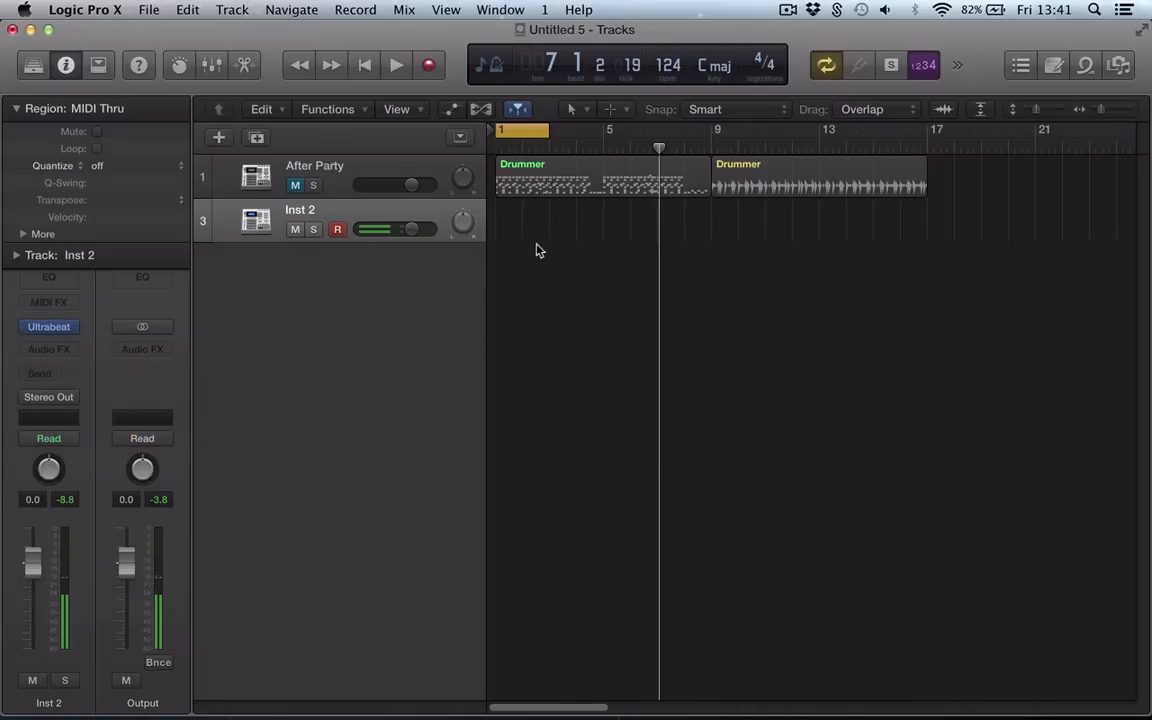
# Show the toolbar above the tracks area and bring up its customization option
pyautogui.scroll(5, 538, 252)
pyautogui.hscroll(-4, 538, 252)
pyautogui.hscroll(-4, 536, 252)
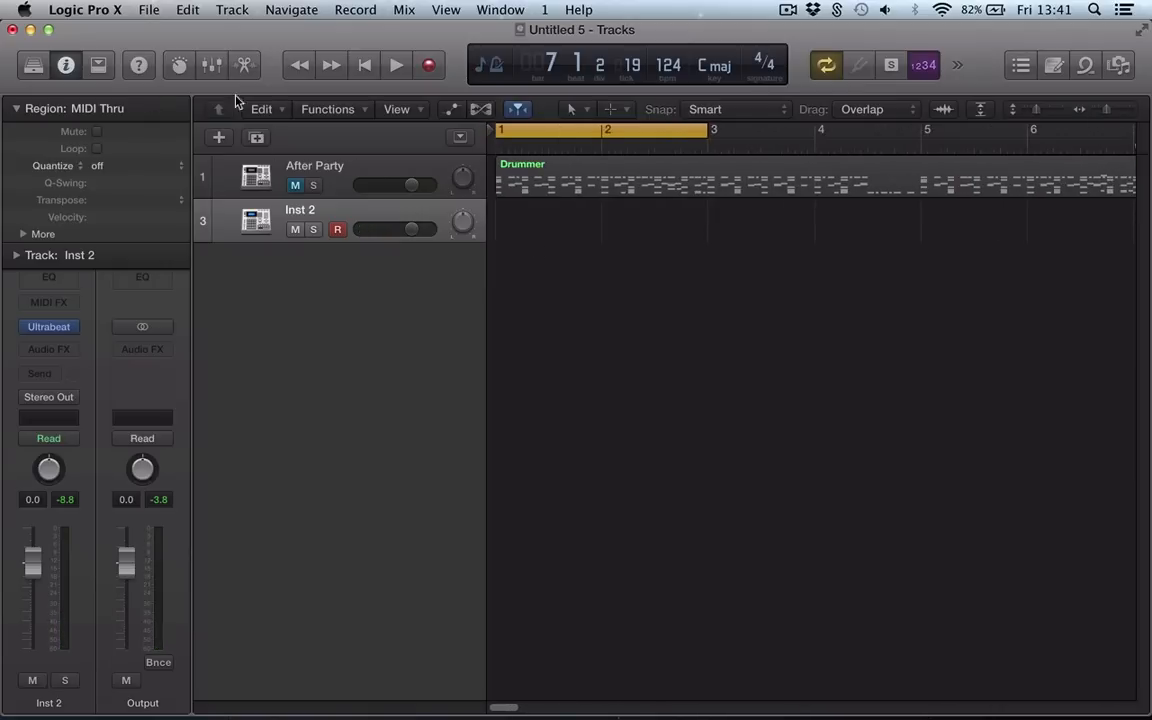
pyautogui.click(108, 65)
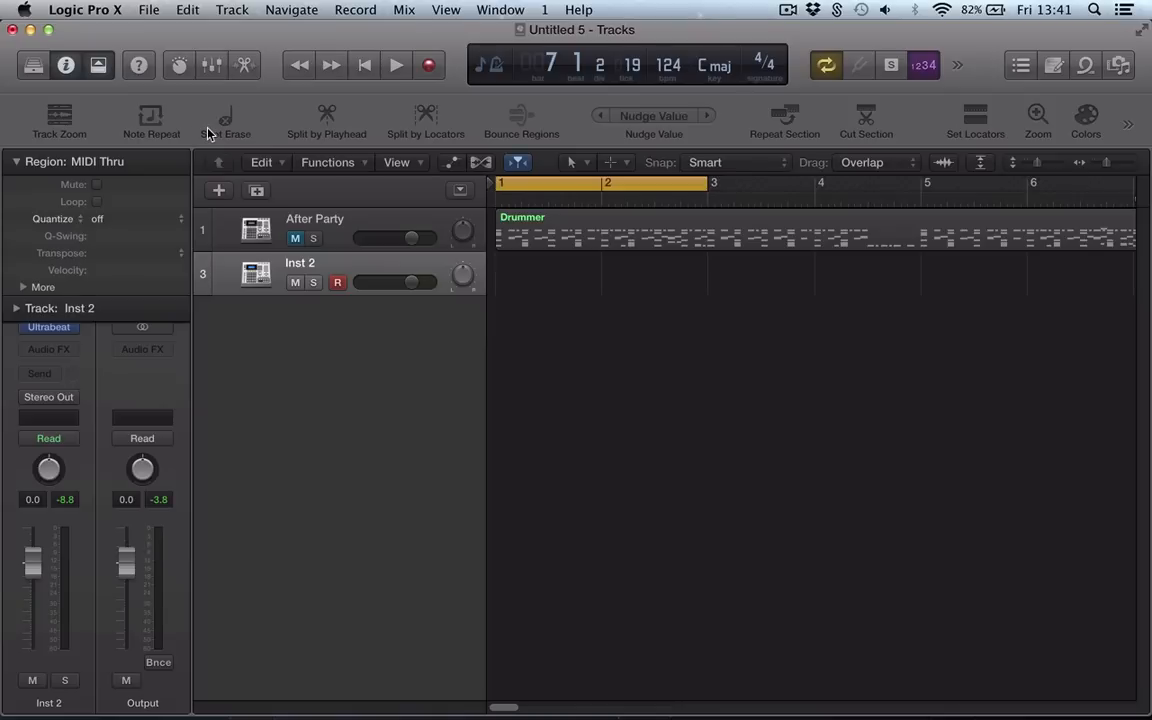
pyautogui.rightClick(104, 117)
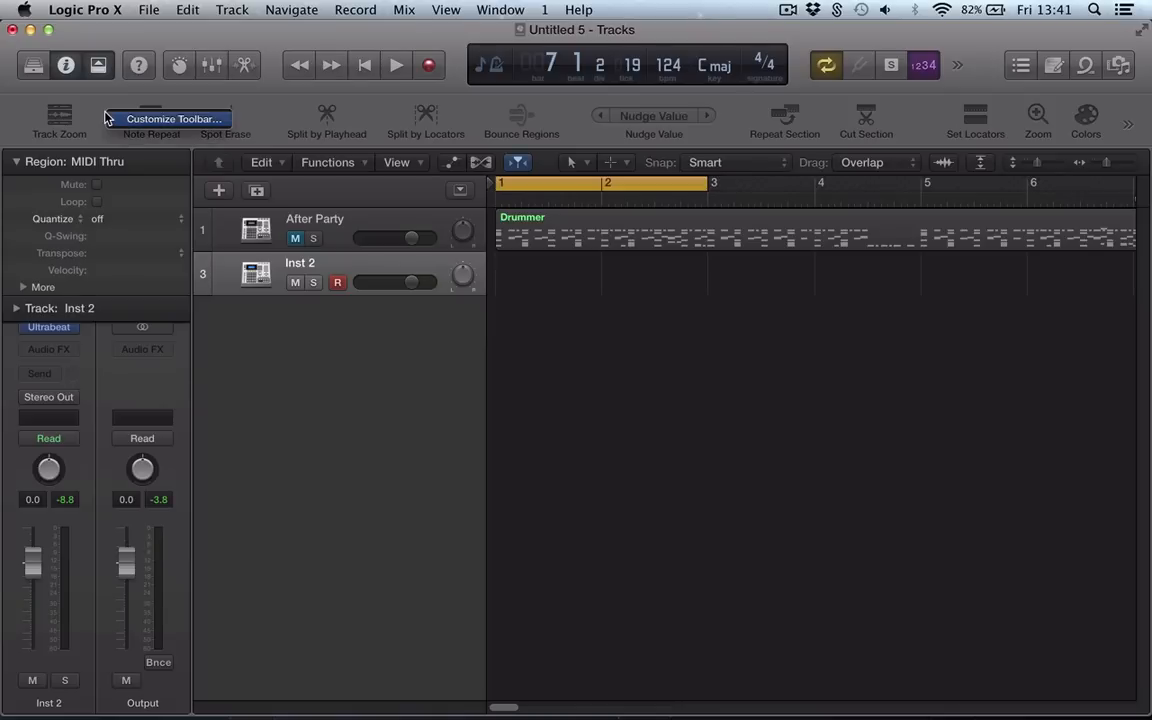
# Turn the Note Repeat and Spot Erase toolbar items off and back on in the toolbar customization
pyautogui.click(122, 119)
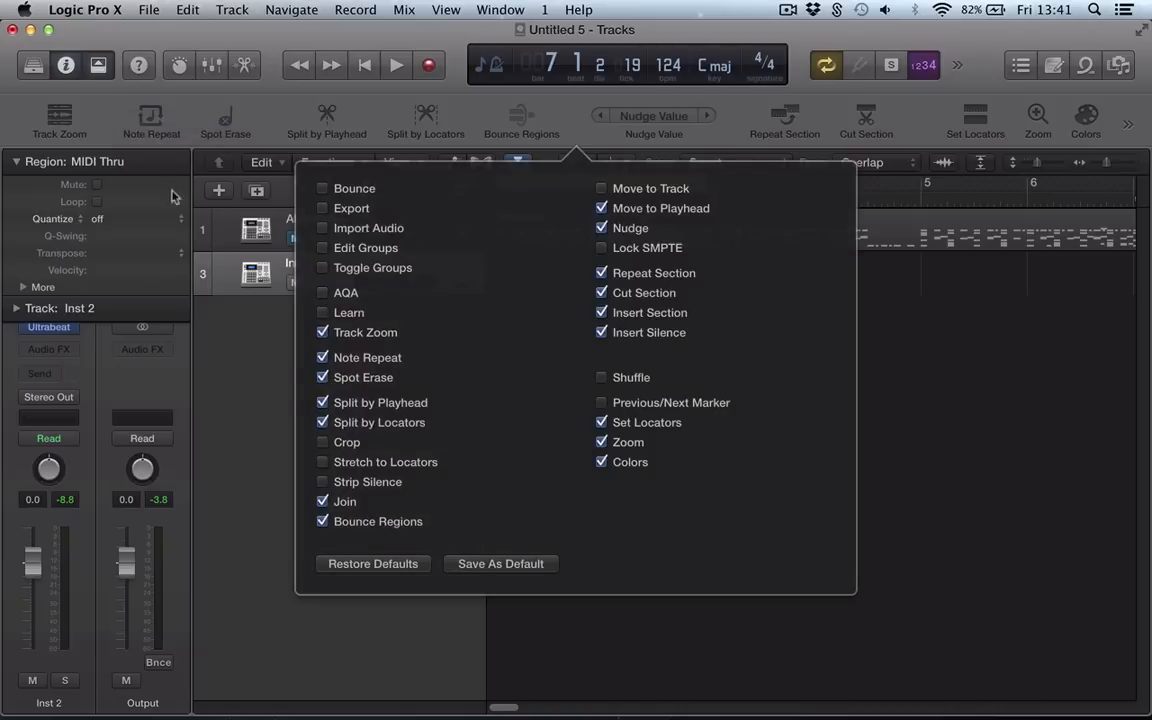
pyautogui.click(322, 357)
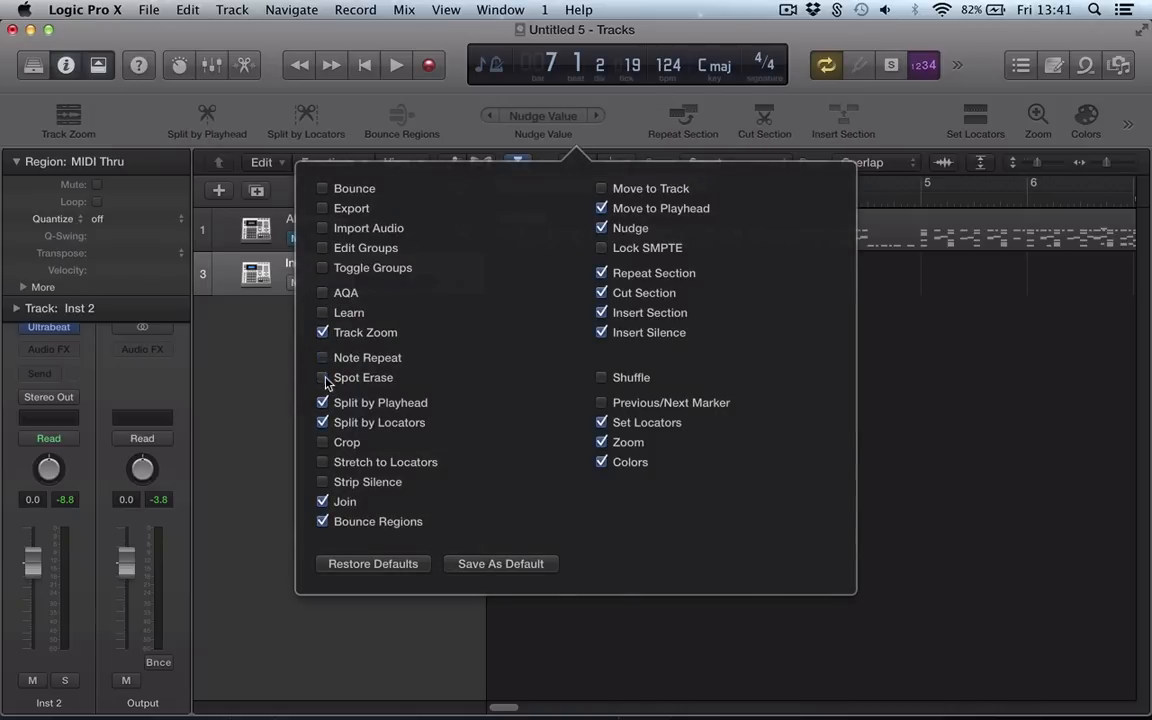
pyautogui.click(323, 357)
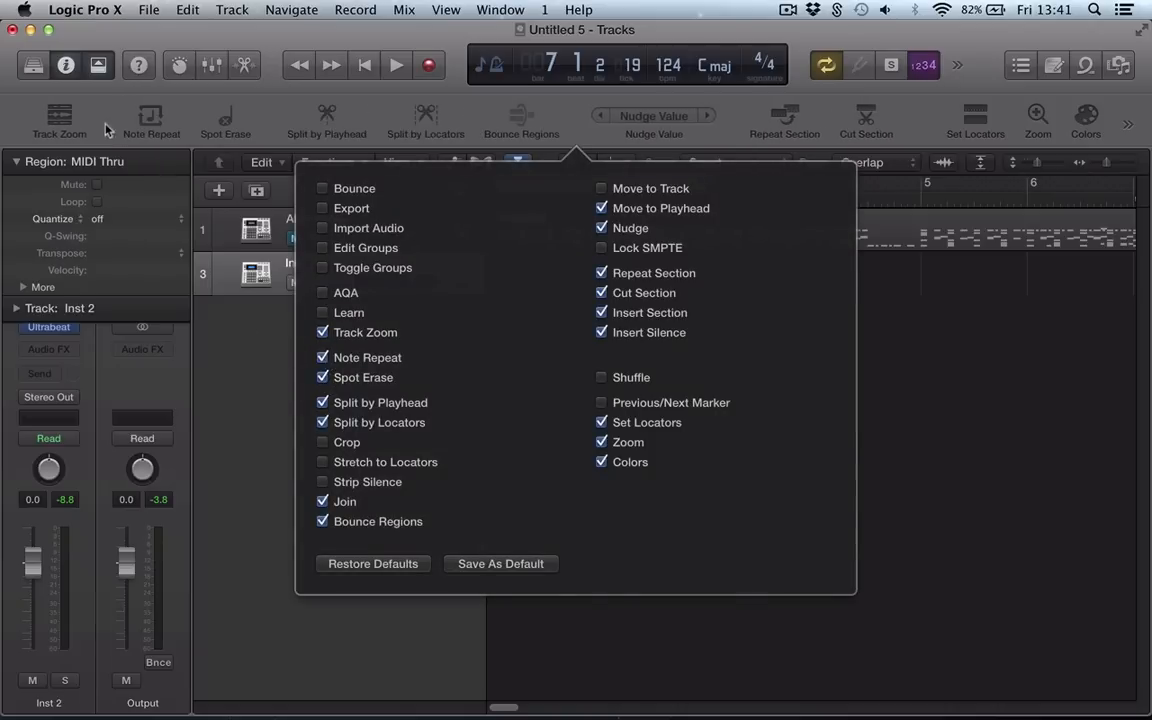
pyautogui.click(100, 116)
# Open Note Repeat, expand its full settings, and set the repeat rate to 1/4 Note
pyautogui.click(150, 118)
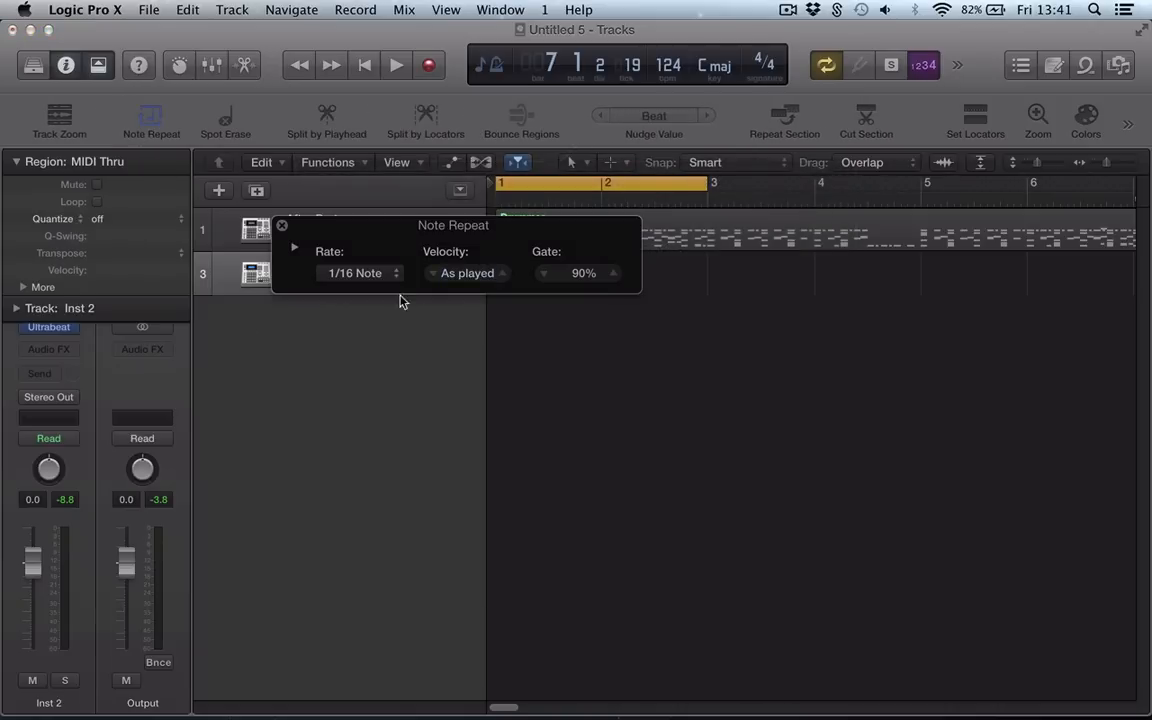
pyautogui.moveTo(330, 217); pyautogui.dragTo(322, 386)
pyautogui.click(302, 272)
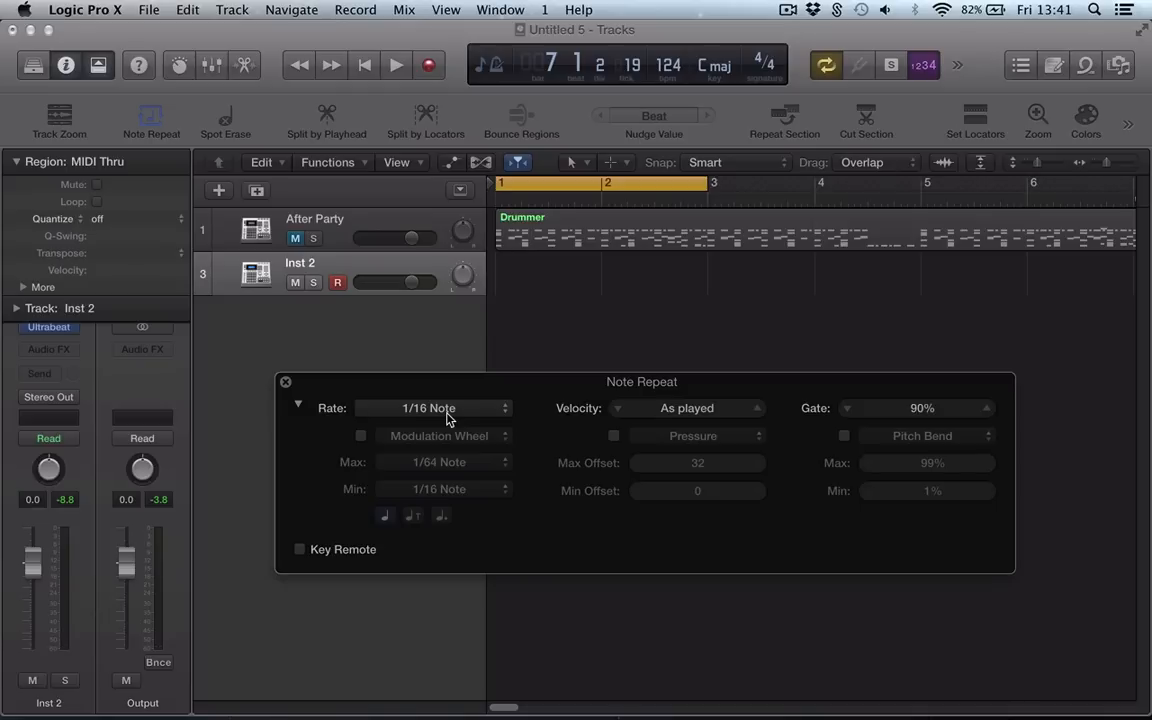
pyautogui.click(447, 412)
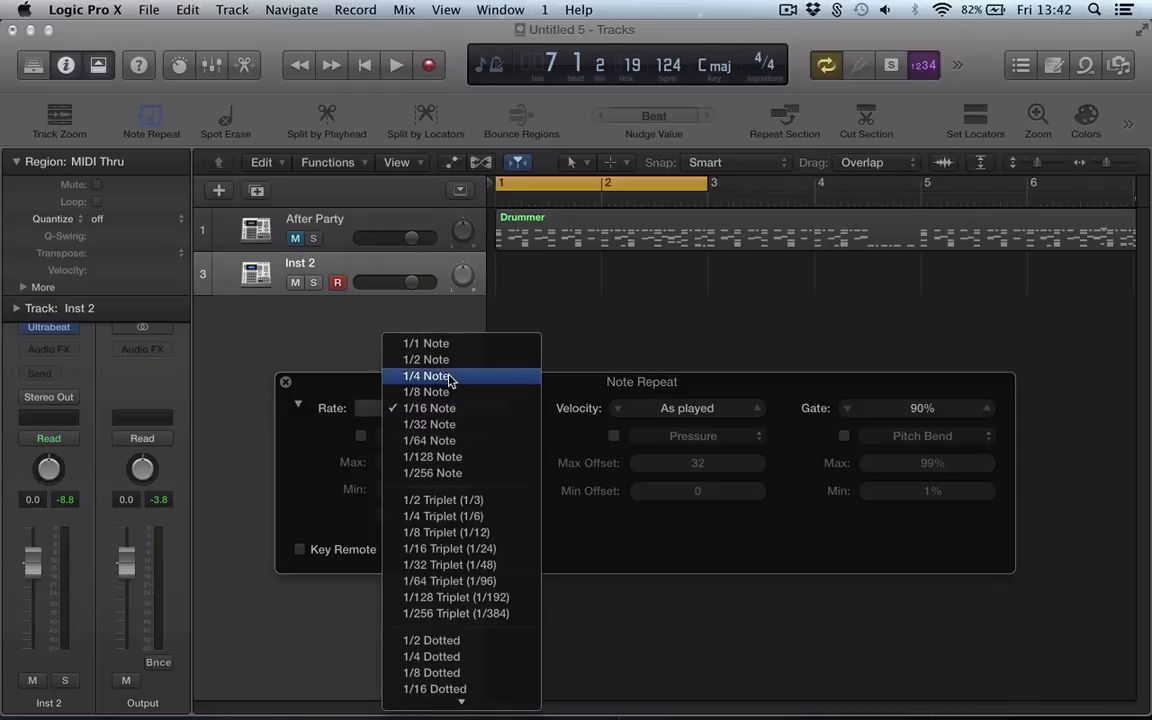
pyautogui.click(449, 377)
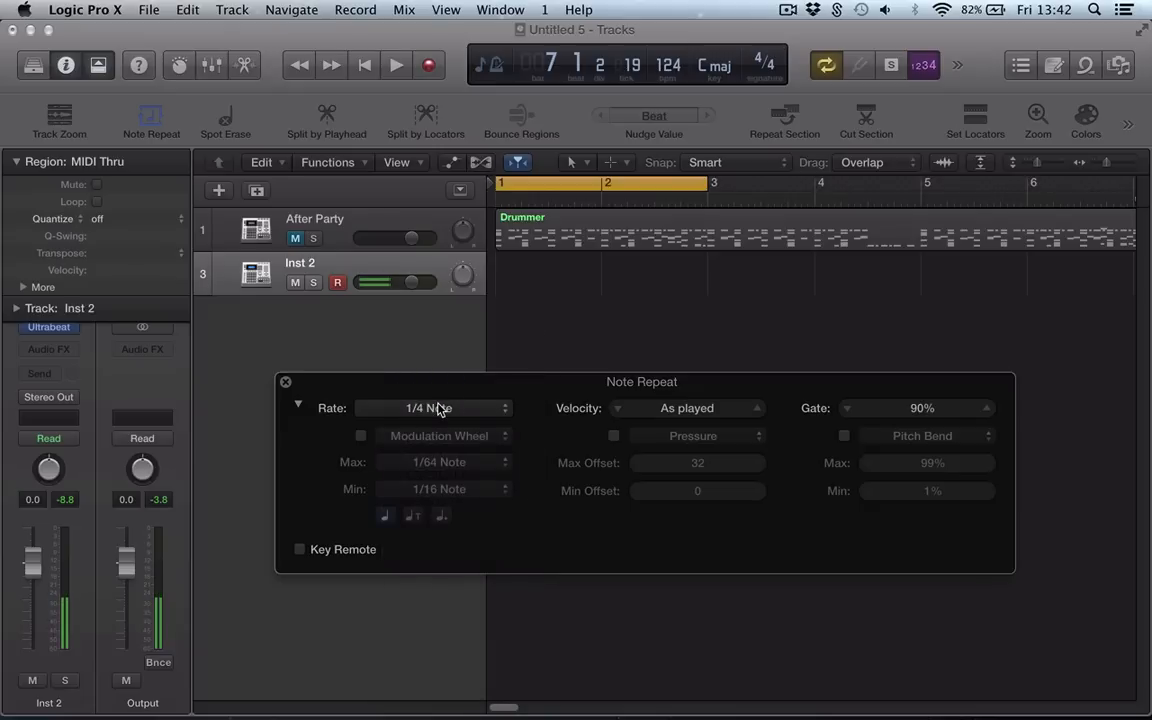
# Raise the Inst 2 channel fader to +5.3 dB and the Output fader to +3.4 dB
pyautogui.moveTo(31, 545)
pyautogui.mouseDown()
pyautogui.moveTo(32, 495)
pyautogui.moveTo(40, 533)
pyautogui.mouseUp()
pyautogui.moveTo(127, 572); pyautogui.dragTo(130, 545)
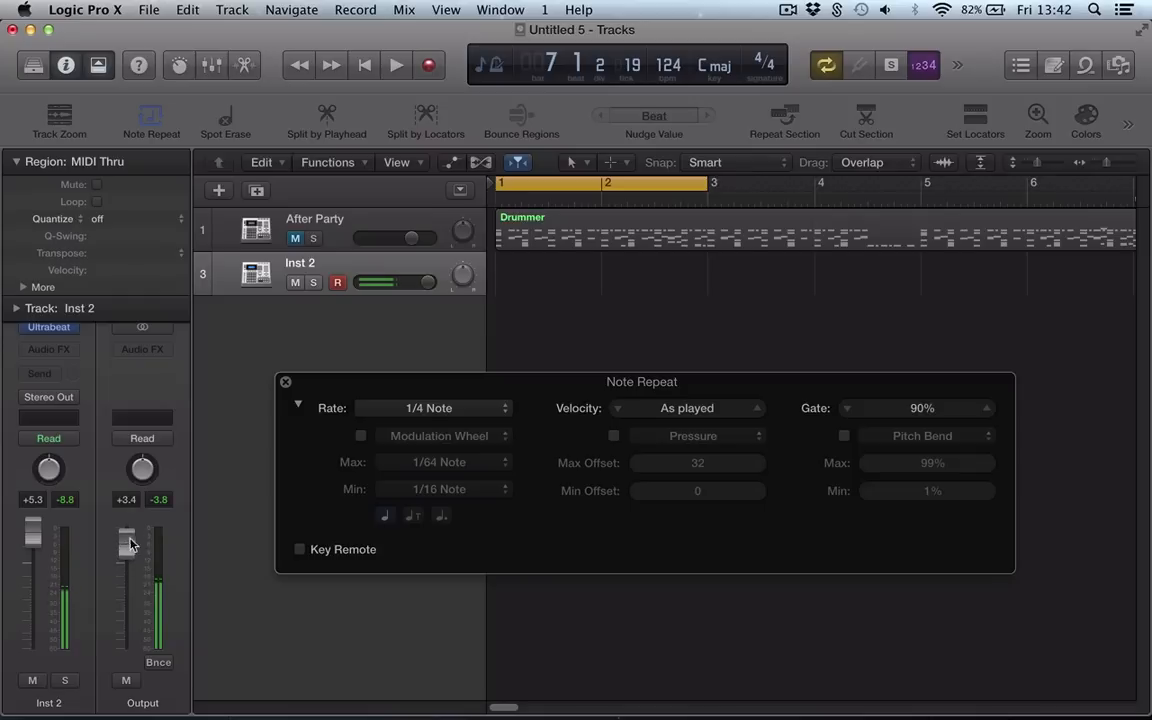
# Record a two-bar 1/4-note repeat pattern on the Inst 2 track and check its notes in the Piano Roll
pyautogui.press('r')
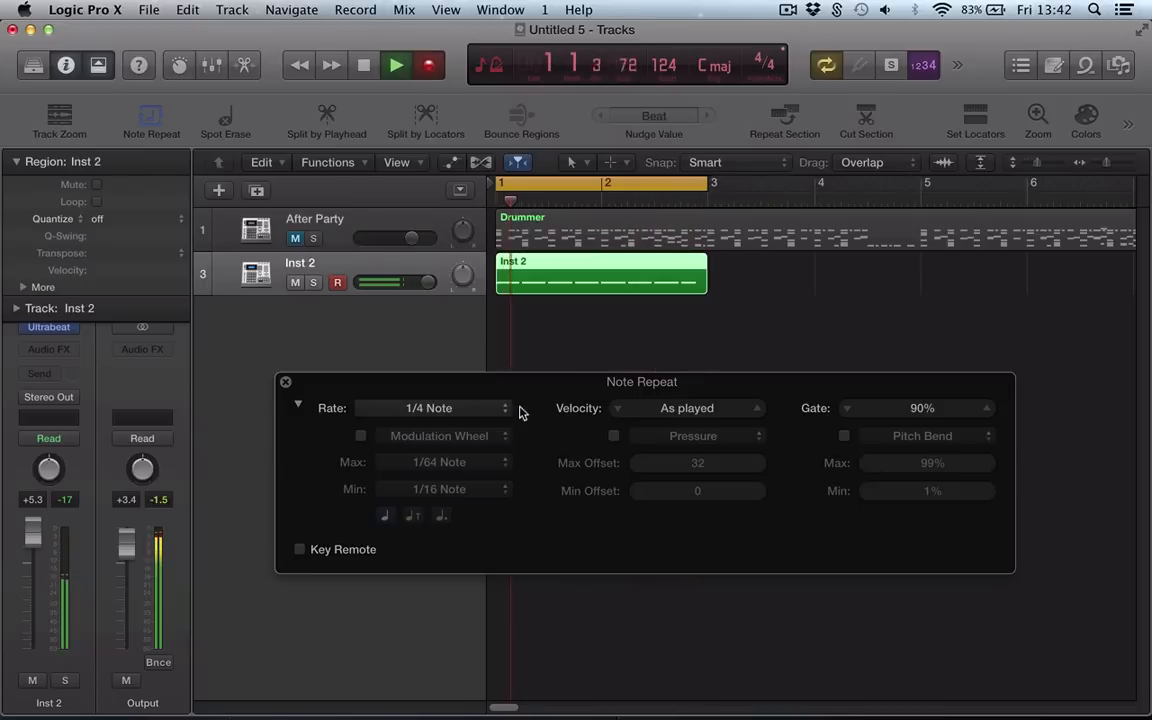
pyautogui.press('space')
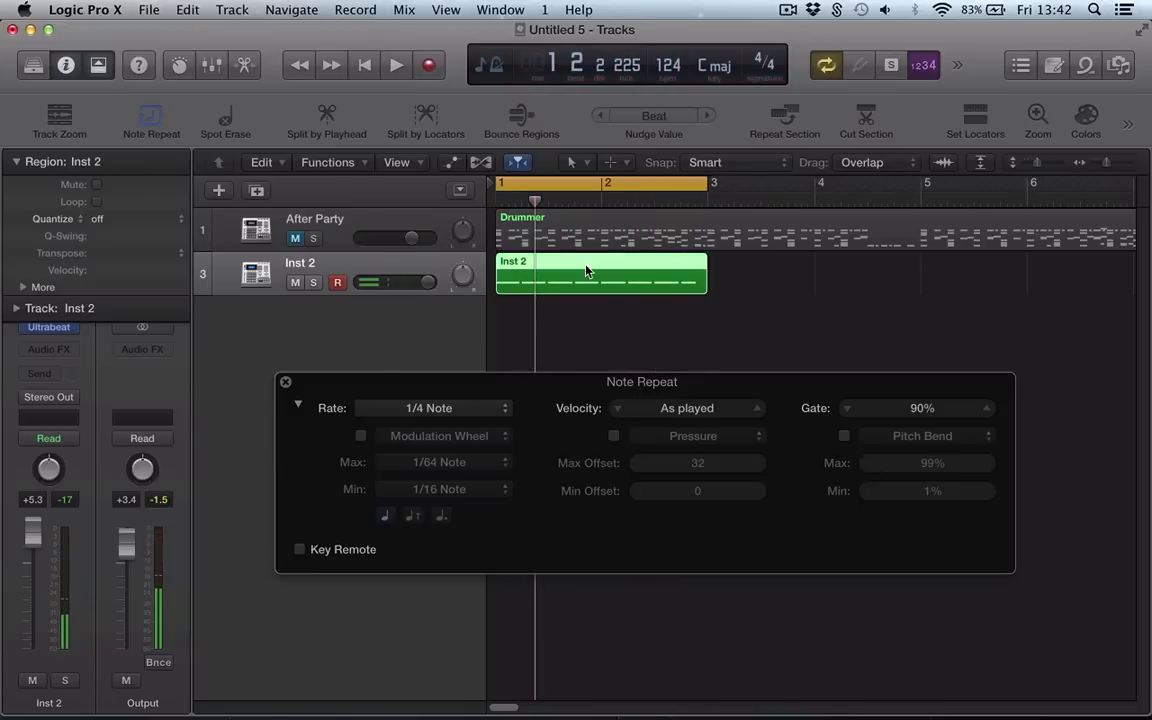
pyautogui.press('e')
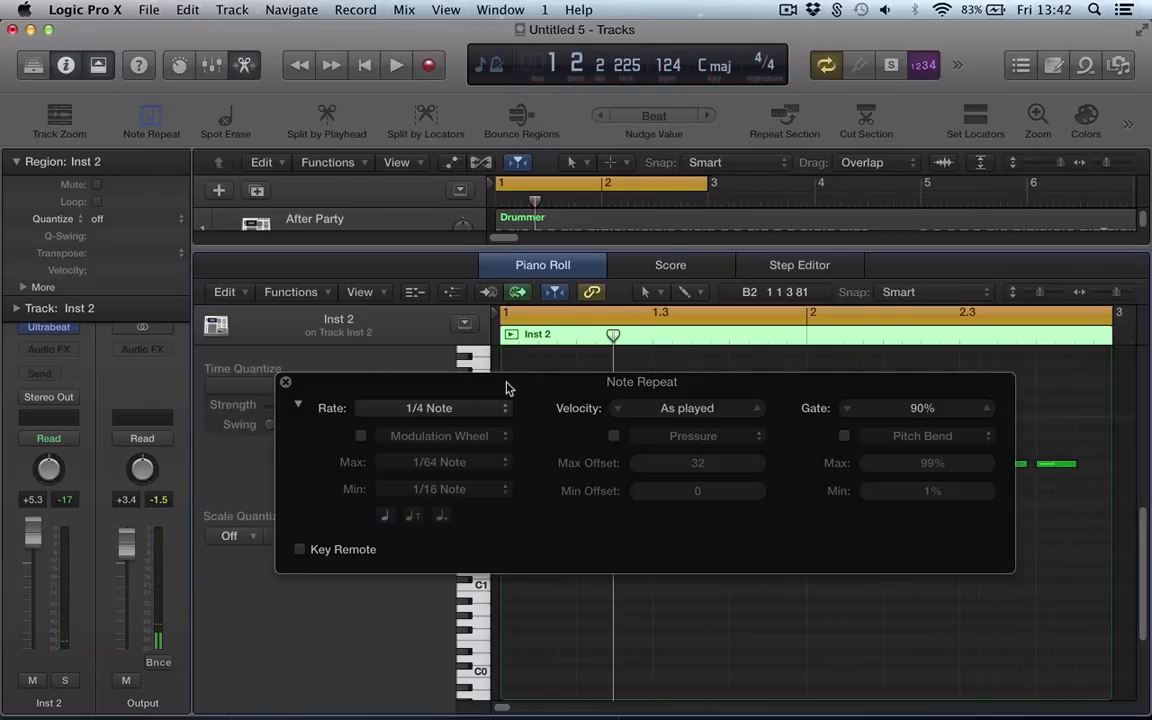
pyautogui.moveTo(506, 388); pyautogui.dragTo(556, 408)
pyautogui.press('e')
pyautogui.click(540, 316)
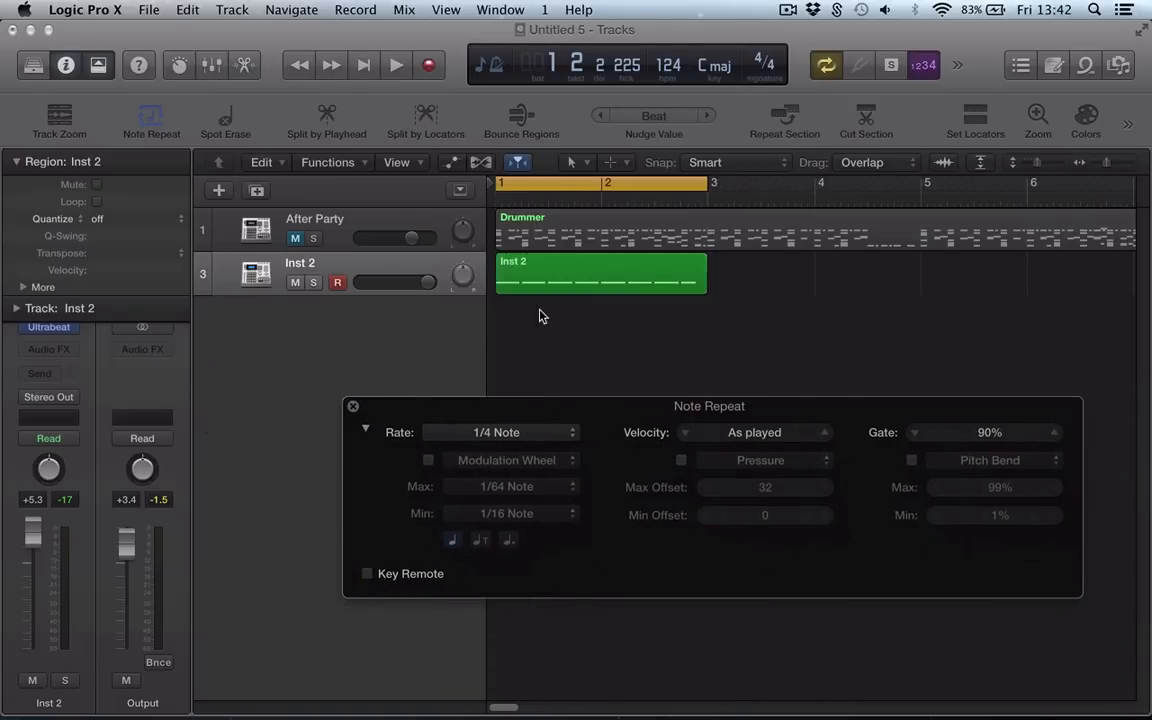
# Overdub more repeated notes into the Inst 2 region with the rate at 1/8 Note and at 1/16 Note
pyautogui.press('space')
pyautogui.click(548, 290)
pyautogui.click(505, 447)
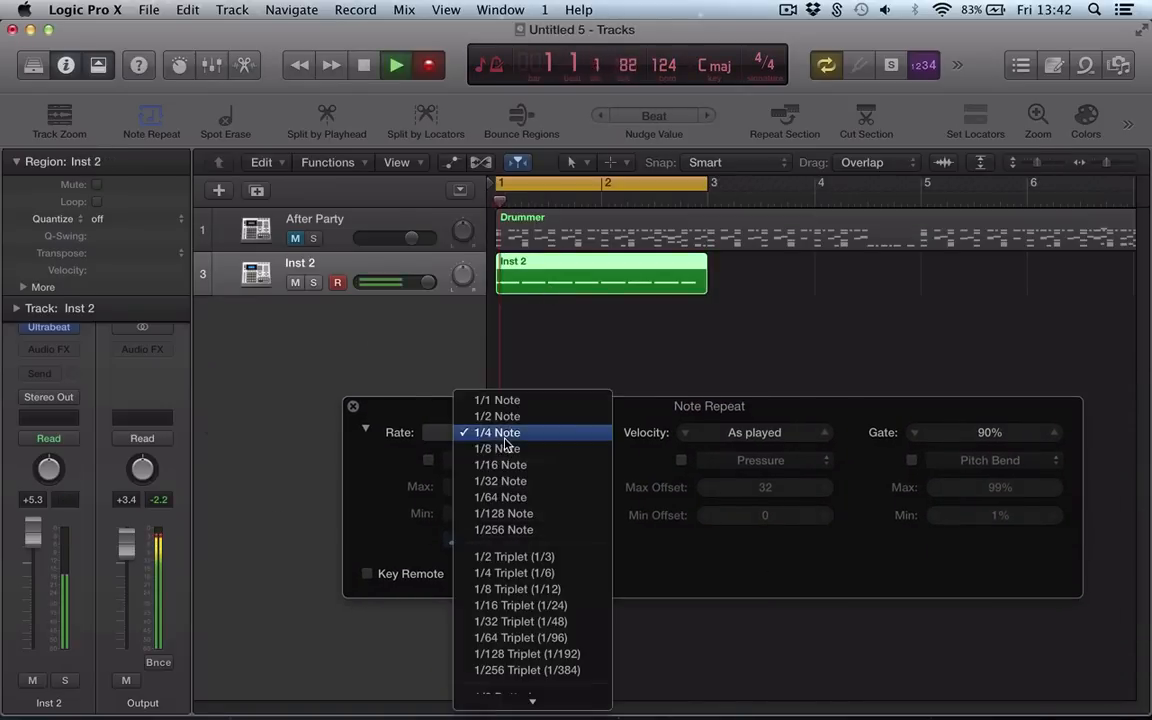
pyautogui.click(502, 455)
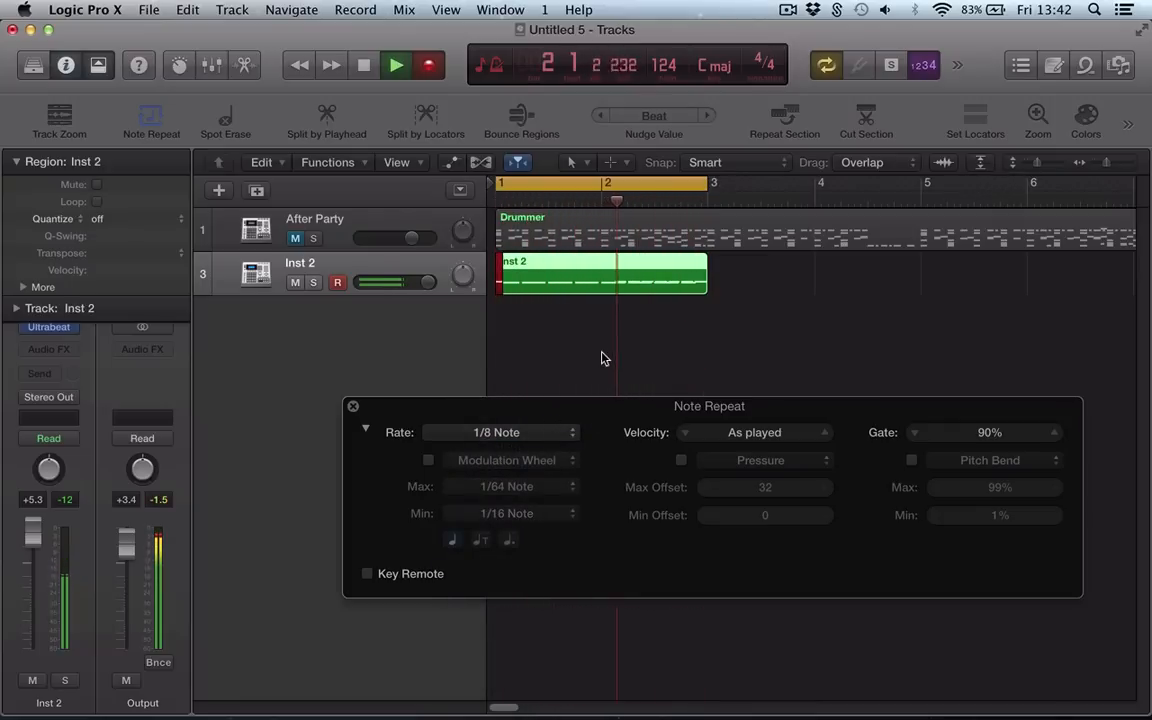
pyautogui.click(496, 438)
pyautogui.click(500, 449)
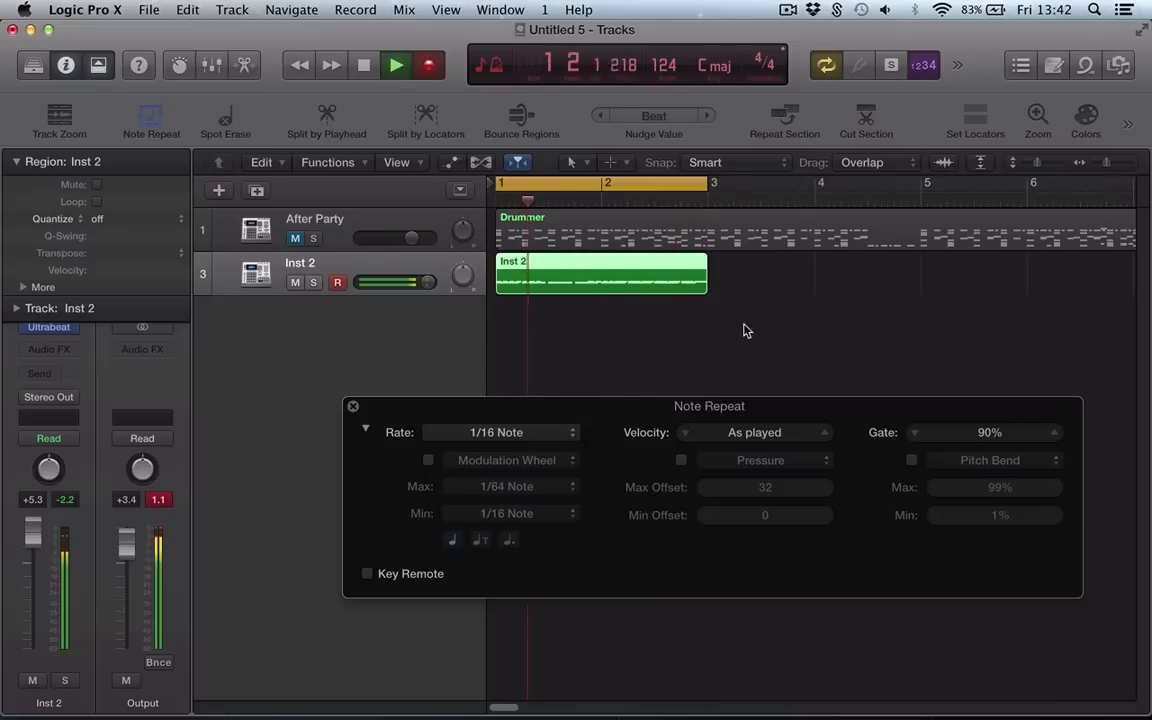
pyautogui.press('space')
# Examine the recorded repeat notes of the Inst 2 region in the Piano Roll and close the editor
pyautogui.moveTo(746, 373); pyautogui.dragTo(610, 283)
pyautogui.doubleClick(610, 283)
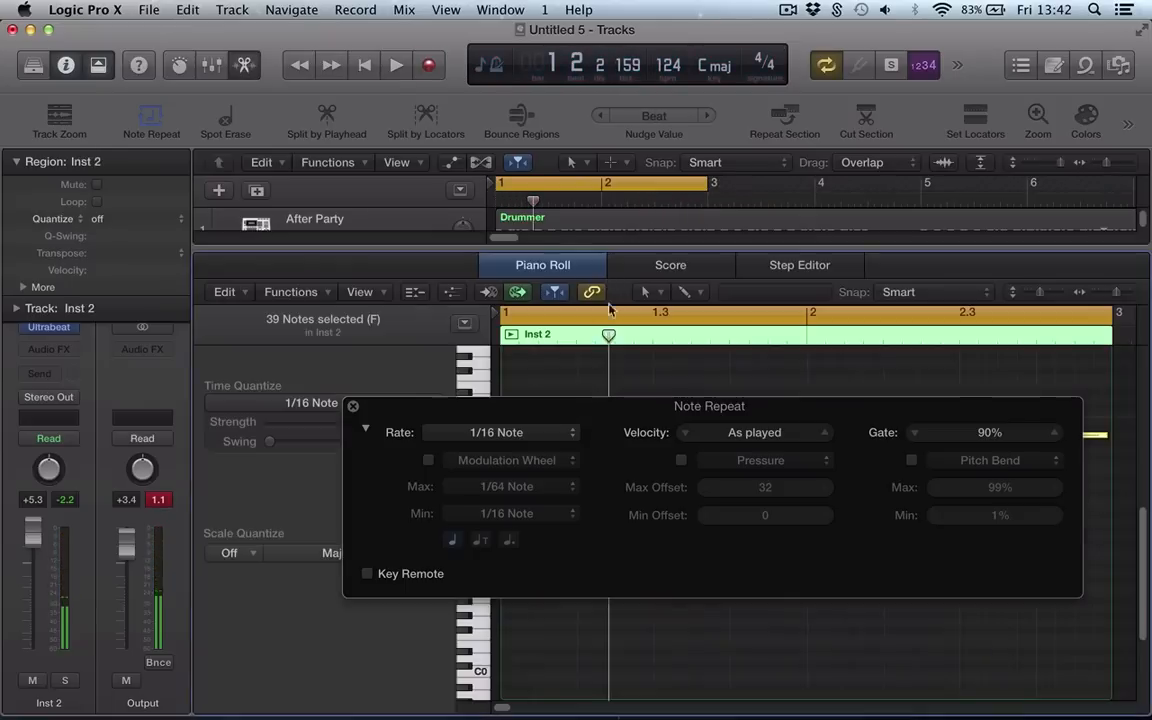
pyautogui.moveTo(573, 404); pyautogui.dragTo(666, 558)
pyautogui.scroll(1, 740, 473)
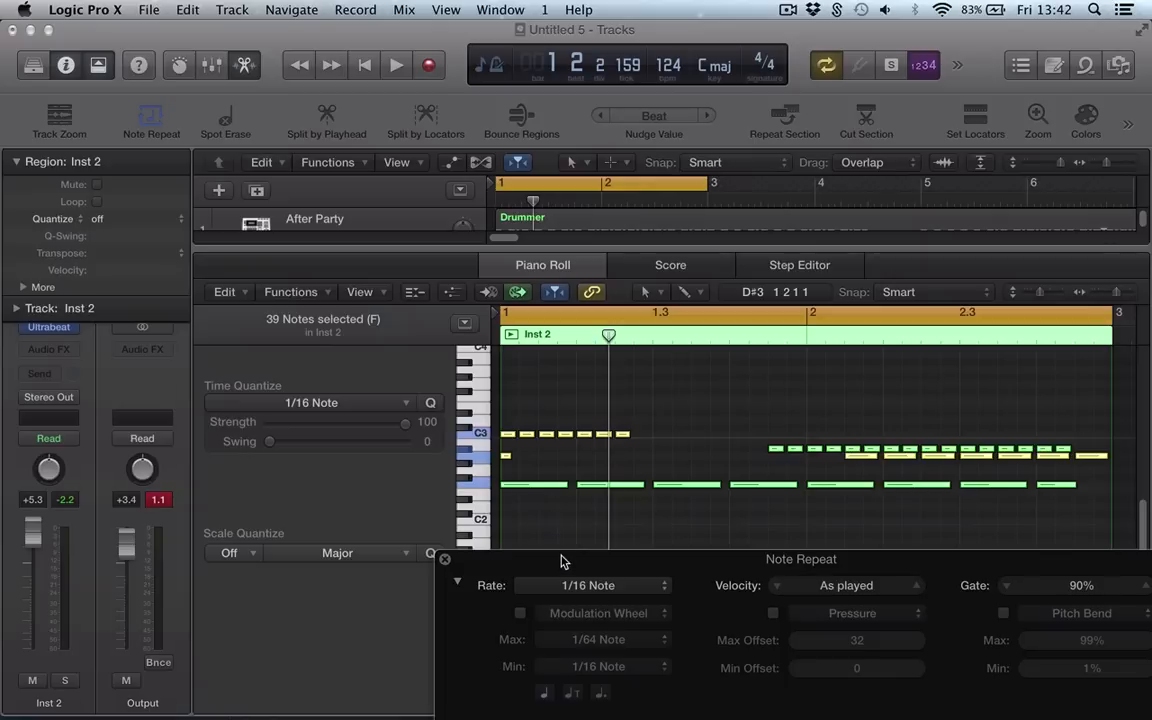
pyautogui.moveTo(562, 562); pyautogui.dragTo(362, 342)
pyautogui.press('e')
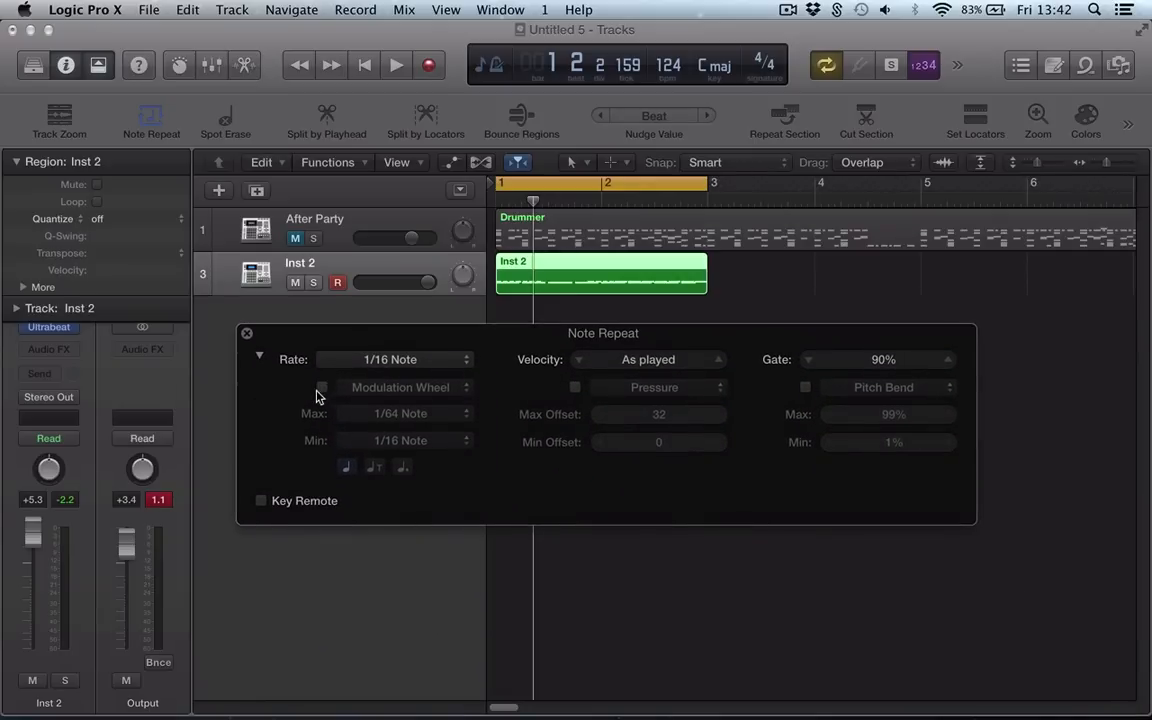
# Enable Modulation Wheel control of the Note Repeat rate
pyautogui.click(356, 364)
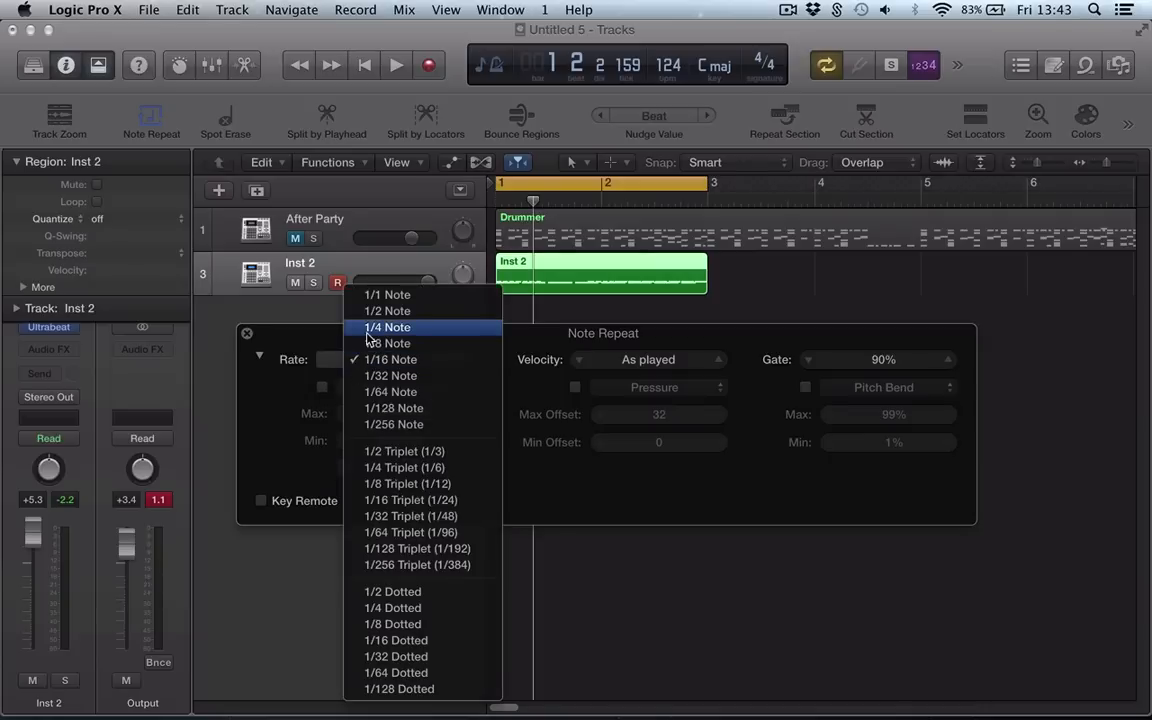
pyautogui.click(373, 338)
pyautogui.click(321, 388)
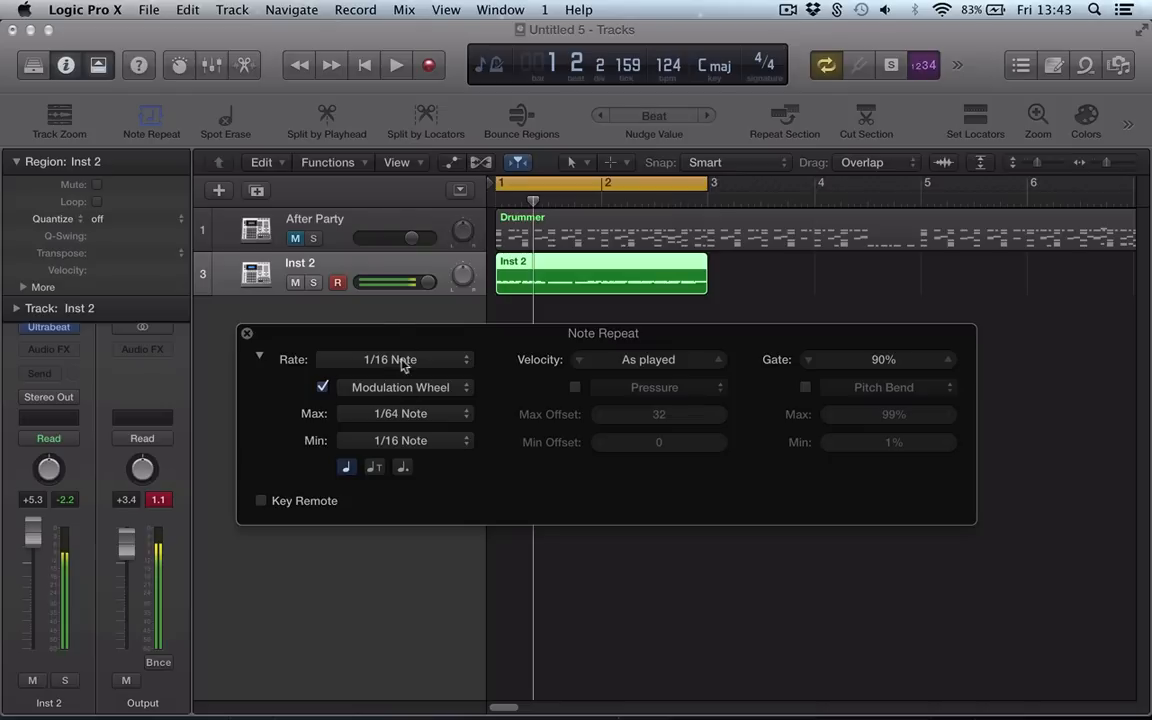
pyautogui.click(402, 361)
pyautogui.click(297, 409)
# Set the Modulation Wheel rate range to a minimum of 1/4 Note and a maximum of 1/256 Note
pyautogui.click(392, 440)
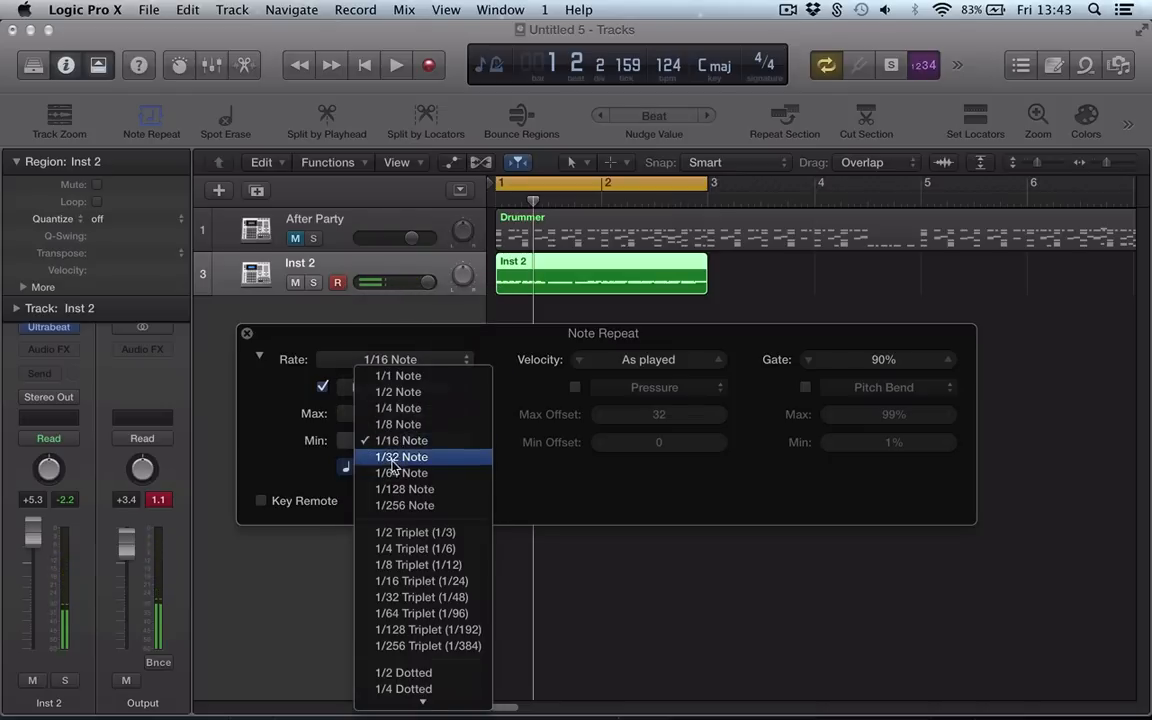
pyautogui.click(397, 409)
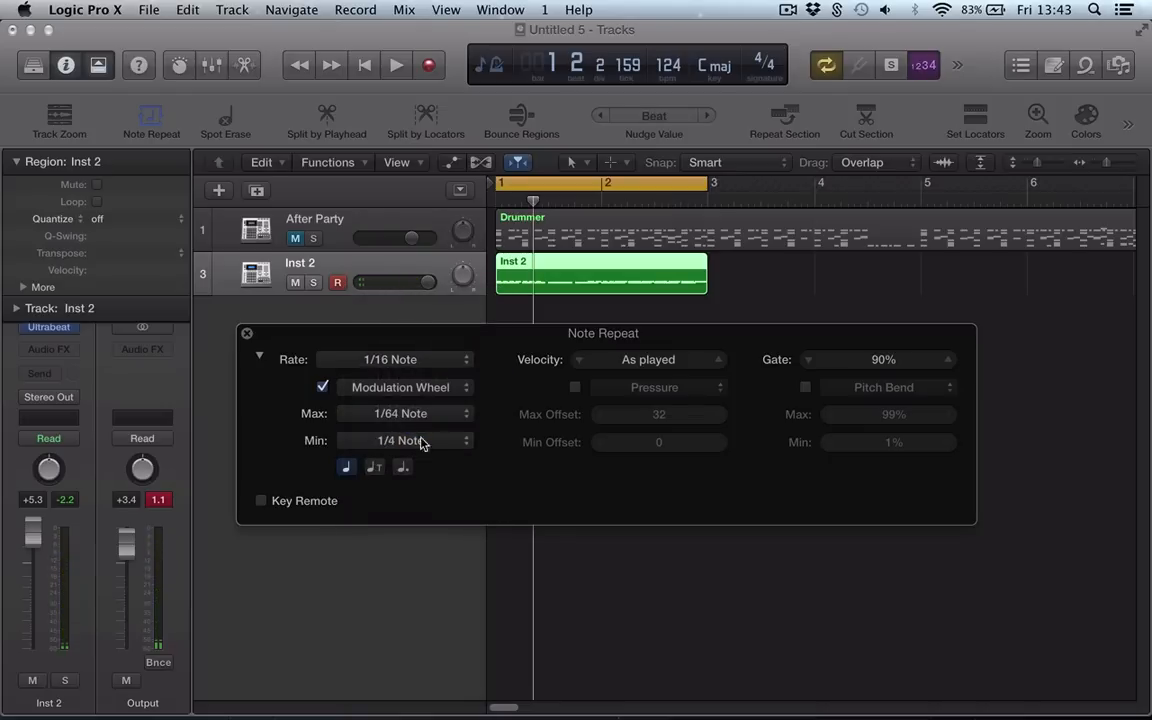
pyautogui.click(405, 442)
pyautogui.click(309, 451)
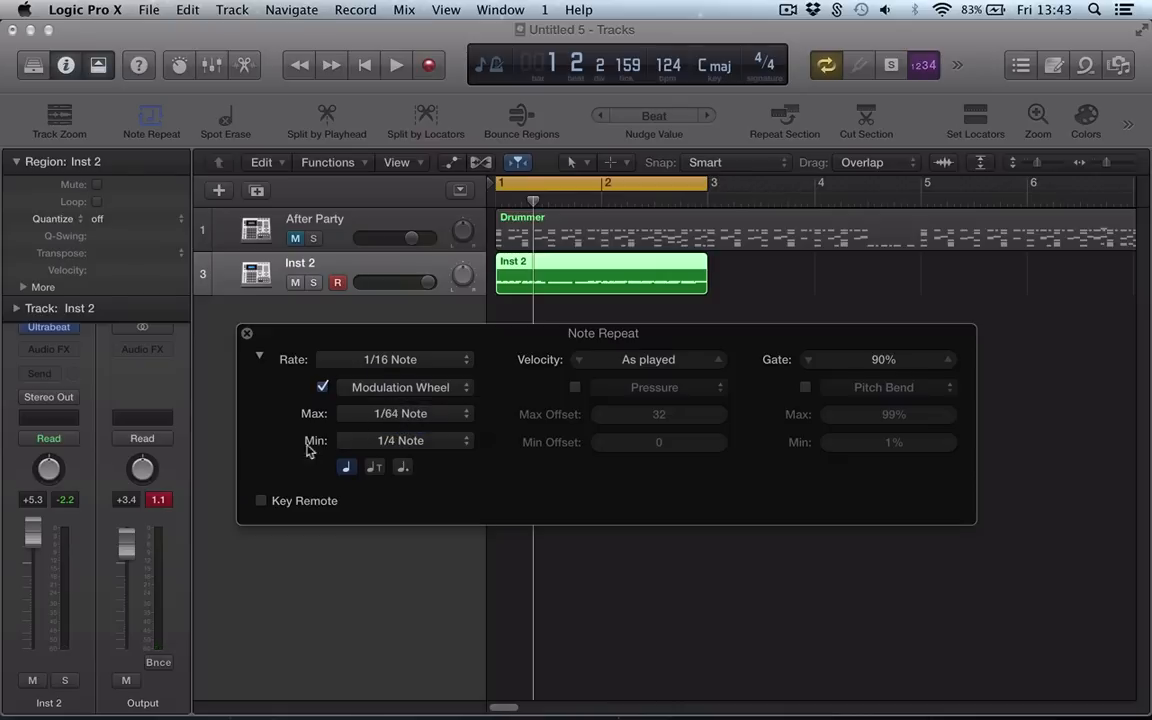
pyautogui.click(389, 420)
pyautogui.click(395, 447)
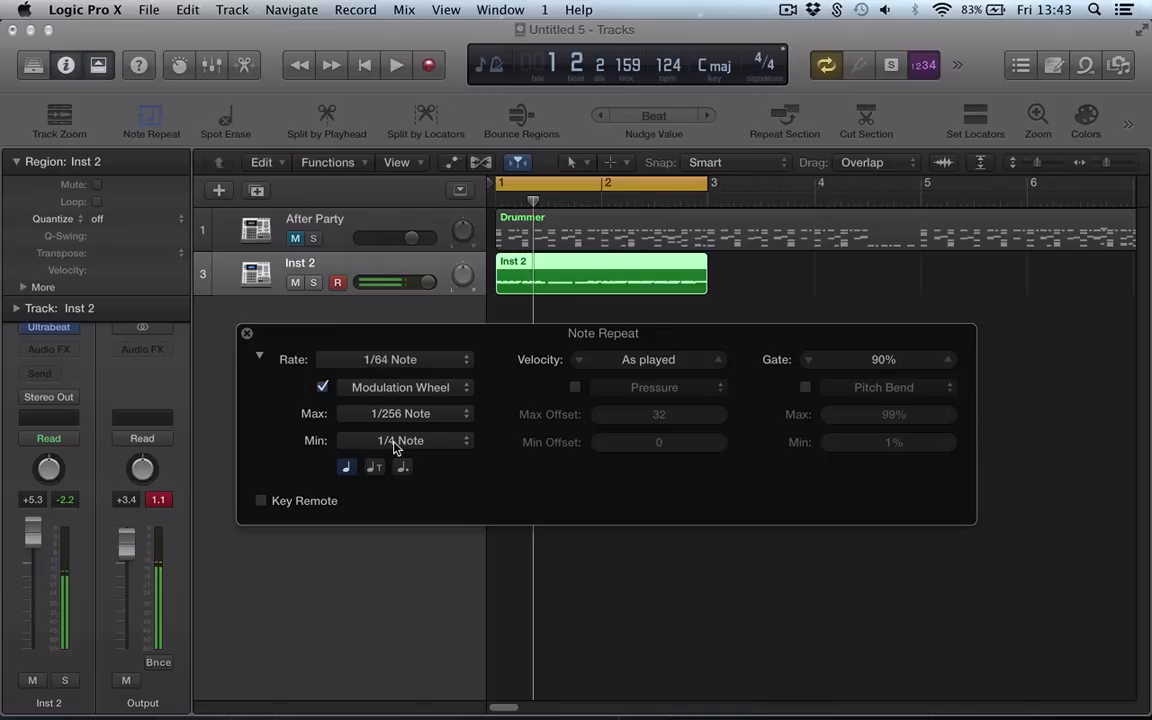
# Try the triplet and dotted options for the Note Repeat rate range and close the Note Repeat window
pyautogui.click(380, 468)
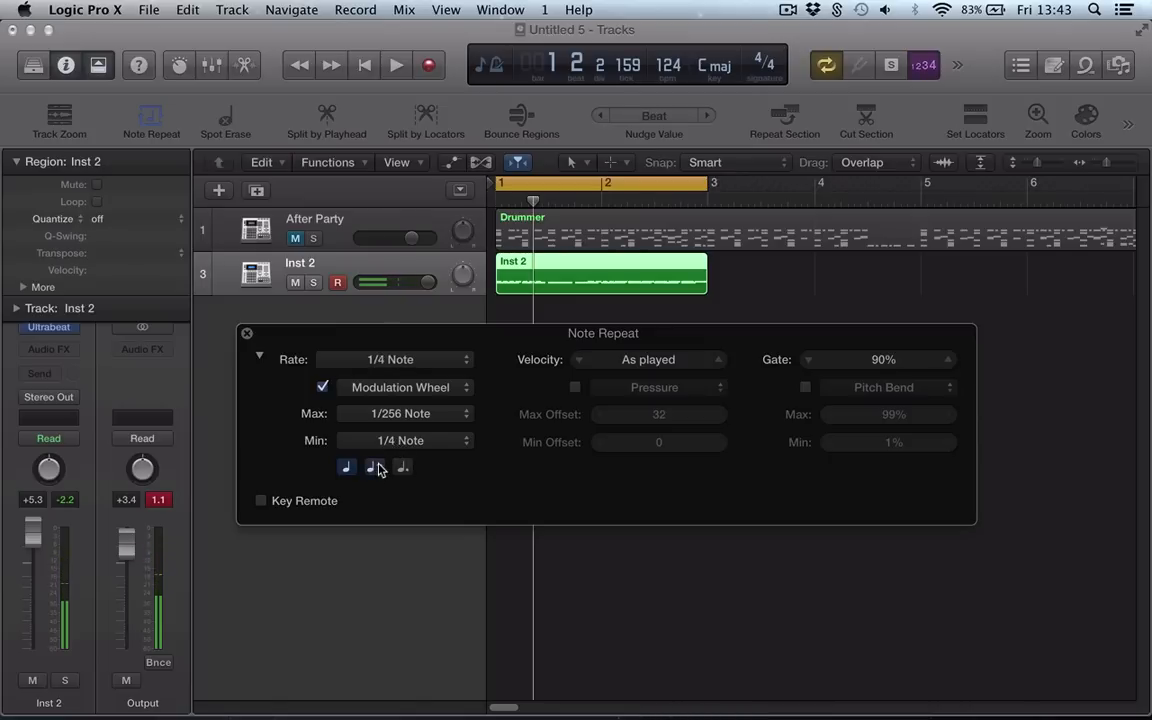
pyautogui.click(401, 470)
pyautogui.click(372, 469)
pyautogui.click(372, 470)
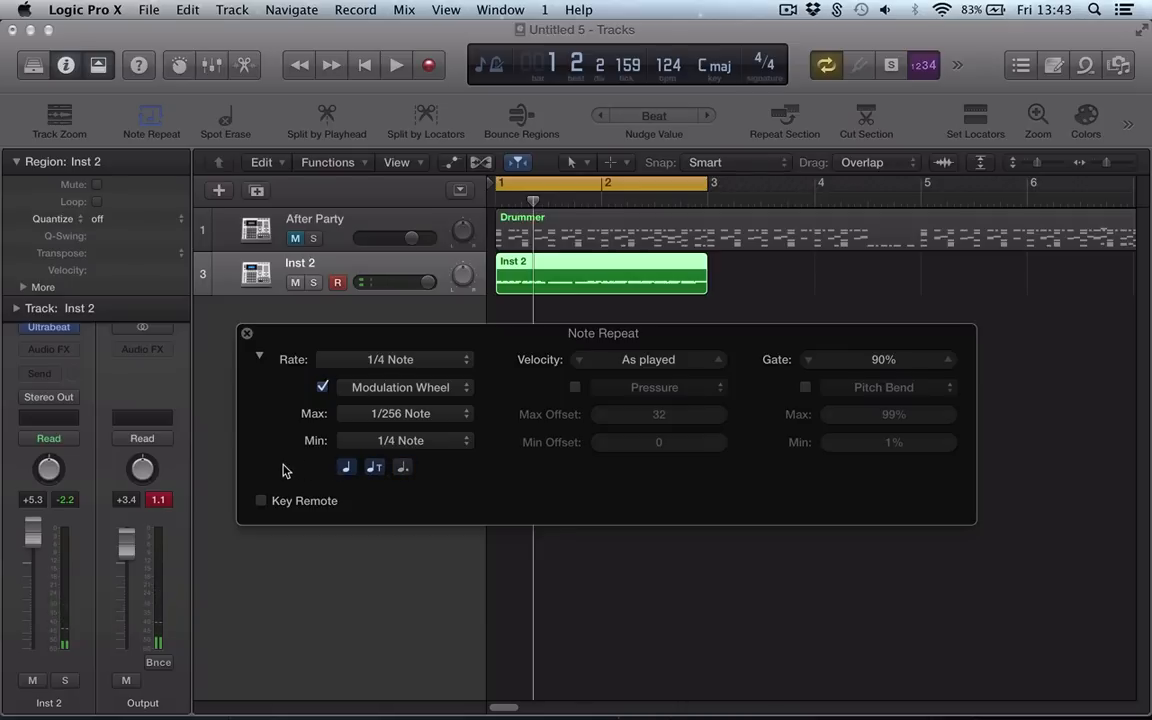
pyautogui.click(374, 470)
pyautogui.click(248, 336)
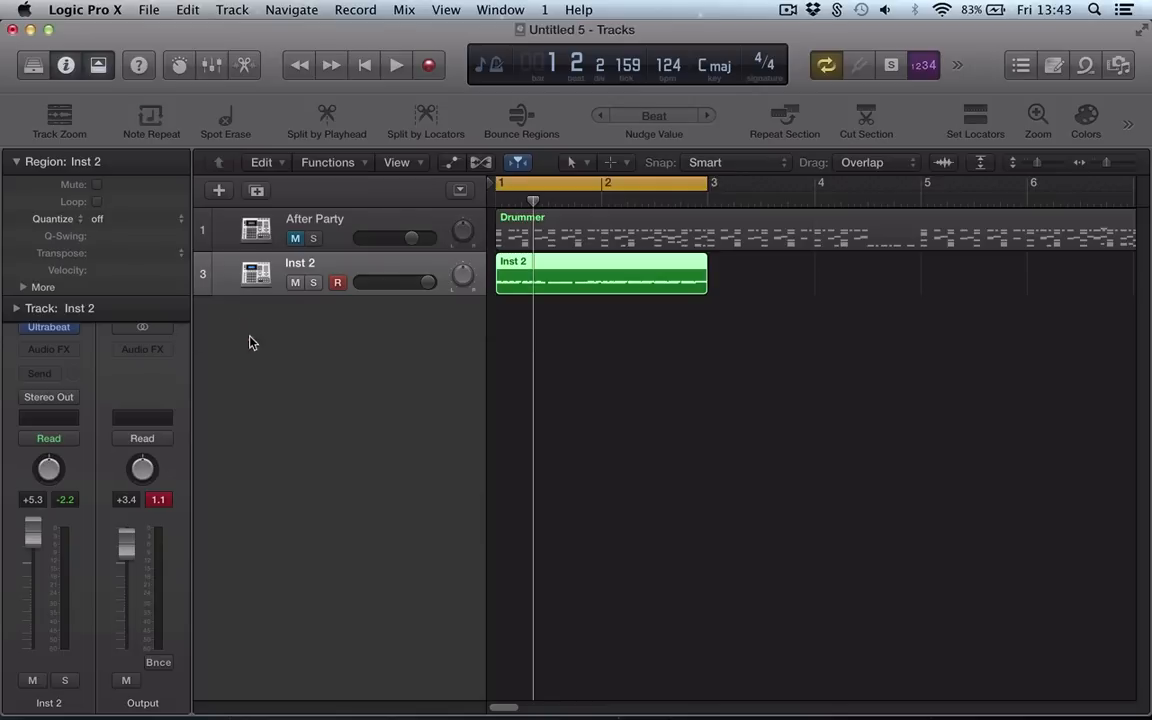
# Open Spot Erase and erase notes from the Inst 2 region during playback, with the region shown in the Piano Roll
pyautogui.click(225, 126)
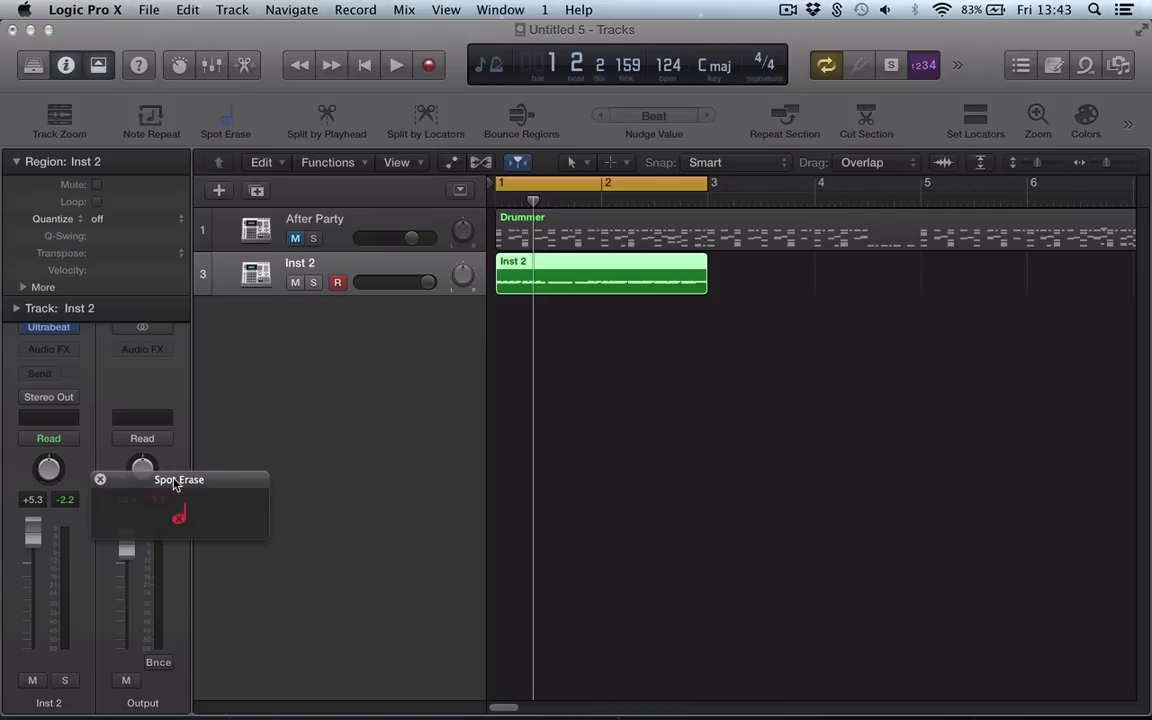
pyautogui.moveTo(175, 480)
pyautogui.mouseDown()
pyautogui.moveTo(470, 362)
pyautogui.moveTo(706, 398)
pyautogui.mouseUp()
pyautogui.press('space')
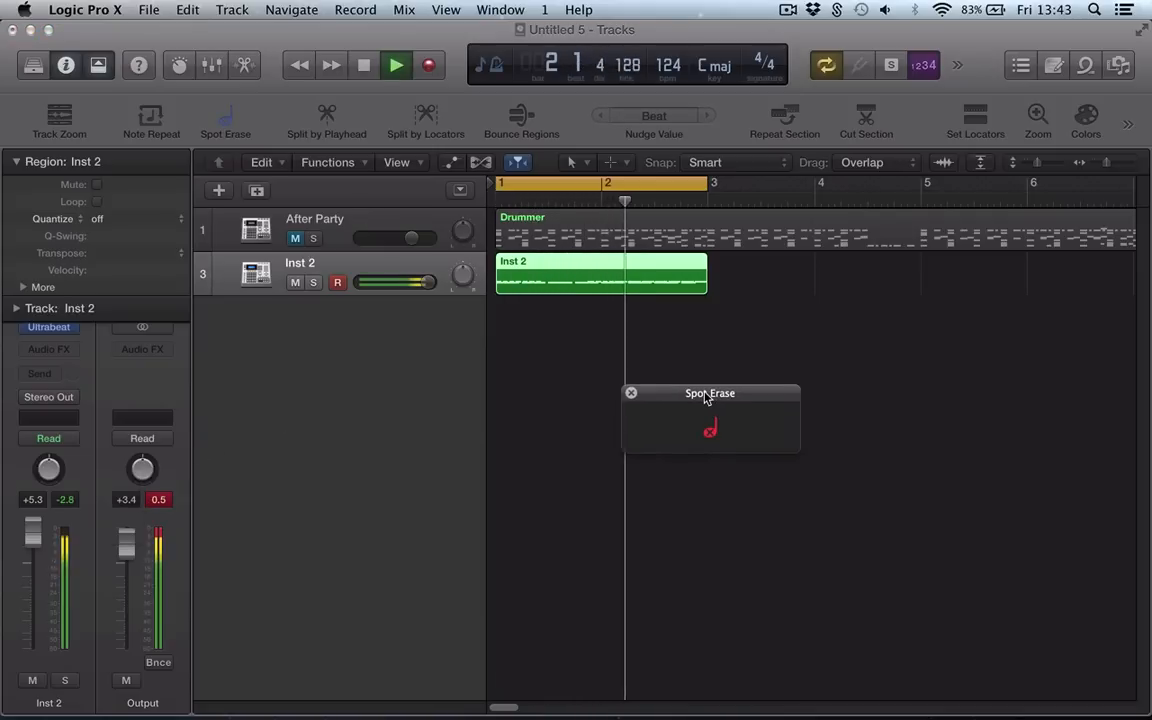
pyautogui.doubleClick(665, 290)
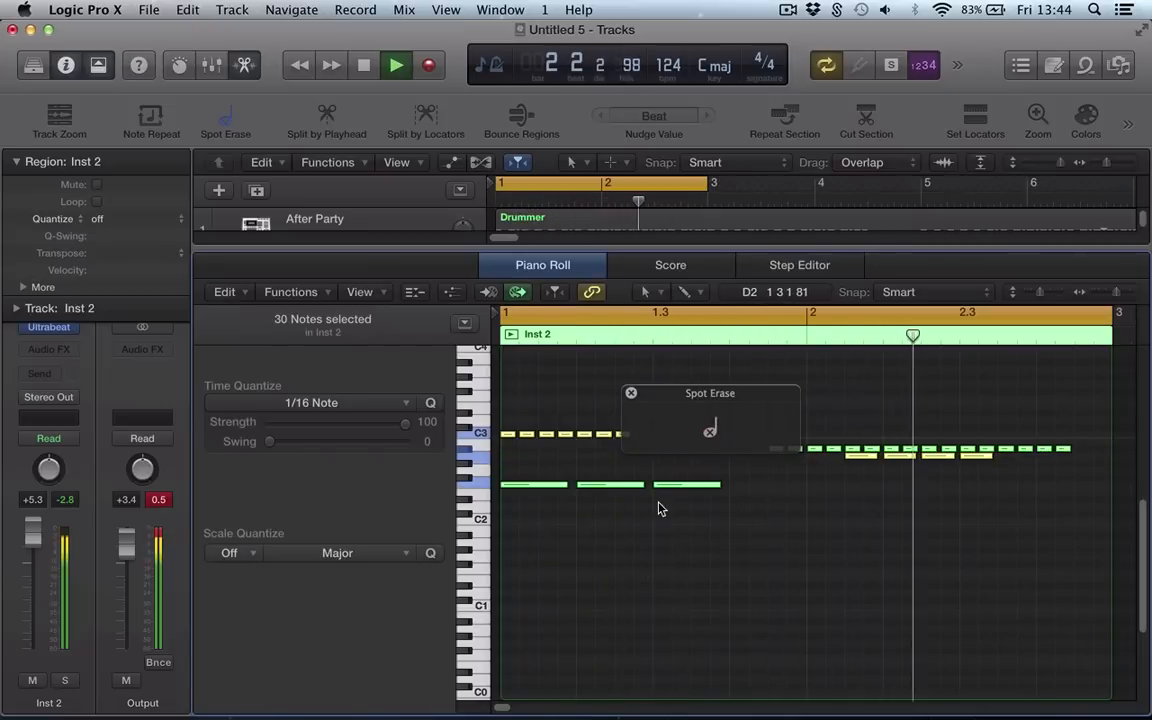
pyautogui.press('space')
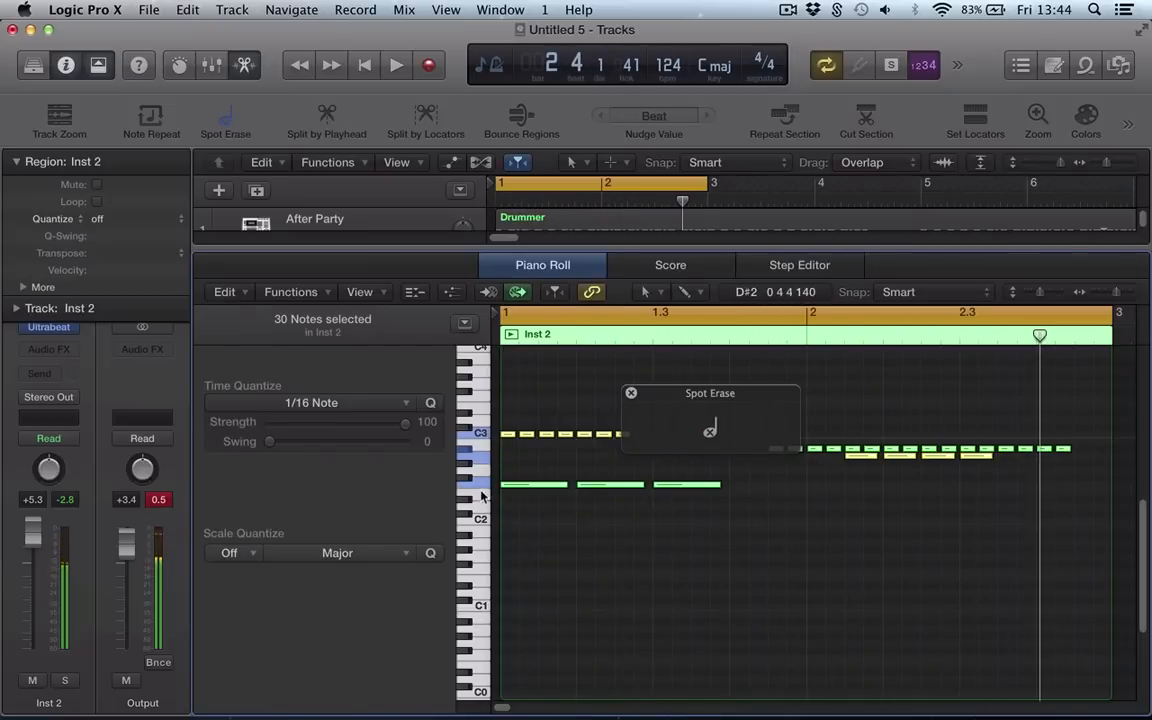
# Select the lowest row of notes, spot-erase two of them and the C3 notes during playback, and close Spot Erase
pyautogui.click(479, 487)
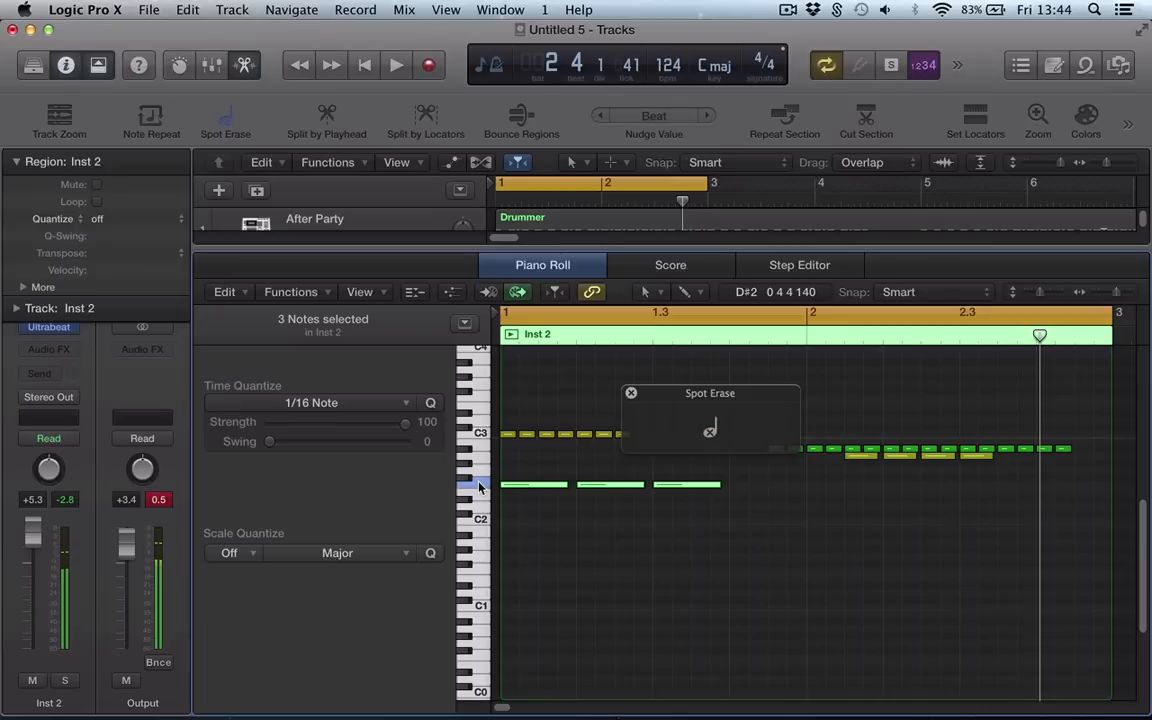
pyautogui.press('space')
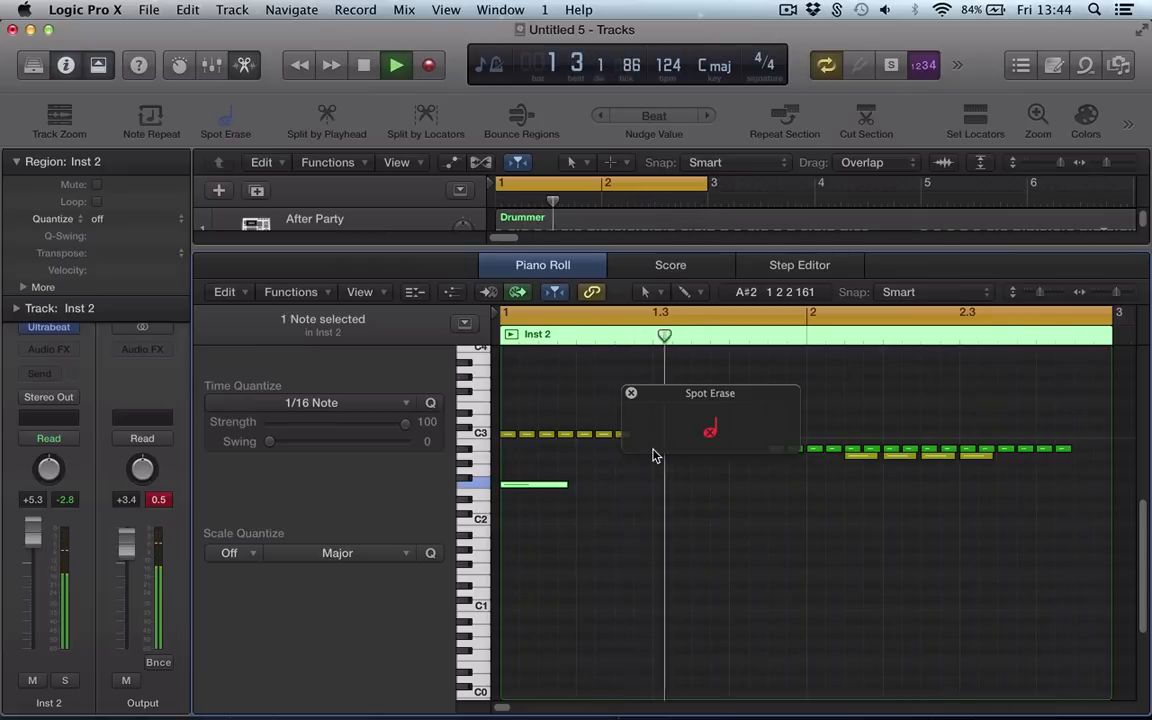
pyautogui.press('space')
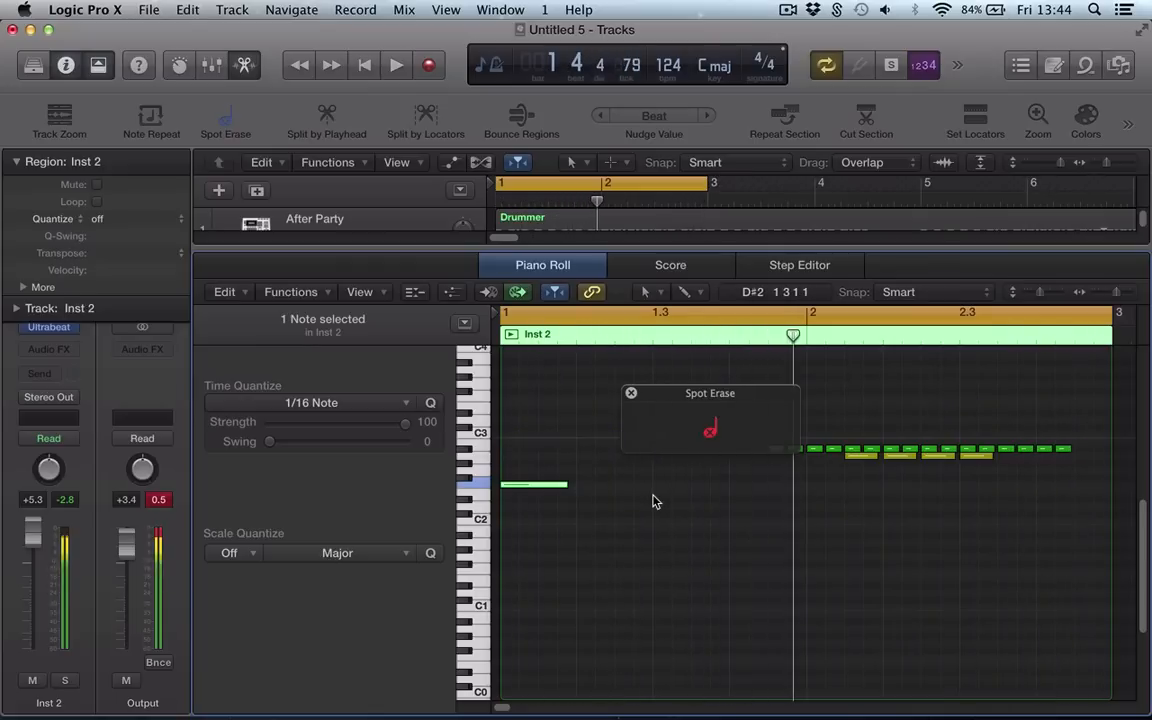
pyautogui.click(631, 394)
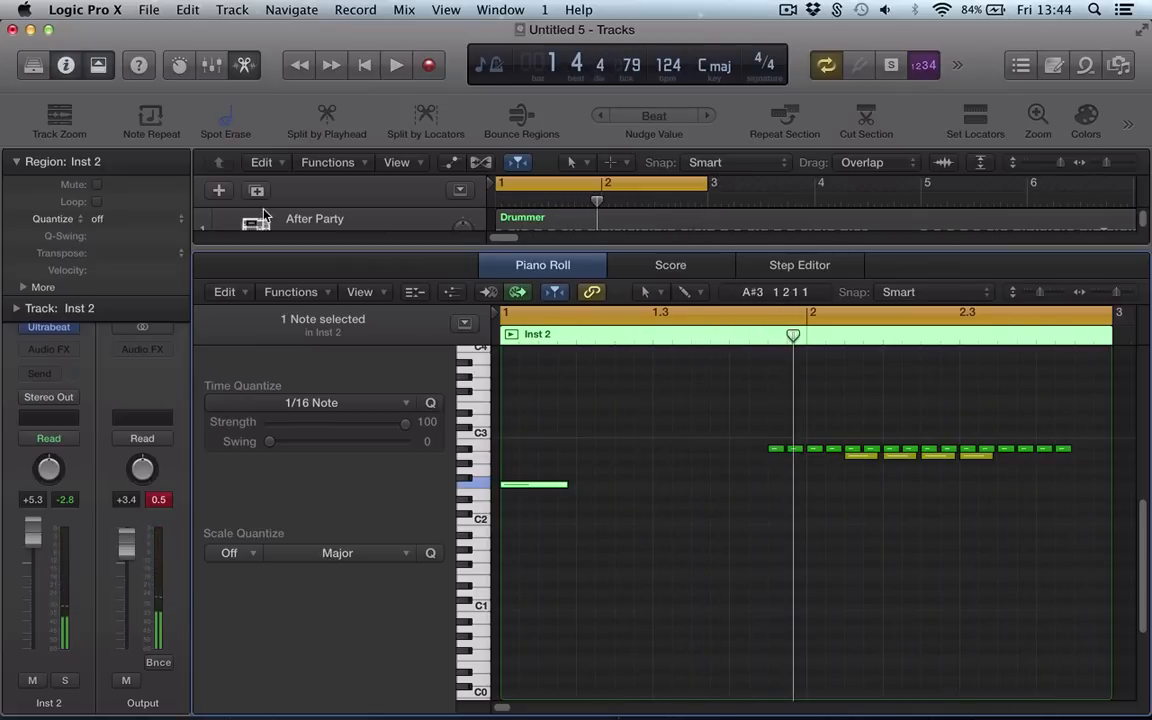
# Close the Piano Roll and create one new software instrument track with Retro Synth loaded
pyautogui.press('e')
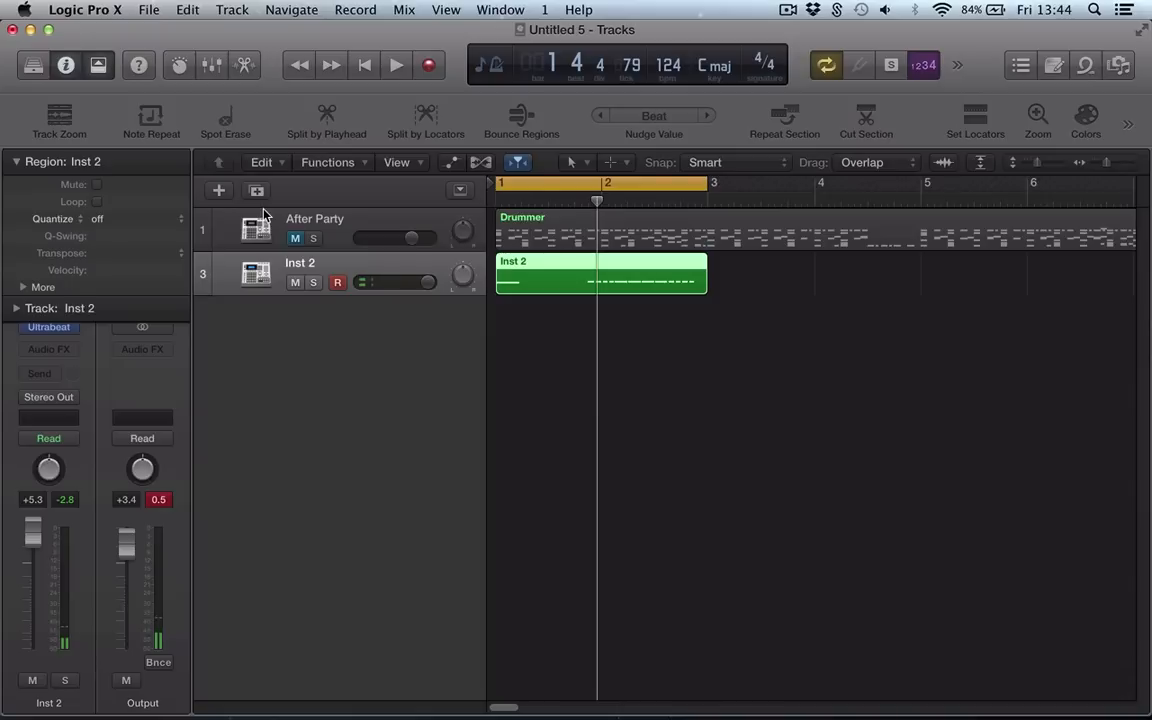
pyautogui.click(549, 354)
pyautogui.press('alt+super+n')
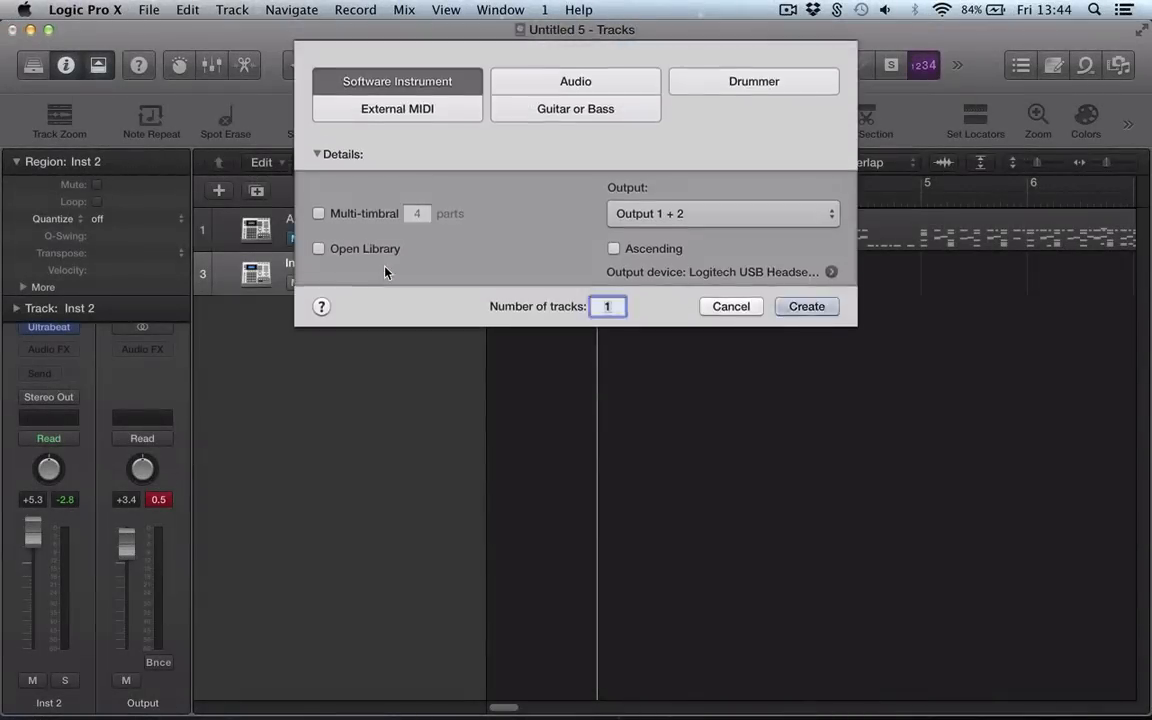
pyautogui.press('Return')
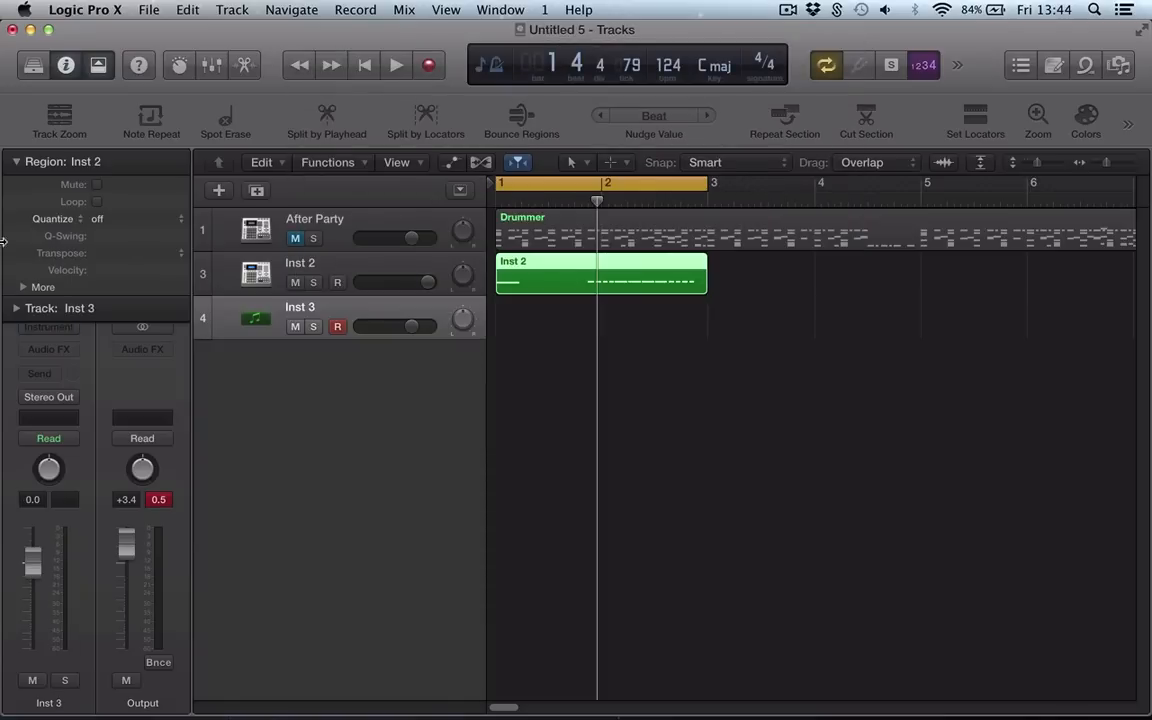
pyautogui.click(49, 330)
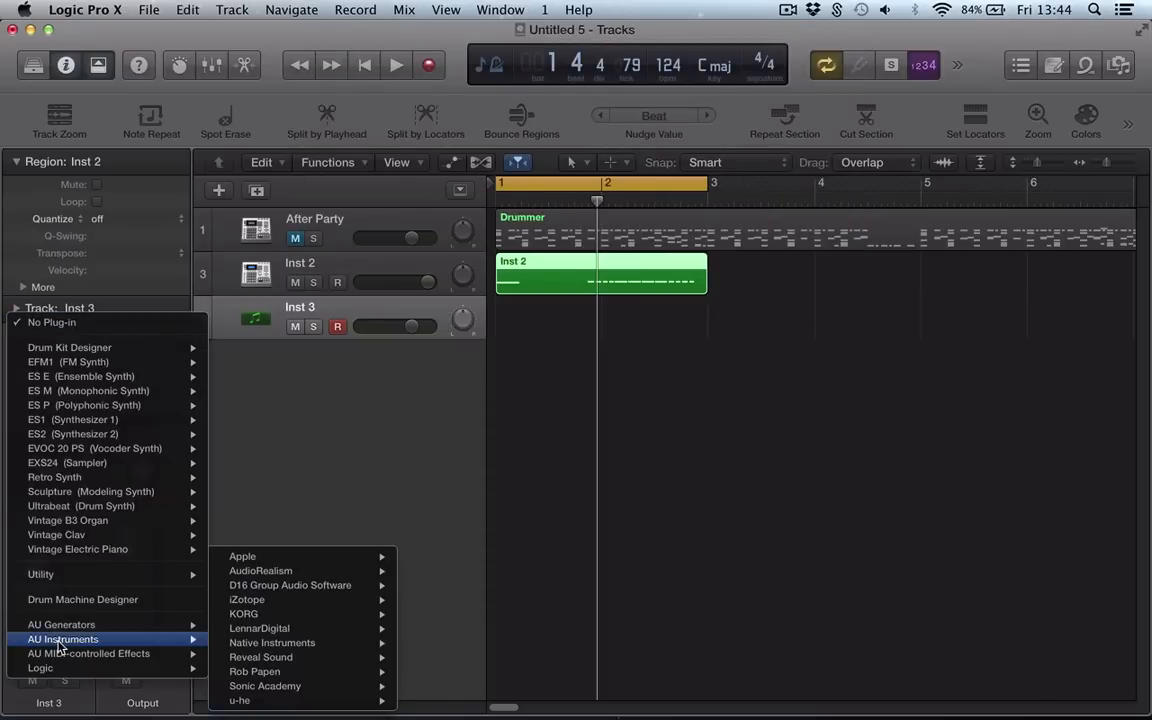
pyautogui.moveTo(99, 489)
pyautogui.click(246, 479)
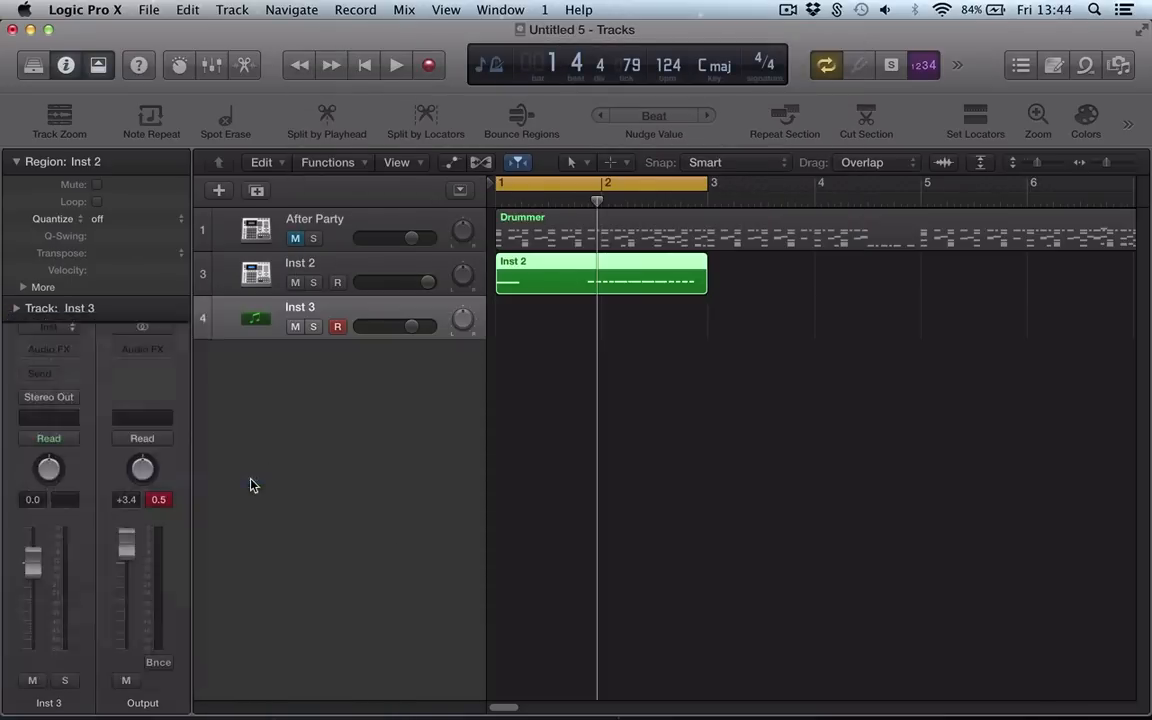
# Set Retro Synth's Filter FM to about -0.21 and move its window clear of the track headers
pyautogui.click(58, 72)
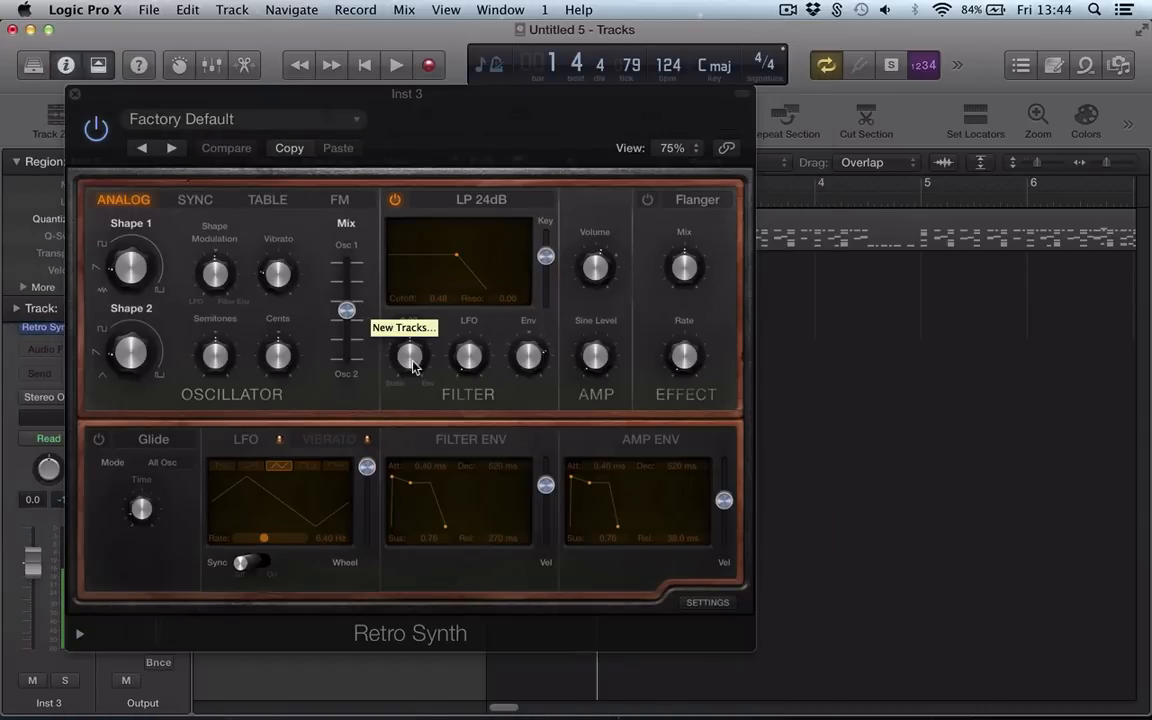
pyautogui.moveTo(412, 361)
pyautogui.mouseDown()
pyautogui.moveTo(411, 293)
pyautogui.moveTo(402, 340)
pyautogui.mouseUp()
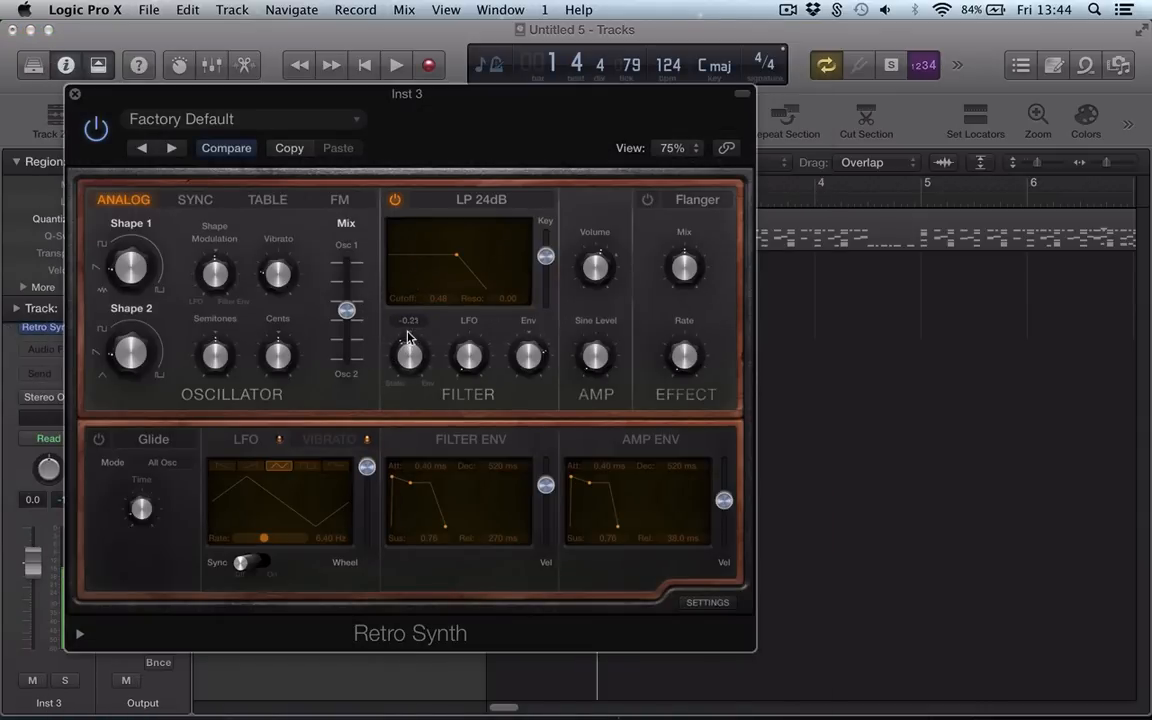
pyautogui.moveTo(328, 116); pyautogui.dragTo(642, 119)
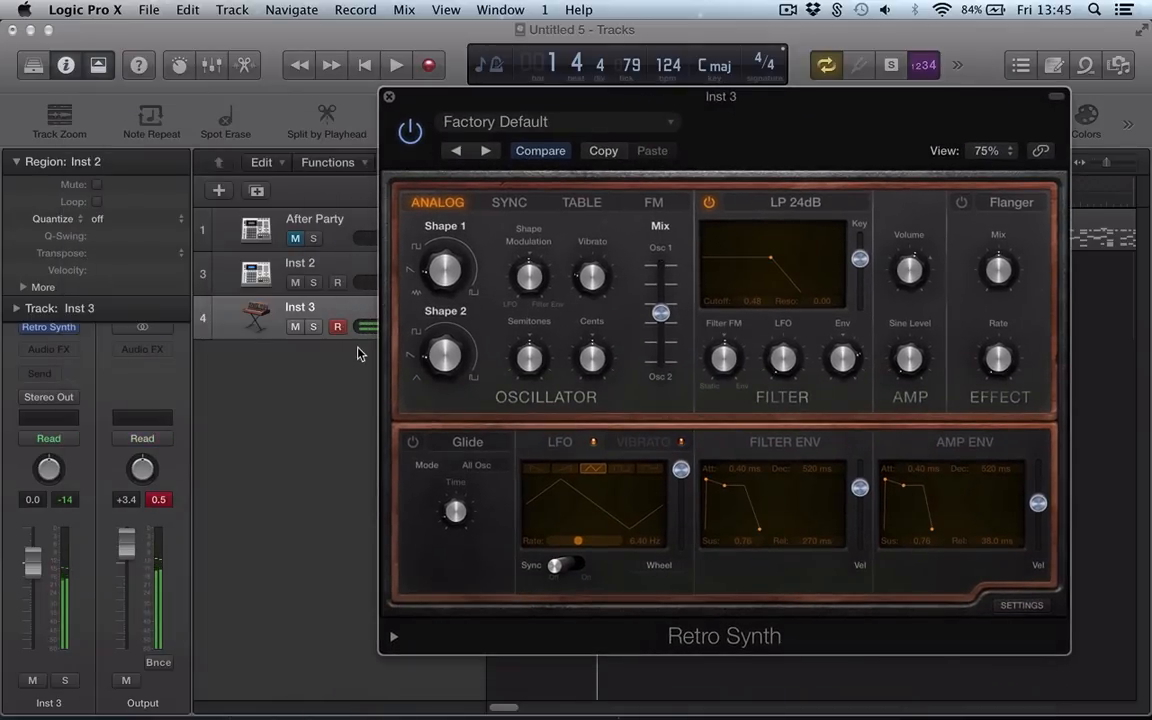
# Show automation with the synth window hidden, and set Inst 3 to region automation of Retro Synth's filter Cutoff
pyautogui.press('a')
pyautogui.press('v')
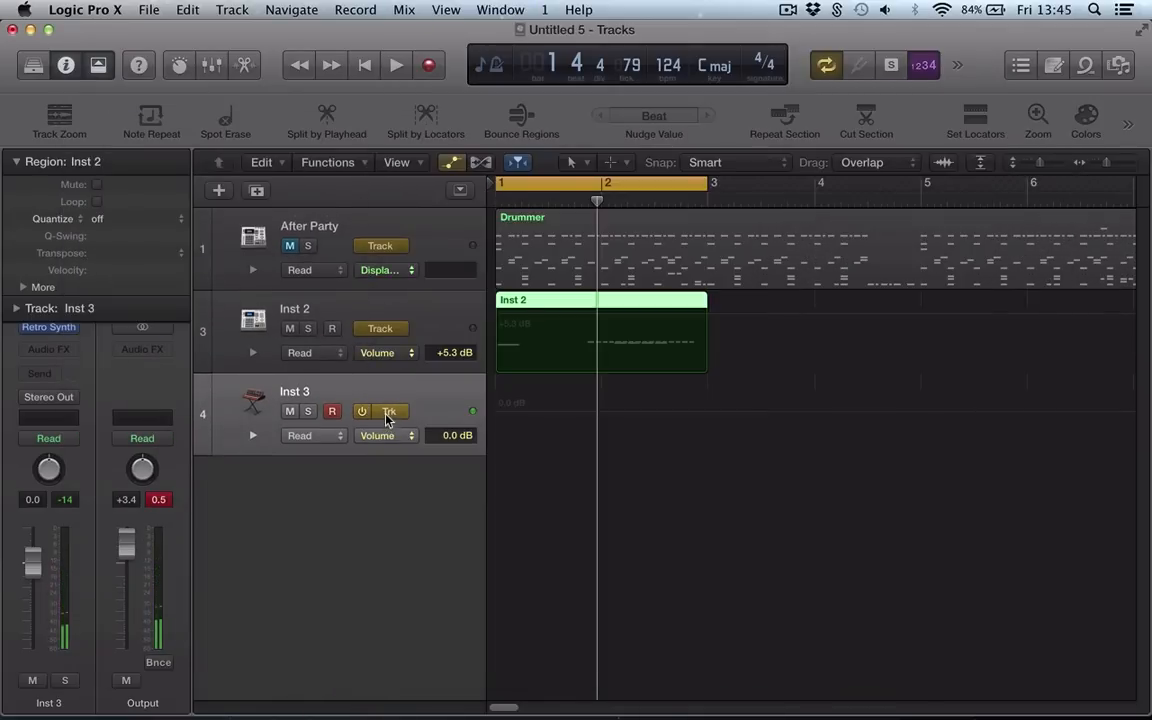
pyautogui.click(389, 412)
pyautogui.press('v')
pyautogui.press('v')
pyautogui.click(378, 435)
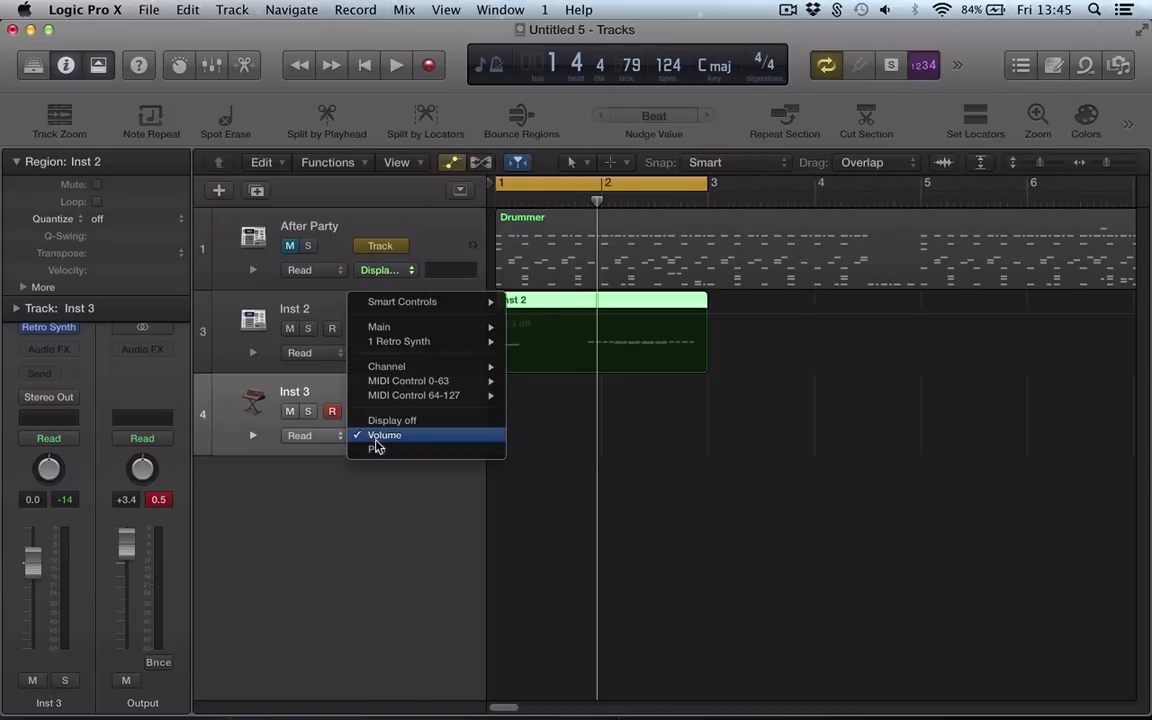
pyautogui.moveTo(409, 346)
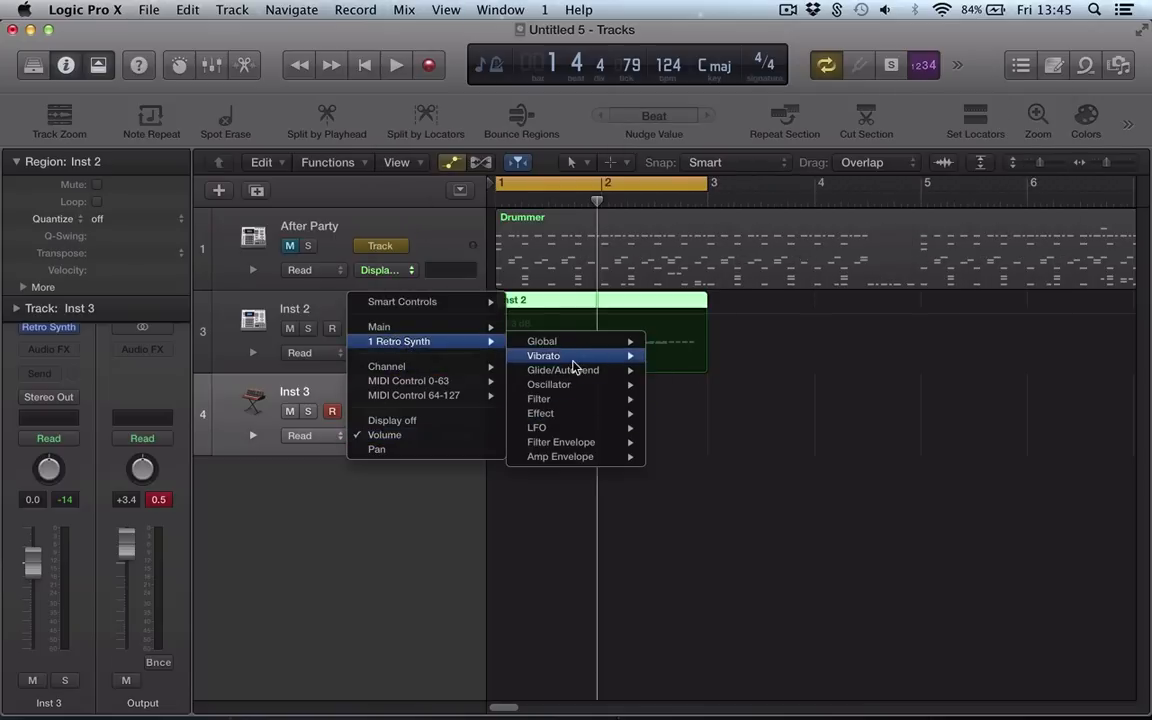
pyautogui.moveTo(571, 399)
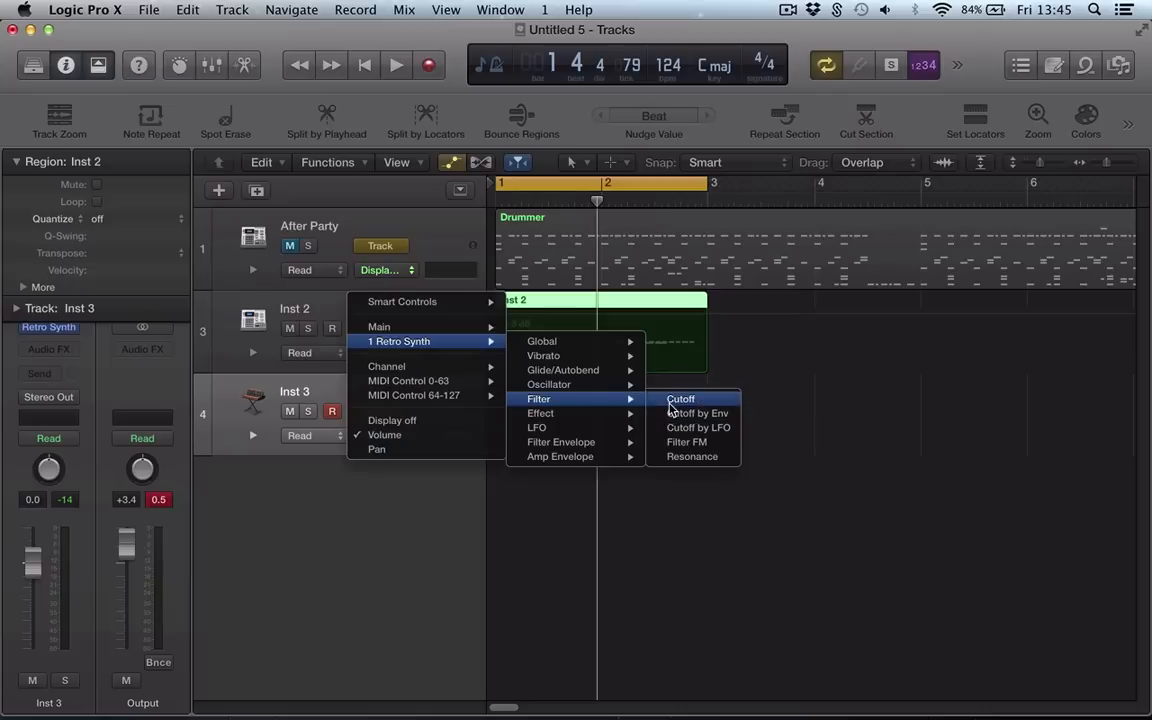
pyautogui.click(680, 399)
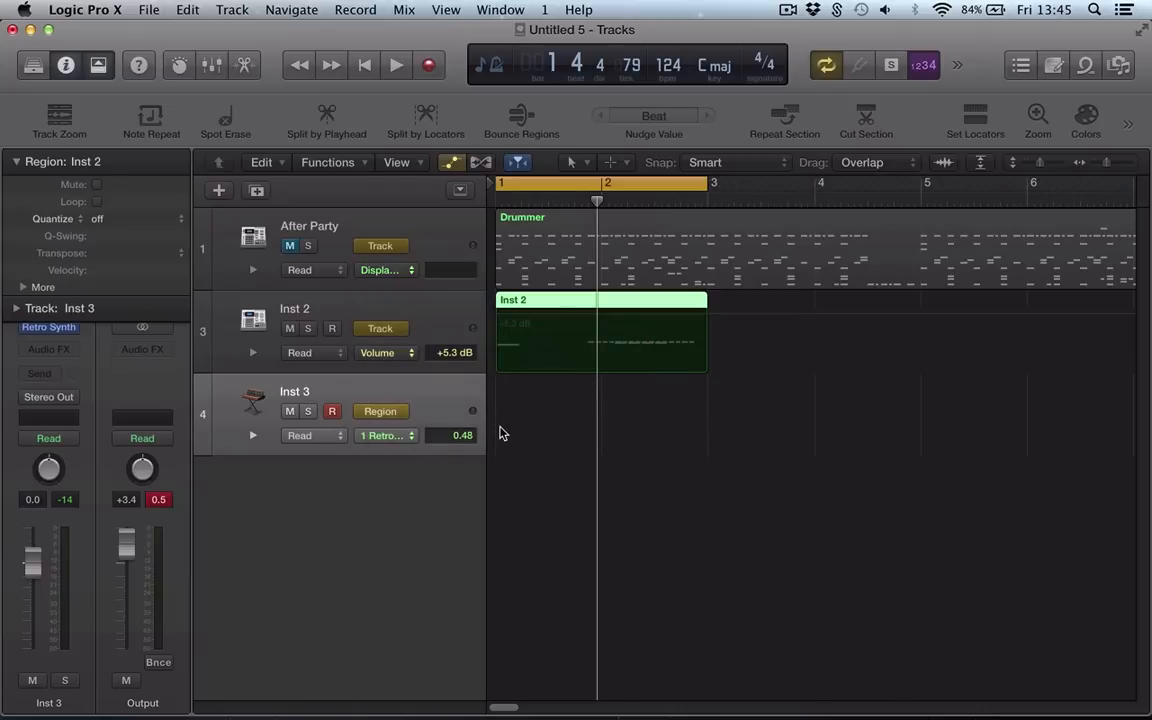
# Record a short one-bar synth part on the Inst 3 track in bar 1
pyautogui.click(505, 431)
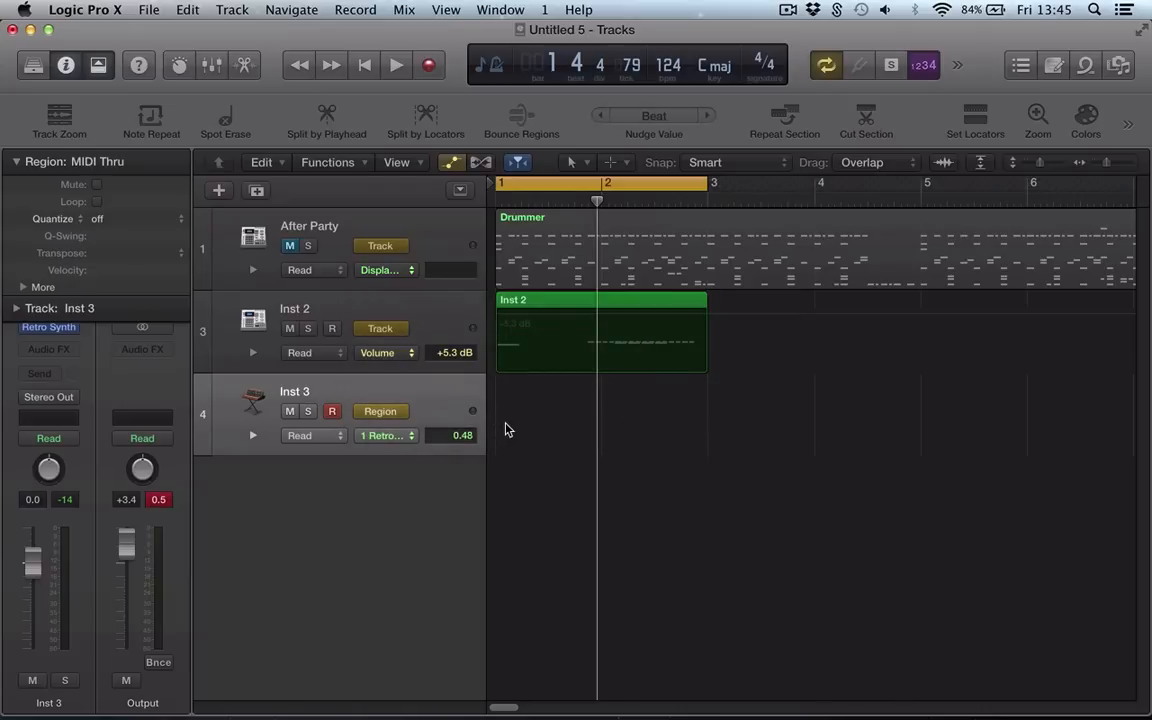
pyautogui.press('r')
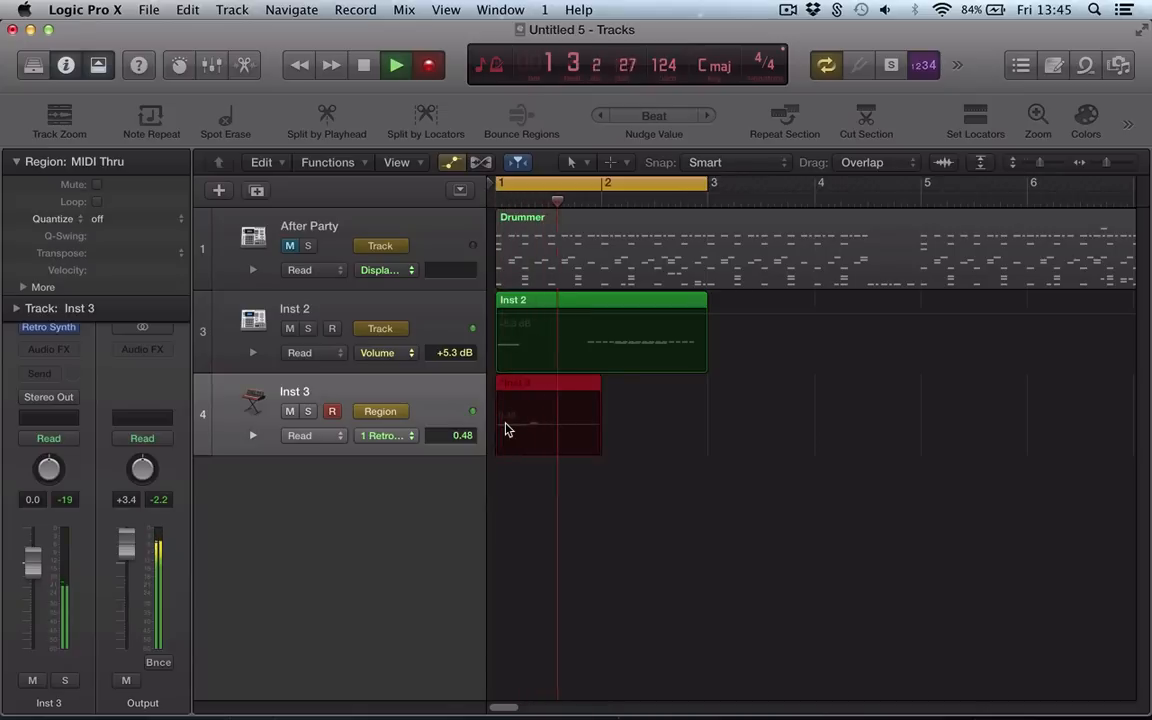
pyautogui.press('space')
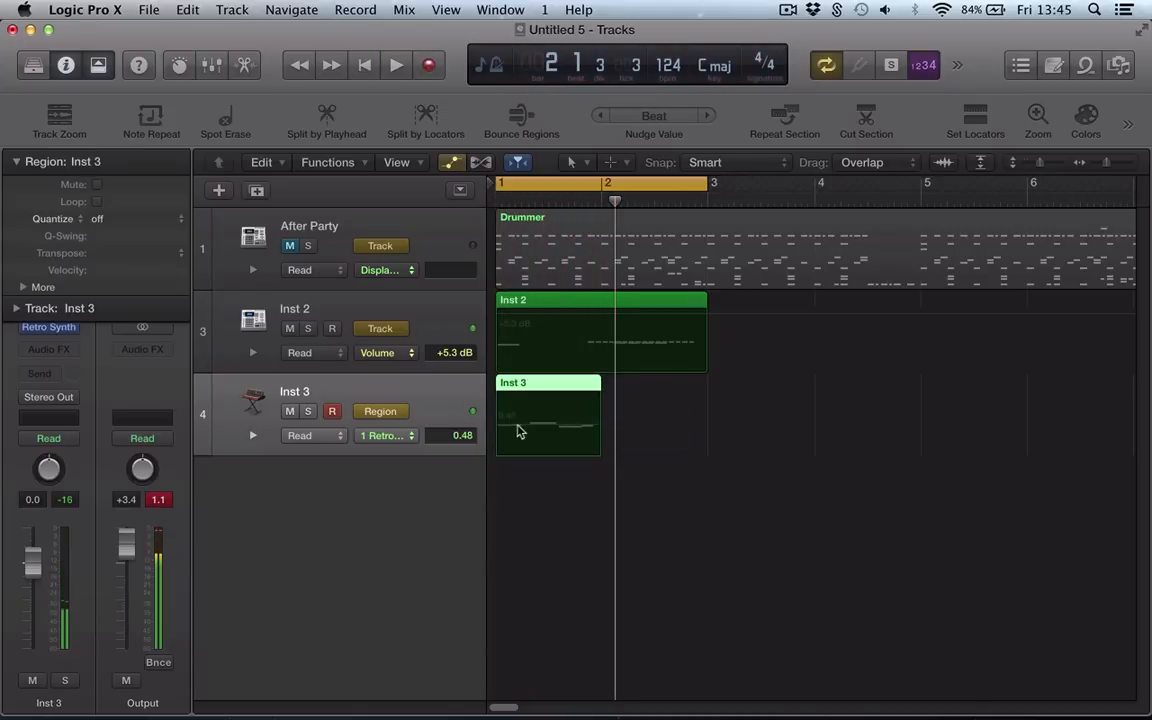
# Draw Cutoff automation in the Inst 3 region rising to a peak of 1.00 near its middle, and play it back
pyautogui.click(361, 441)
pyautogui.moveTo(390, 504)
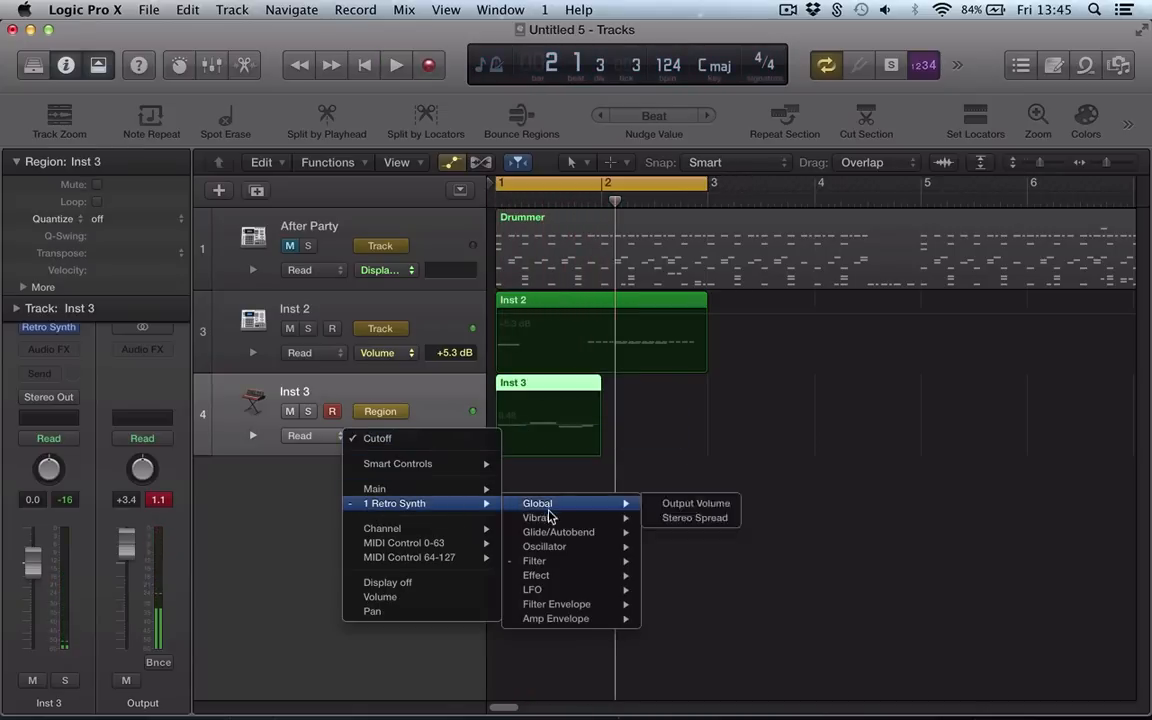
pyautogui.moveTo(557, 567)
pyautogui.click(676, 561)
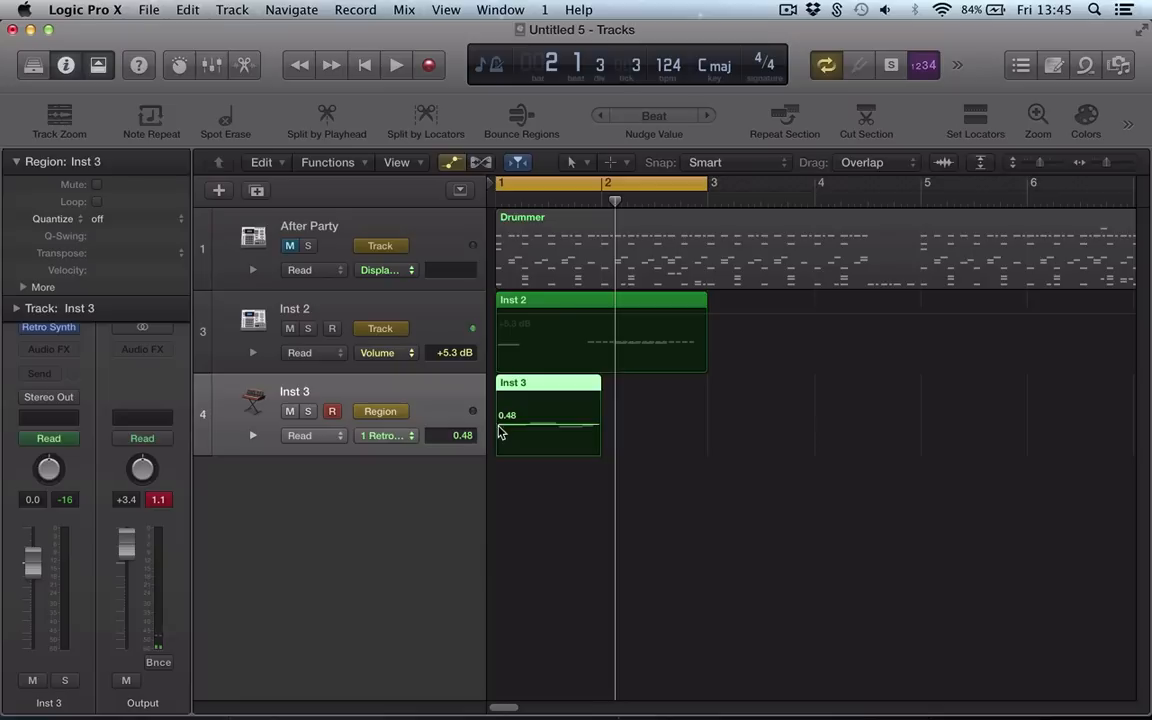
pyautogui.click(585, 426)
pyautogui.click(543, 426)
pyautogui.moveTo(544, 426); pyautogui.dragTo(545, 397)
pyautogui.press('space')
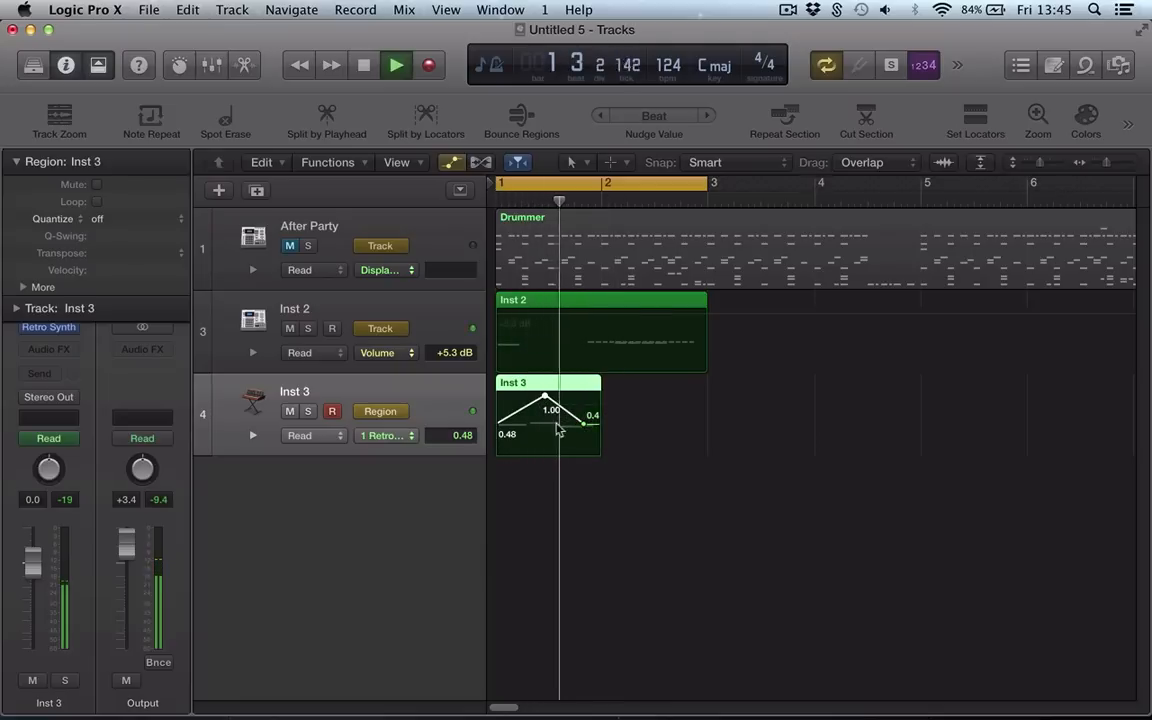
pyautogui.press('space')
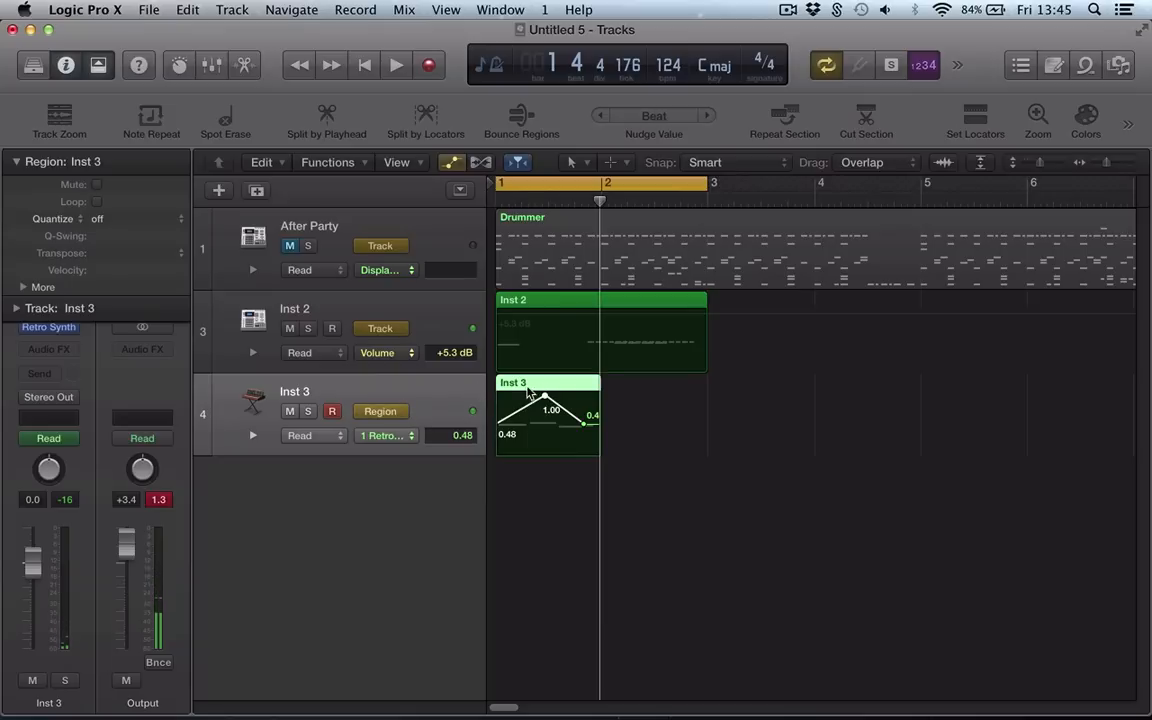
# Copy the automated Inst 3 region across bars 2 to 4 and place two copies of a partial segment in bar 5
pyautogui.moveTo(559, 395); pyautogui.dragTo(632, 392)
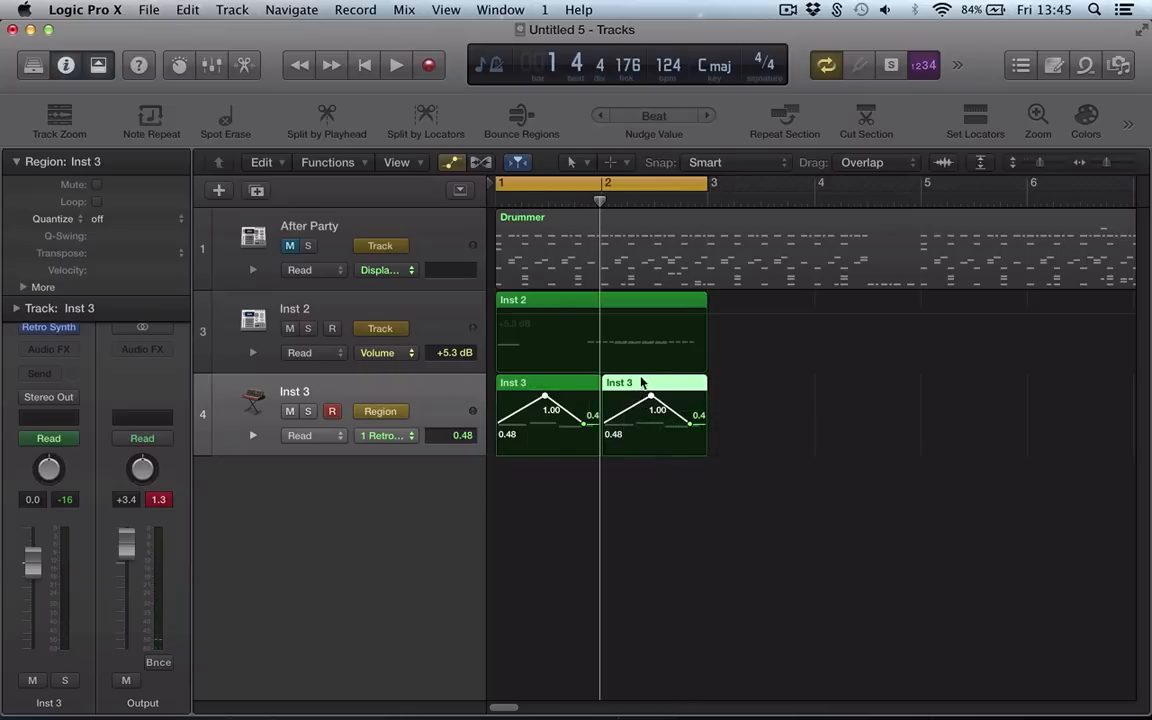
pyautogui.keyDown('shift'); pyautogui.click(545, 383); pyautogui.keyUp('shift')
pyautogui.moveTo(545, 383); pyautogui.dragTo(763, 397)
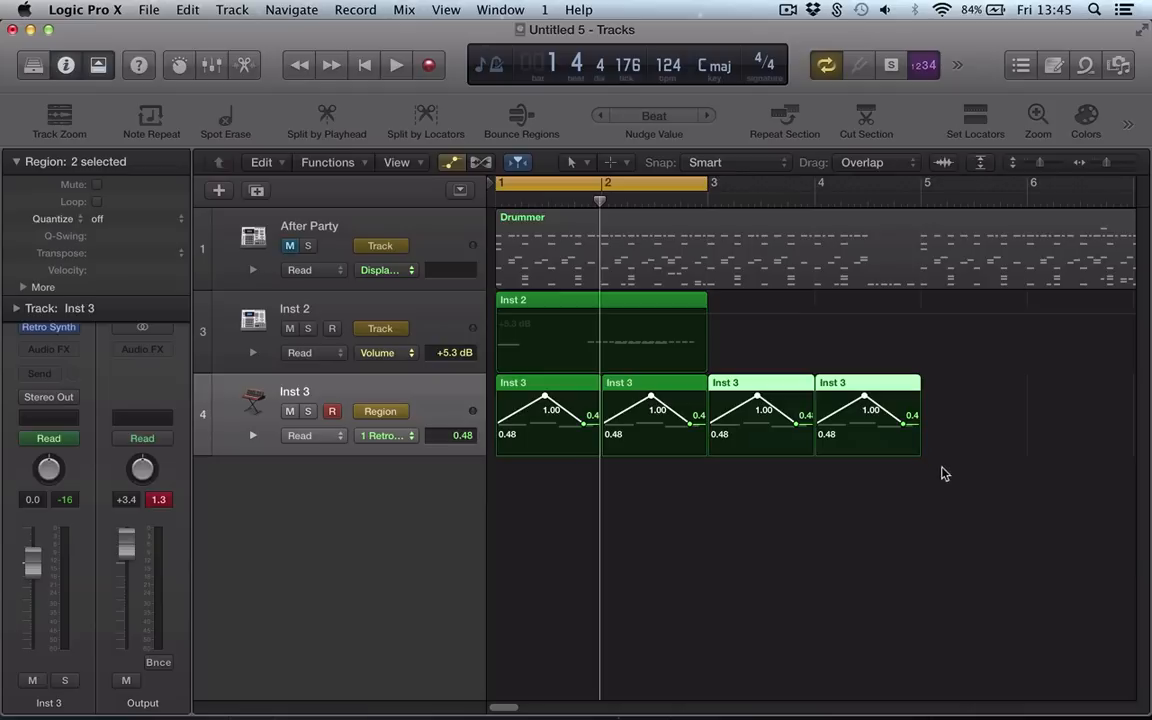
pyautogui.moveTo(931, 453); pyautogui.dragTo(986, 388)
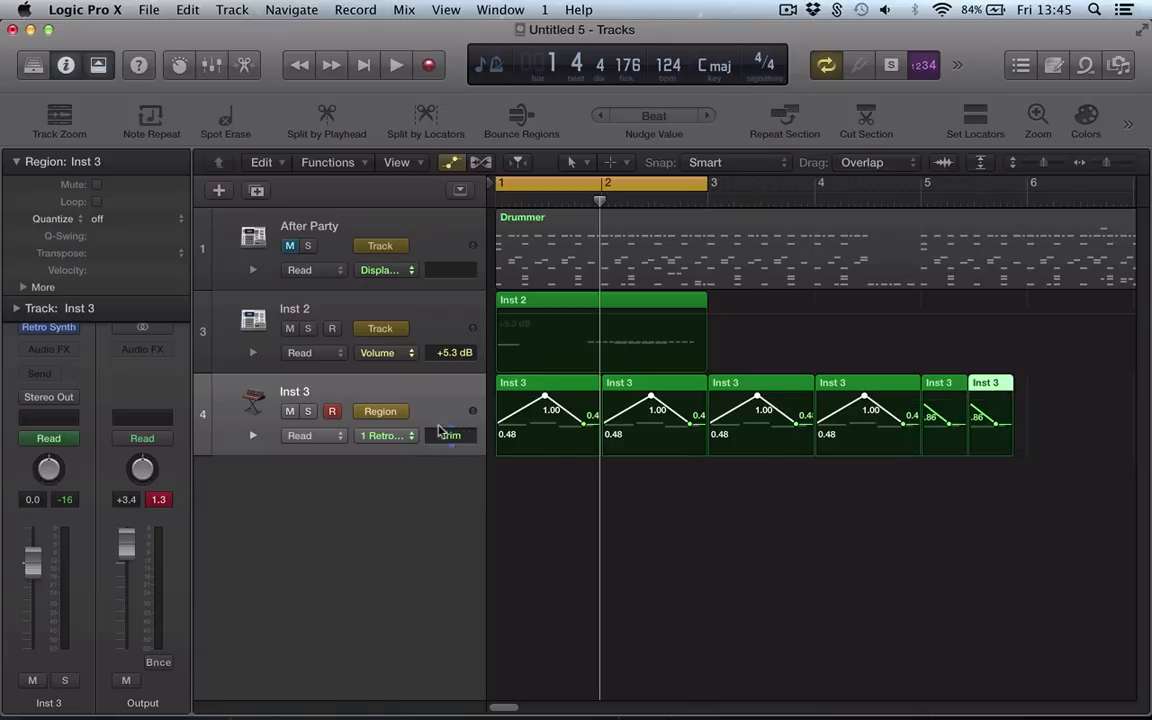
# Switch Inst 3 to track automation and choose Retro Synth's filter Cutoff by Env as the parameter
pyautogui.click(388, 412)
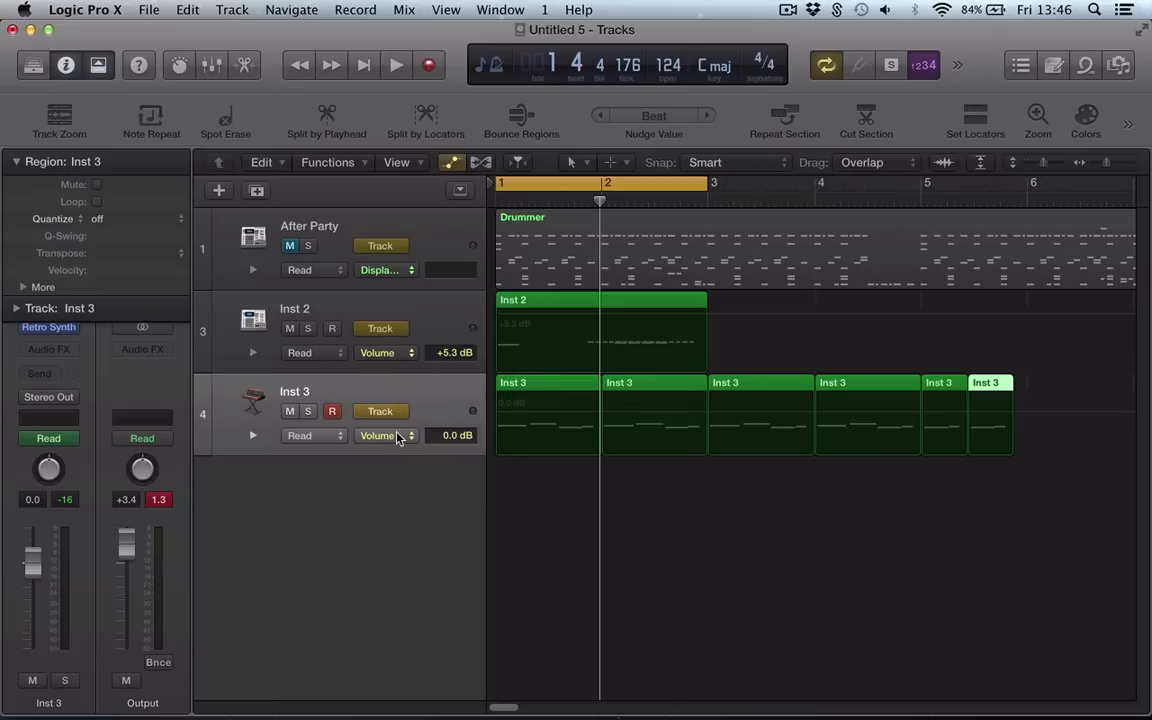
pyautogui.click(399, 436)
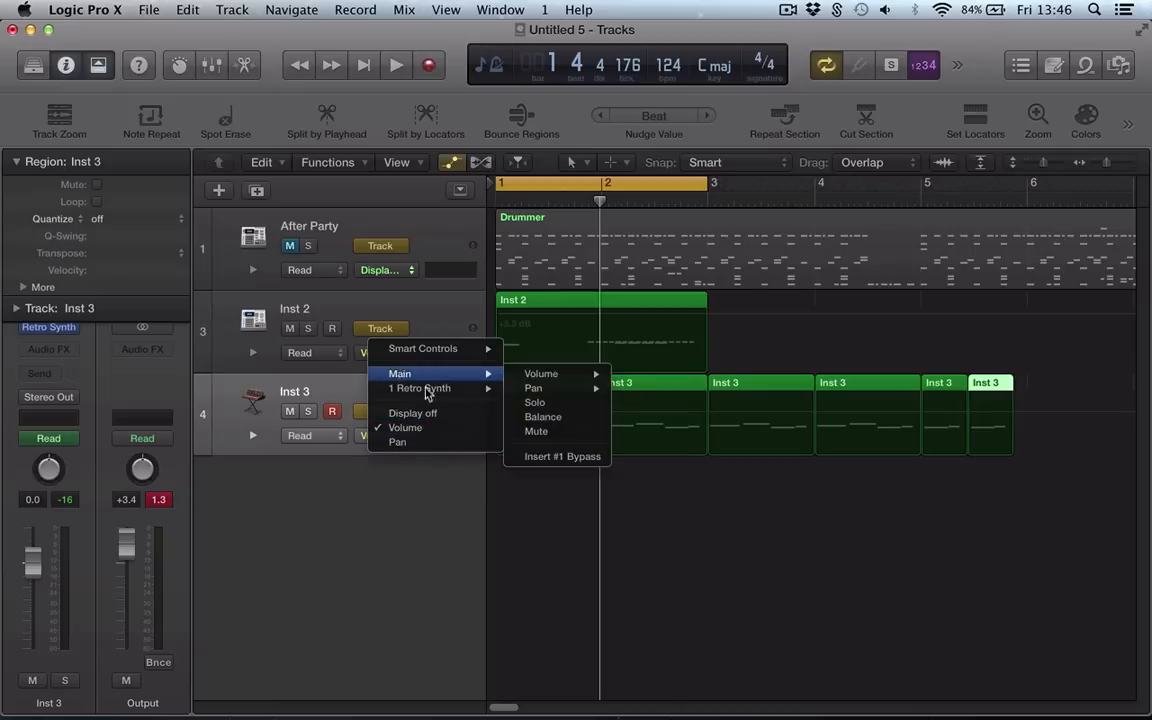
pyautogui.moveTo(430, 388)
pyautogui.moveTo(560, 446)
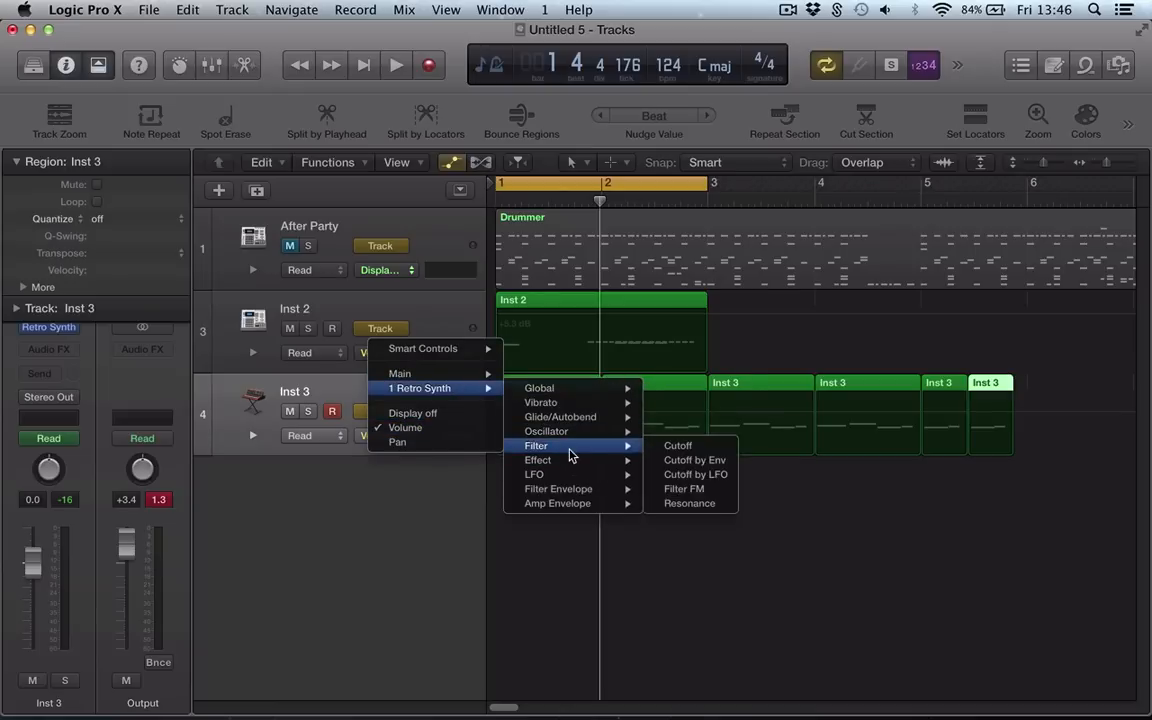
pyautogui.click(688, 462)
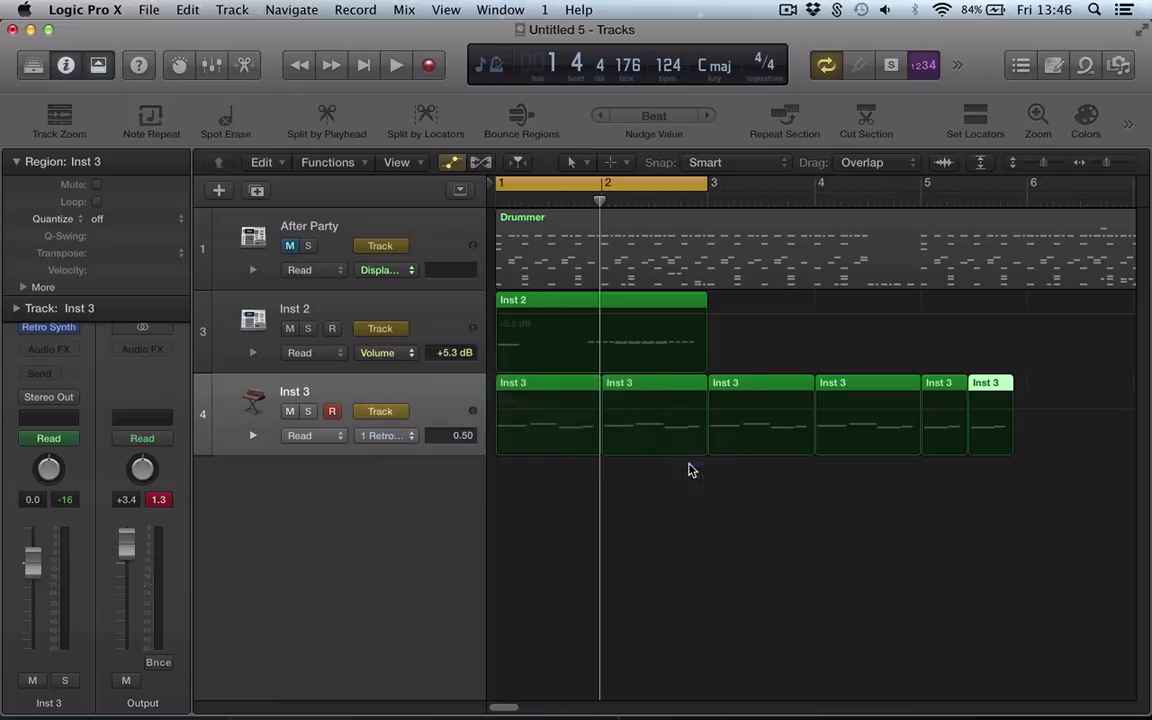
# Add track automation points over bar 2 of Inst 3 and pull the middle one down to -0.43
pyautogui.click(705, 412)
pyautogui.click(673, 412)
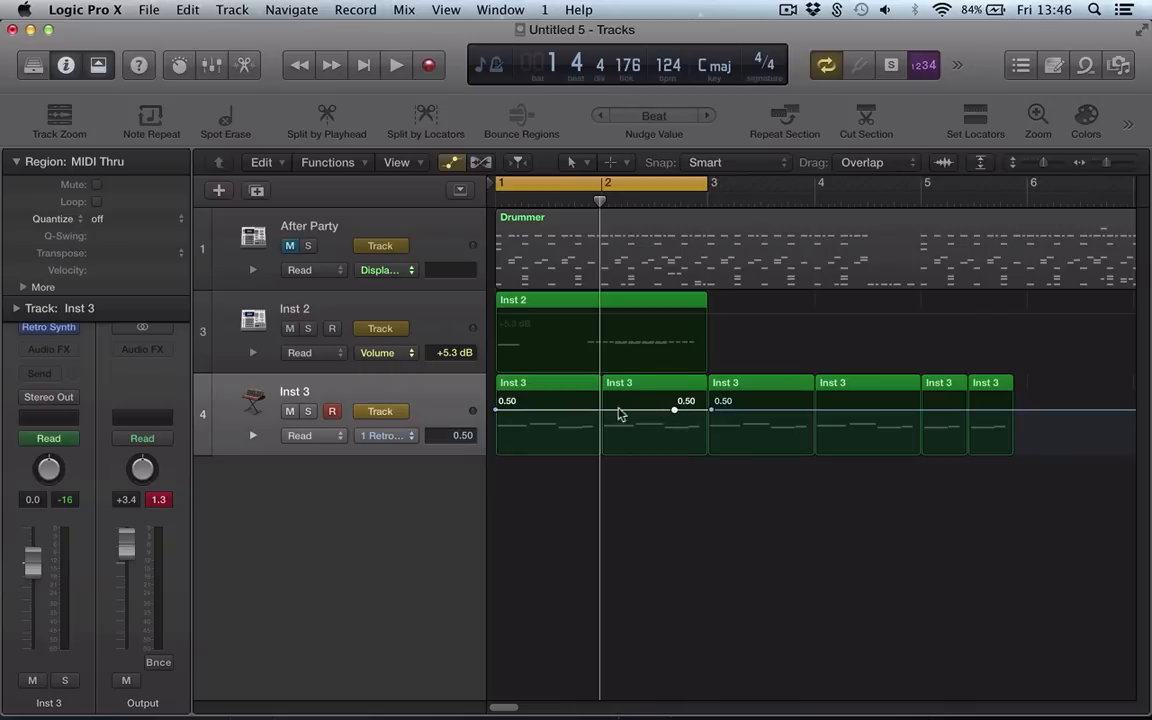
pyautogui.click(612, 410)
pyautogui.moveTo(674, 410); pyautogui.dragTo(674, 436)
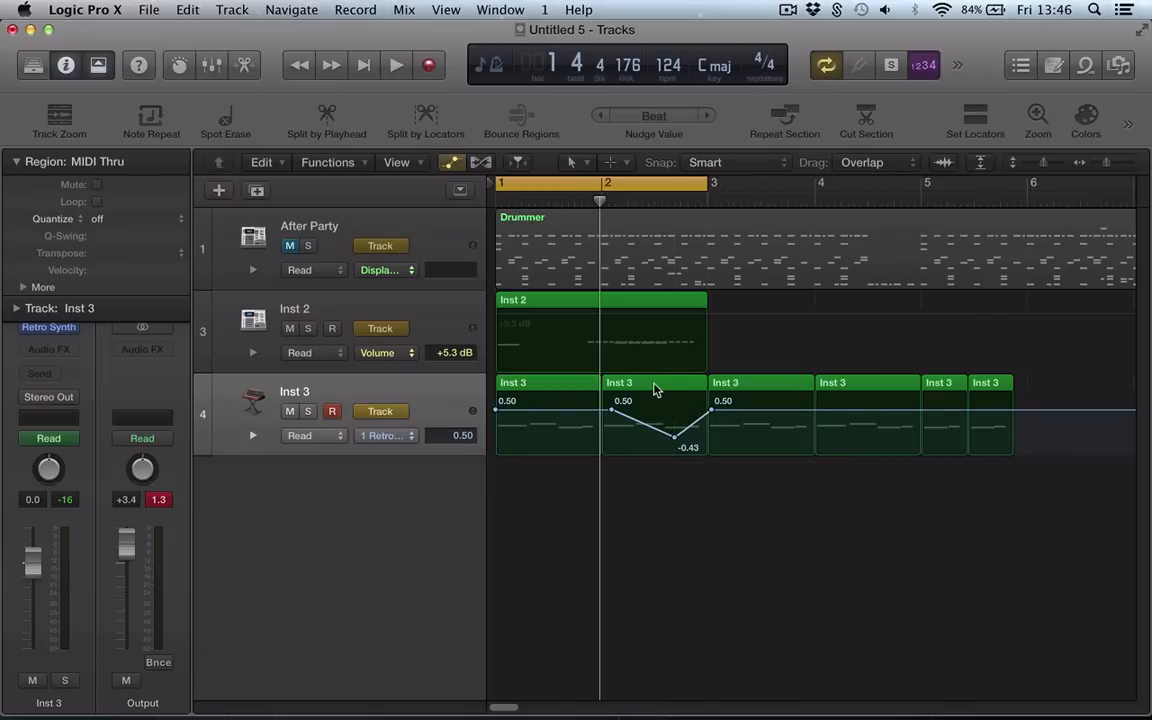
# Copy the Inst 3 region from bar 2 to bar 6 and look over the project's automation commands
pyautogui.moveTo(655, 390); pyautogui.dragTo(1078, 388)
pyautogui.click(645, 290)
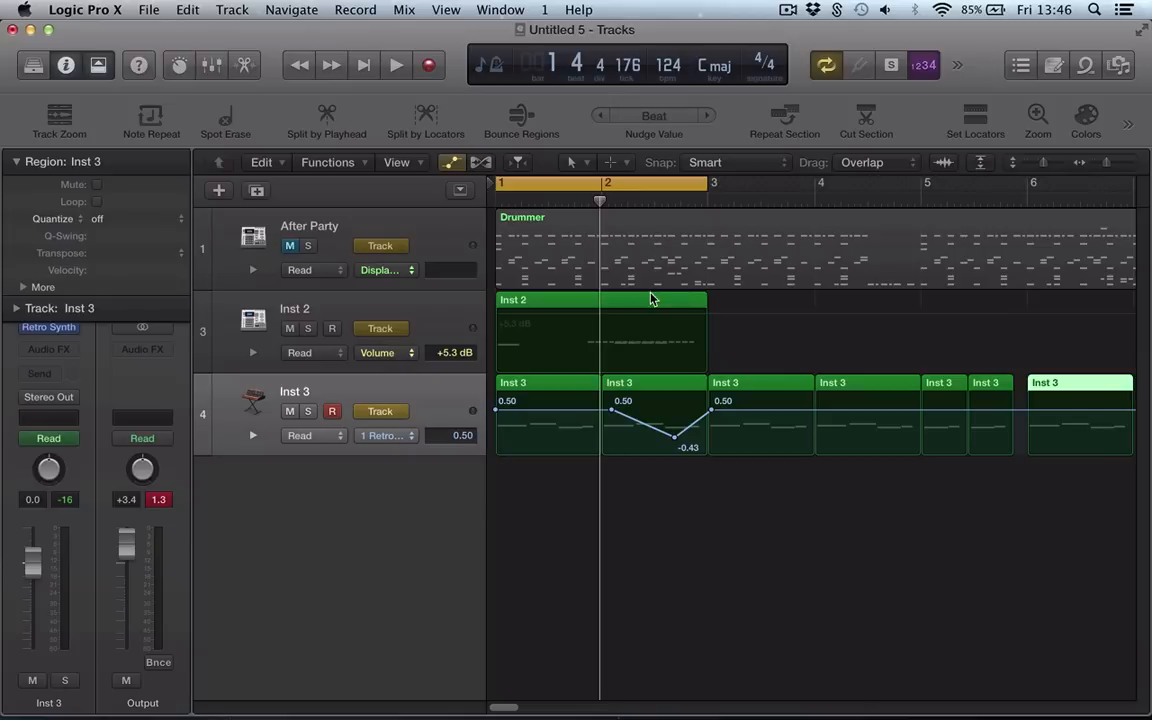
pyautogui.click(405, 10)
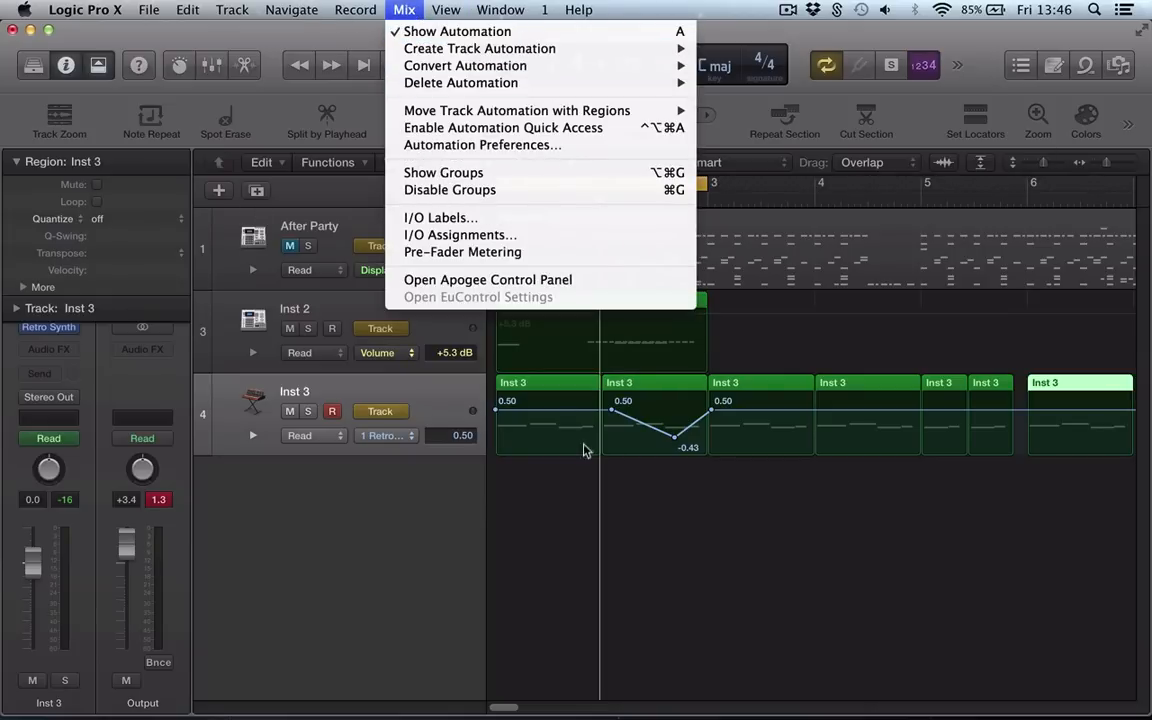
pyautogui.click(584, 510)
pyautogui.click(493, 501)
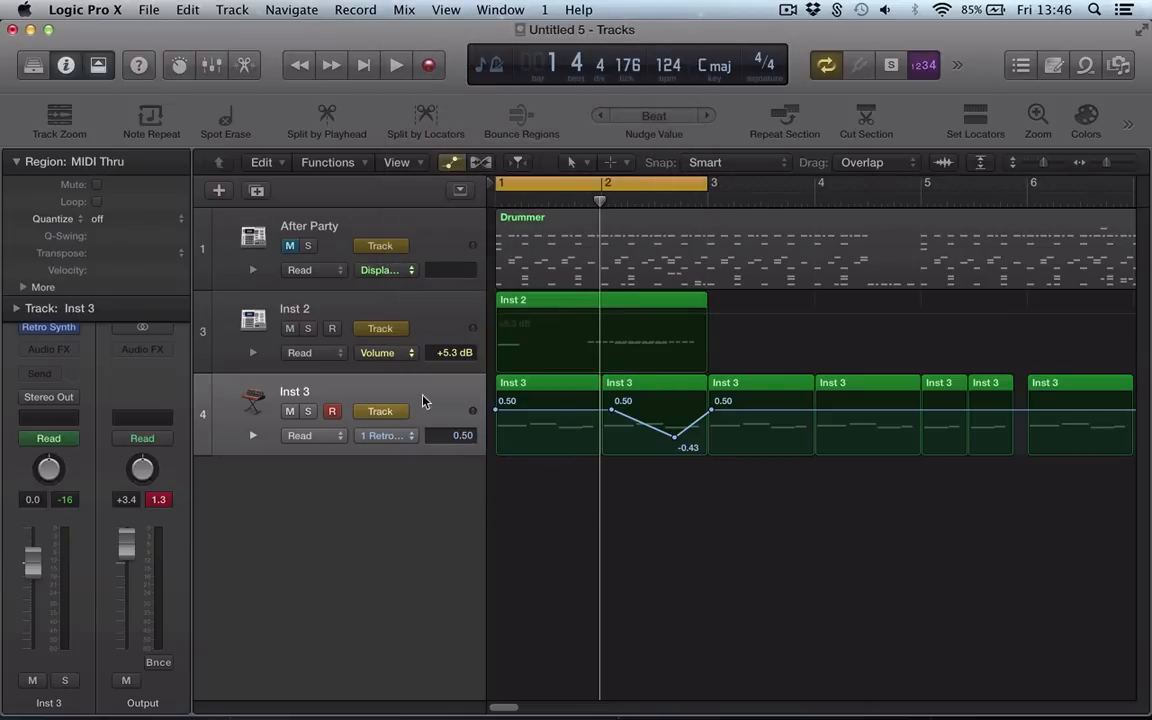
# Hide the automation lanes and switch the track selection to Inst 2 and back to Inst 3
pyautogui.click(421, 399)
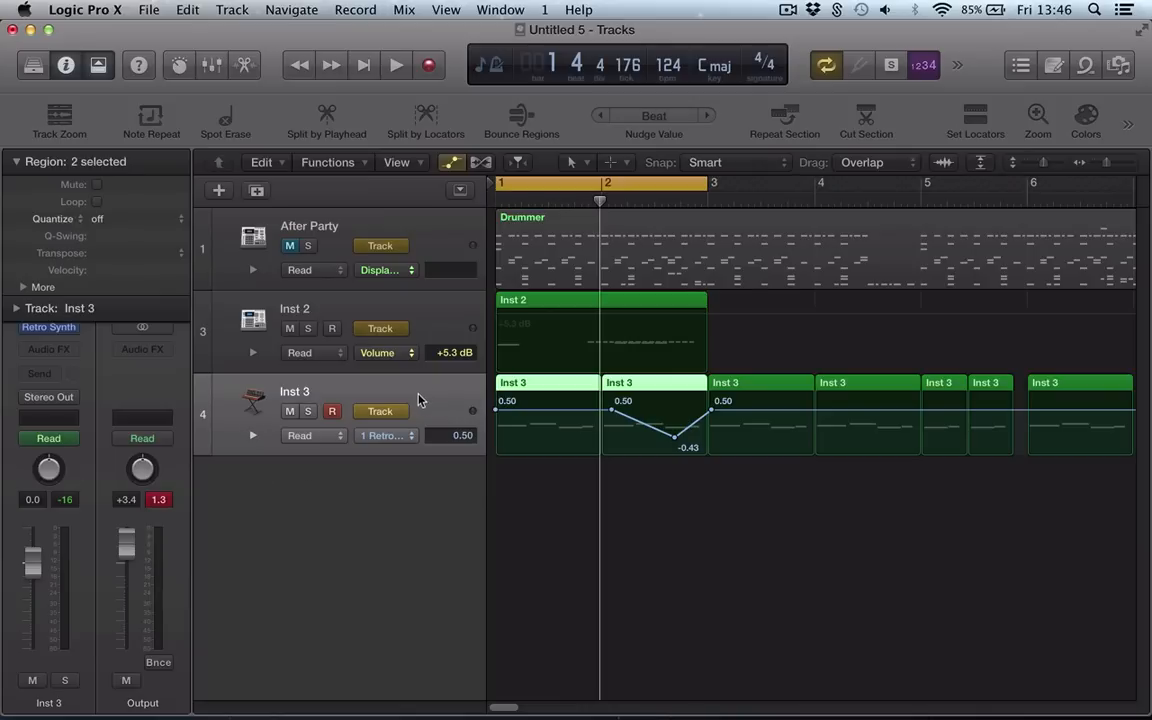
pyautogui.press('a')
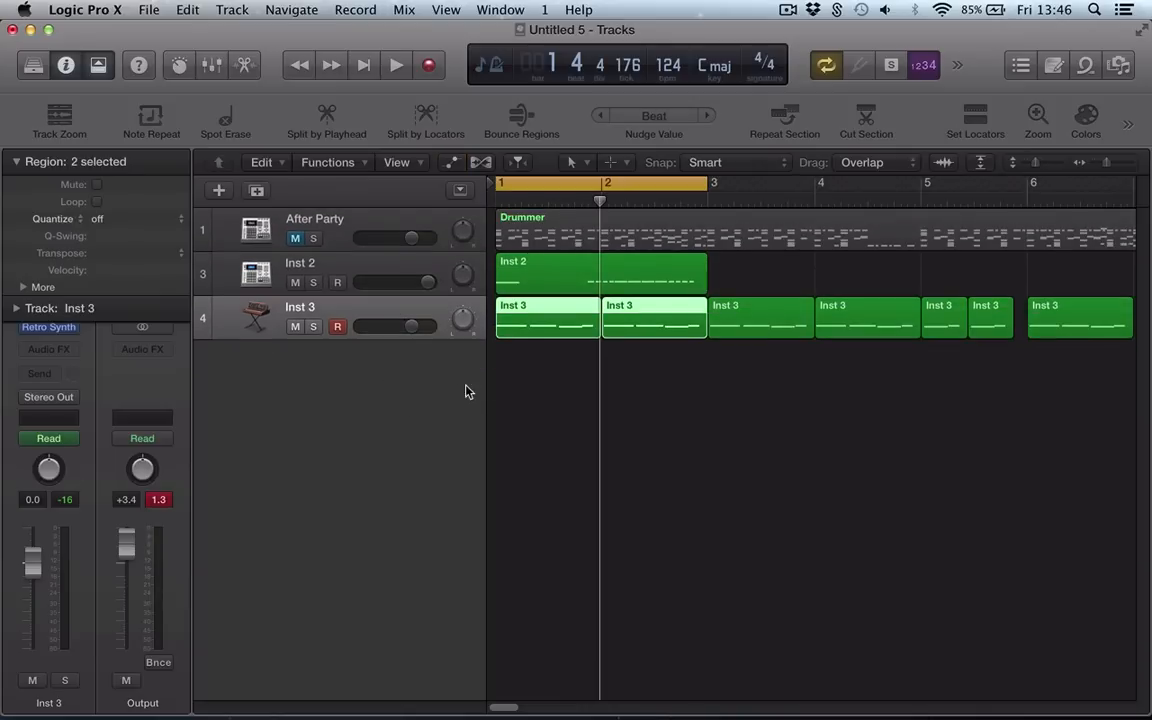
pyautogui.click(378, 265)
pyautogui.click(350, 315)
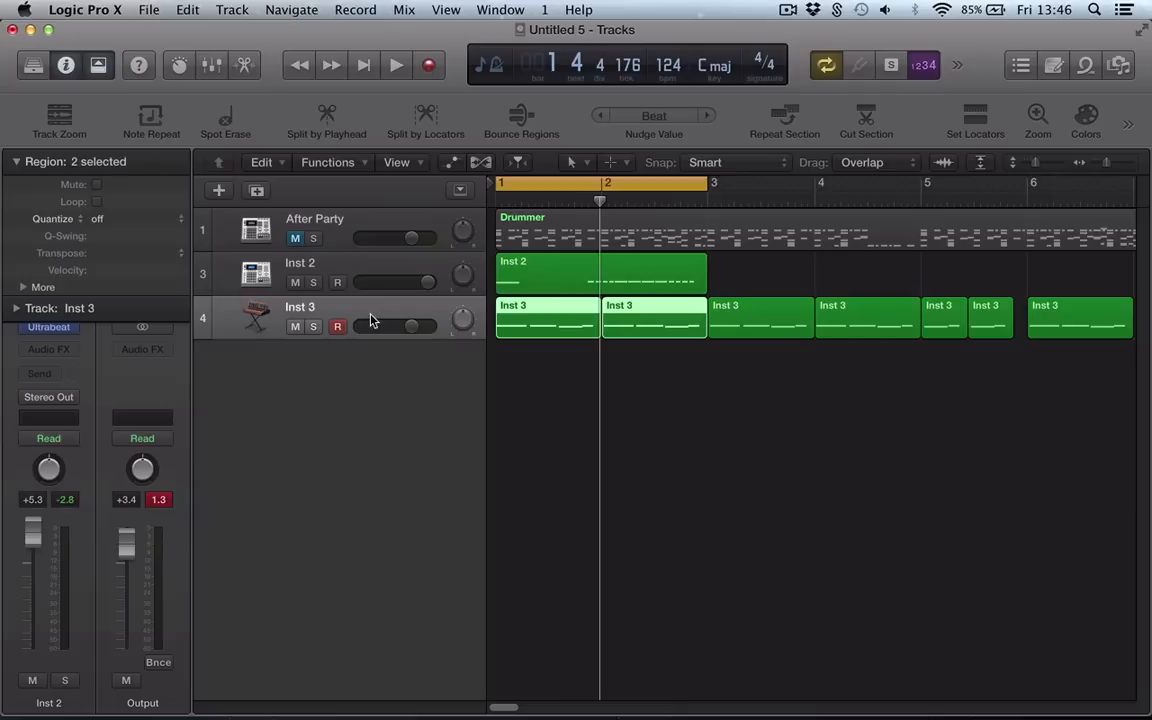
# Set Inst 3's automation mode to Latch and bring up its Retro Synth plug-in window
pyautogui.click(48, 438)
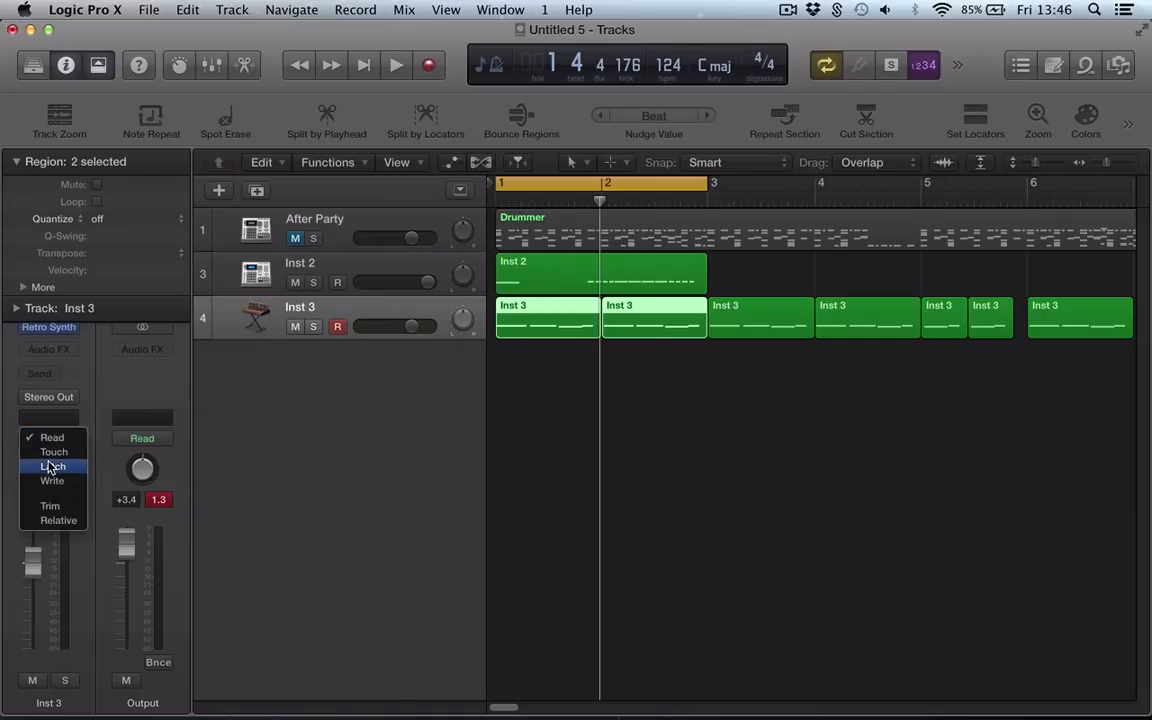
pyautogui.click(52, 466)
pyautogui.press('v')
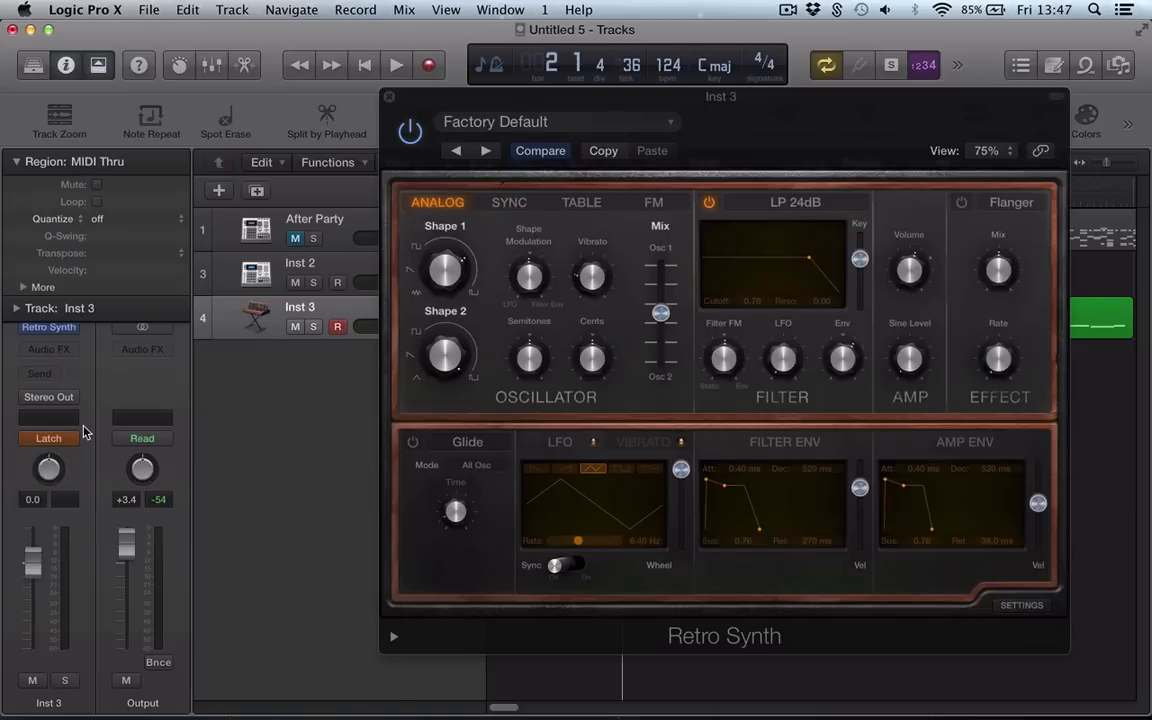
# Record live automation of Retro Synth's oscillator Mix, Filter FM and filter LFO during cycle playback, and close the plug-in window
pyautogui.press('space')
pyautogui.moveTo(441, 303); pyautogui.dragTo(447, 344)
pyautogui.moveTo(443, 272); pyautogui.dragTo(444, 300)
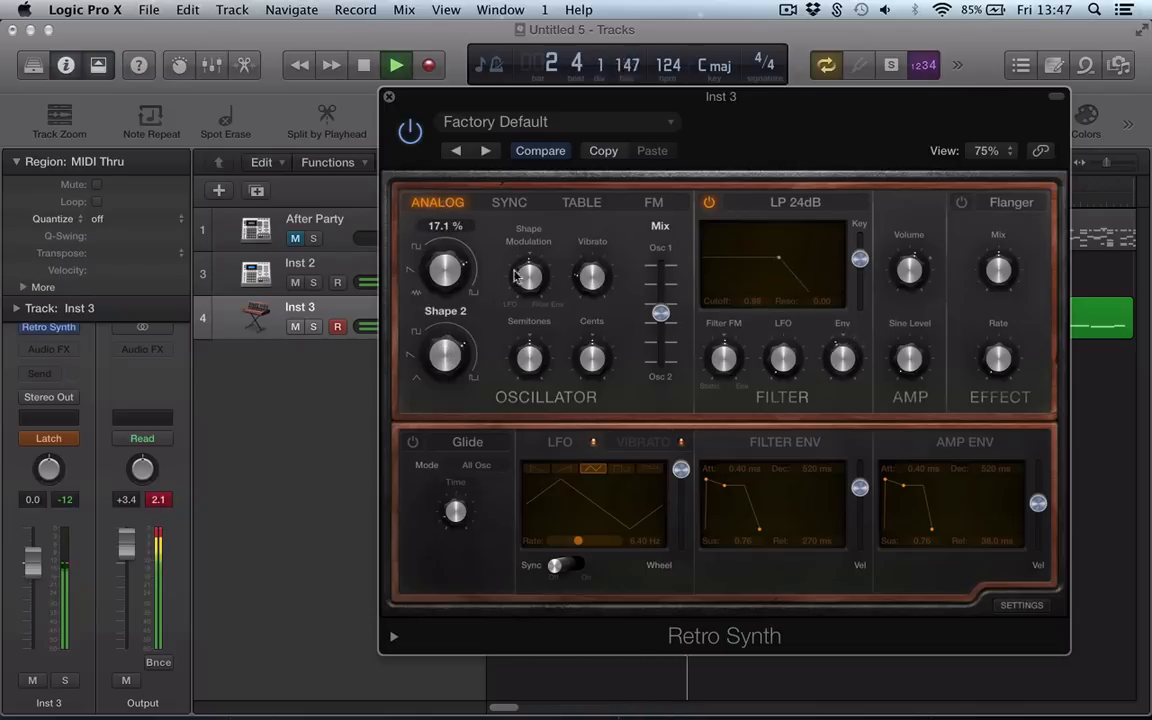
pyautogui.moveTo(660, 313); pyautogui.dragTo(671, 285)
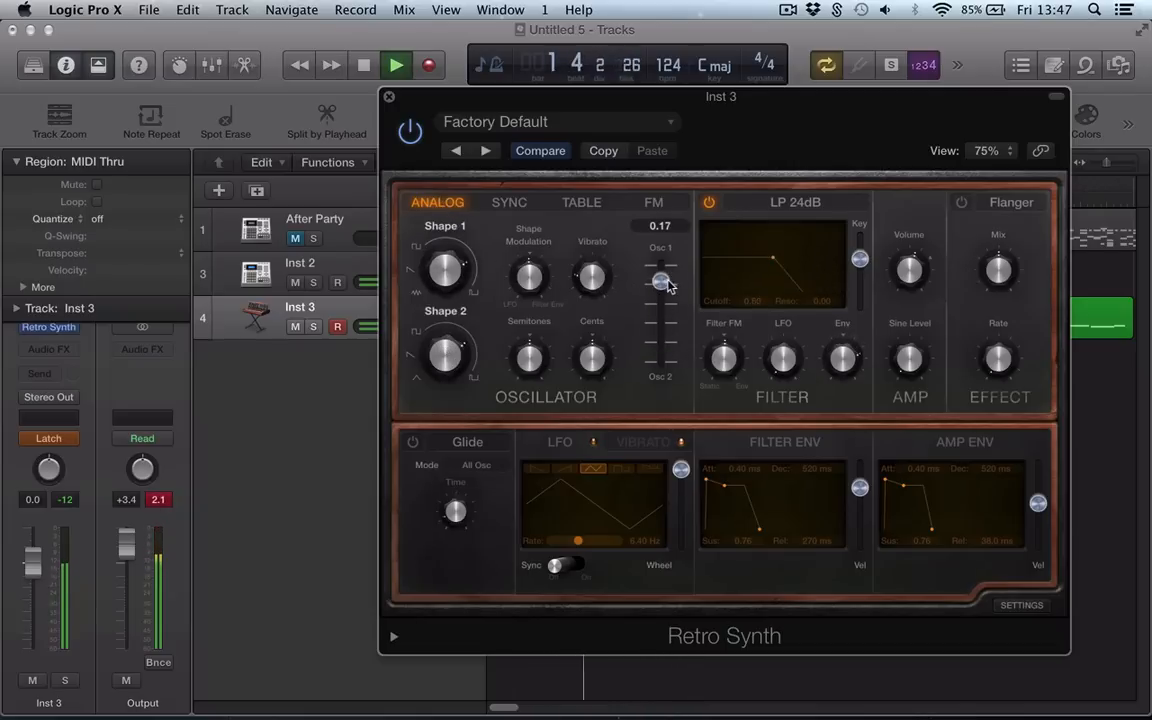
pyautogui.moveTo(728, 362); pyautogui.dragTo(728, 325)
pyautogui.moveTo(783, 362); pyautogui.dragTo(783, 279)
pyautogui.press('space')
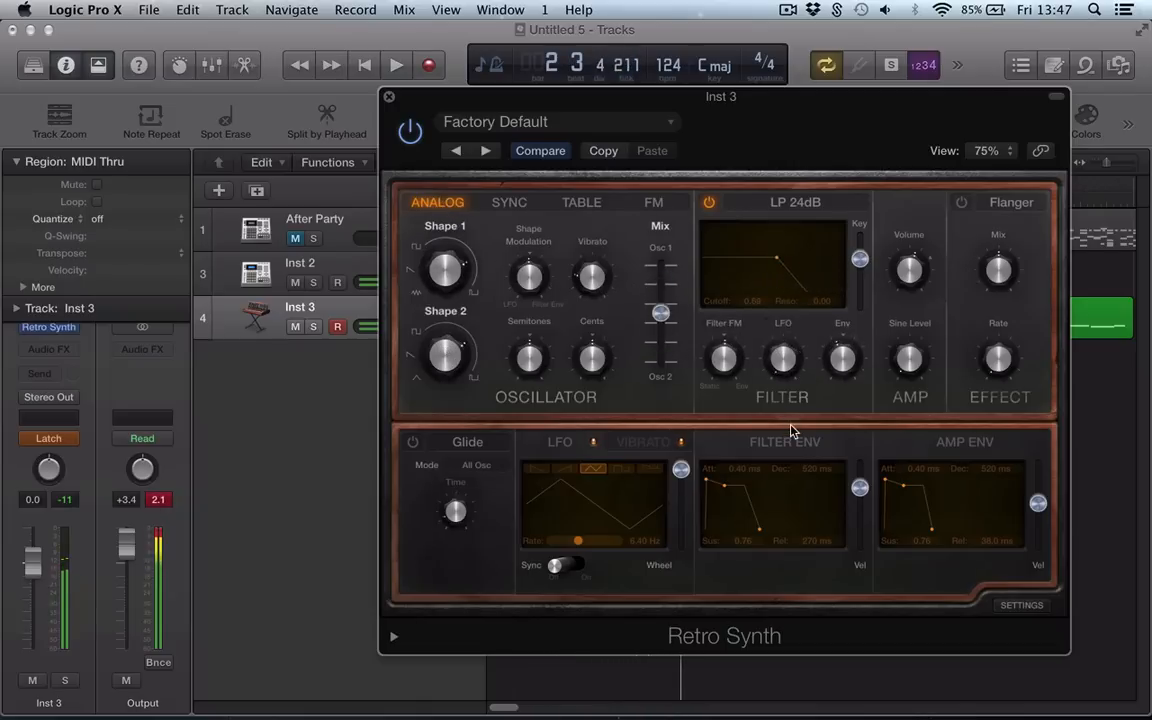
pyautogui.press('super+w')
# Show automation on Inst 3 and add lanes for Retro Synth's Cutoff by LFO, Oscillator Mix and Filter FM
pyautogui.click(391, 315)
pyautogui.press('a')
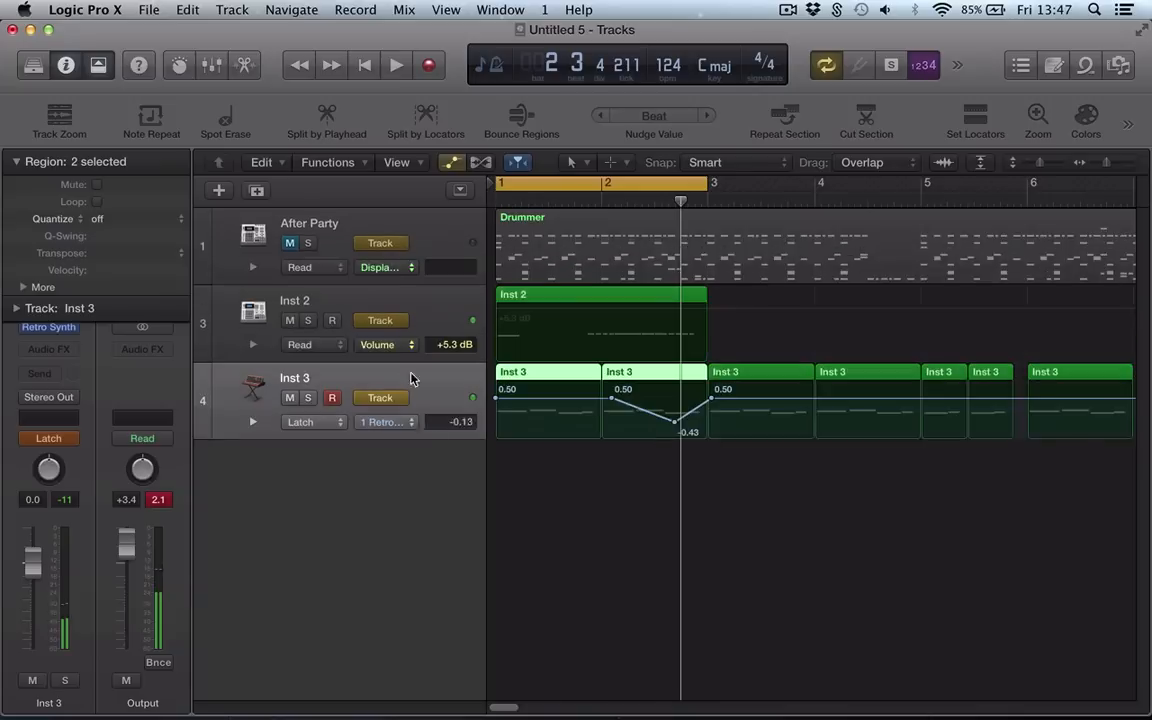
pyautogui.click(254, 438)
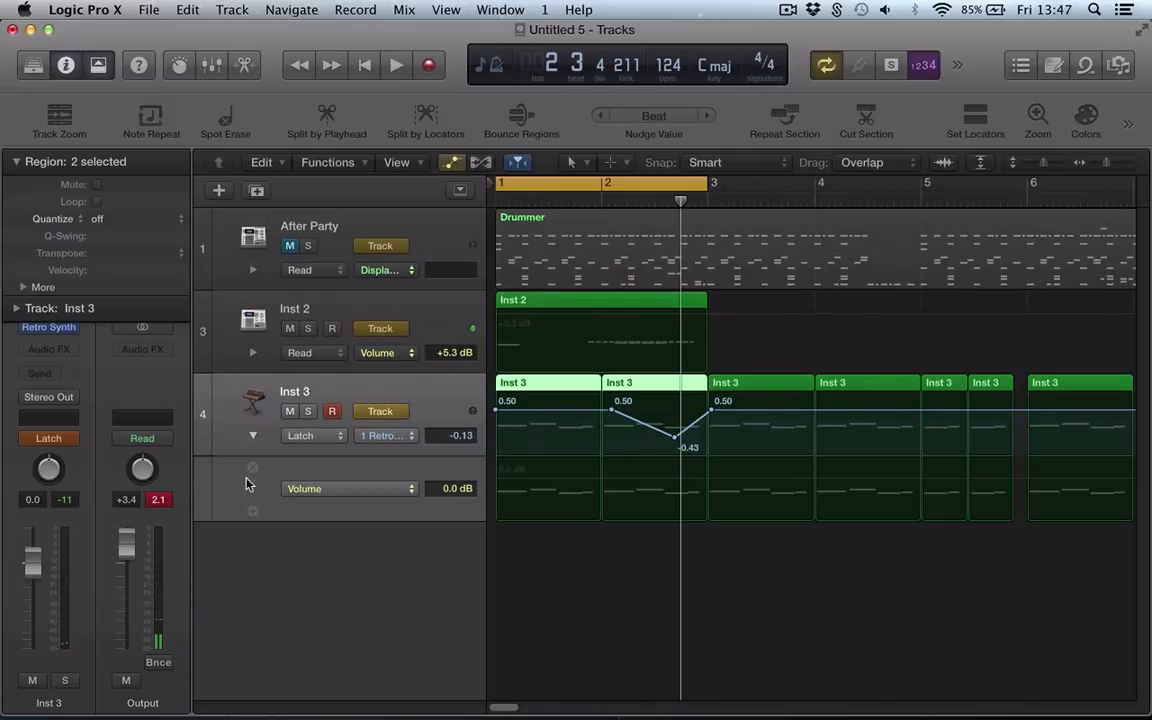
pyautogui.click(314, 489)
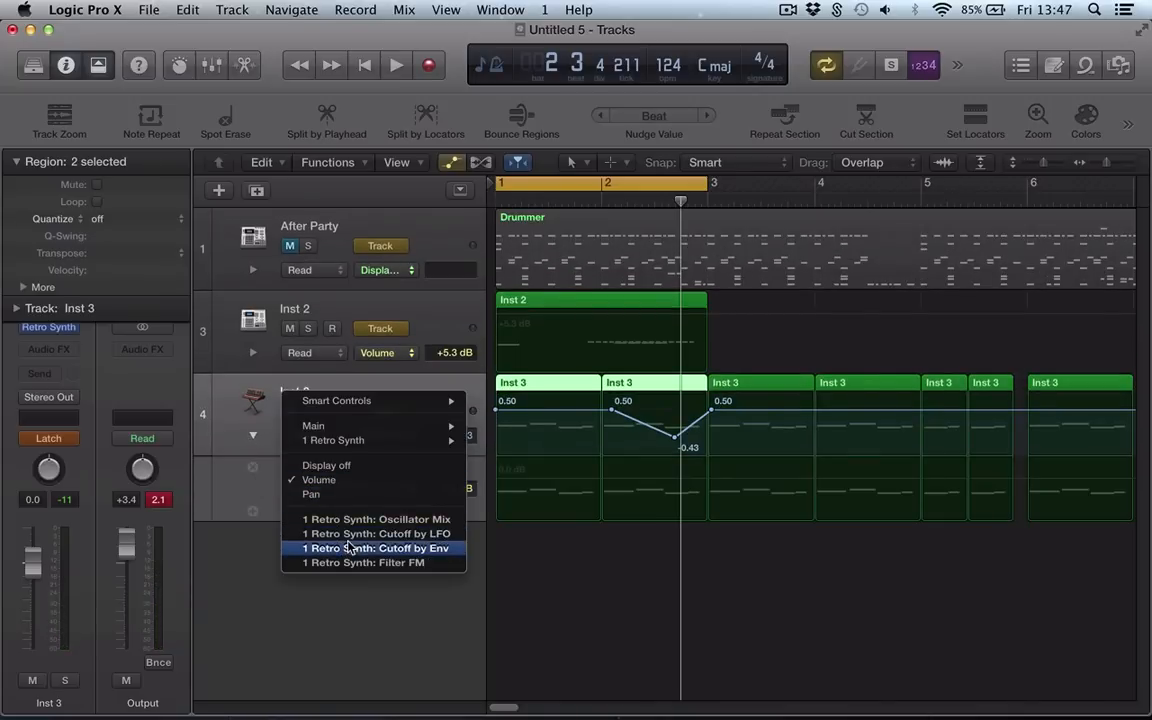
pyautogui.click(348, 534)
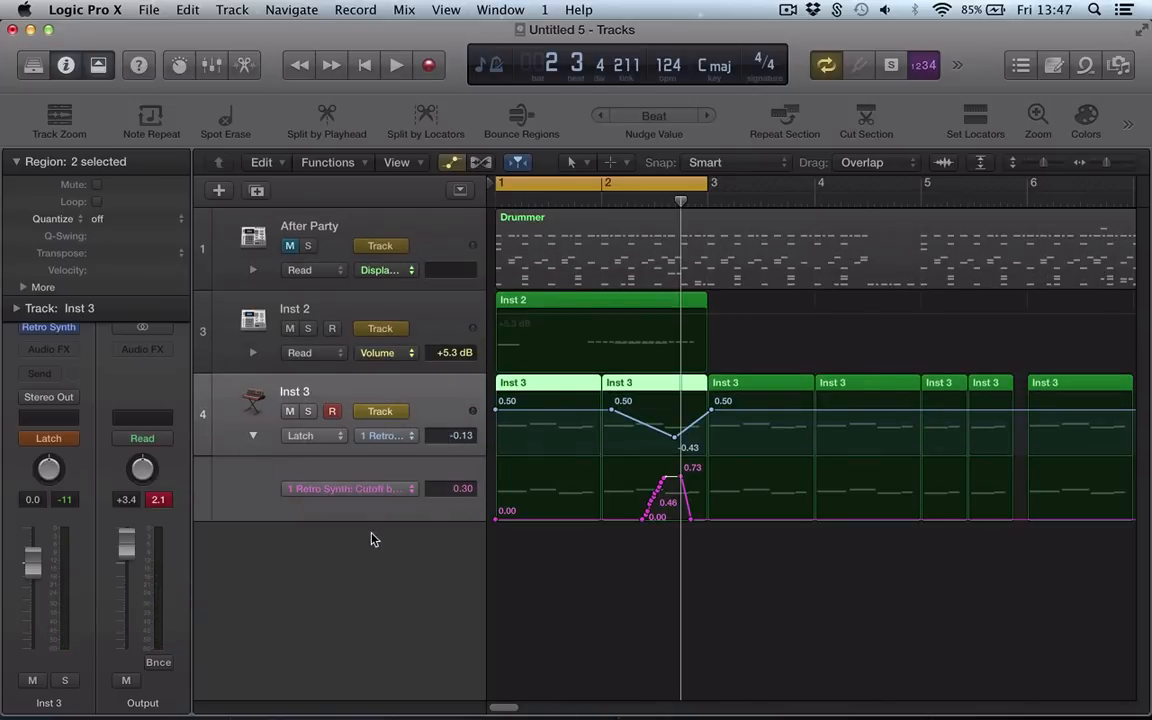
pyautogui.click(252, 511)
pyautogui.click(252, 578)
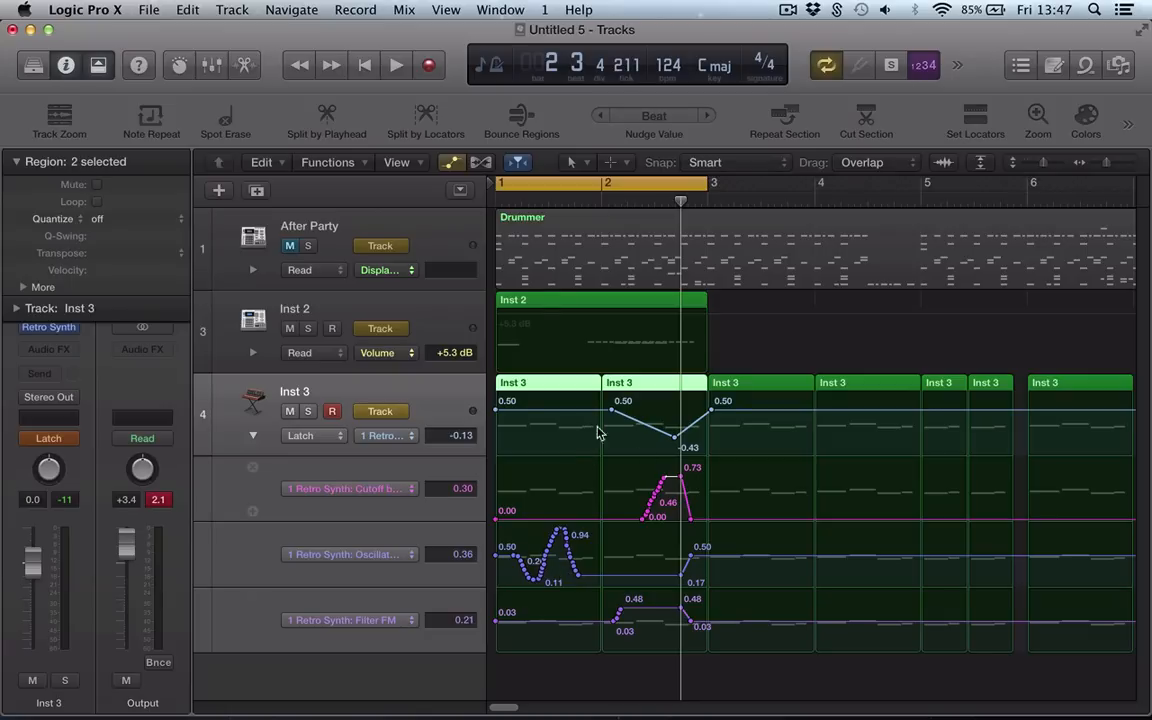
# Convert Inst 3's visible track automation to region automation and return its automation mode to Read
pyautogui.click(500, 9)
pyautogui.moveTo(404, 9)
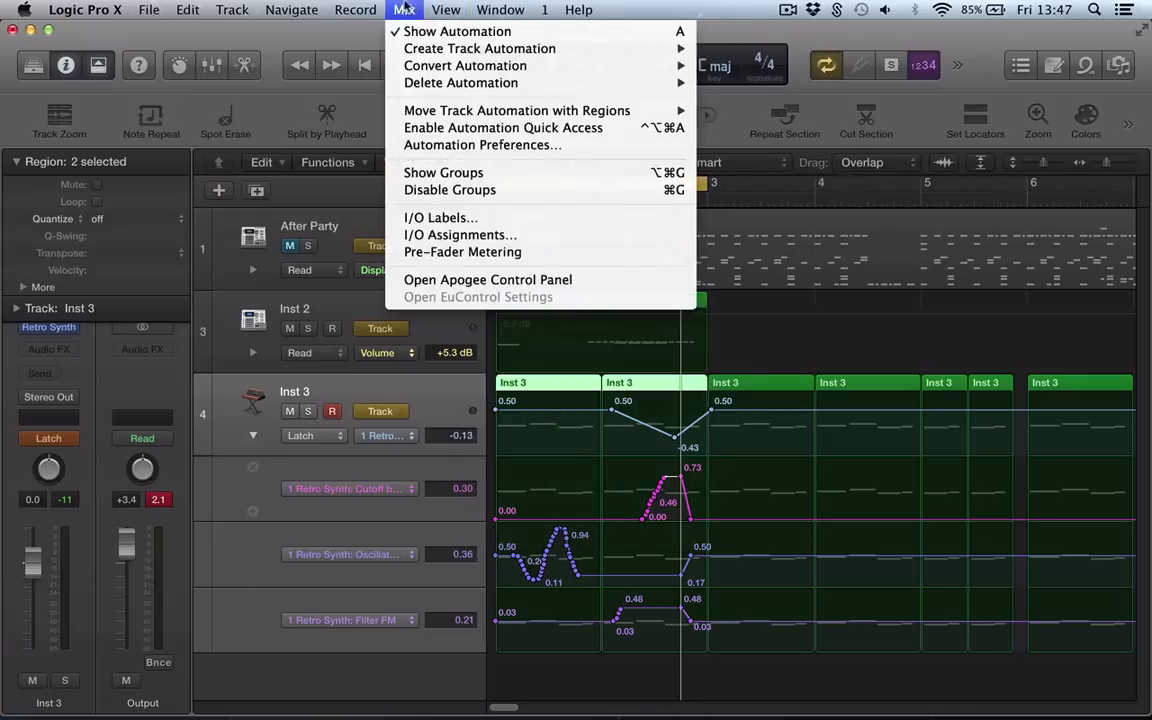
pyautogui.moveTo(419, 68)
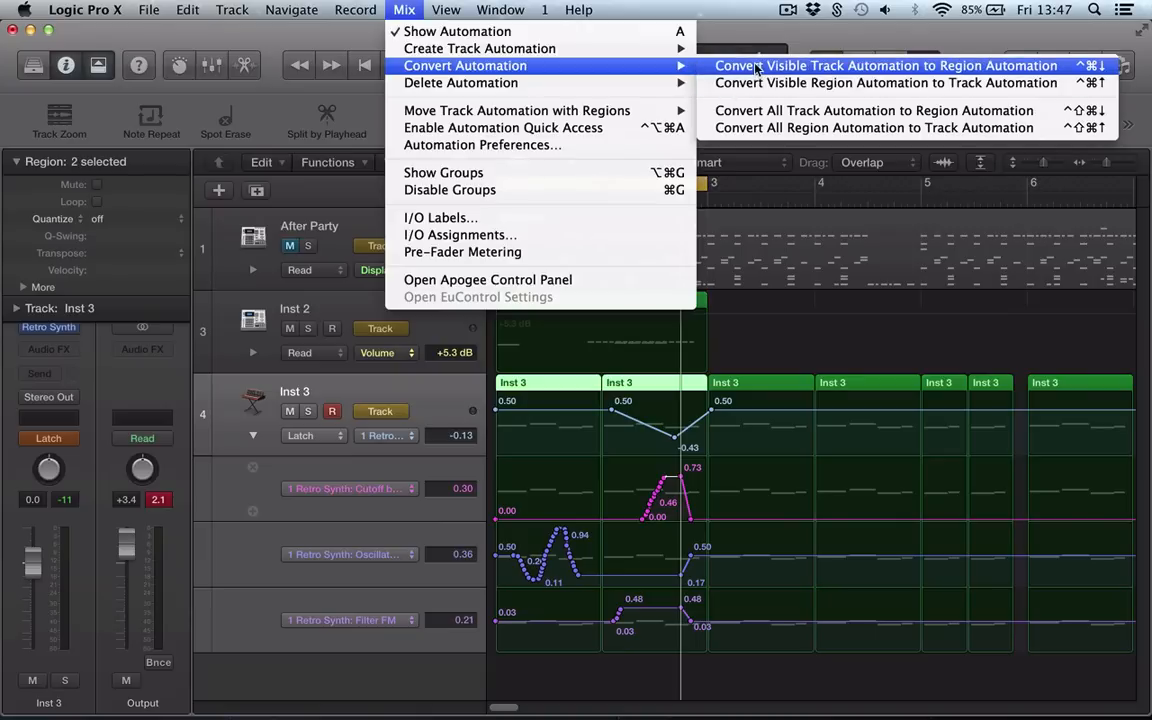
pyautogui.click(886, 65)
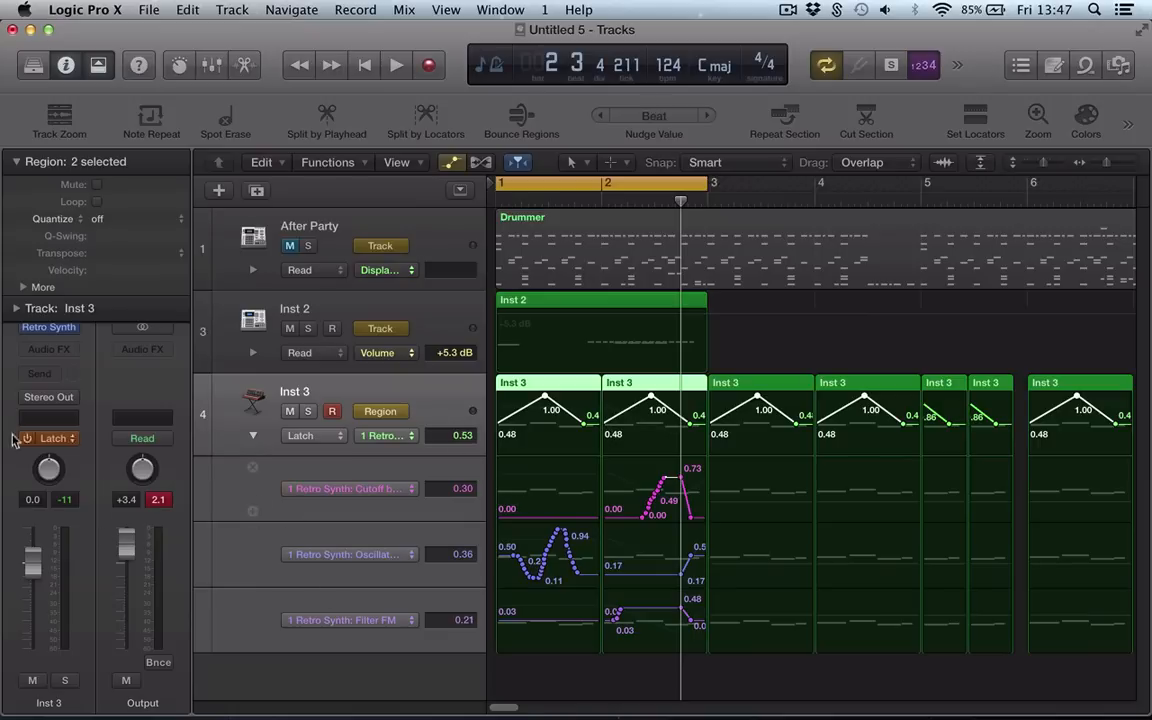
pyautogui.click(56, 440)
pyautogui.click(52, 438)
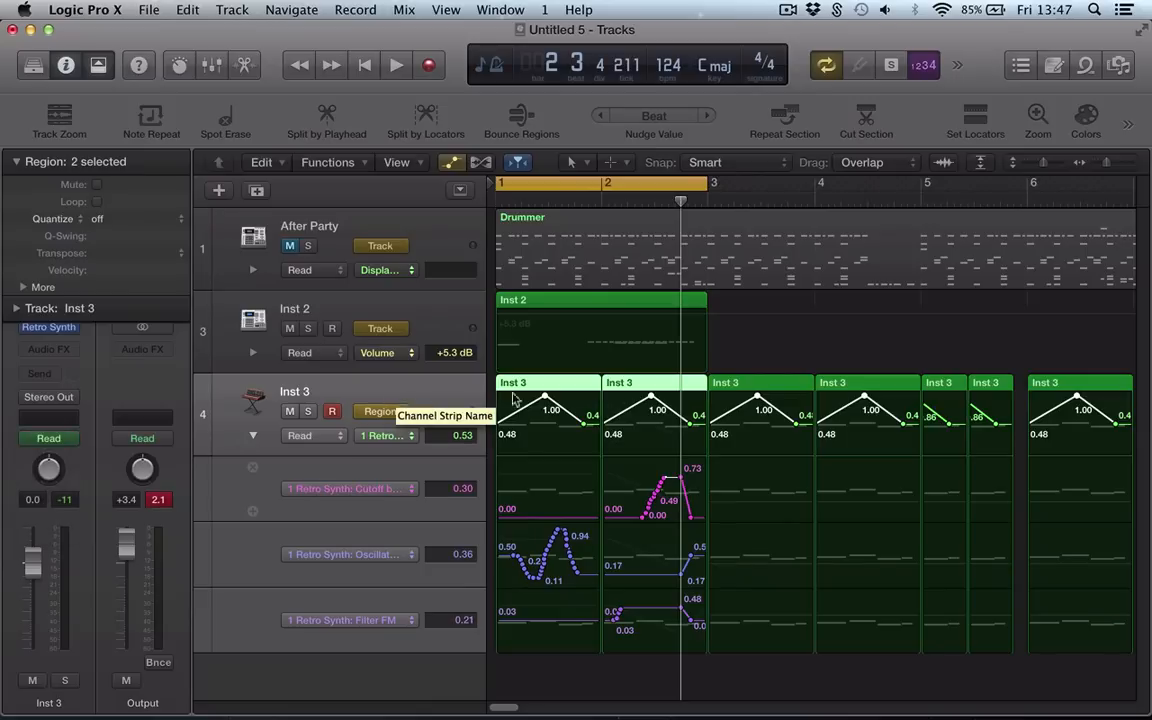
# Delete all Inst 3 regions from bar 3 onwards
pyautogui.press('super+Left')
pyautogui.press('super+Left')
pyautogui.moveTo(938, 503); pyautogui.dragTo(617, 379)
pyautogui.press('Delete')
# Copy the two Inst 3 regions from bars 1 and 2 to bars 3 and 4
pyautogui.click(612, 290)
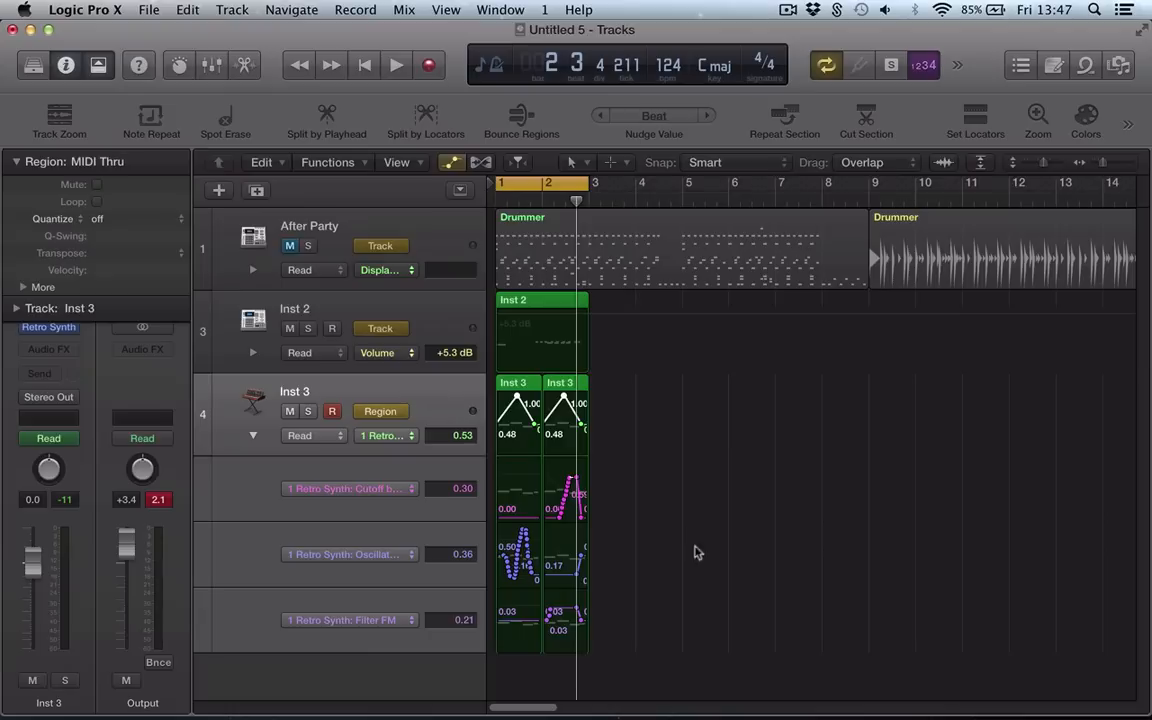
pyautogui.moveTo(694, 545)
pyautogui.mouseDown()
pyautogui.moveTo(566, 382)
pyautogui.moveTo(528, 386)
pyautogui.moveTo(640, 404)
pyautogui.moveTo(617, 399)
pyautogui.mouseUp()
pyautogui.click(612, 290)
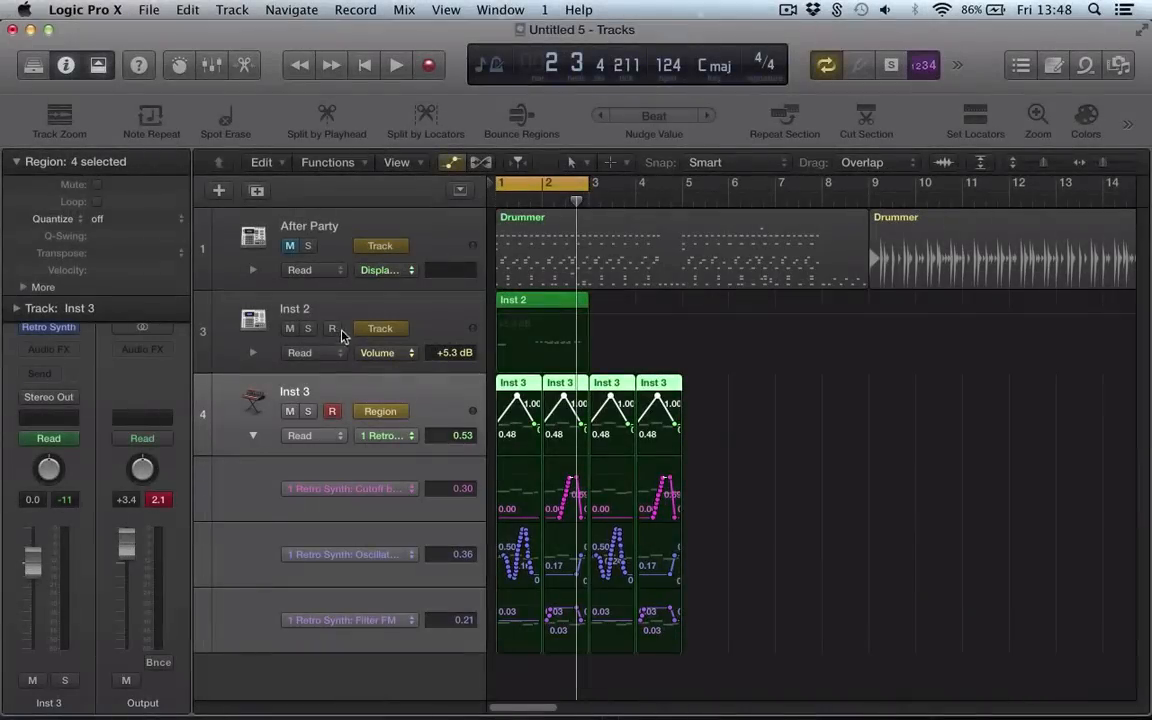
# Unmute and solo the After Party drummer track and extend the cycle range to bar 9
pyautogui.click(325, 312)
pyautogui.click(270, 224)
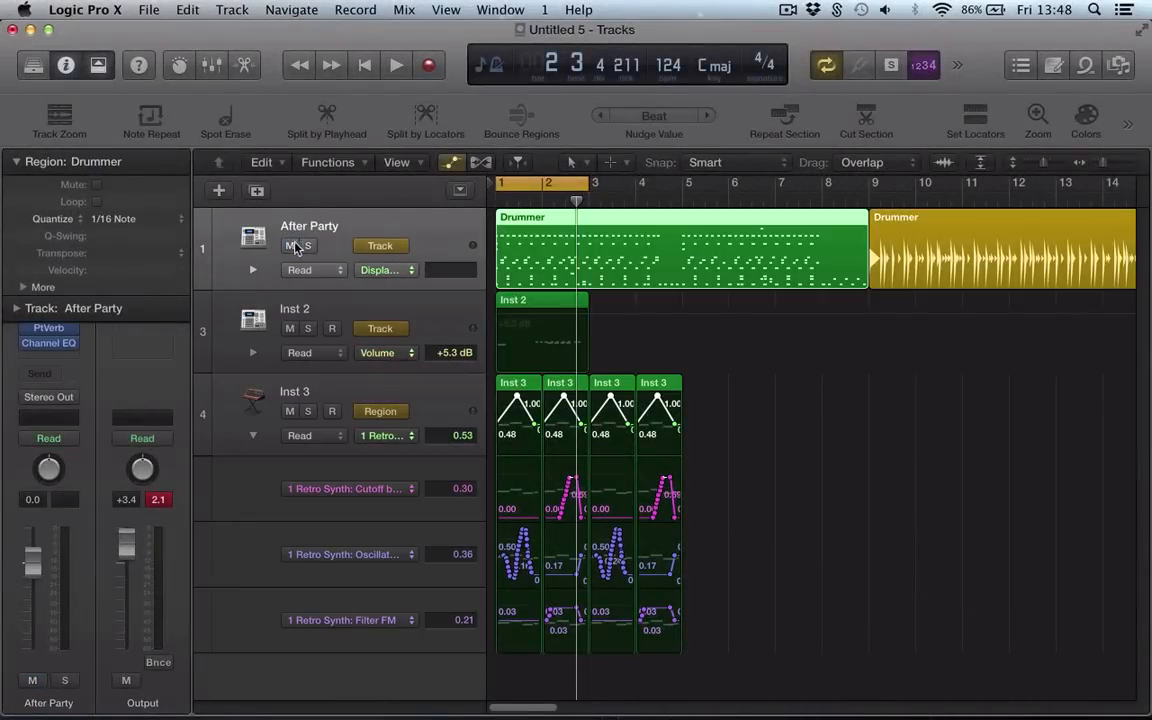
pyautogui.click(307, 247)
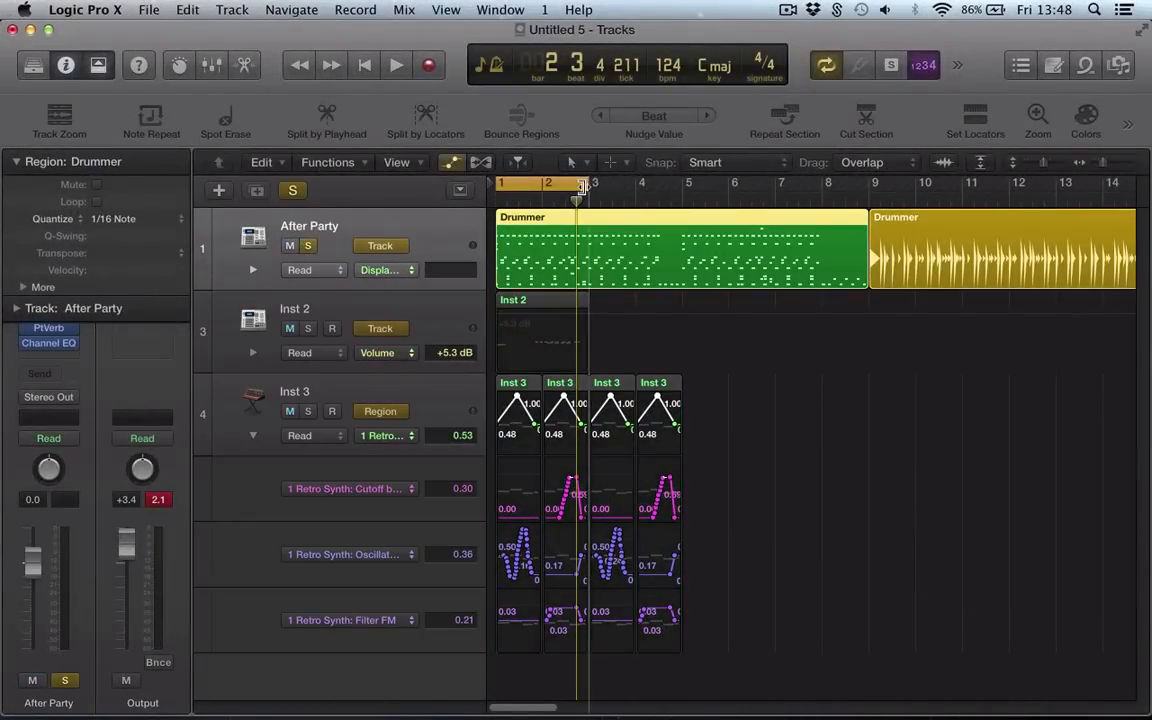
pyautogui.moveTo(586, 183); pyautogui.dragTo(868, 217)
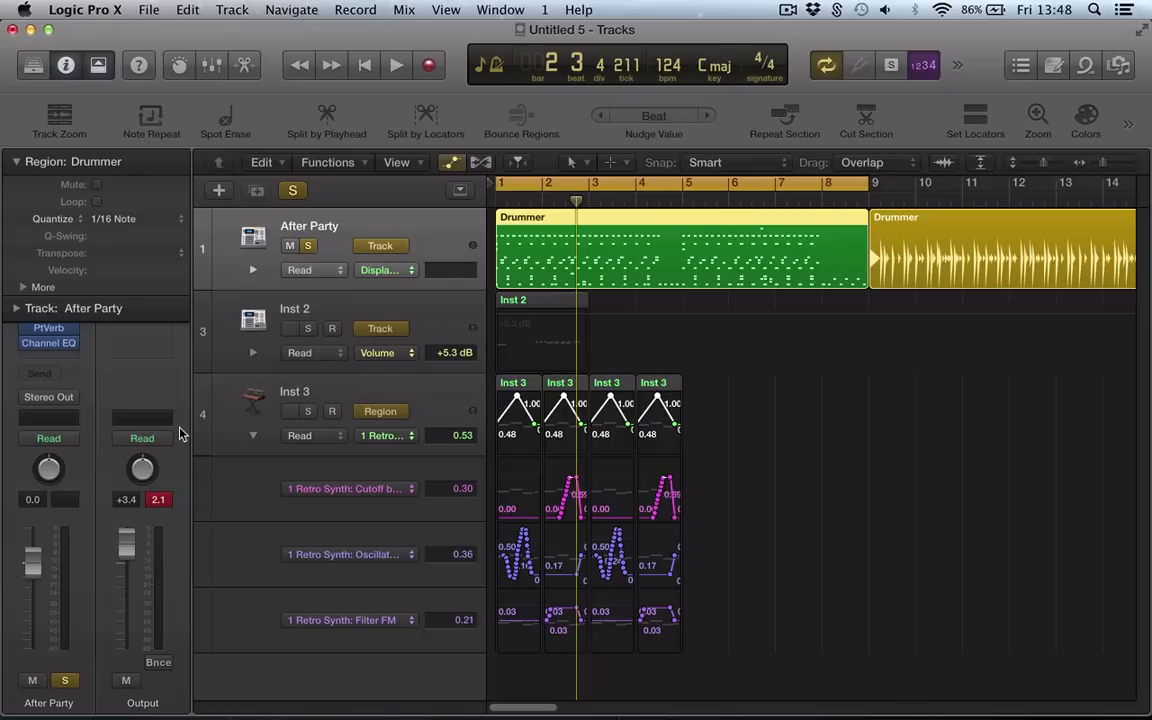
# Check playback and lower the After Party fader to -2.0 dB and the Output fader to -0.6 dB
pyautogui.press('space')
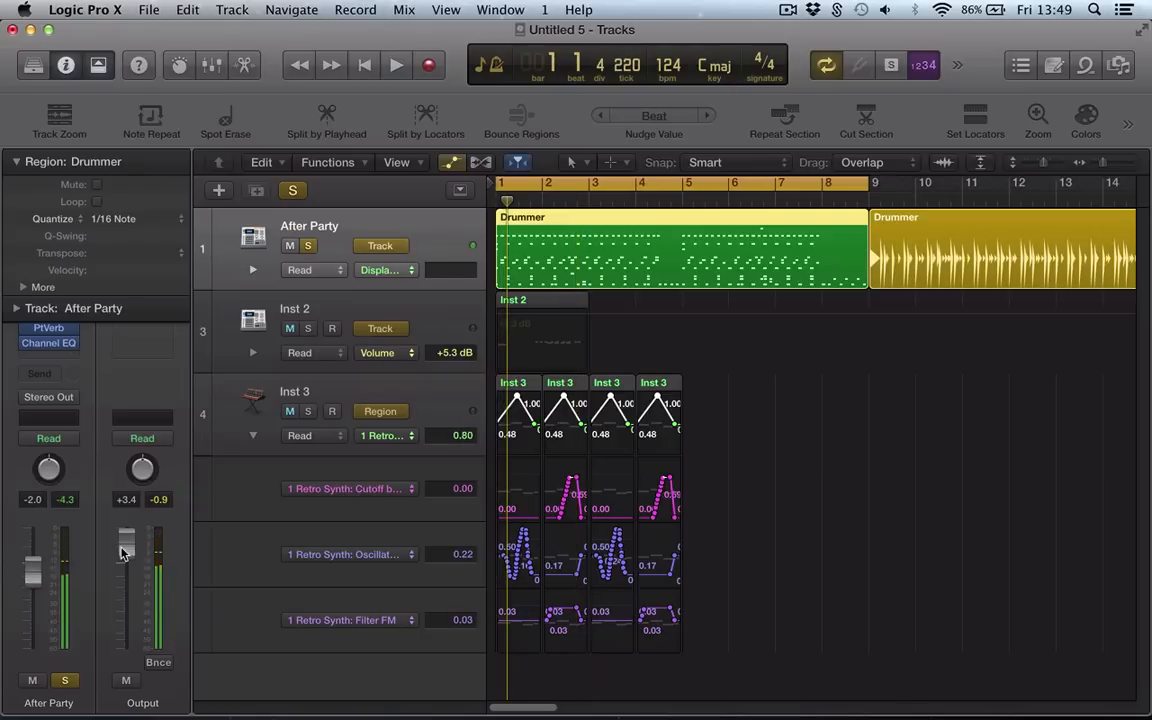
pyautogui.moveTo(123, 553); pyautogui.dragTo(123, 576)
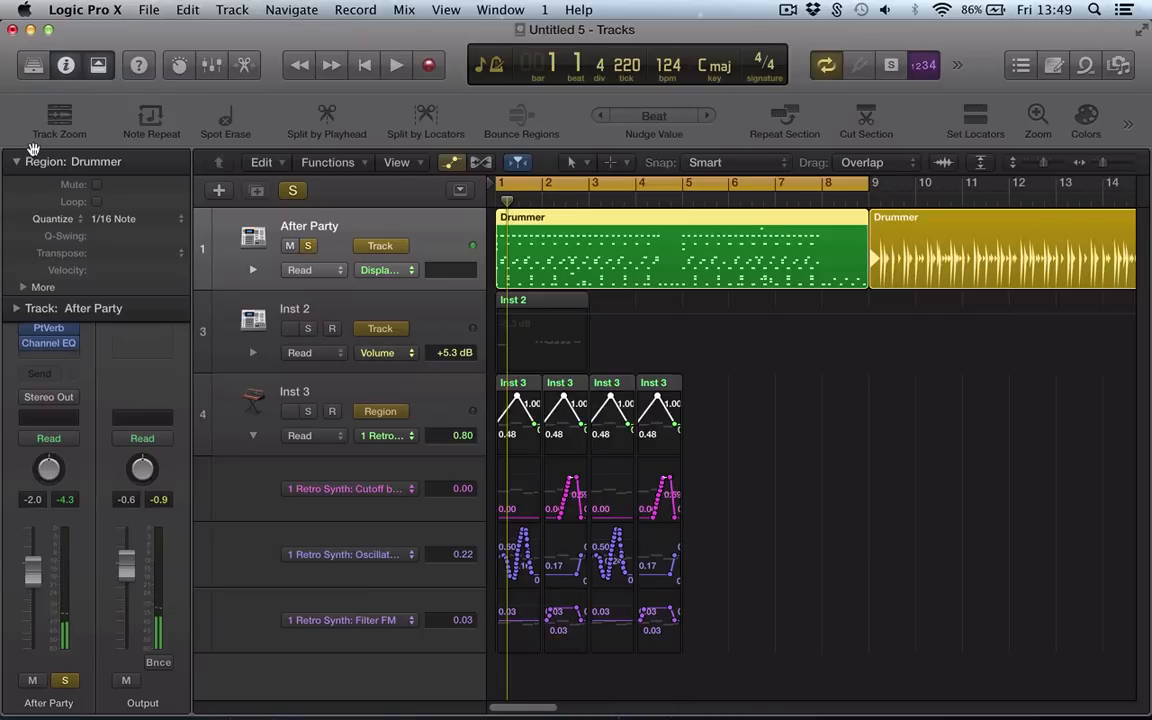
# Open After Party's Compressor, enlarge its window to 86% and look over the available view sizes
pyautogui.click(16, 161)
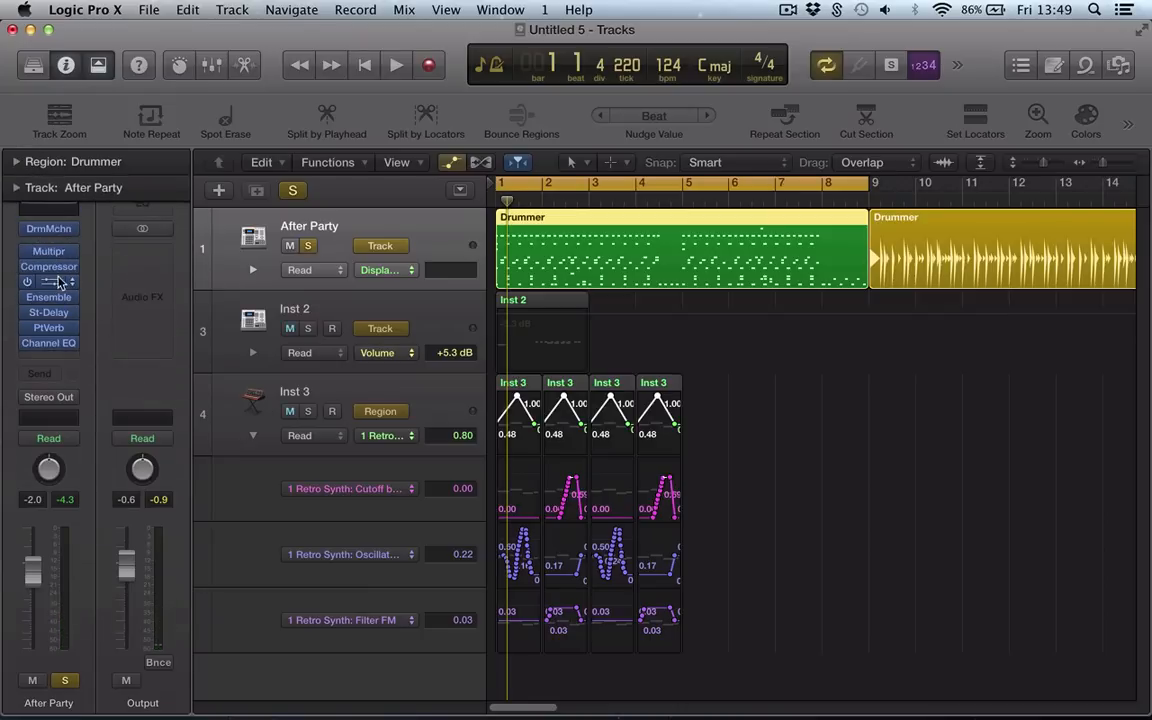
pyautogui.click(49, 267)
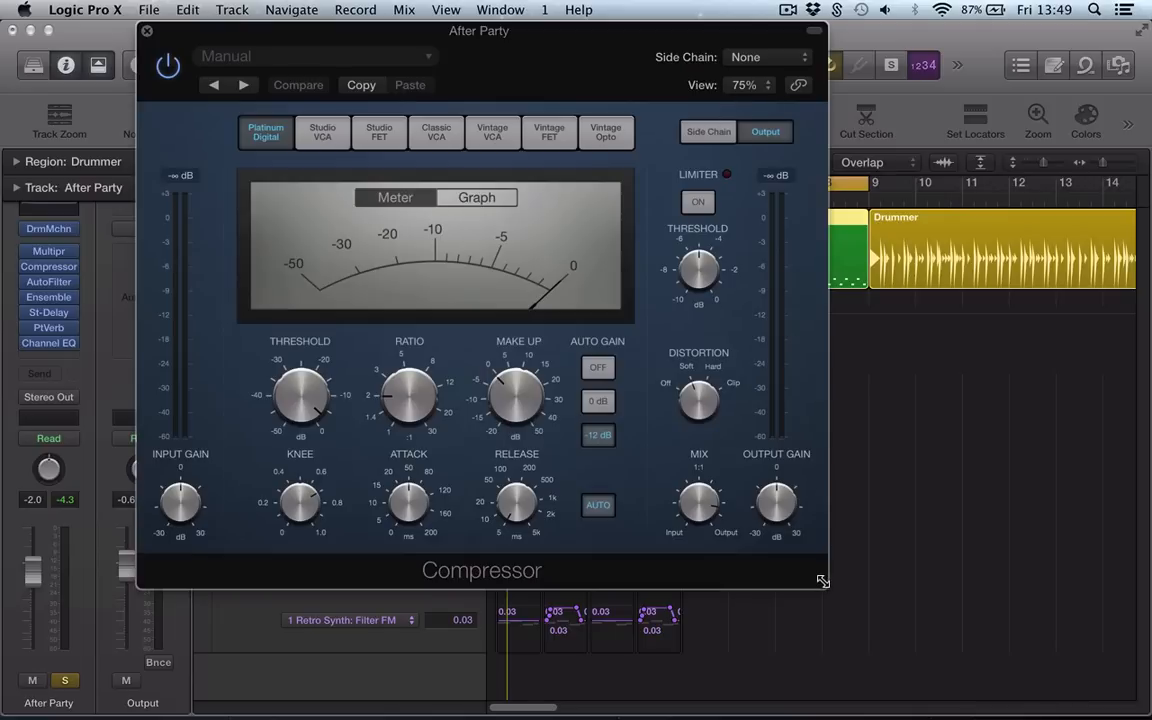
pyautogui.moveTo(824, 584); pyautogui.dragTo(923, 525)
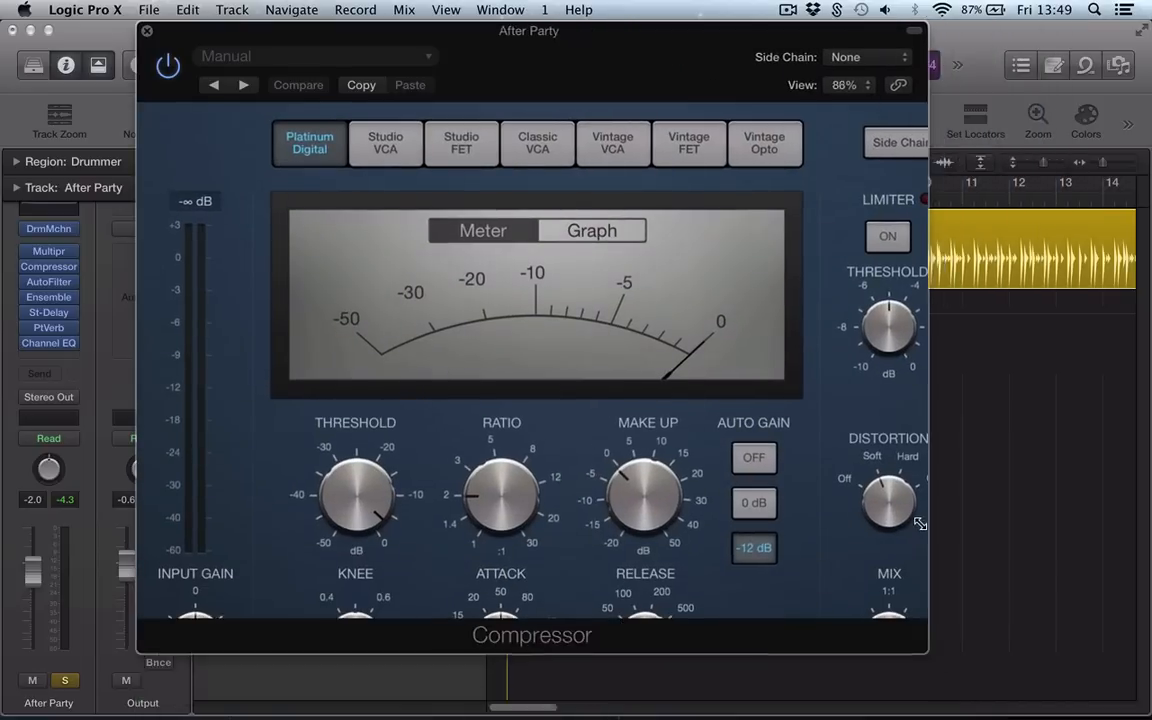
pyautogui.click(845, 88)
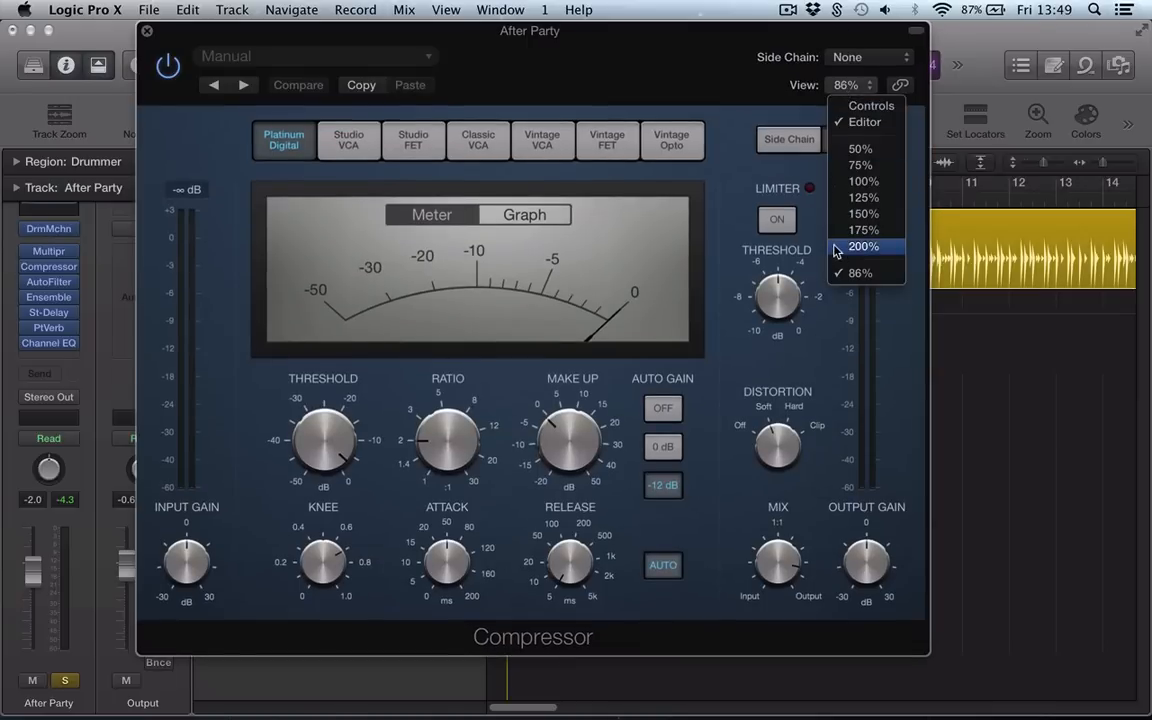
pyautogui.click(607, 150)
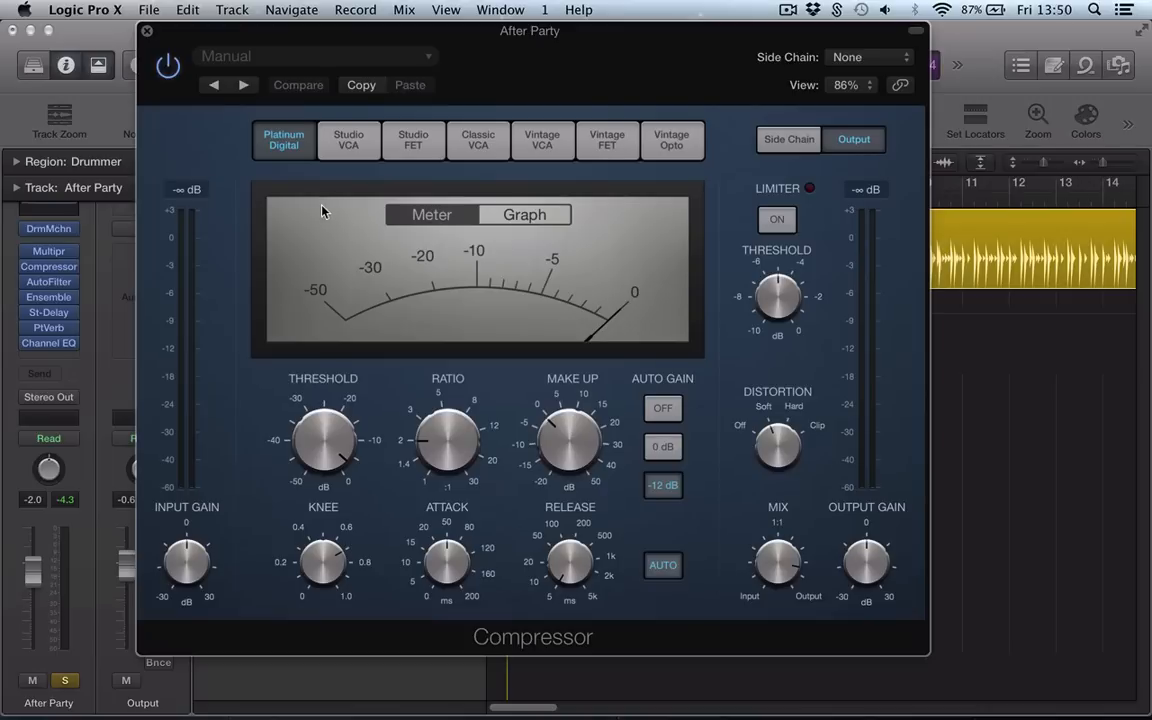
# Play the drums and audition the Compressor's Studio VCA and Studio FET models
pyautogui.press('space')
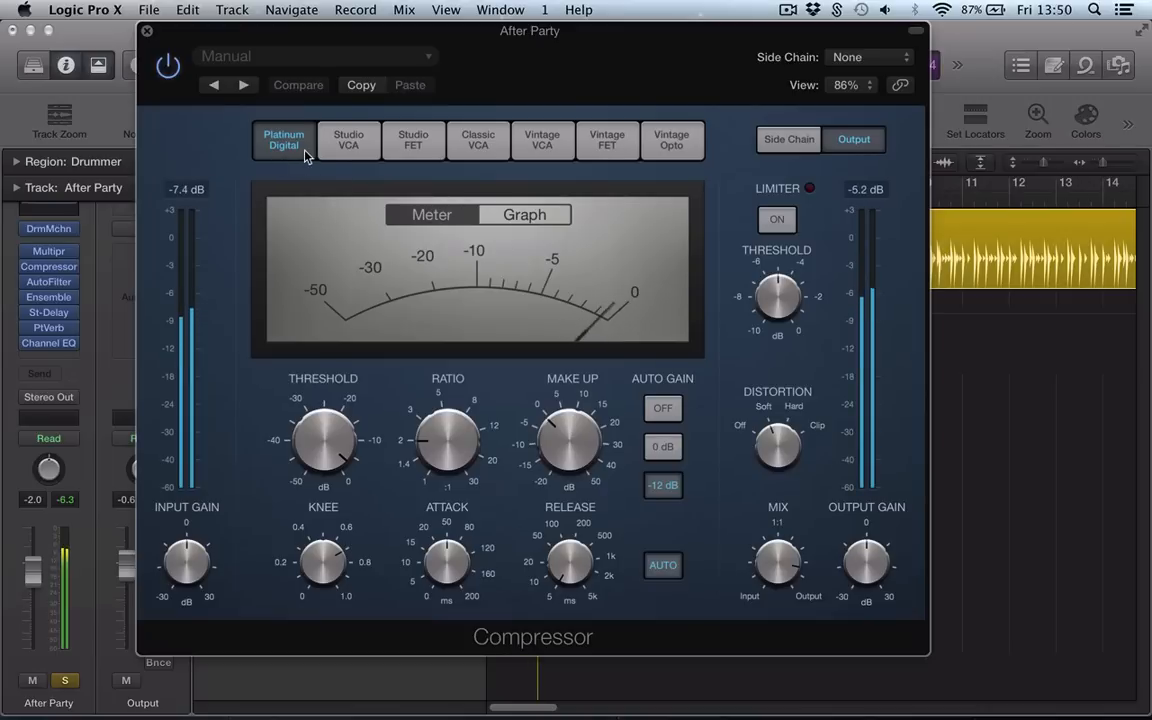
pyautogui.click(345, 142)
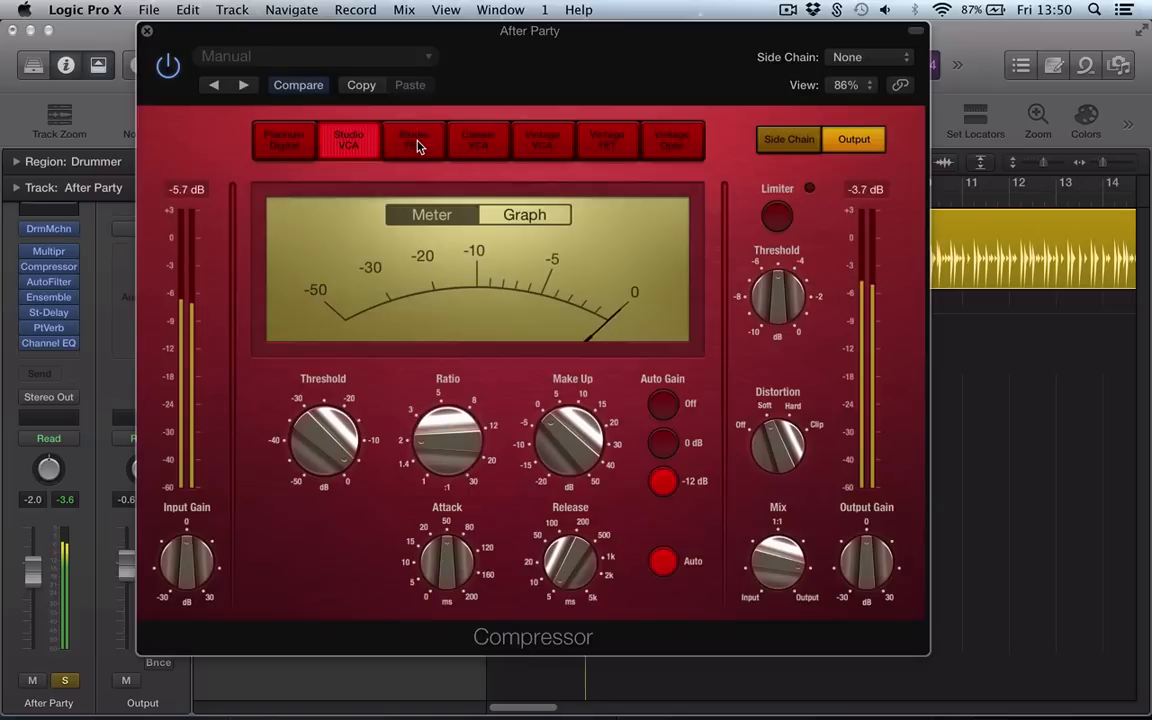
pyautogui.click(418, 146)
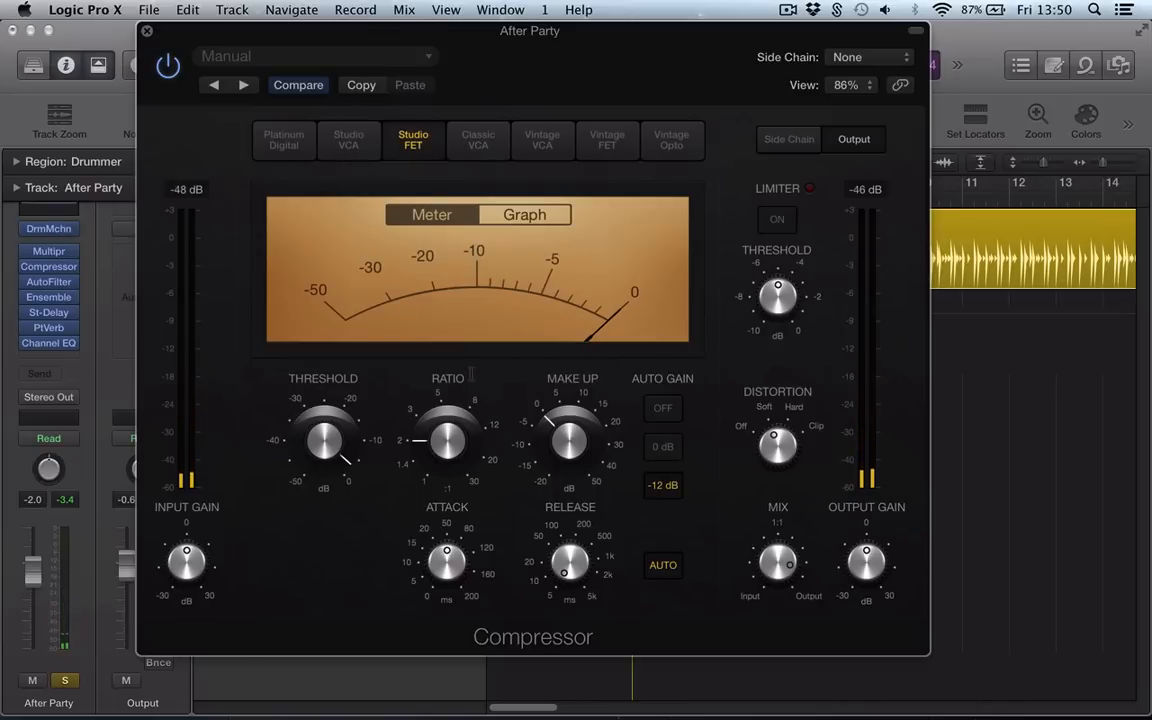
pyautogui.moveTo(462, 455)
pyautogui.moveTo(499, 470)
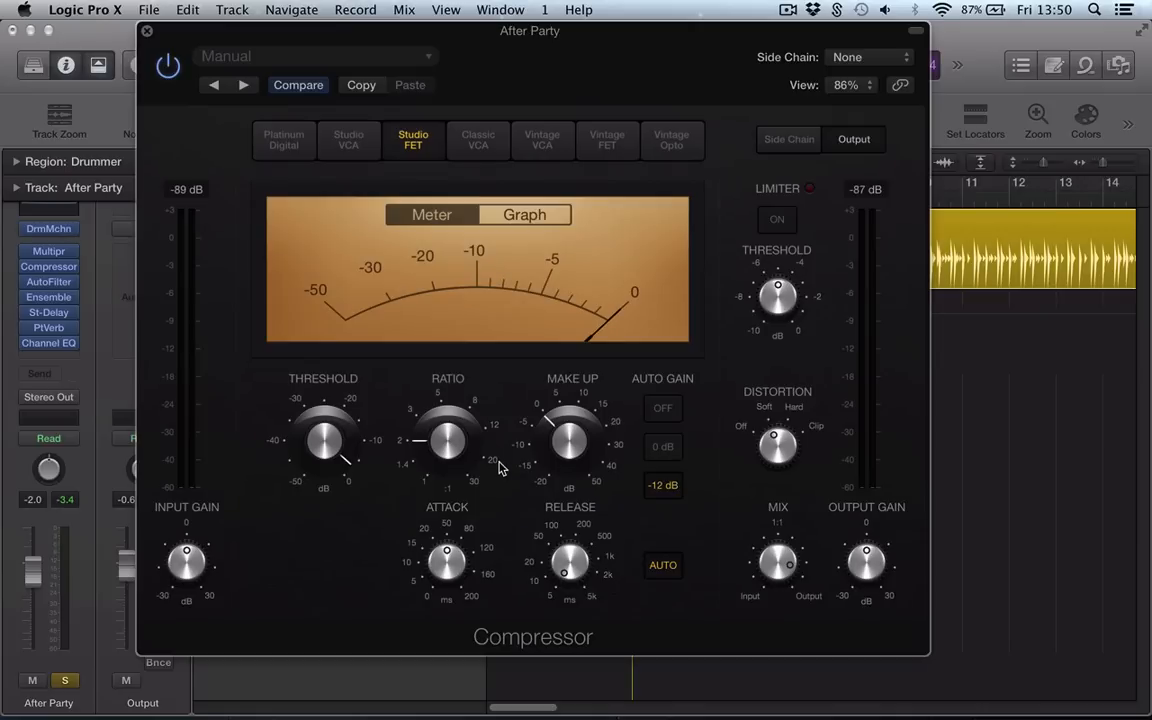
# Audition the Compressor's Classic VCA, Vintage VCA, Vintage FET and Vintage Opto models and return to Classic VCA
pyautogui.click(466, 145)
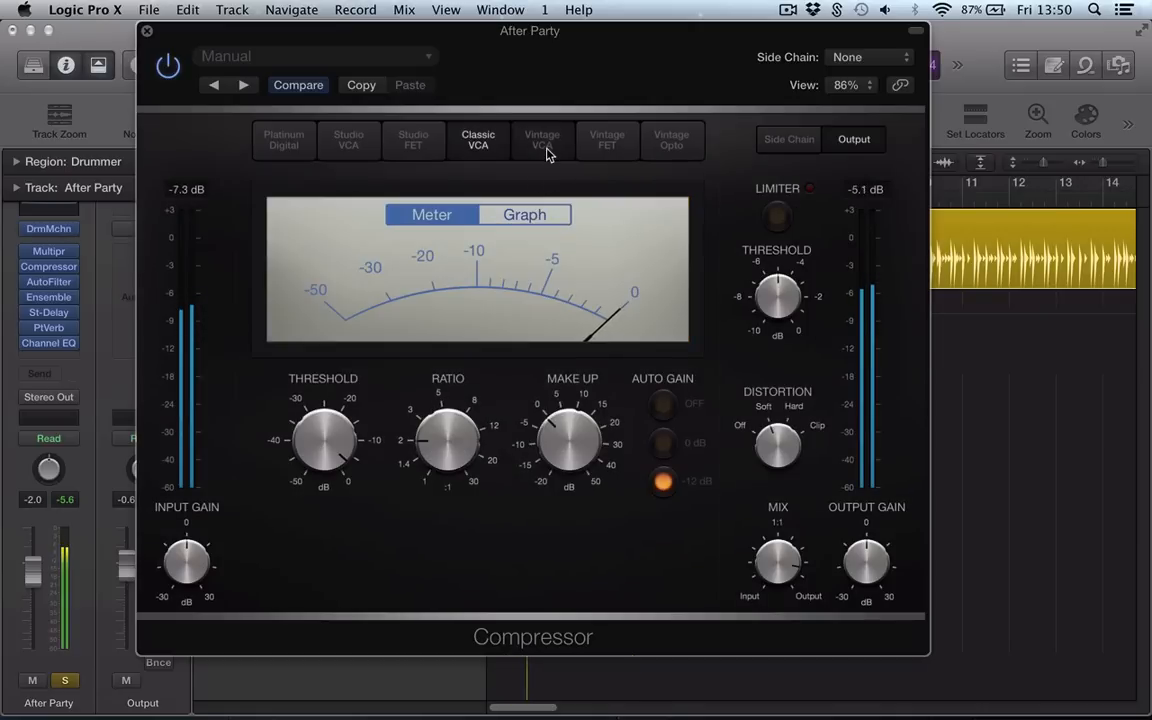
pyautogui.click(545, 150)
pyautogui.click(616, 150)
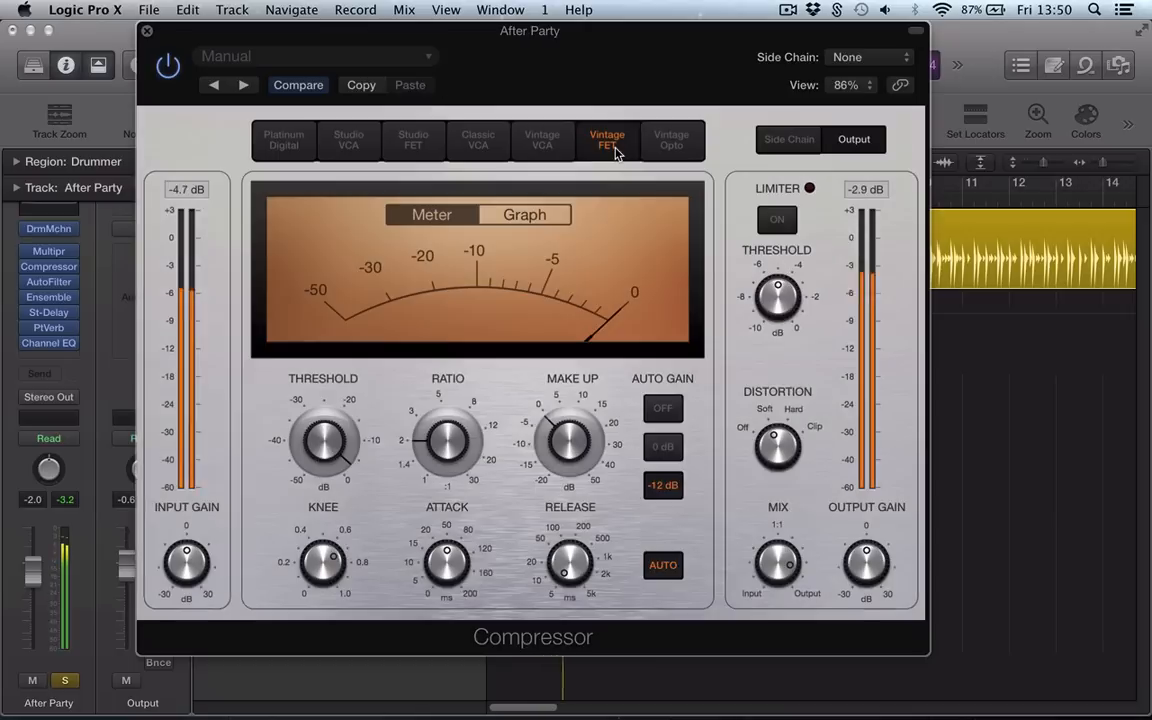
pyautogui.click(668, 147)
pyautogui.click(481, 152)
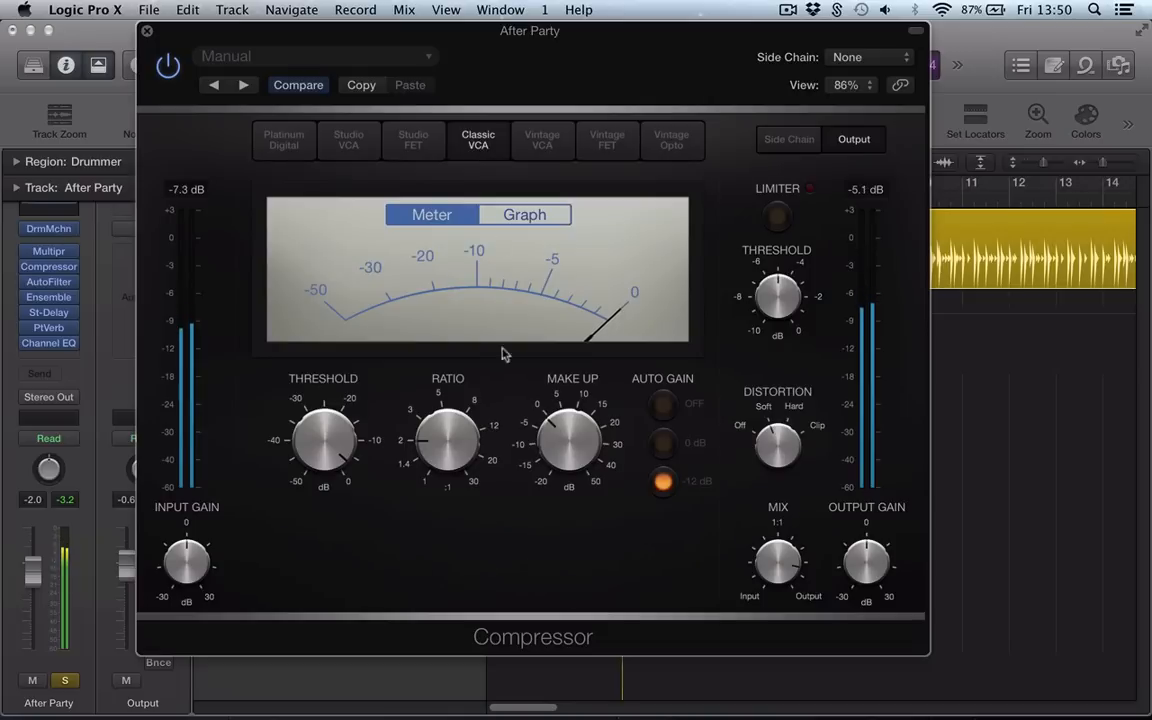
# Switch the Compressor to the Platinum Digital model
pyautogui.moveTo(490, 388)
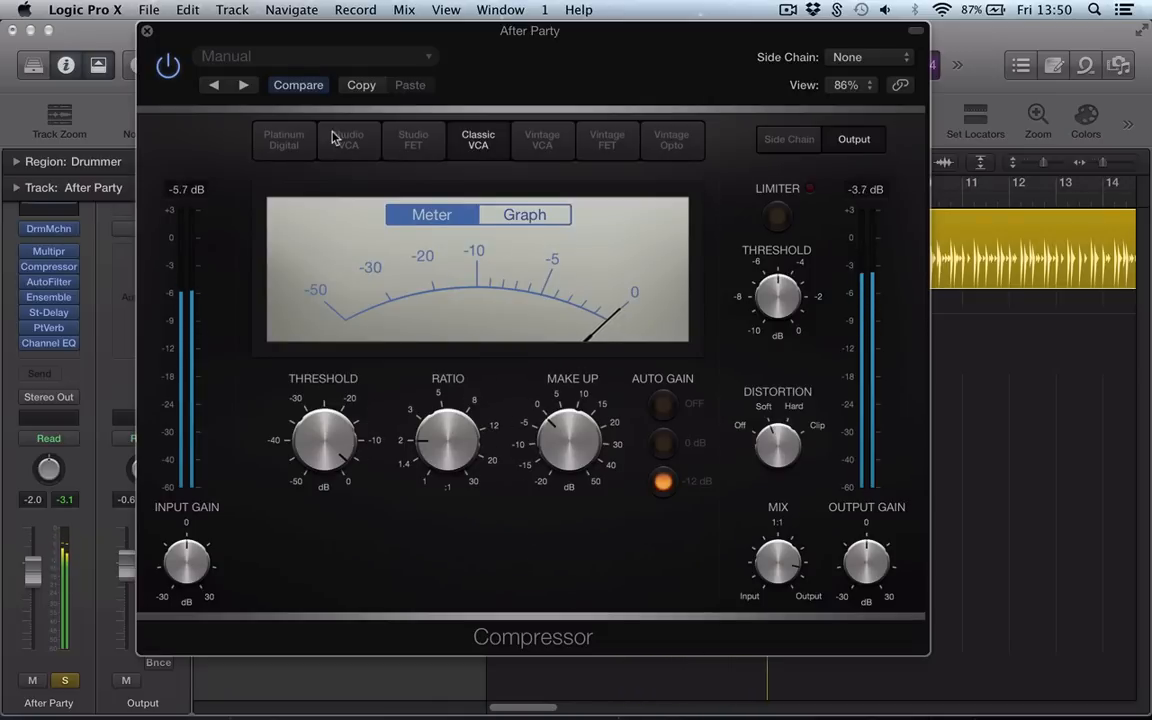
pyautogui.click(285, 140)
pyautogui.moveTo(491, 416)
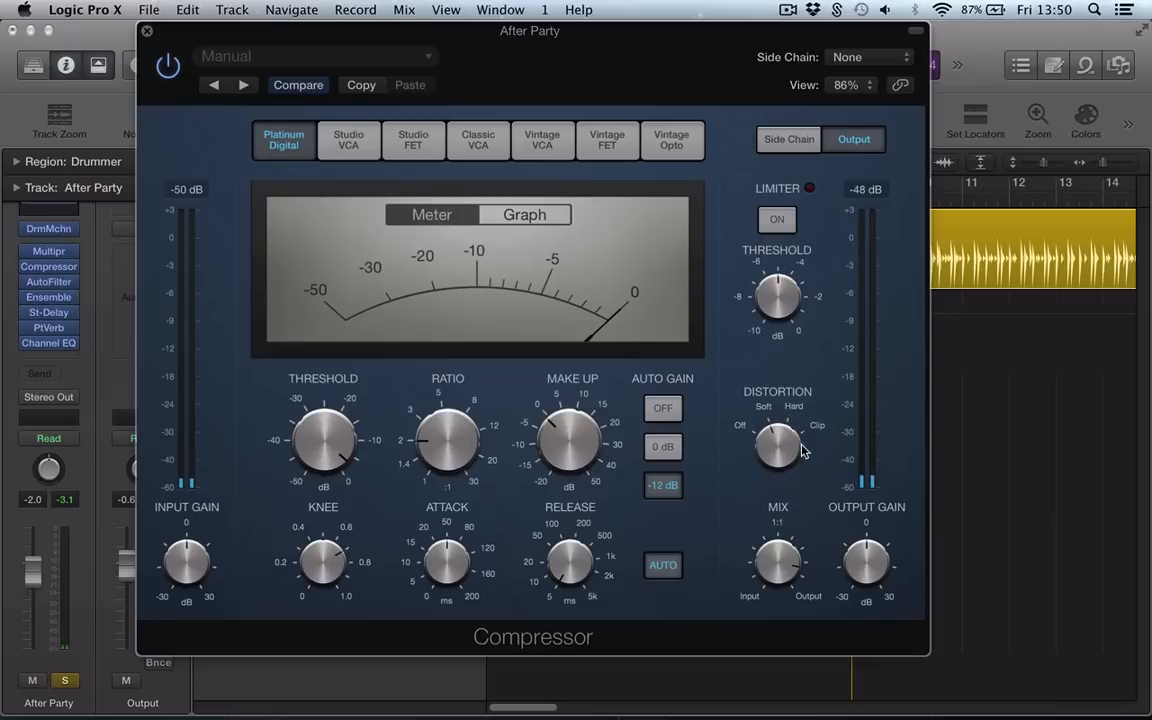
# Play the drums, lower the Compressor's threshold to -36 dB and set its mix to about 55.5 %
pyautogui.moveTo(778, 560)
pyautogui.mouseDown()
pyautogui.moveTo(795, 612)
pyautogui.moveTo(780, 568)
pyautogui.mouseUp()
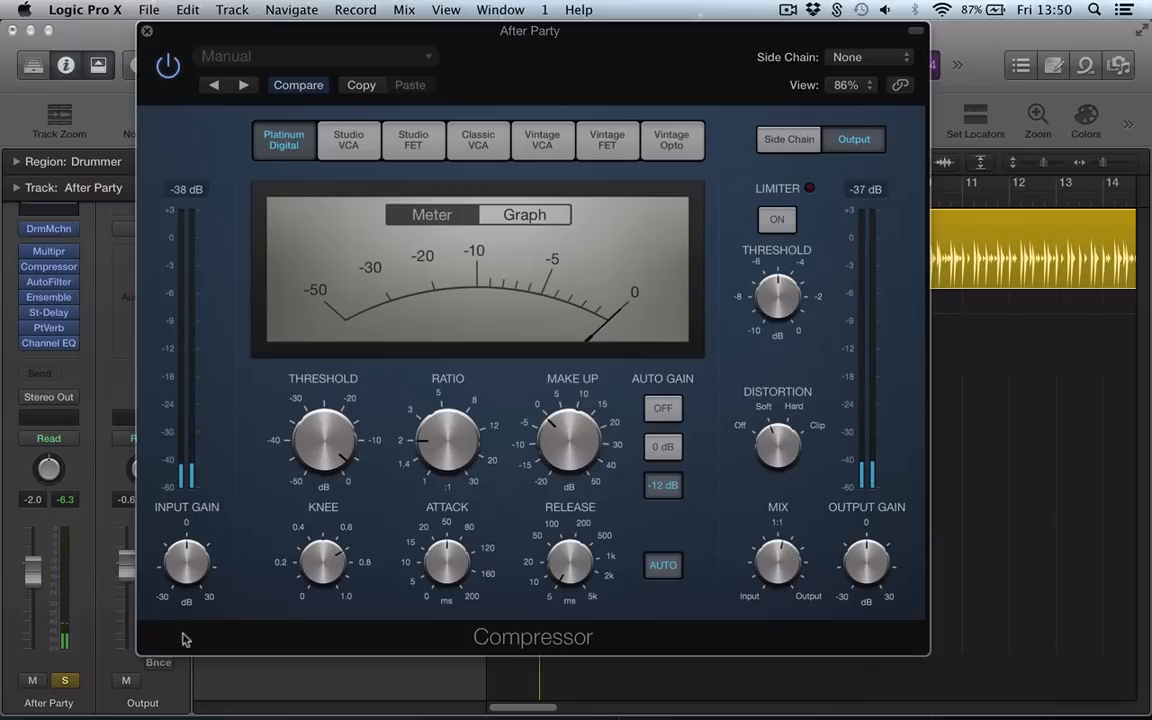
pyautogui.moveTo(763, 578)
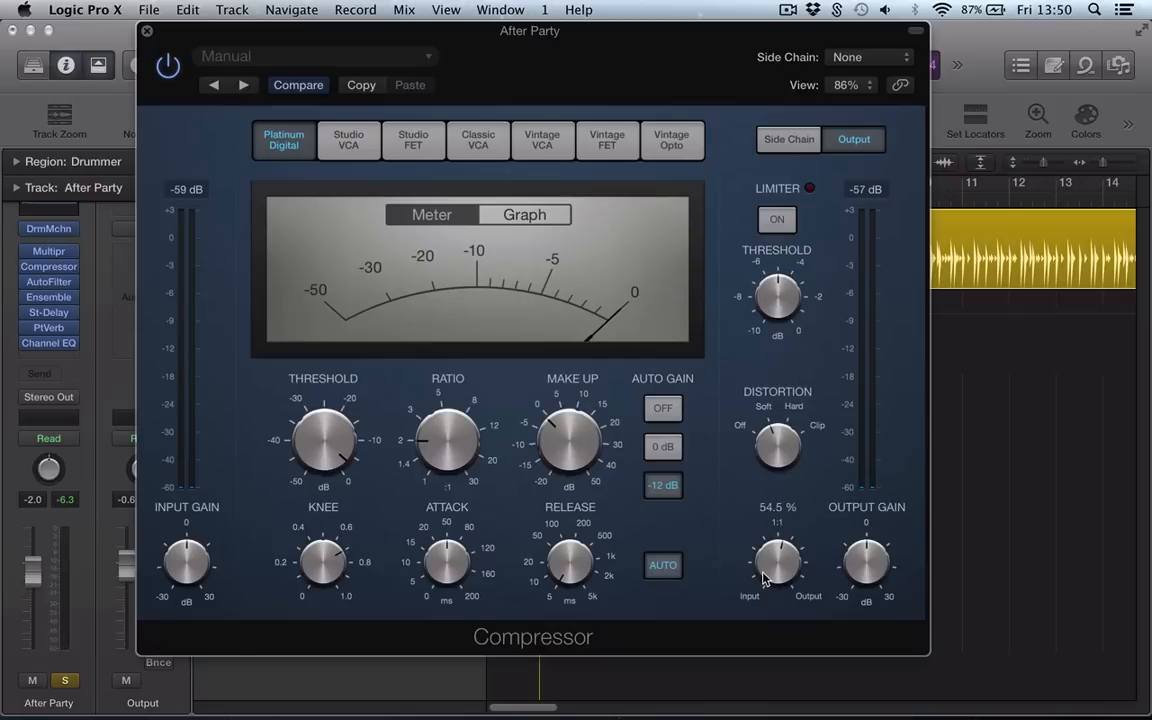
pyautogui.press('space')
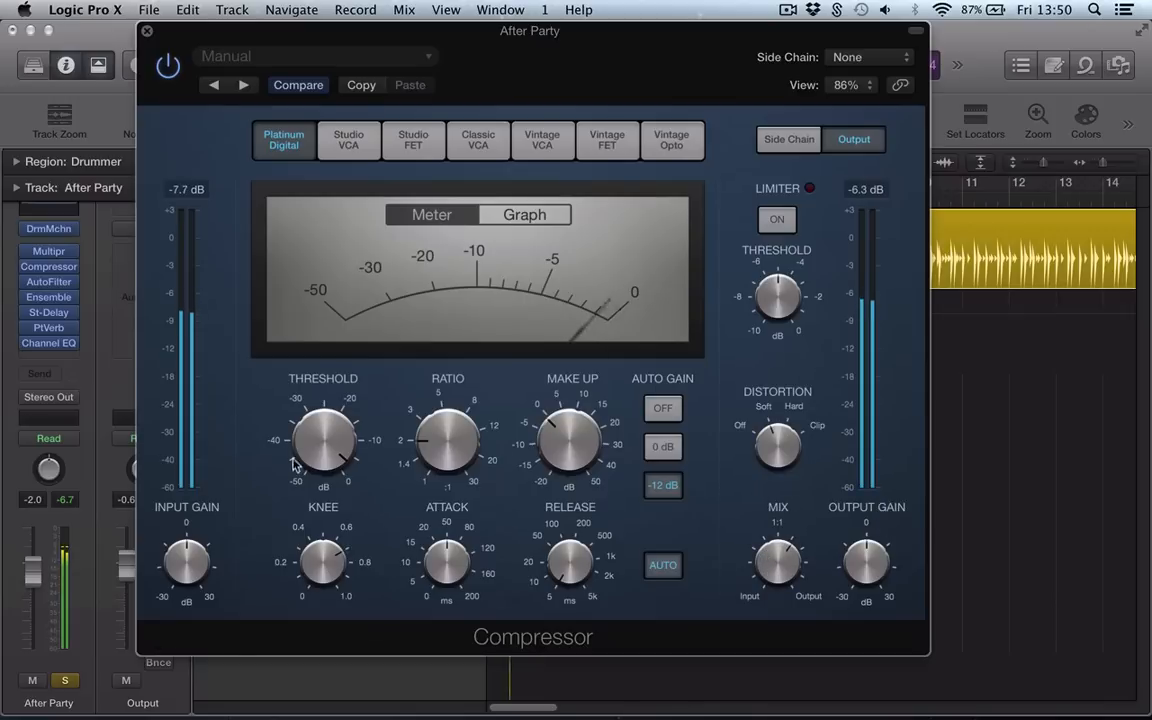
pyautogui.moveTo(318, 432); pyautogui.dragTo(319, 597)
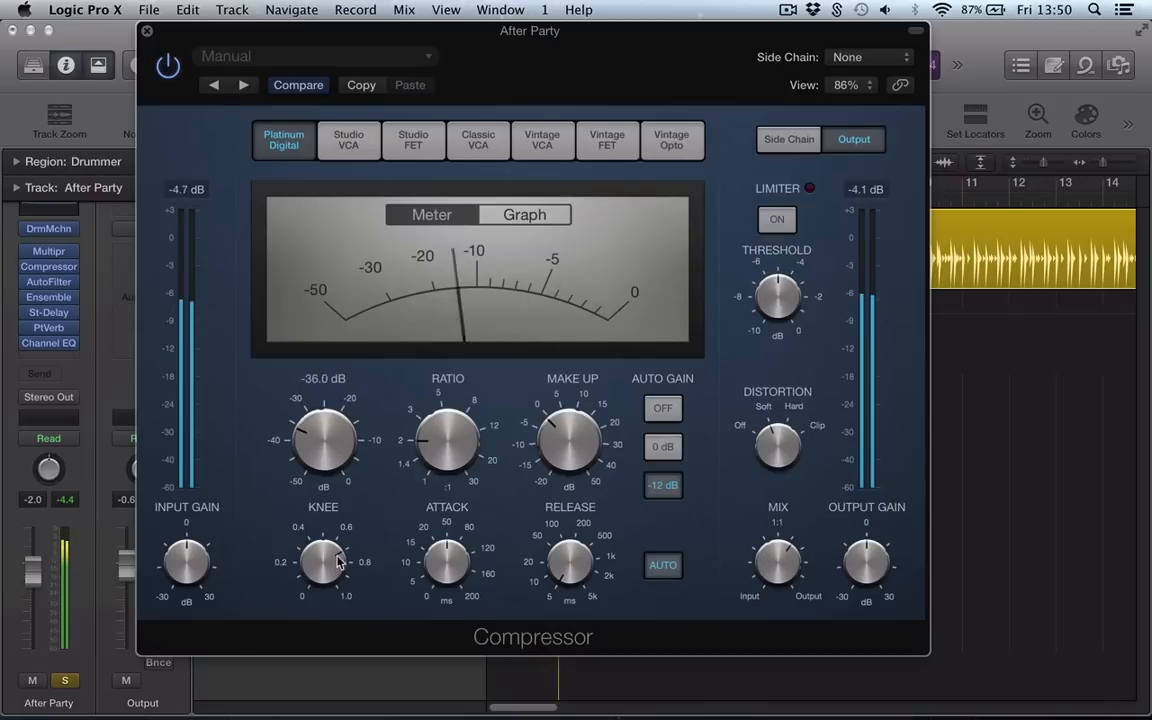
pyautogui.moveTo(787, 577)
pyautogui.moveTo(787, 577); pyautogui.dragTo(757, 497)
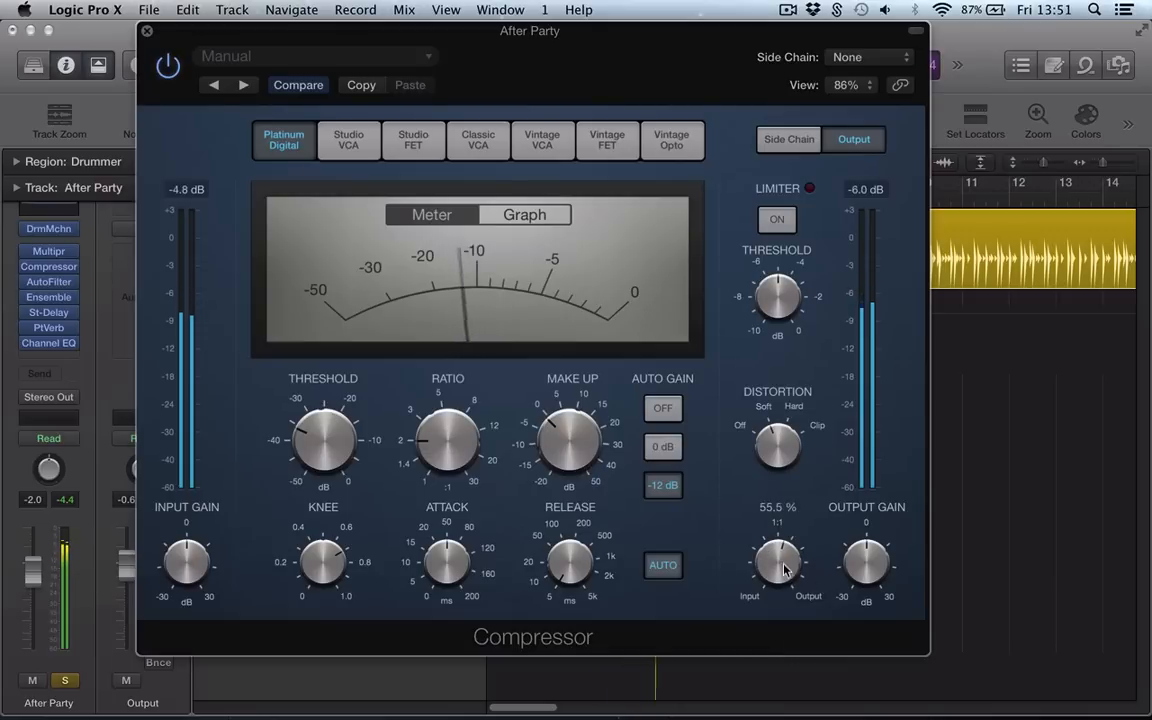
# Show the Compressor's side-chain settings, audition the filter in Listen and On modes while lowering its frequency, and set the filter to Off
pyautogui.click(787, 141)
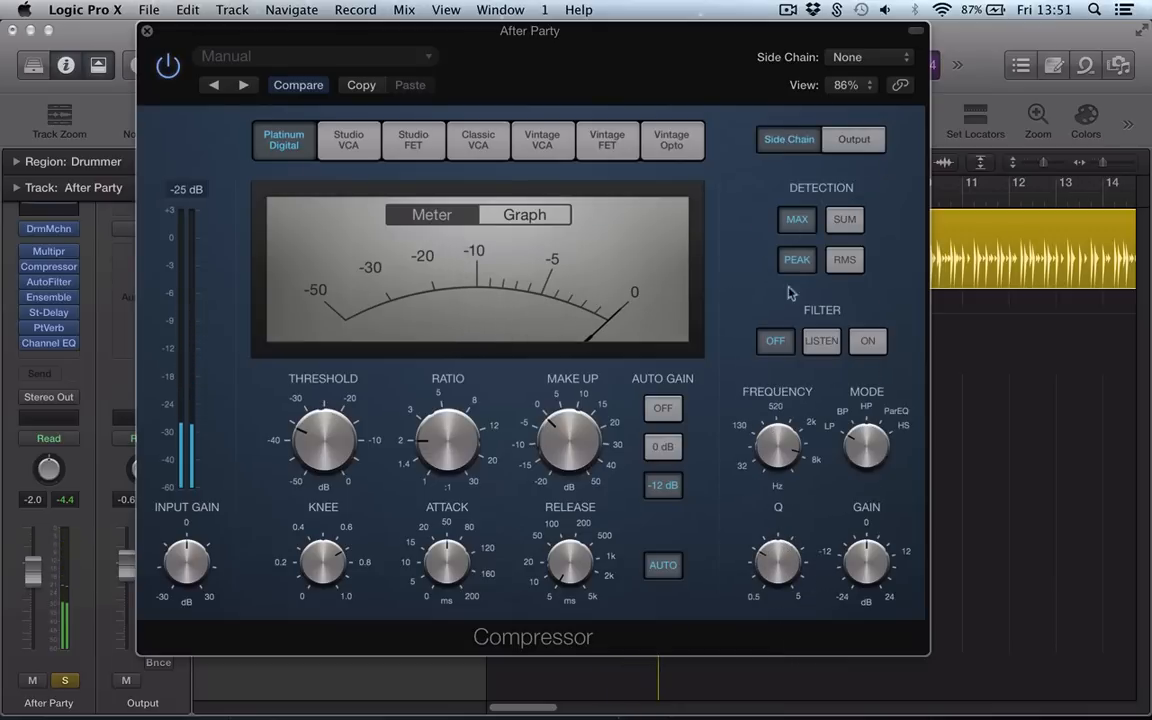
pyautogui.moveTo(792, 449)
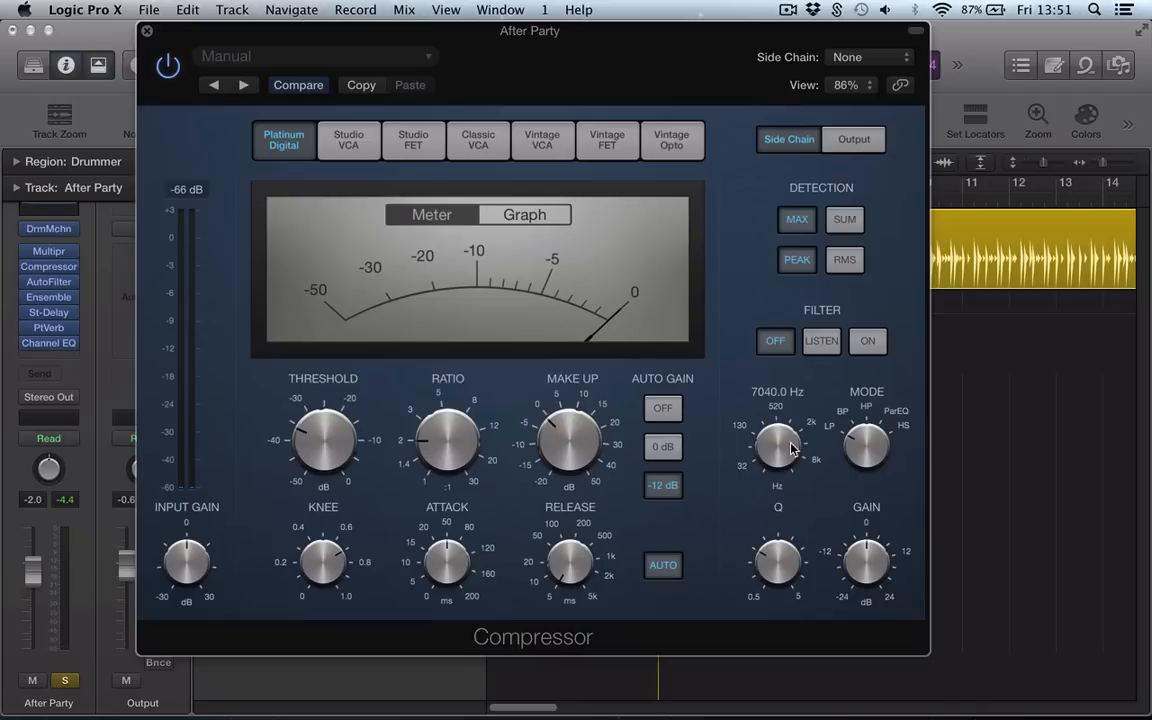
pyautogui.press('space')
pyautogui.click(830, 342)
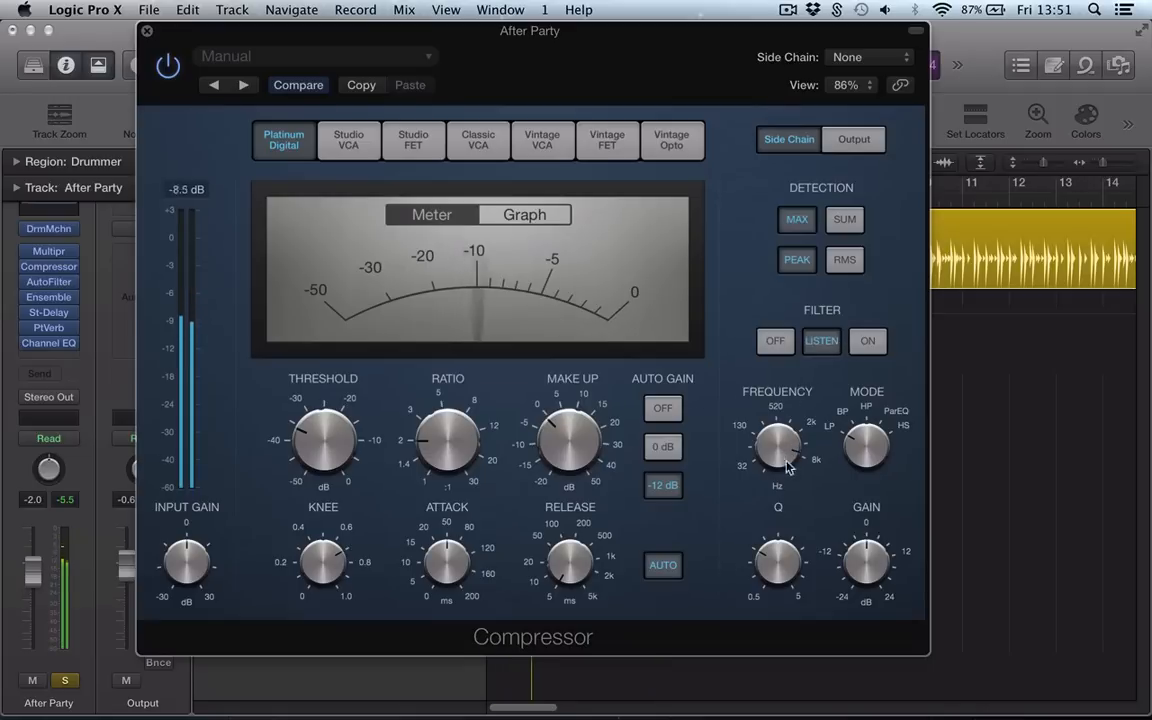
pyautogui.moveTo(785, 460); pyautogui.dragTo(778, 503)
pyautogui.click(867, 341)
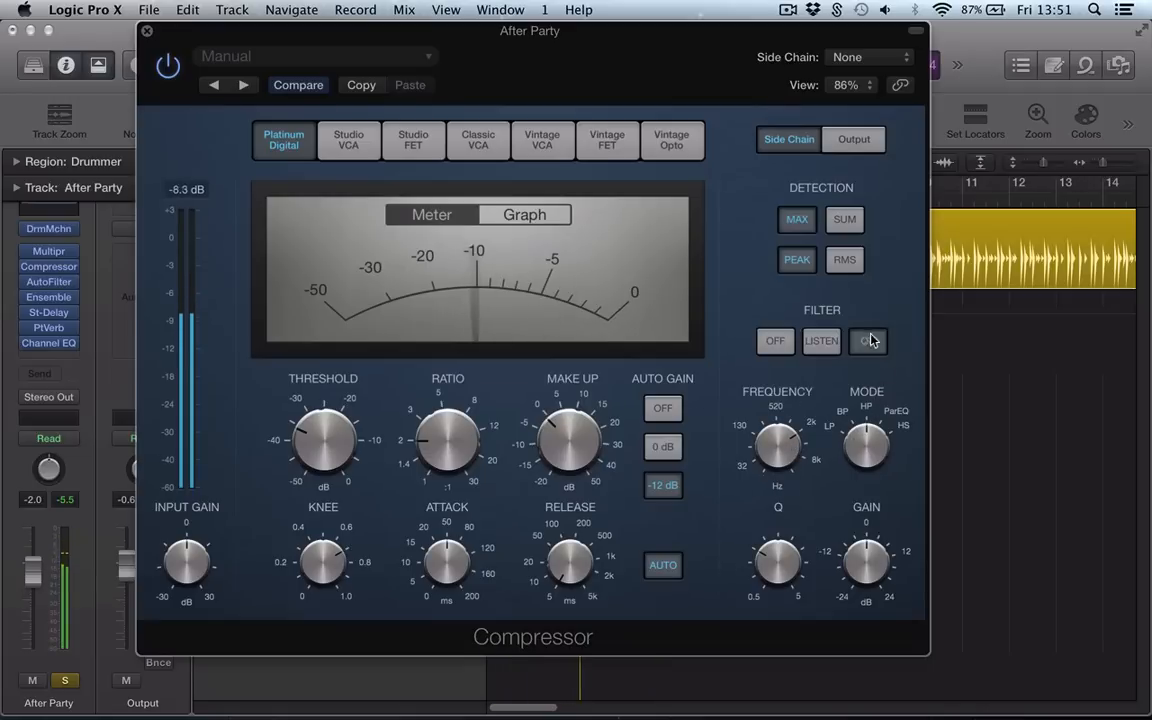
pyautogui.click(775, 341)
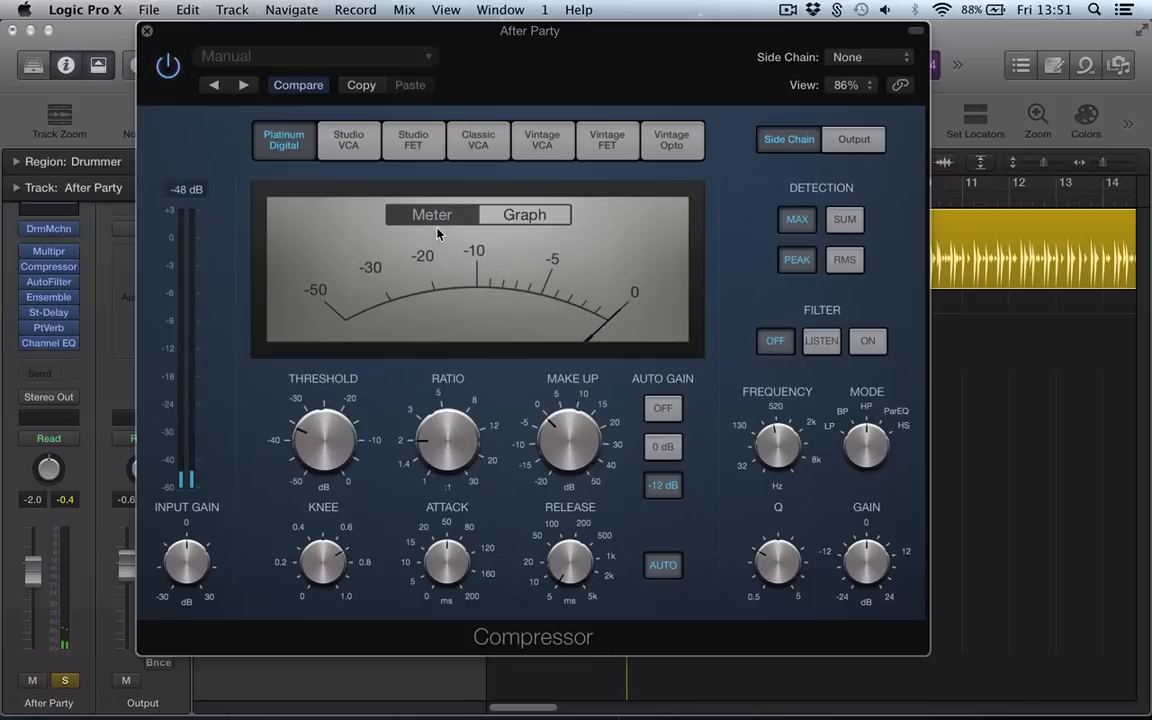
# Switch the Compressor's display to Graph and audition the Studio FET and Studio VCA models with it
pyautogui.click(518, 215)
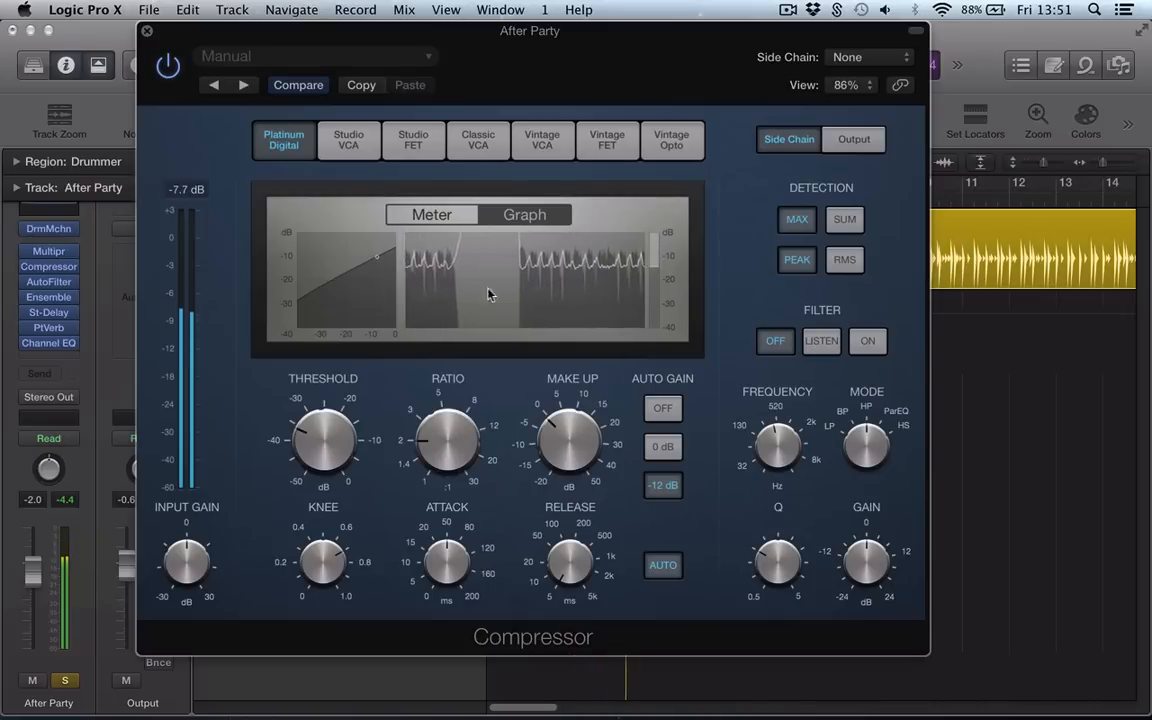
pyautogui.click(396, 152)
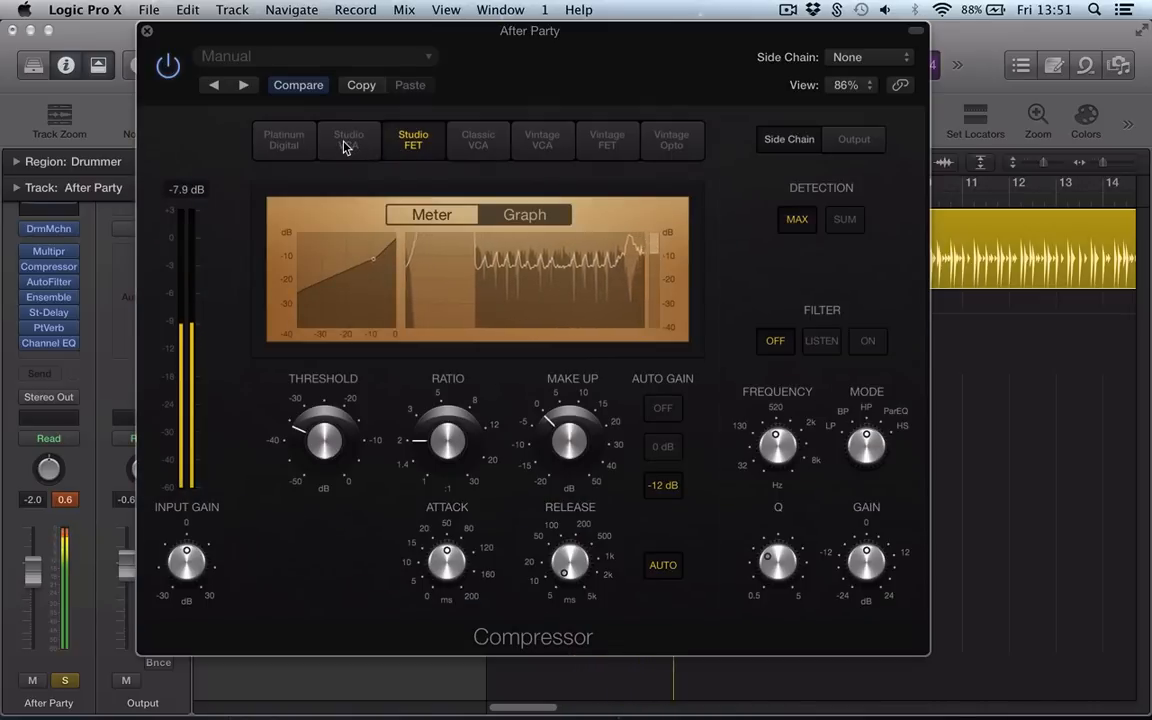
pyautogui.click(344, 147)
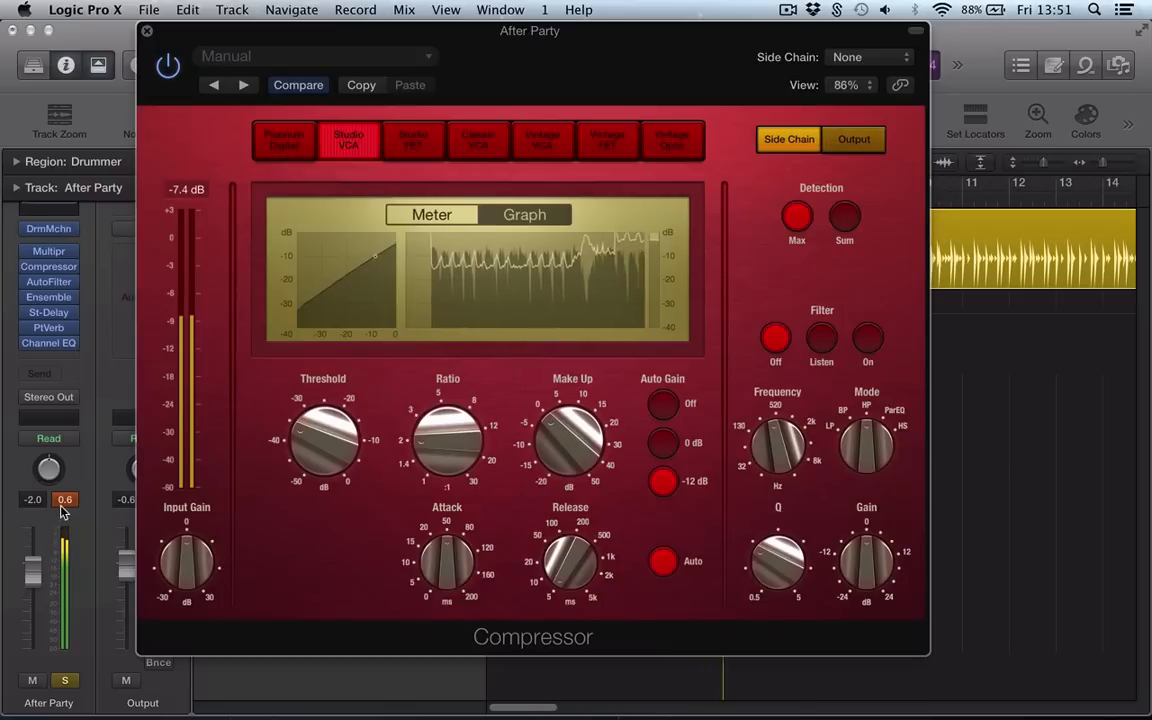
# Lower After Party's volume to -5.1 dB, return the Compressor to the Platinum Digital model and close it
pyautogui.moveTo(38, 574); pyautogui.dragTo(36, 584)
pyautogui.click(282, 143)
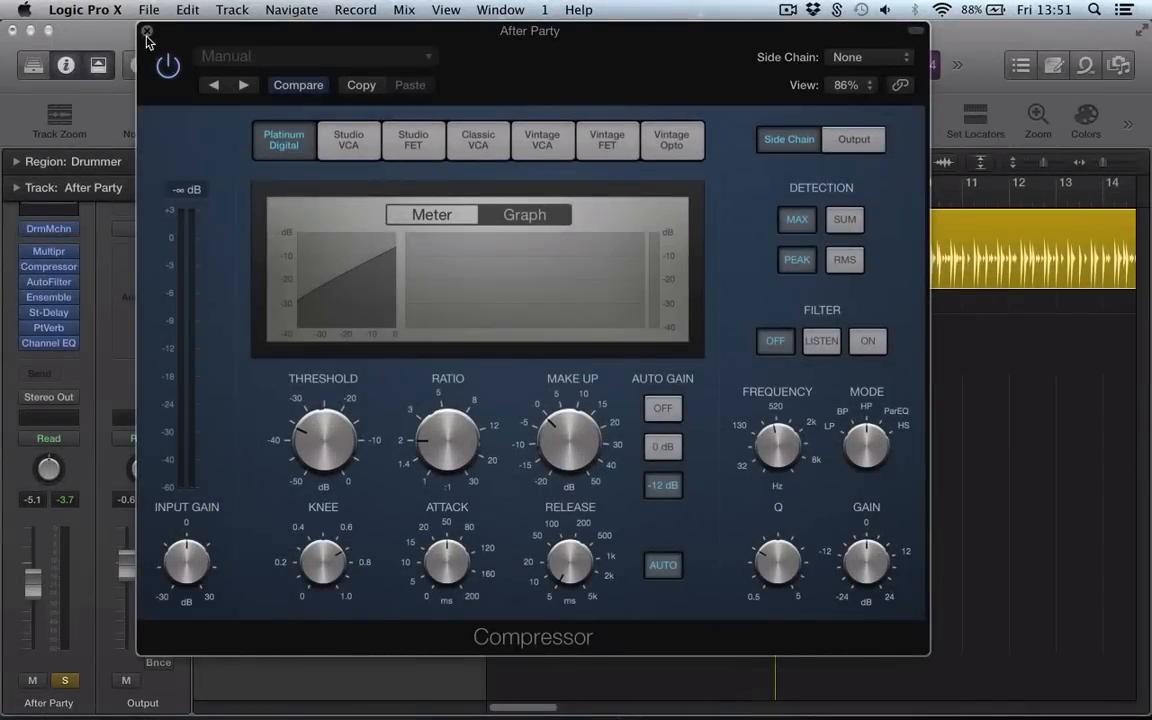
pyautogui.click(146, 32)
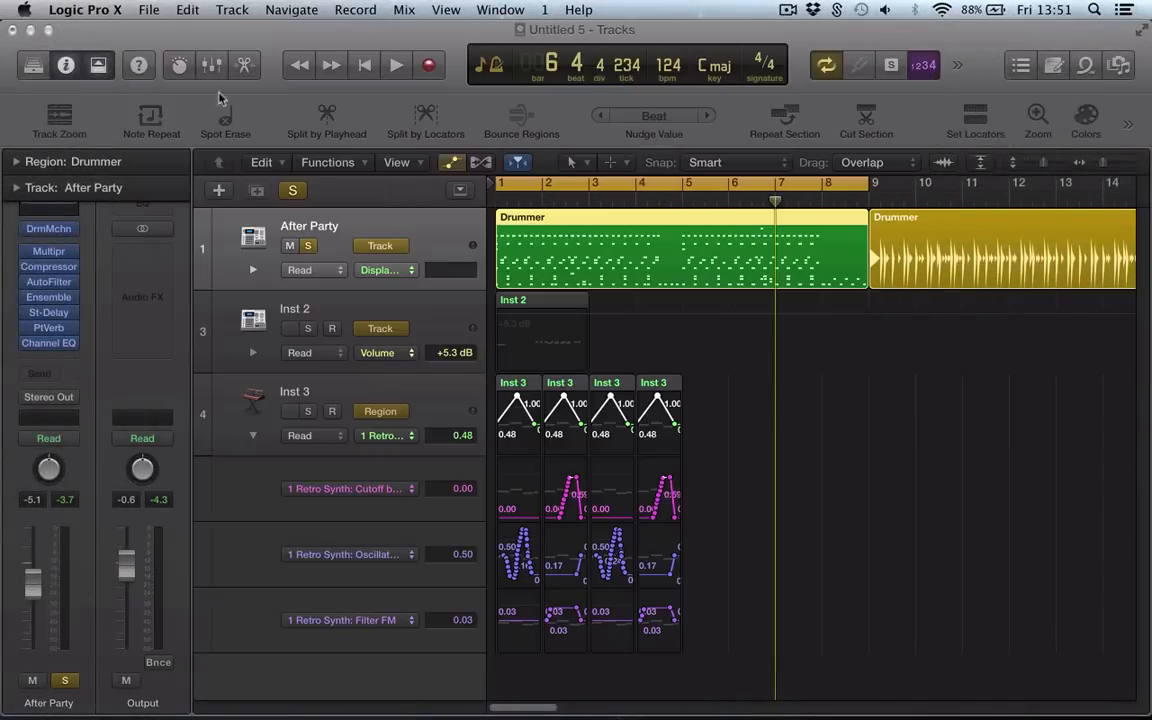
# Solo the Inst 3 track and set the cycle range to its four regions, from bar 1 to bar 5
pyautogui.click(357, 395)
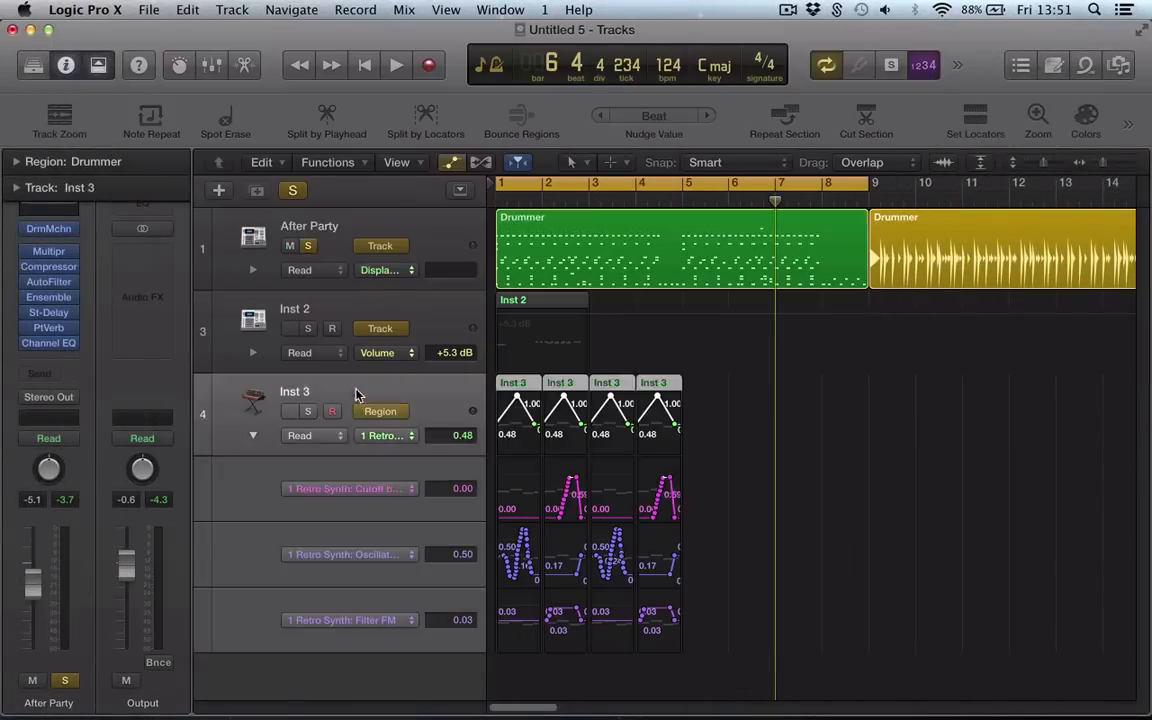
pyautogui.click(309, 411)
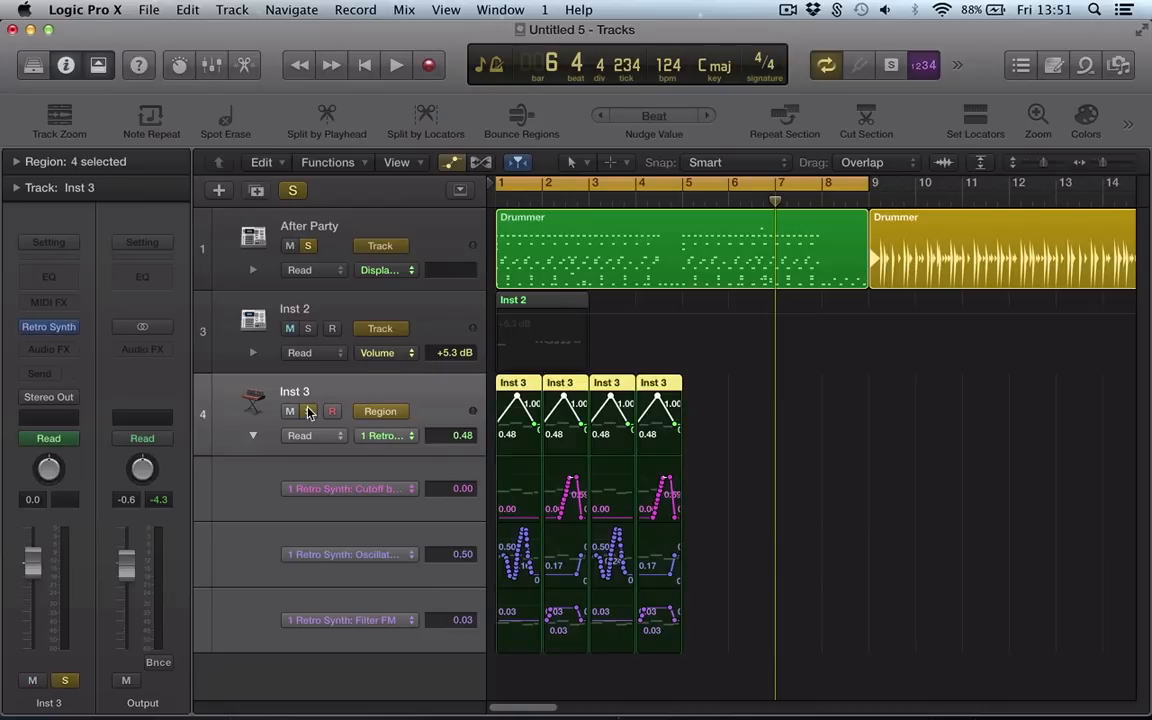
pyautogui.moveTo(504, 183); pyautogui.dragTo(684, 185)
# Open Inst 3's Retro Synth and switch its oscillator to the Table engine
pyautogui.click(48, 326)
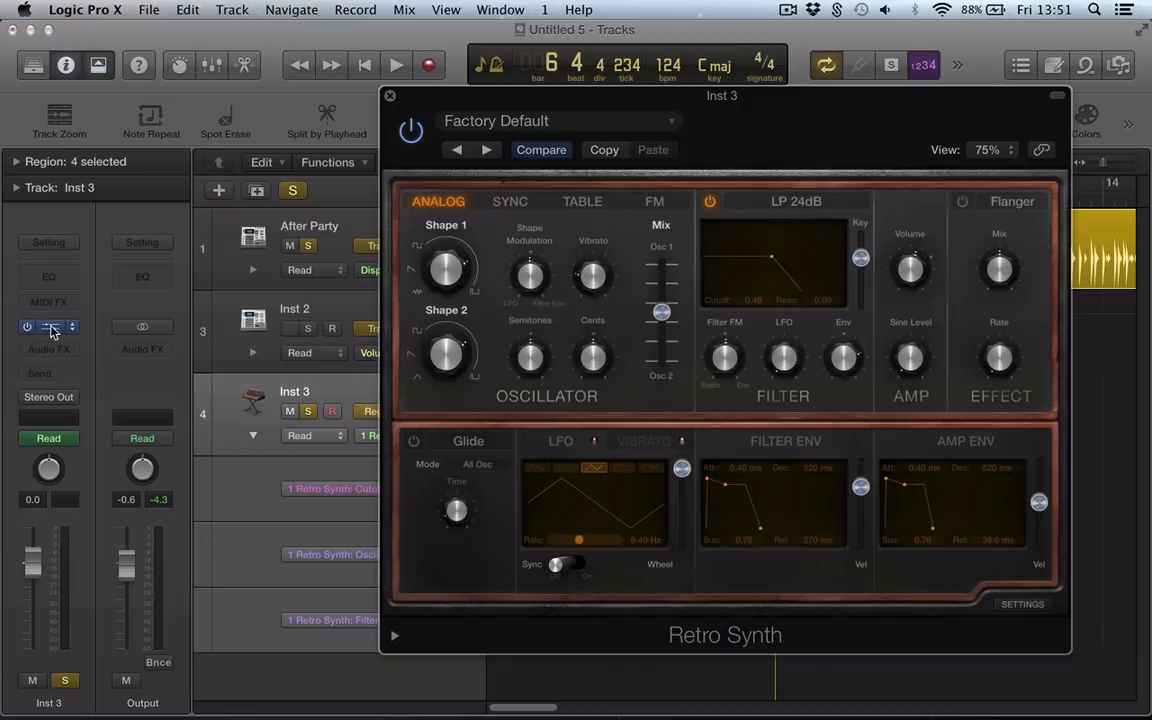
pyautogui.moveTo(486, 97); pyautogui.dragTo(305, 122)
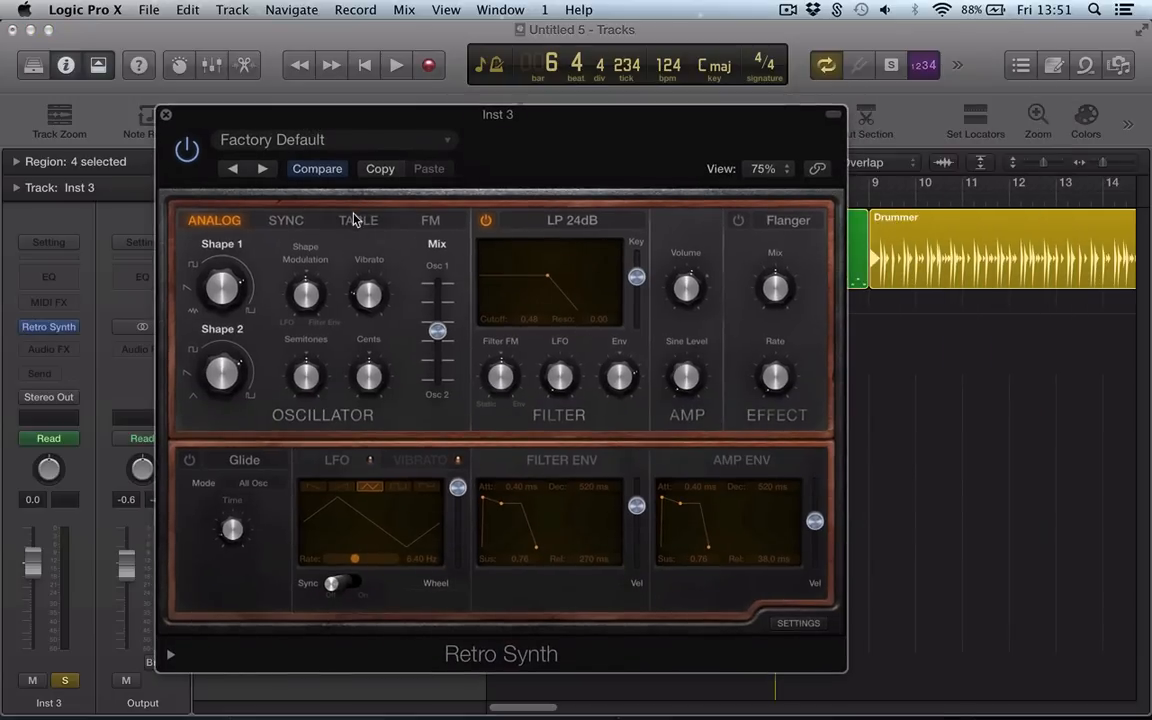
pyautogui.click(352, 221)
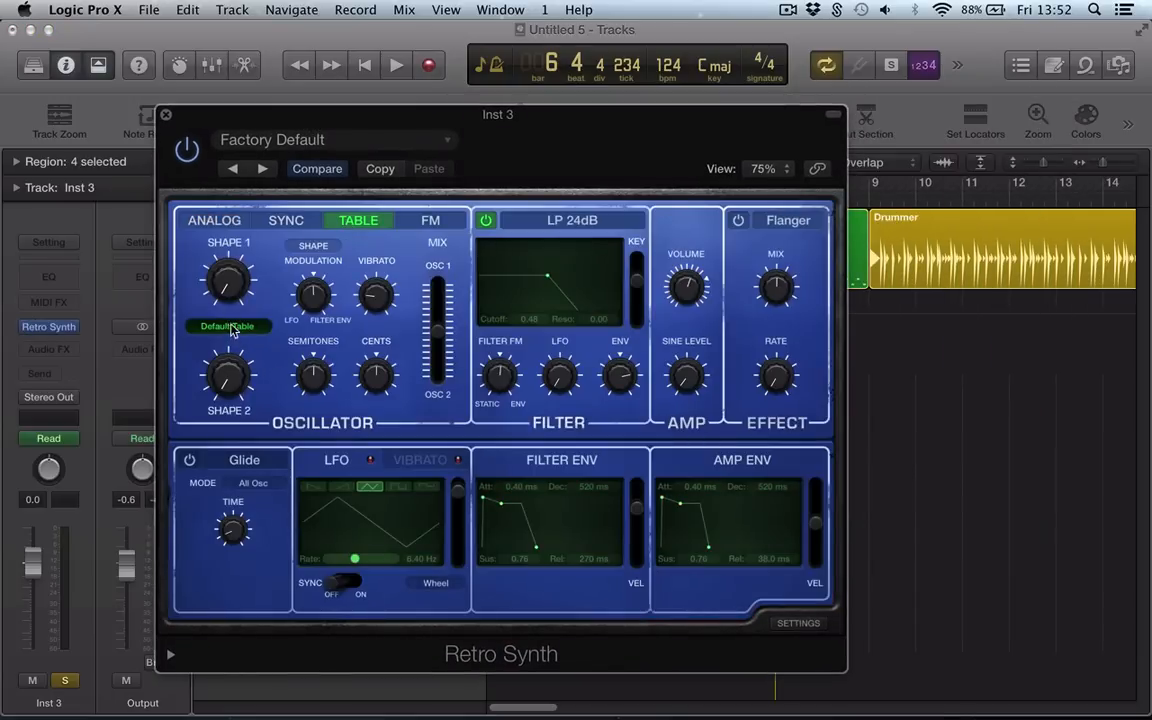
# Try out the oscillator's Shape 1 and Shape 2 settings, load the Overblown Waves wavetable and set Shape 1 to 0.379
pyautogui.moveTo(231, 376); pyautogui.dragTo(230, 214)
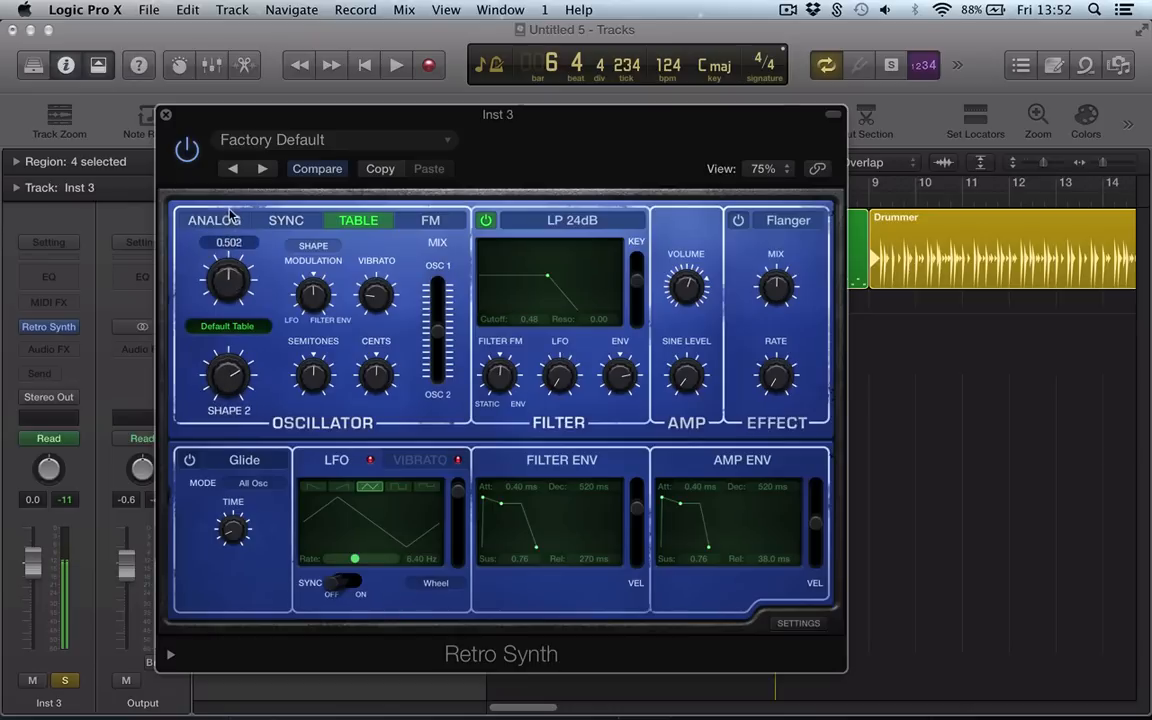
pyautogui.click(227, 326)
pyautogui.click(266, 608)
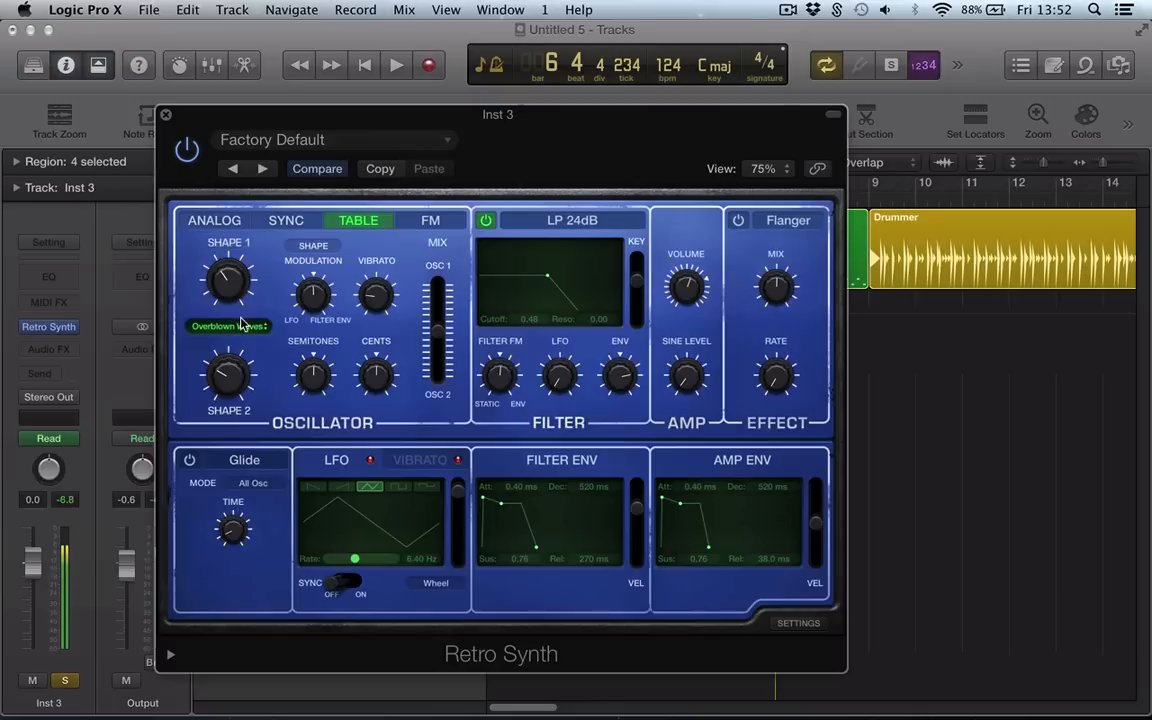
pyautogui.moveTo(233, 311)
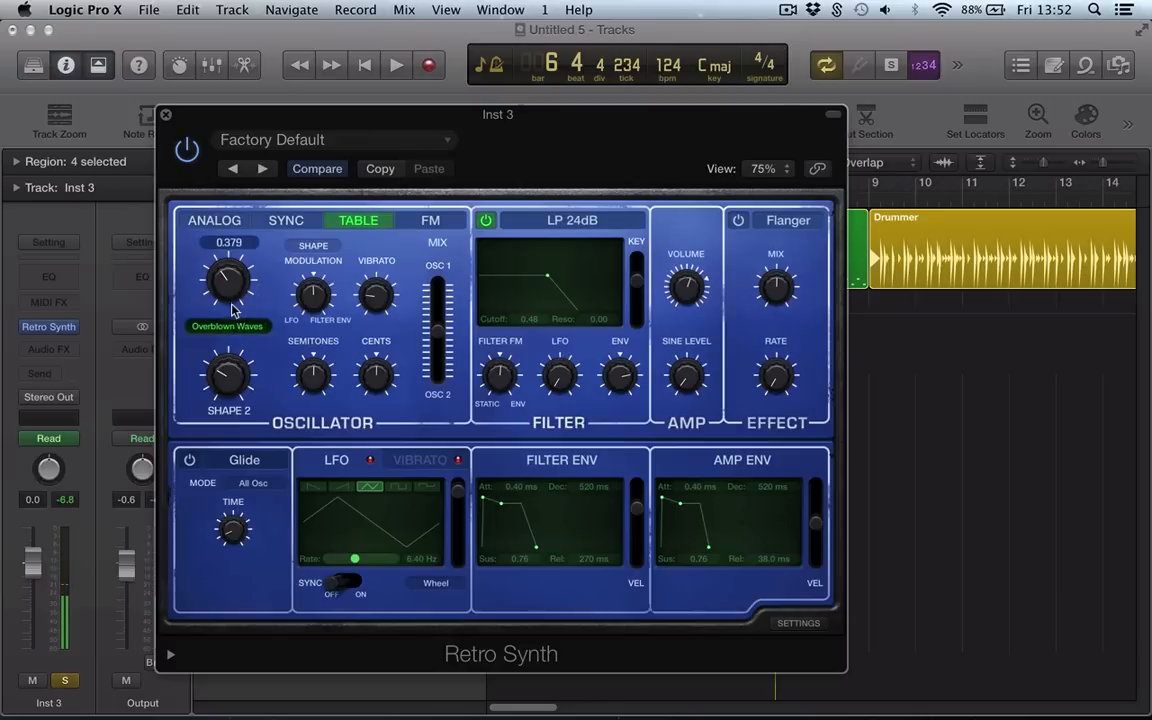
# Switch to Finder and preview the bass loop mdh_bs122_garage_G#.wav
pyautogui.press('super+Tab')
pyautogui.press('super+Tab')
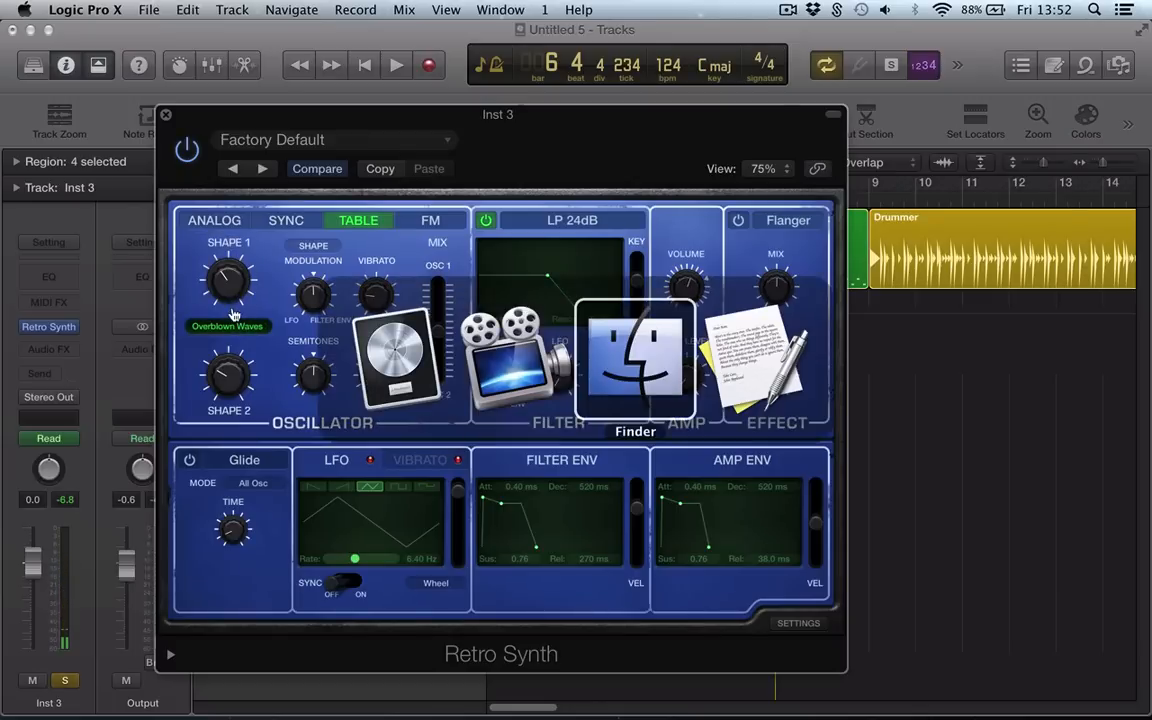
pyautogui.moveTo(827, 86); pyautogui.dragTo(894, 115)
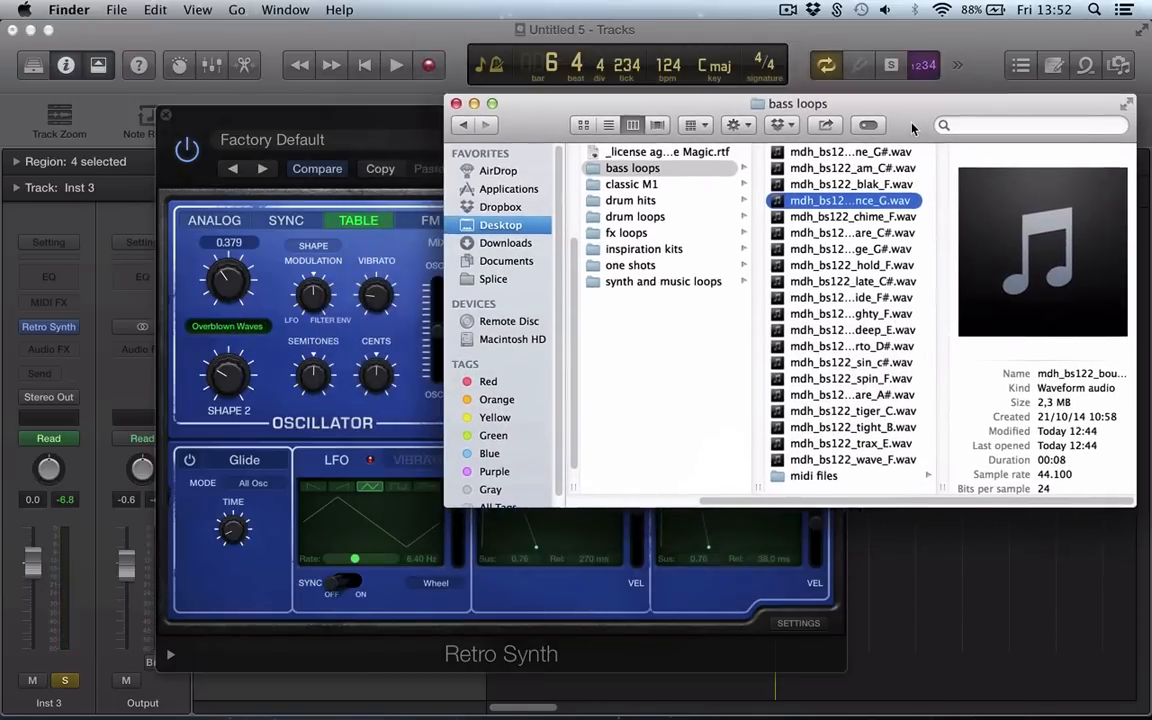
pyautogui.click(827, 244)
pyautogui.press('space')
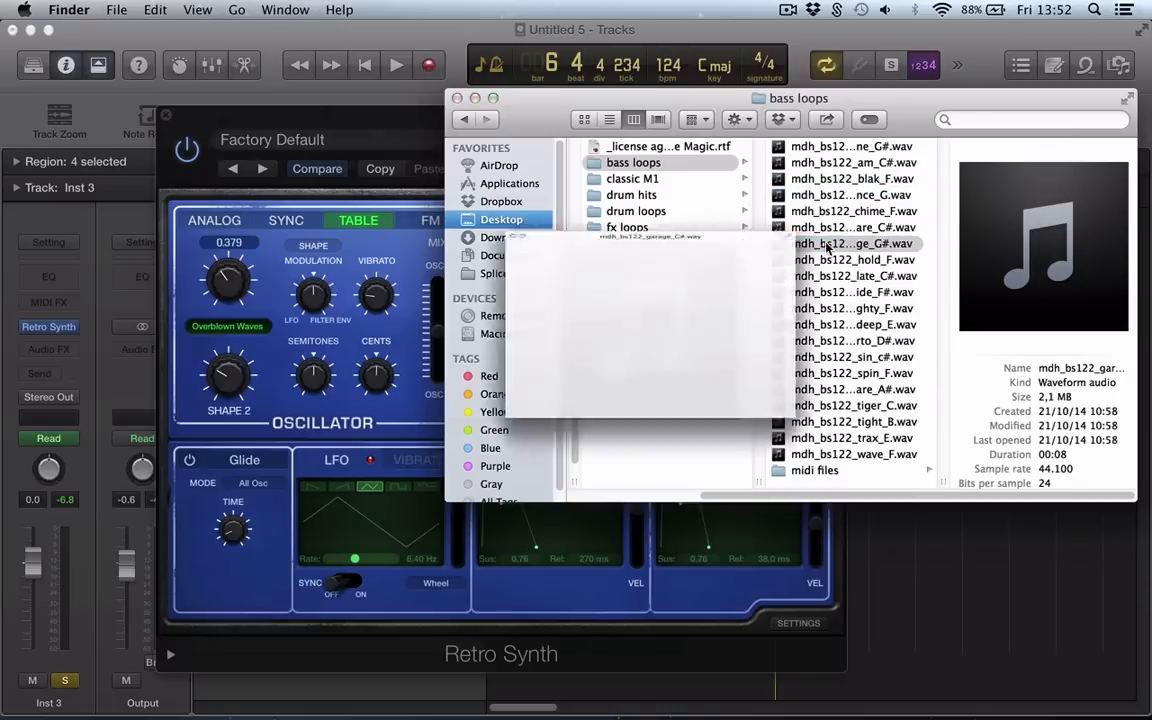
pyautogui.press('space')
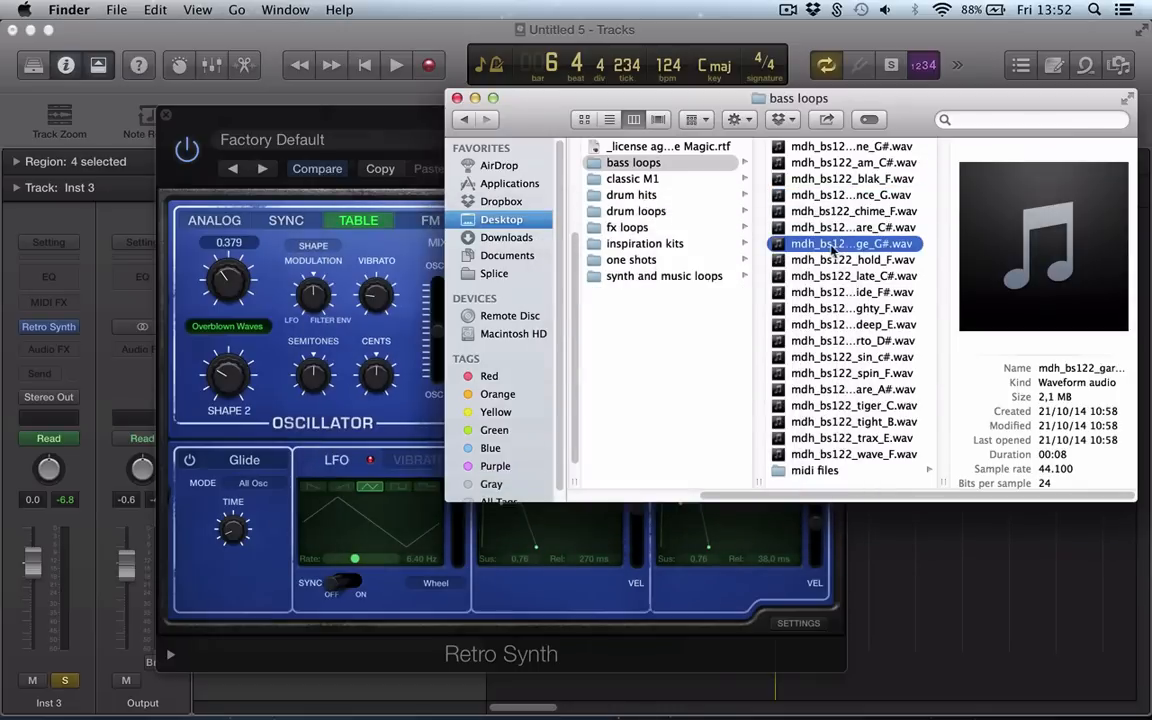
# Create a custom Retro Synth wavetable from mdh_bs122_garage_G#.wav and try it out with different Shape 2 settings
pyautogui.moveTo(840, 244); pyautogui.dragTo(228, 328)
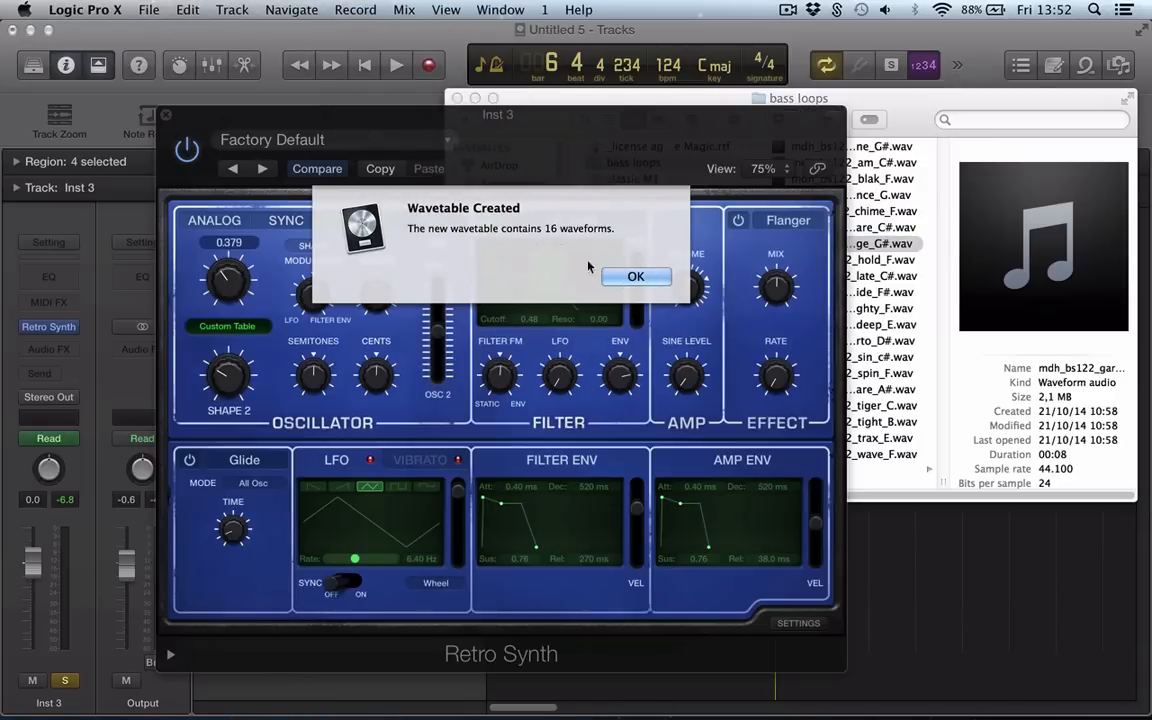
pyautogui.click(636, 277)
pyautogui.moveTo(228, 372)
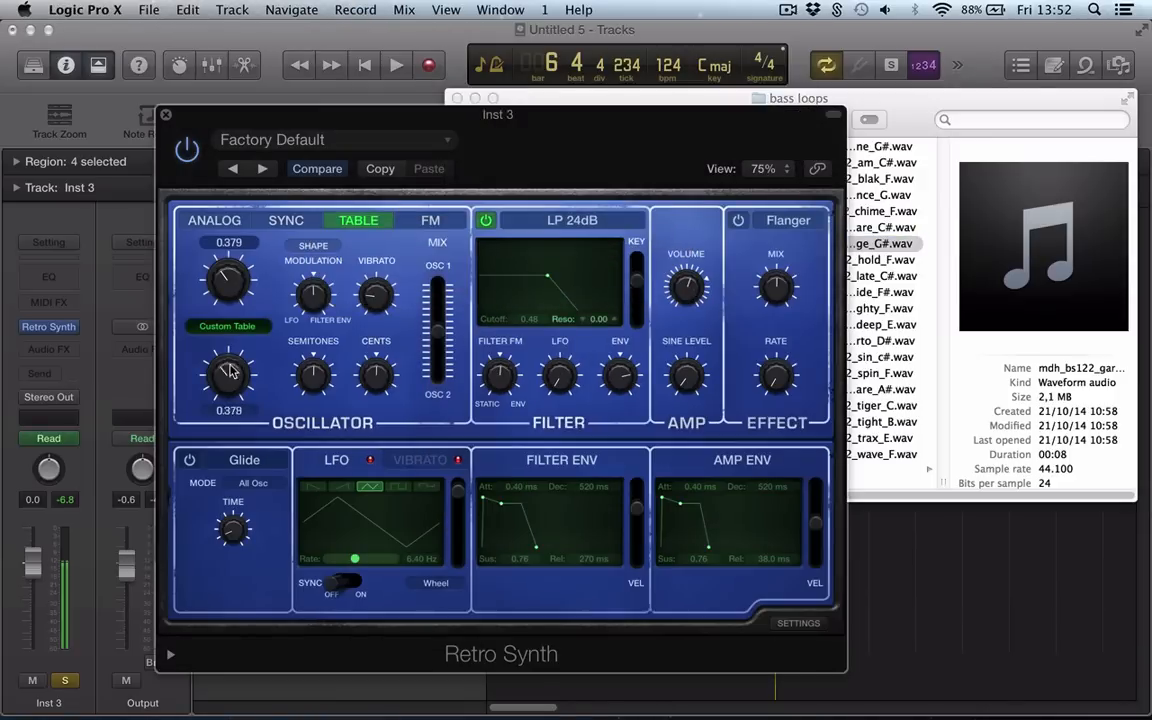
pyautogui.moveTo(436, 332); pyautogui.dragTo(848, 316)
# Create another custom Retro Synth wavetable from the bass loop whose name ends in deep_E.wav
pyautogui.click(900, 310)
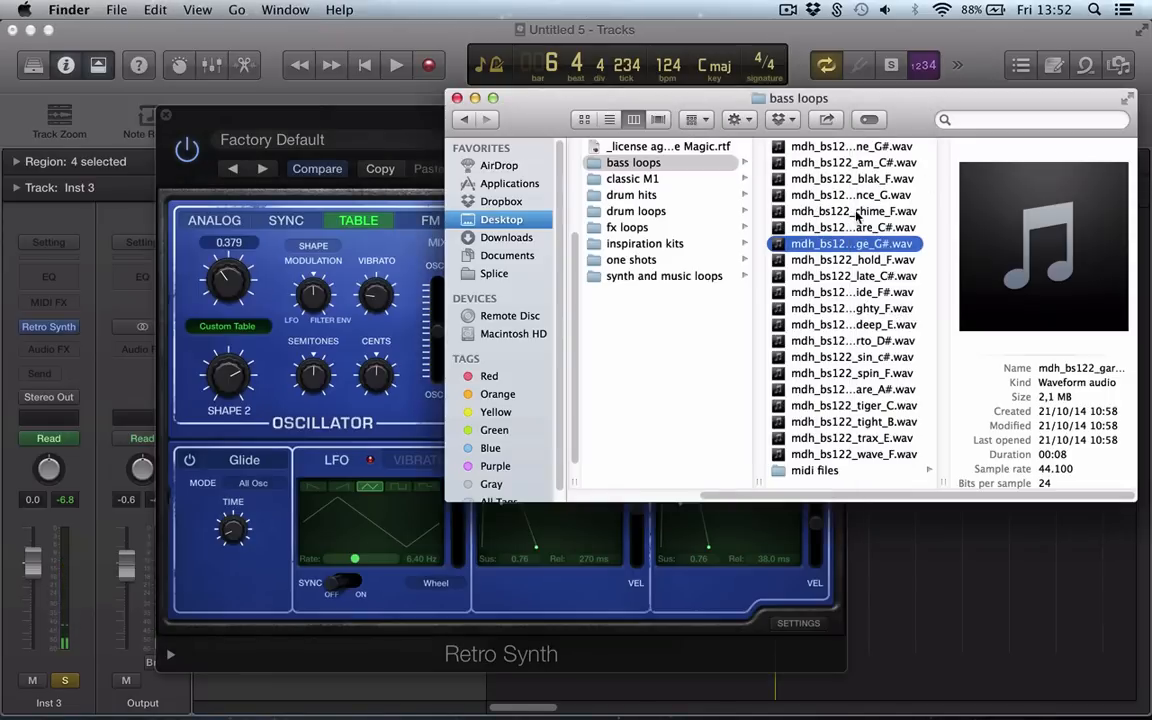
pyautogui.click(800, 324)
pyautogui.moveTo(800, 324); pyautogui.dragTo(195, 322)
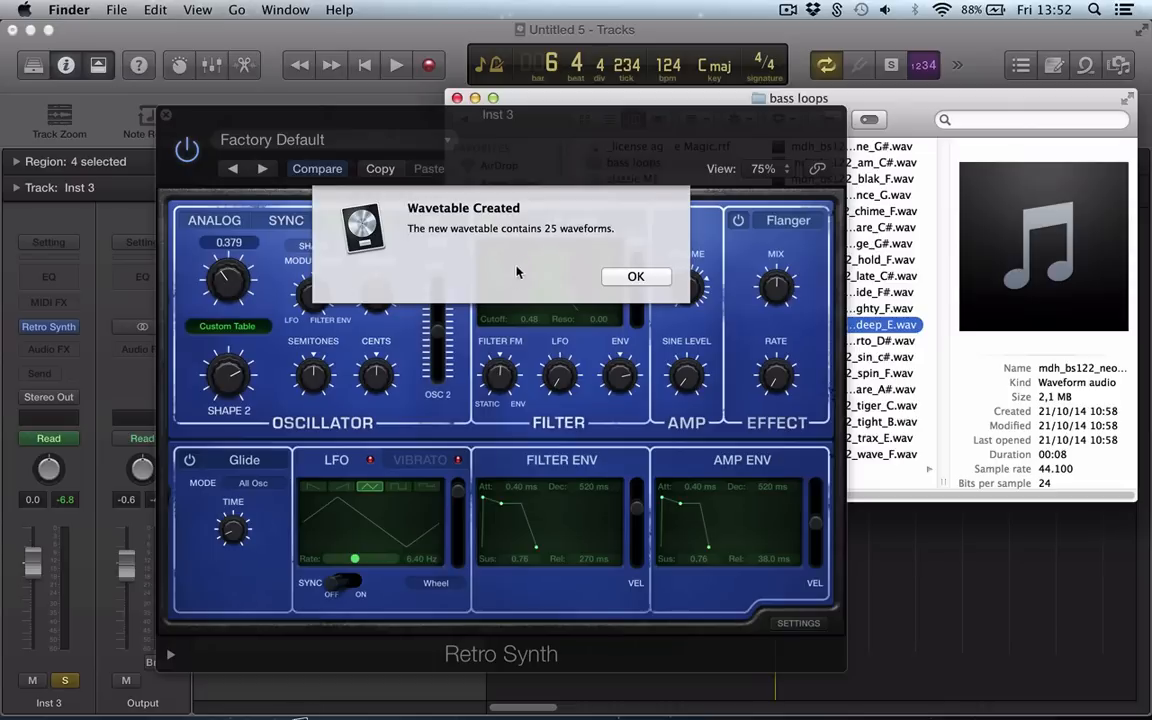
pyautogui.click(630, 275)
pyautogui.click(630, 275)
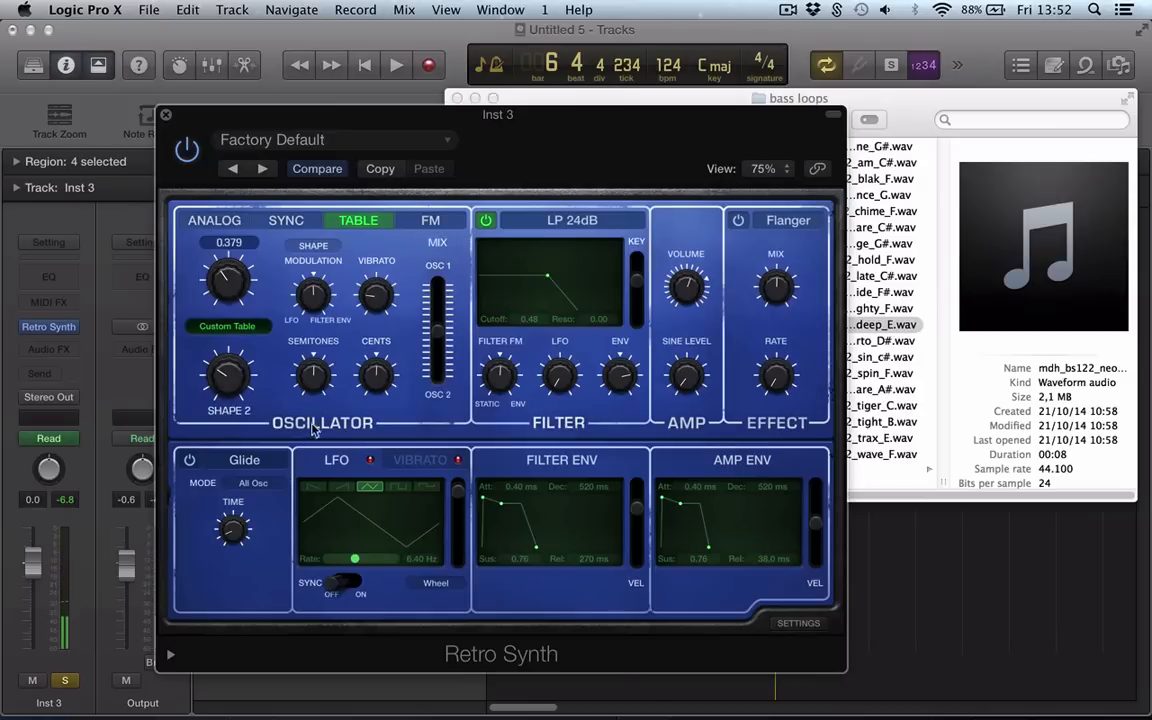
# Close Retro Synth, reduce the track heights and turn off the solo on Inst 3
pyautogui.click(166, 117)
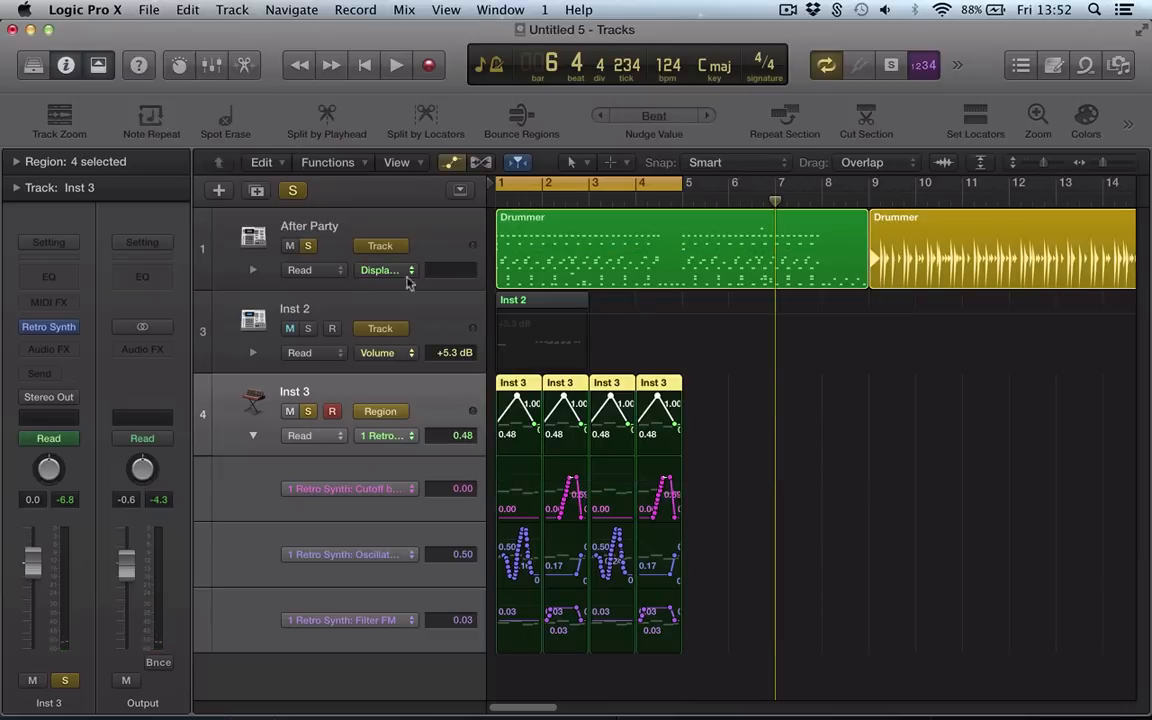
pyautogui.click(735, 458)
pyautogui.scroll(-4, 576, 534)
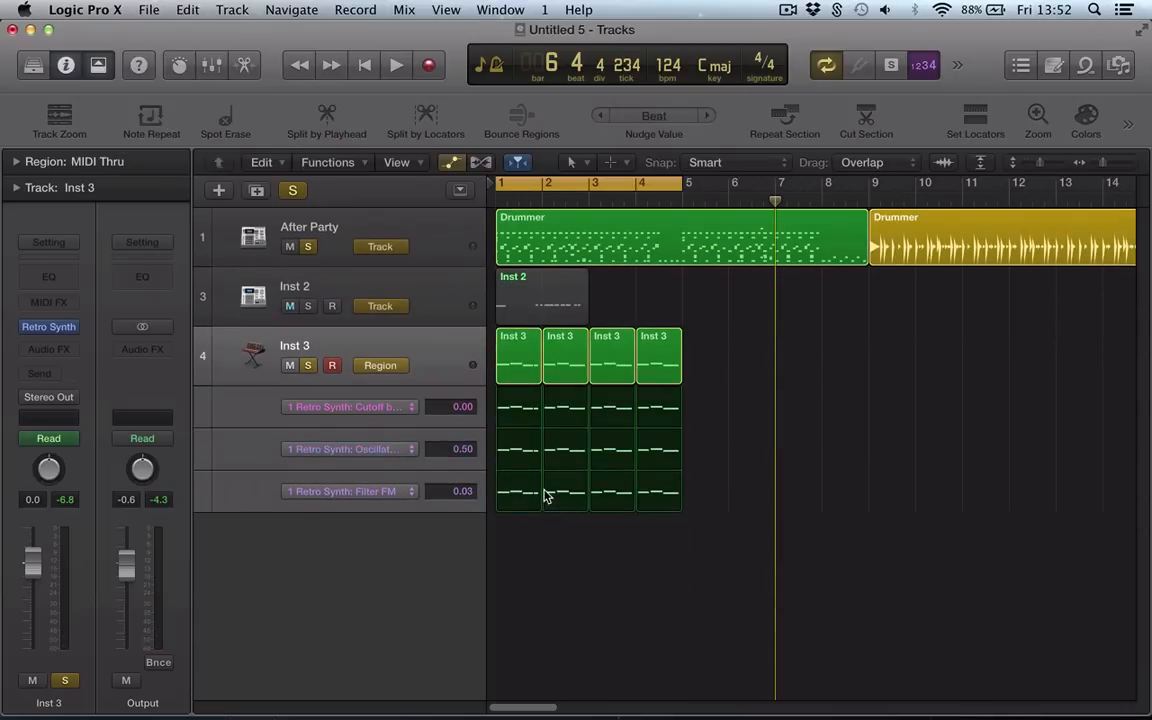
pyautogui.click(308, 366)
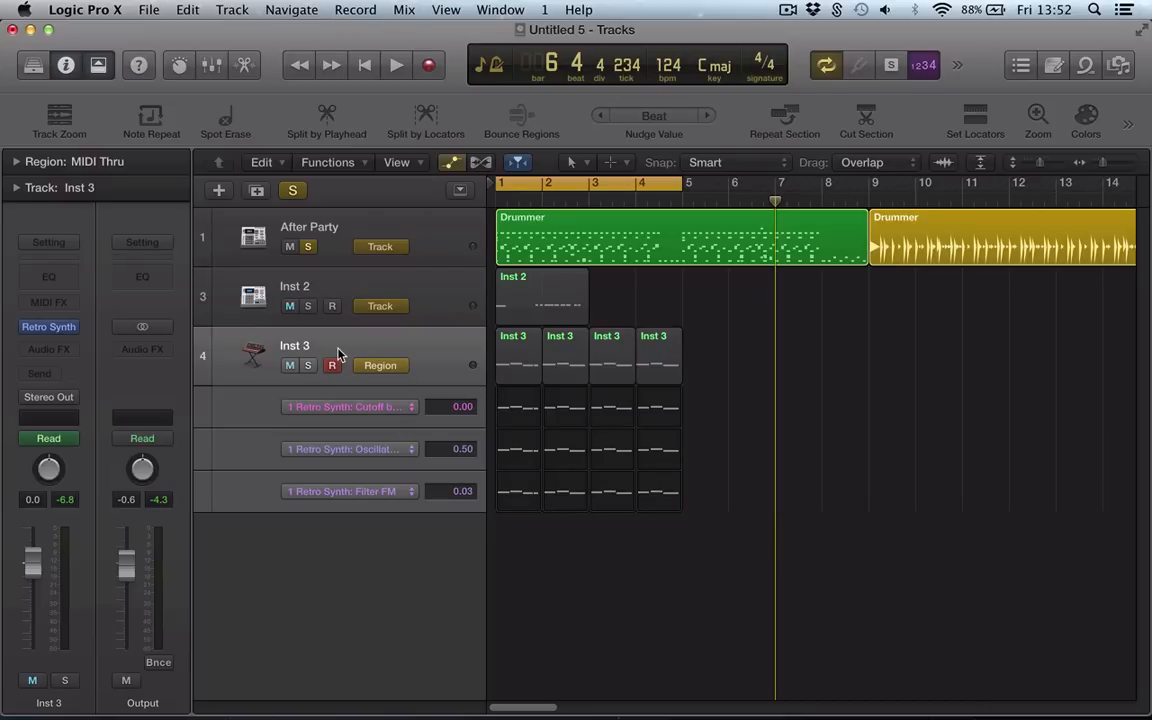
# Load the Brass patch from the Library's Vintage Mellotron category onto the Inst 3 track and solo that track
pyautogui.press('y')
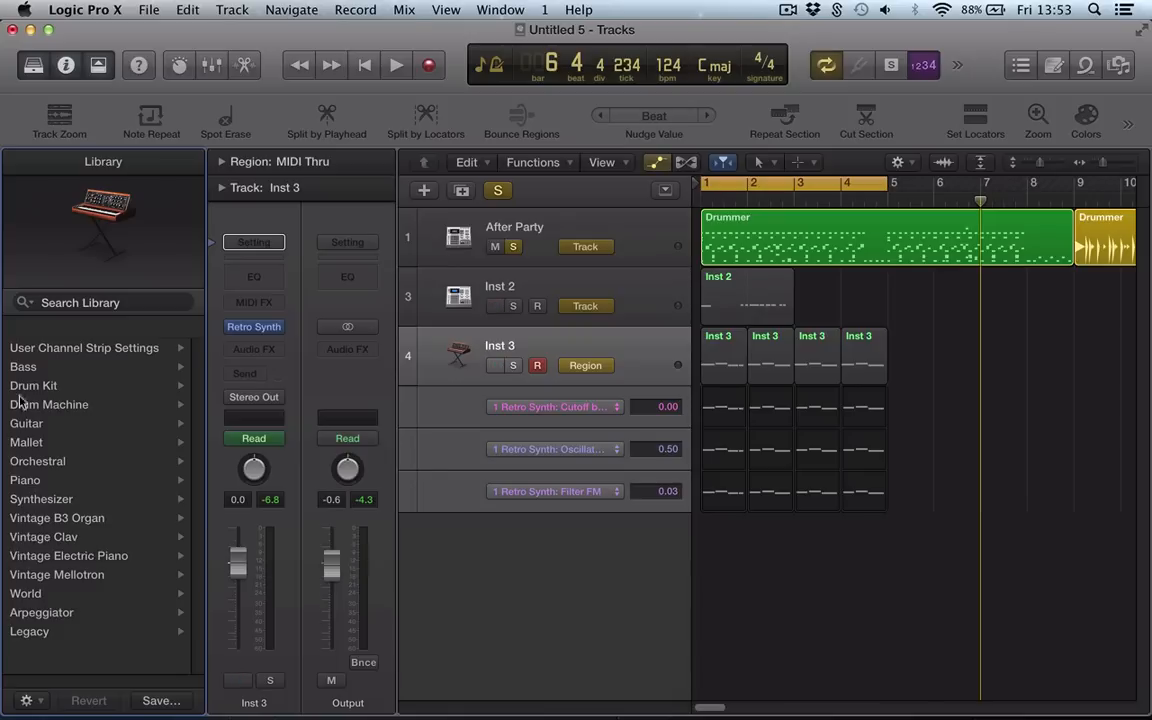
pyautogui.click(33, 576)
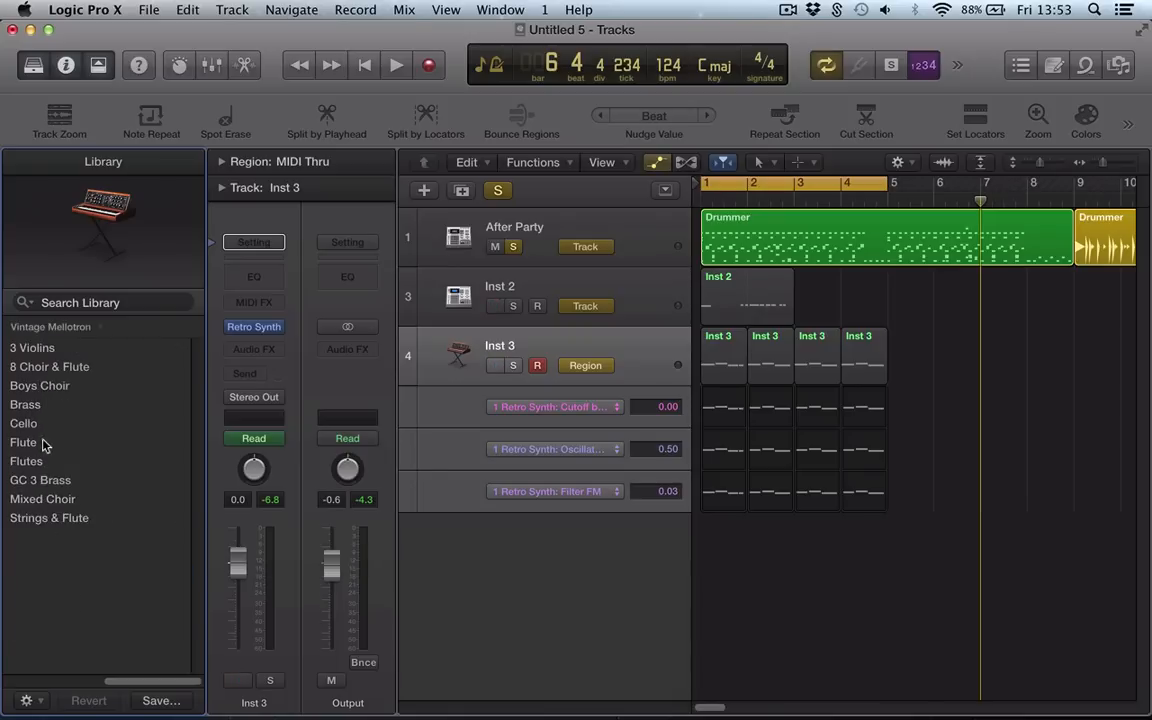
pyautogui.click(25, 405)
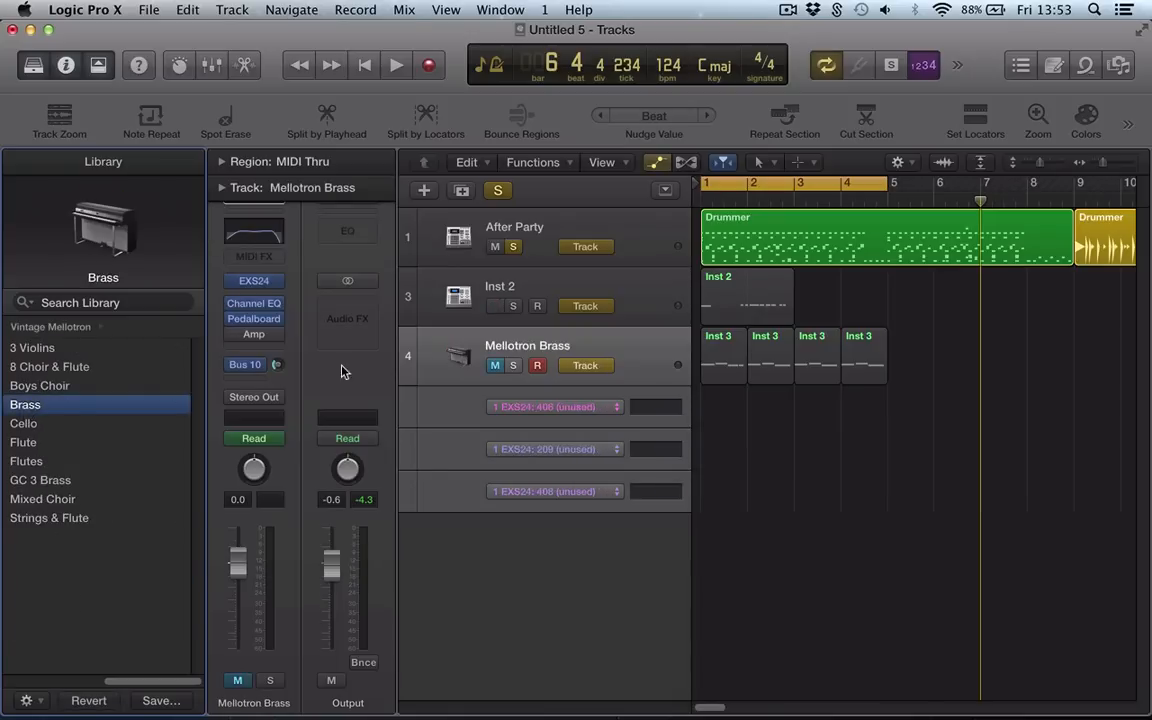
pyautogui.click(512, 366)
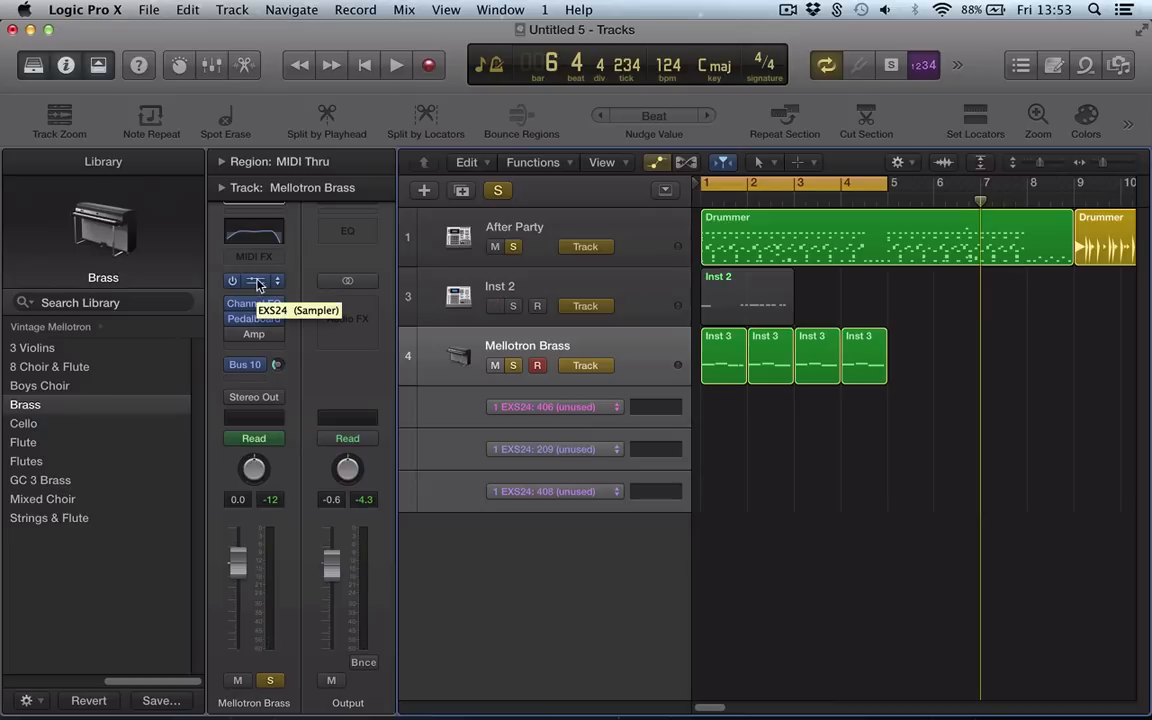
# Show the Smart Controls for the Mellotron Brass track
pyautogui.click(355, 9)
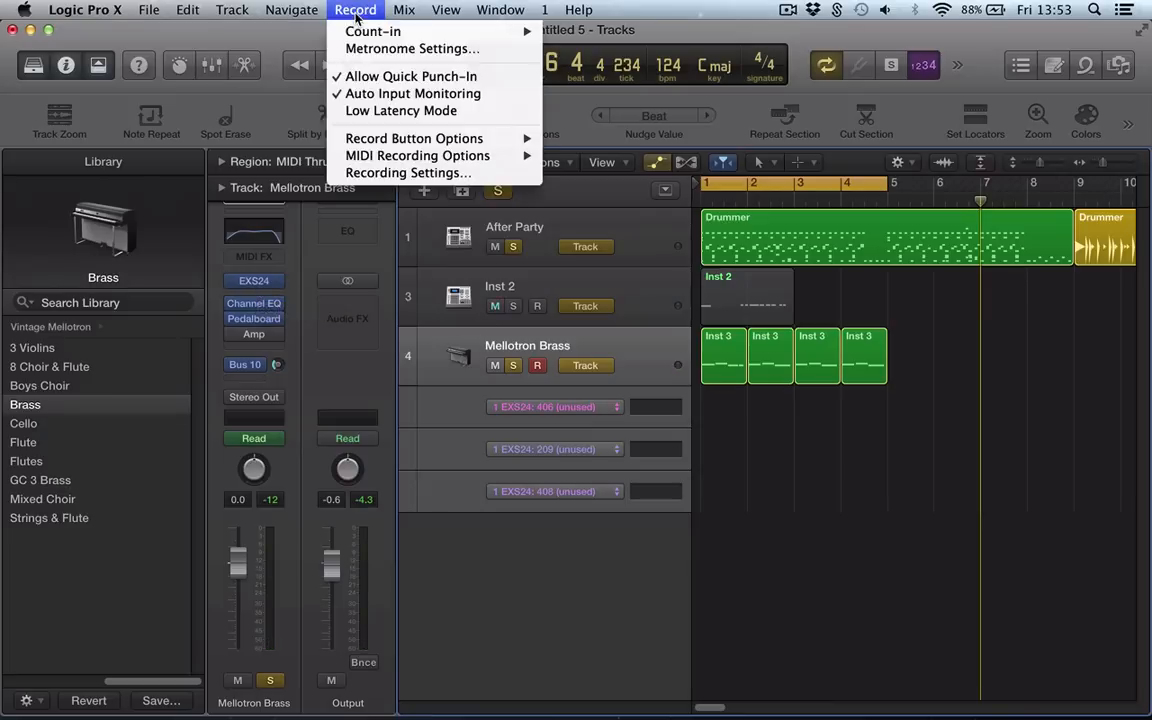
pyautogui.moveTo(417, 68)
pyautogui.moveTo(446, 12)
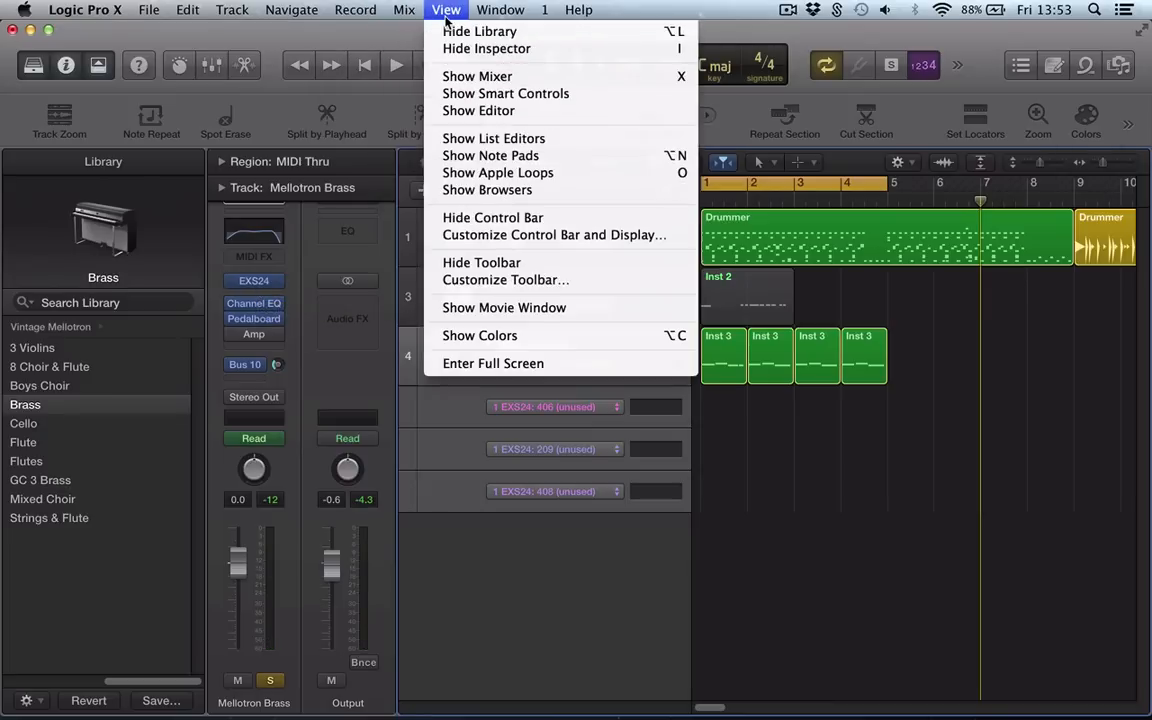
pyautogui.click(462, 95)
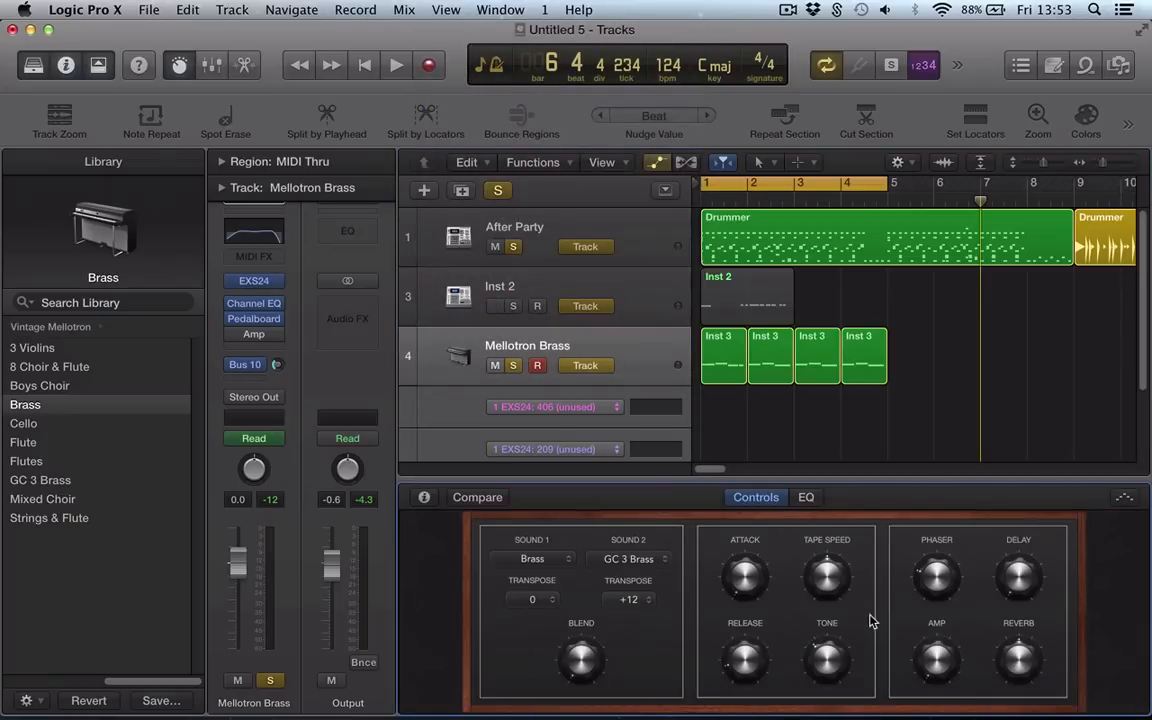
# Try Boys Choir for the Mellotron's Sound 1, set Sound 2 to Boys Choir, and switch Sound 1 to Female Choir
pyautogui.click(532, 558)
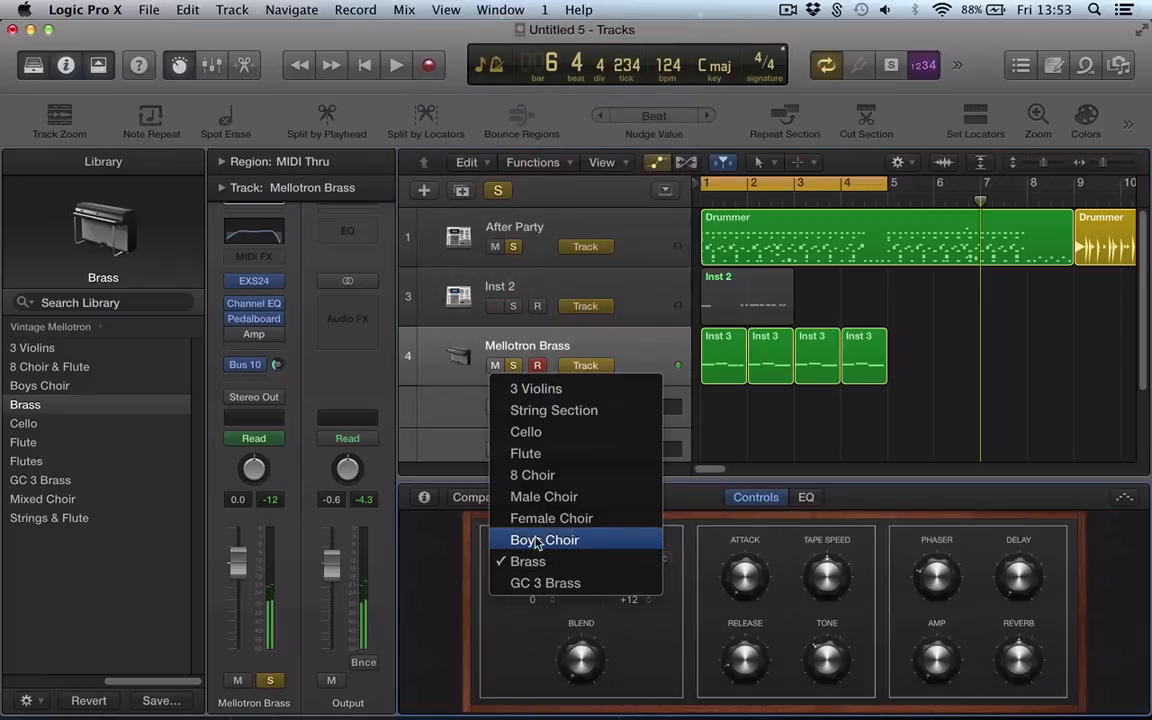
pyautogui.click(530, 630)
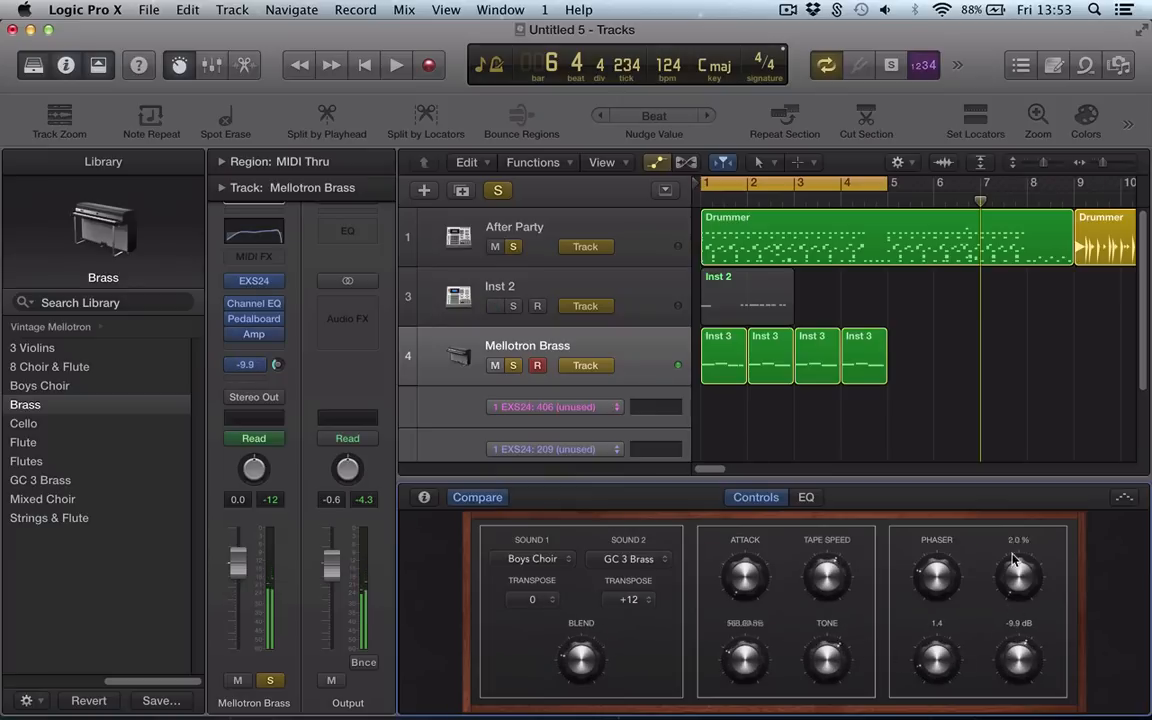
pyautogui.click(622, 565)
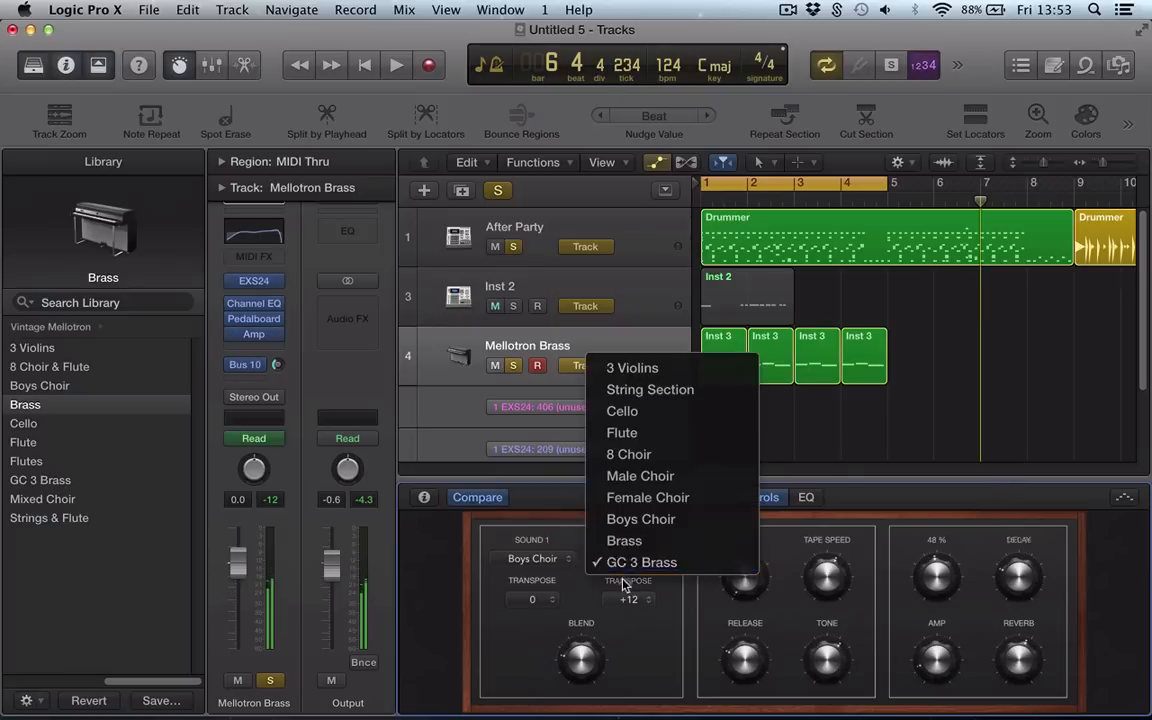
pyautogui.click(625, 511)
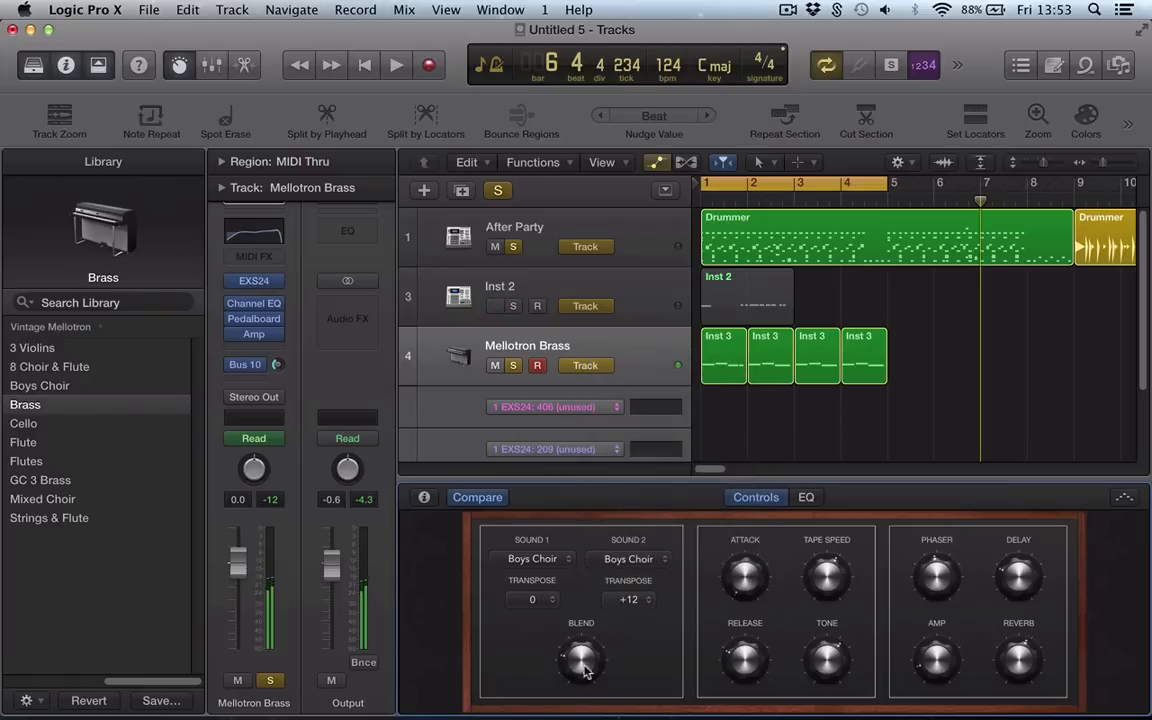
pyautogui.click(540, 562)
pyautogui.click(514, 538)
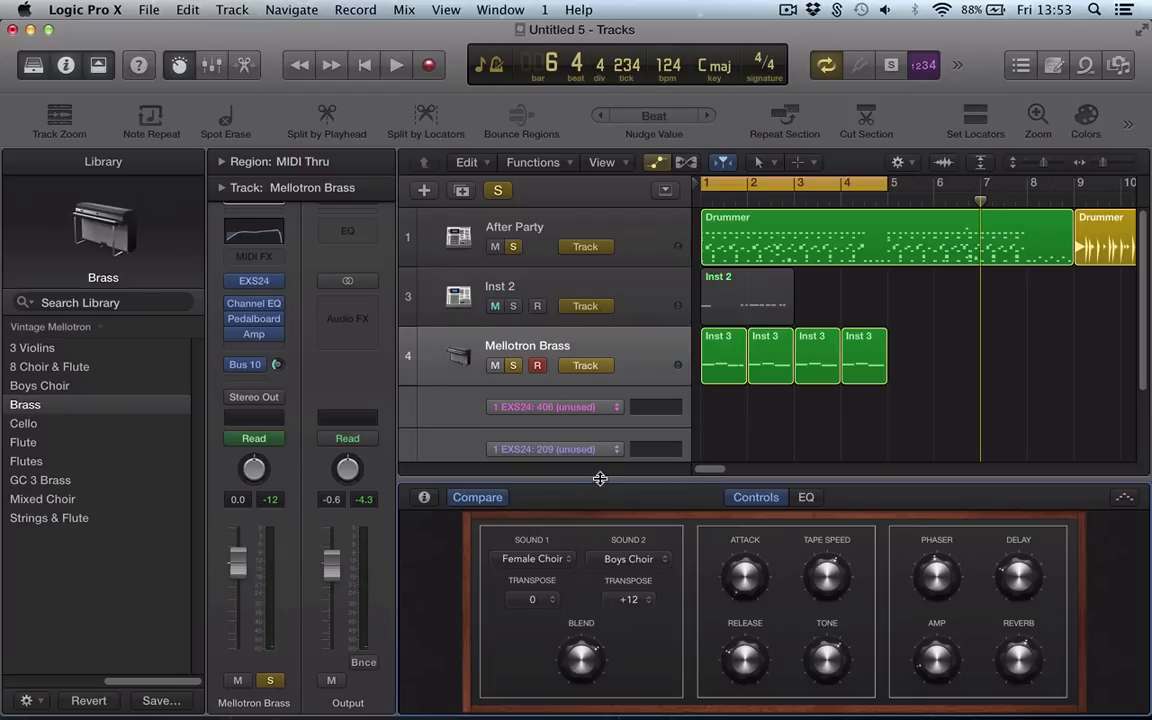
# Close the Smart Controls and reduce the track heights with the Mellotron Brass track selected
pyautogui.moveTo(600, 478); pyautogui.dragTo(600, 487)
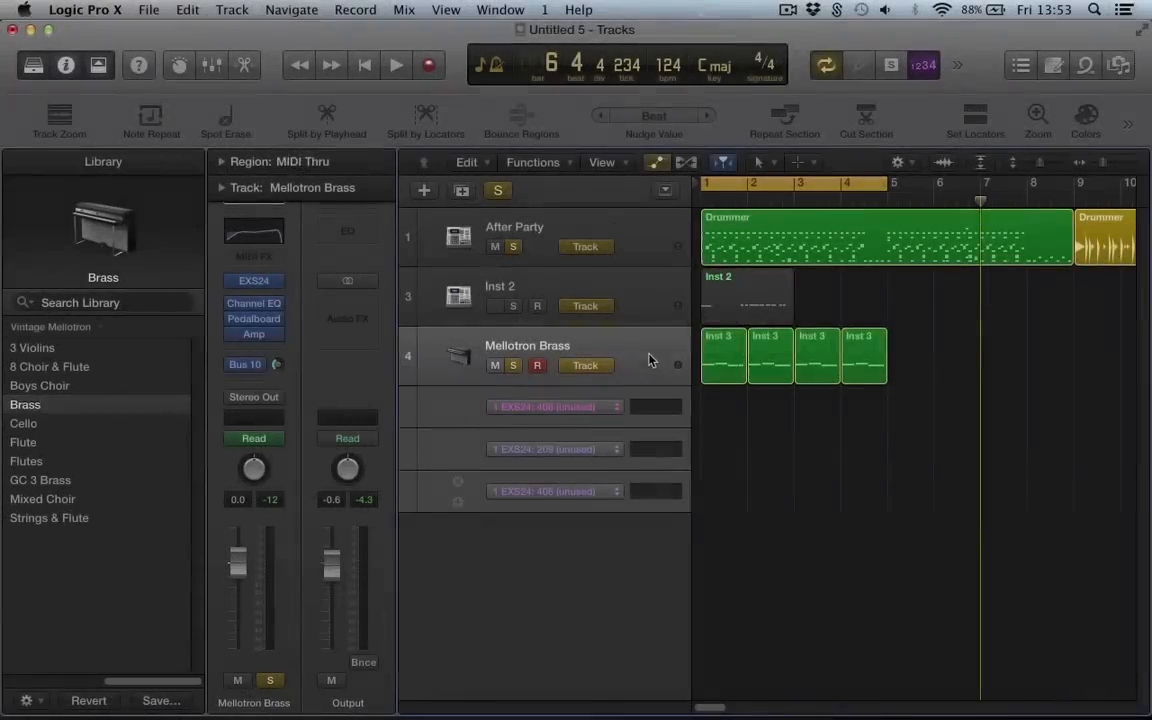
pyautogui.click(650, 362)
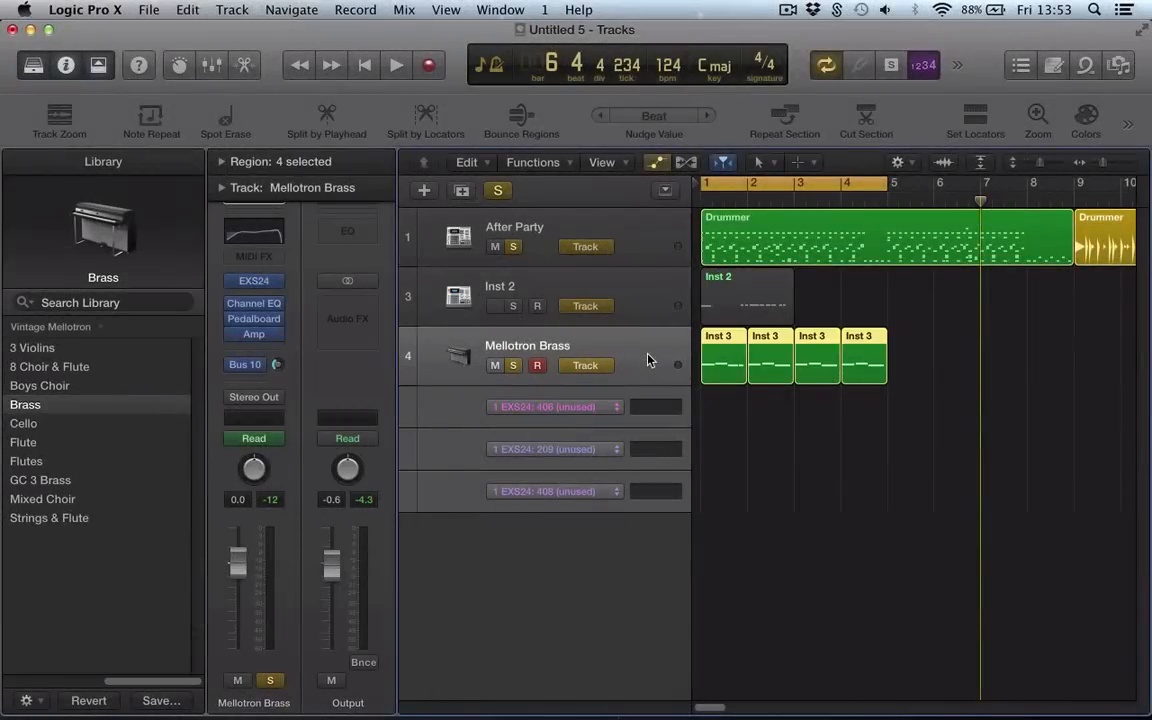
pyautogui.press('super+Up')
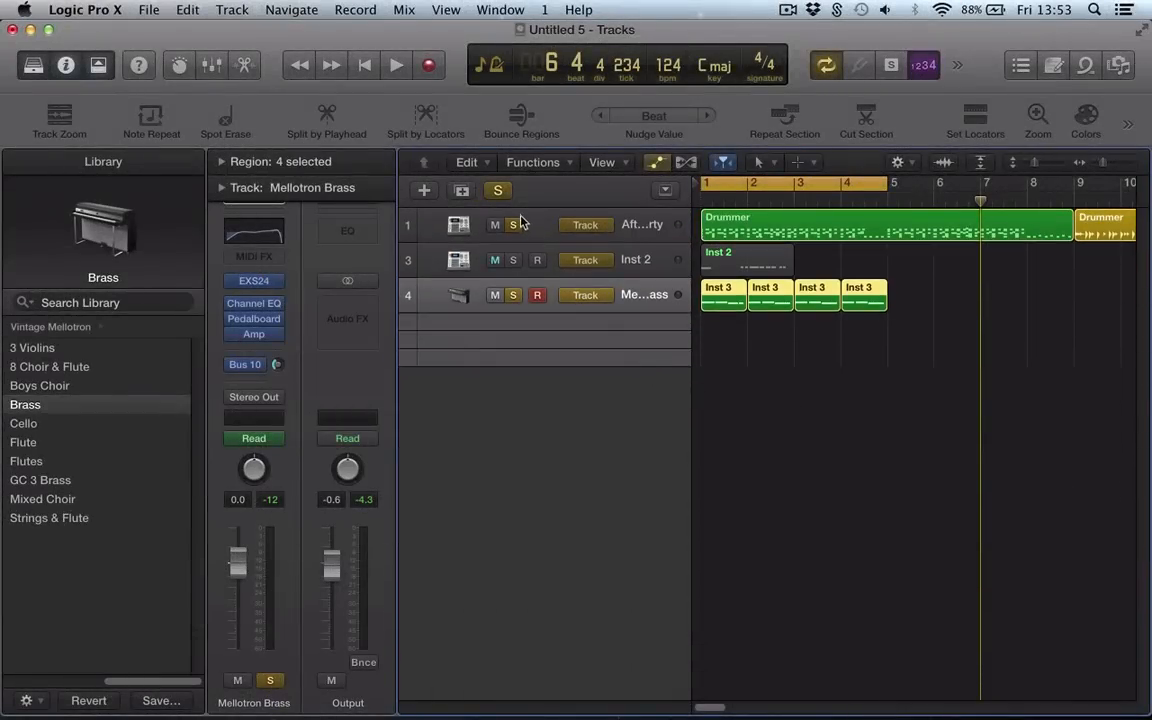
# Open the Plug-in Manager and create a new plug-in category named Compressors
pyautogui.click(85, 10)
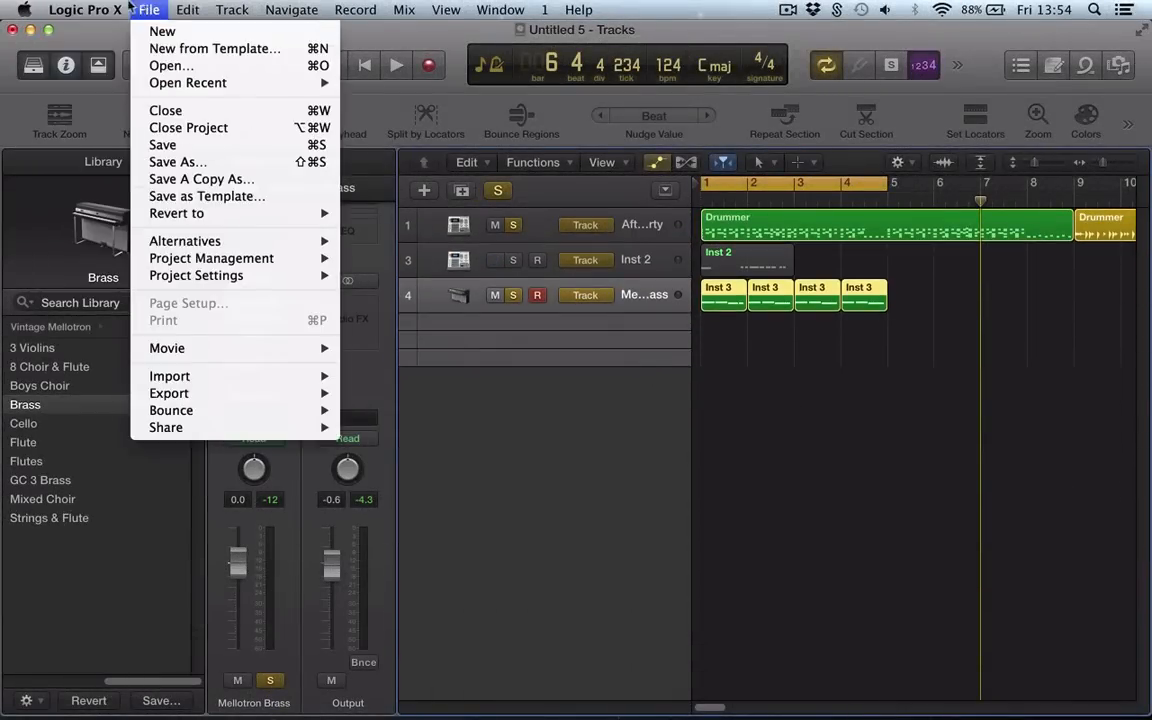
pyautogui.moveTo(103, 62)
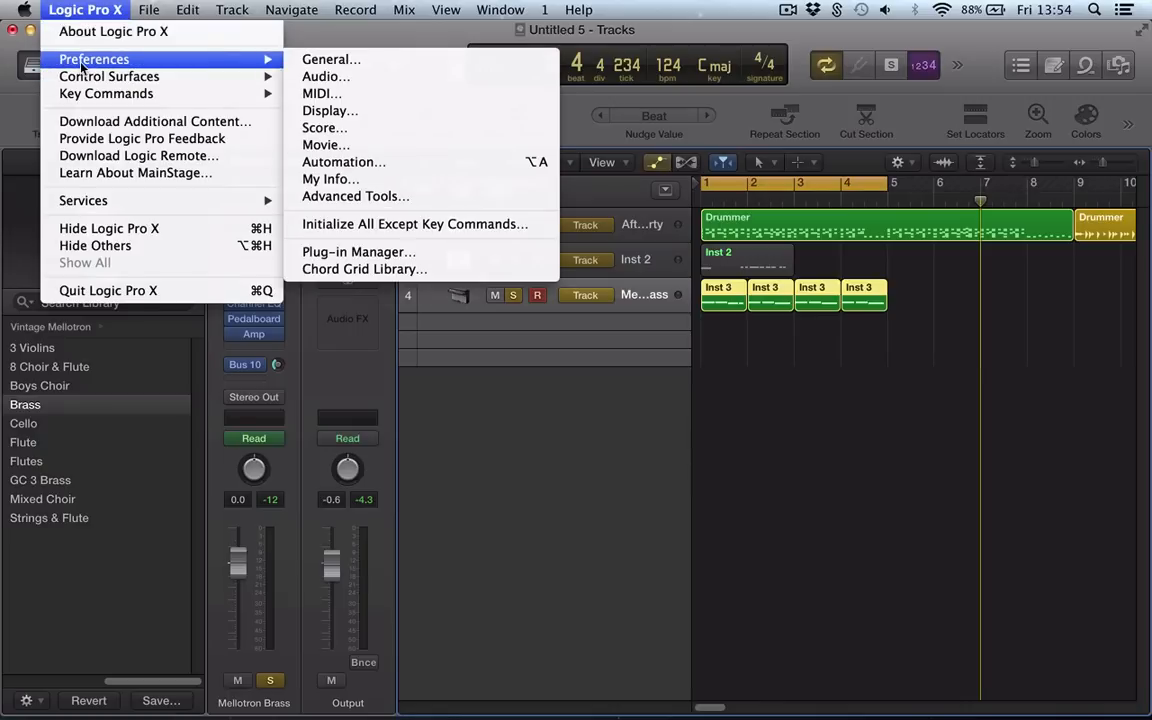
pyautogui.click(341, 258)
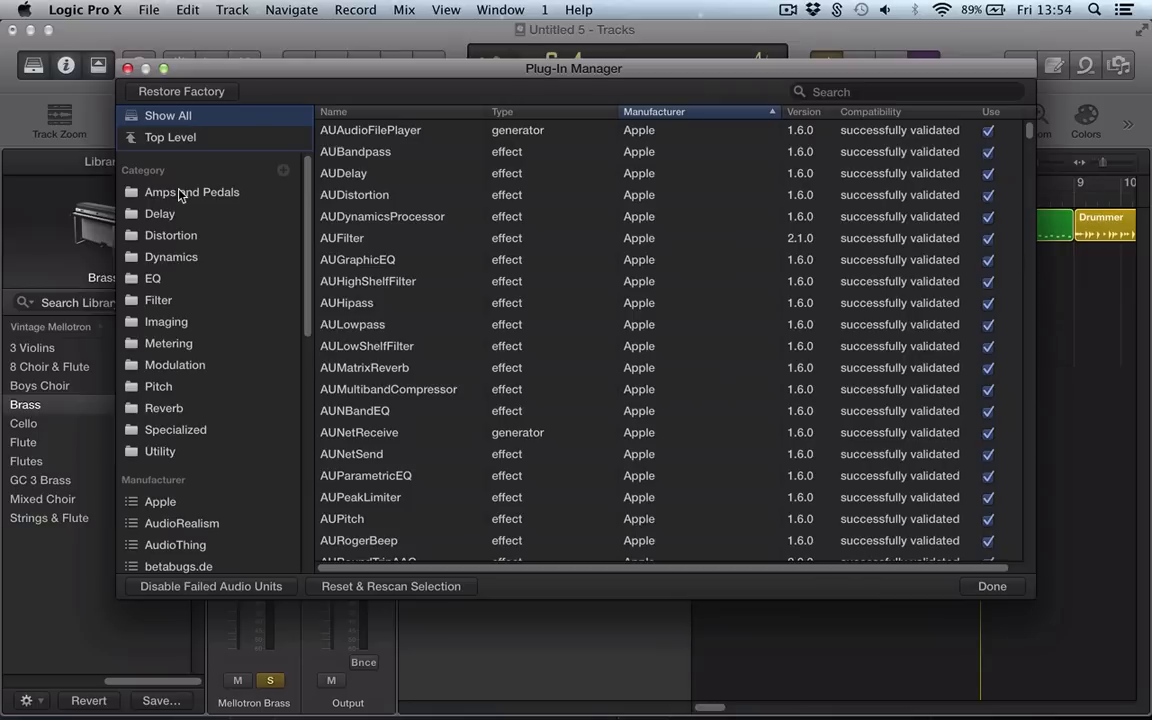
pyautogui.scroll(-5, 160, 445)
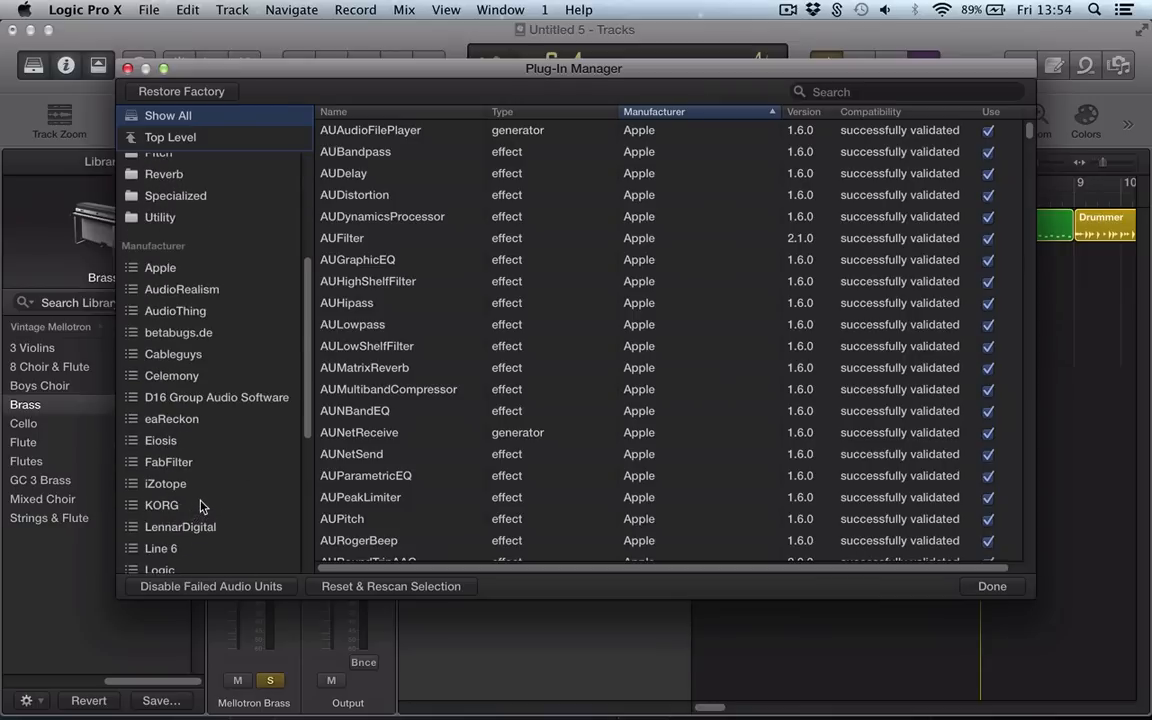
pyautogui.scroll(5, 200, 505)
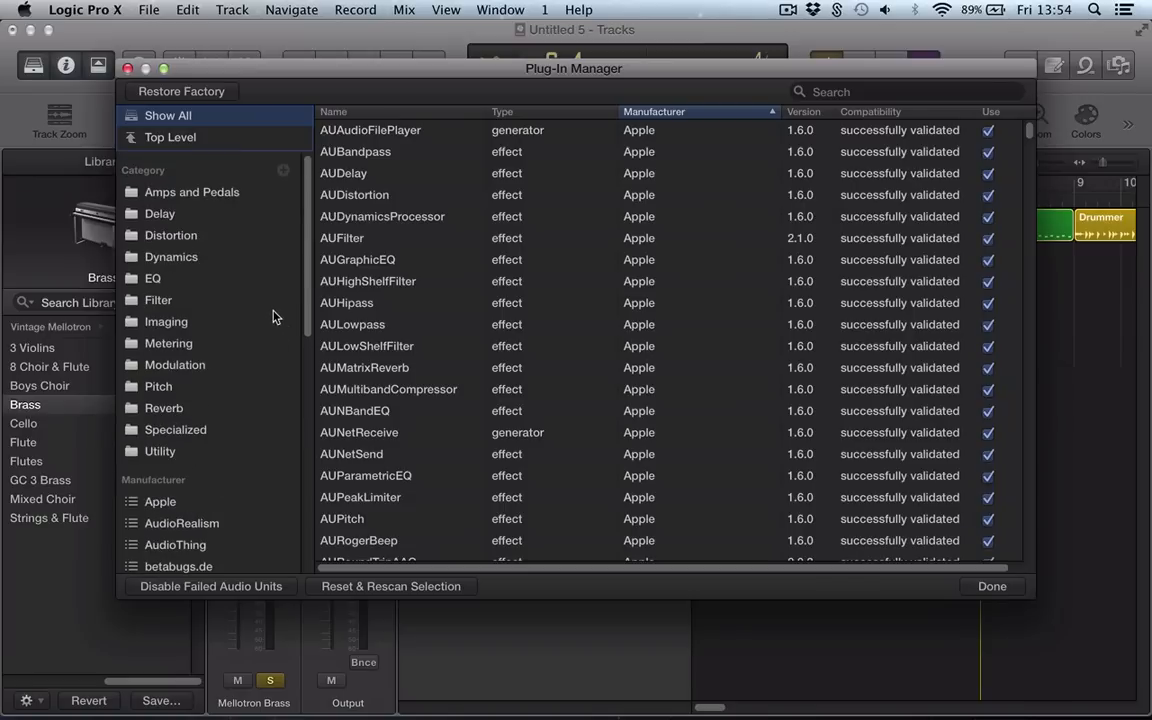
pyautogui.click(283, 170)
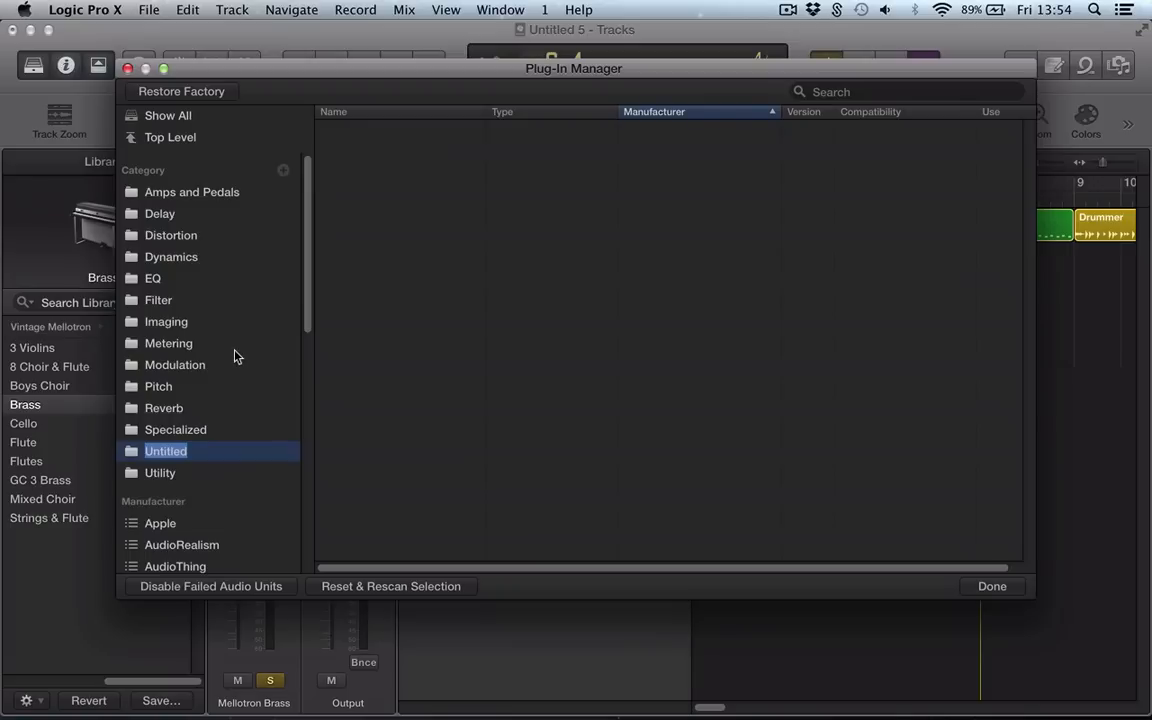
pyautogui.write('Compressors')
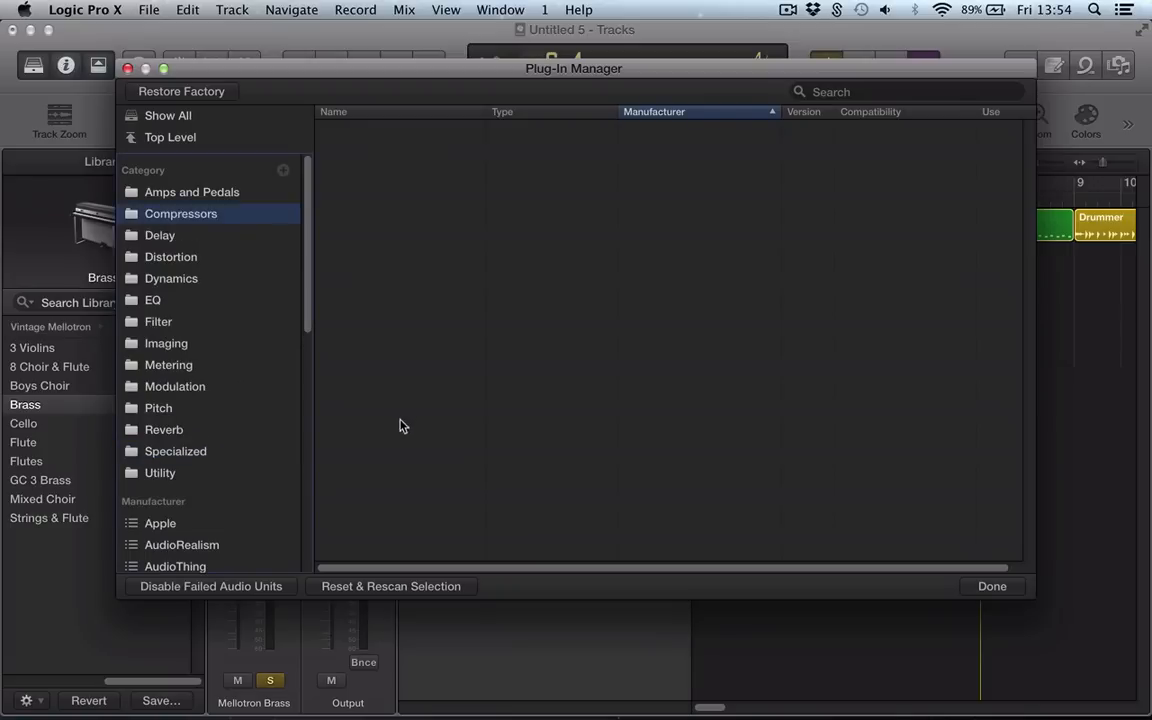
# Find FabFilter's FF Pro-C and add it to the Compressors category
pyautogui.moveTo(309, 296); pyautogui.dragTo(309, 389)
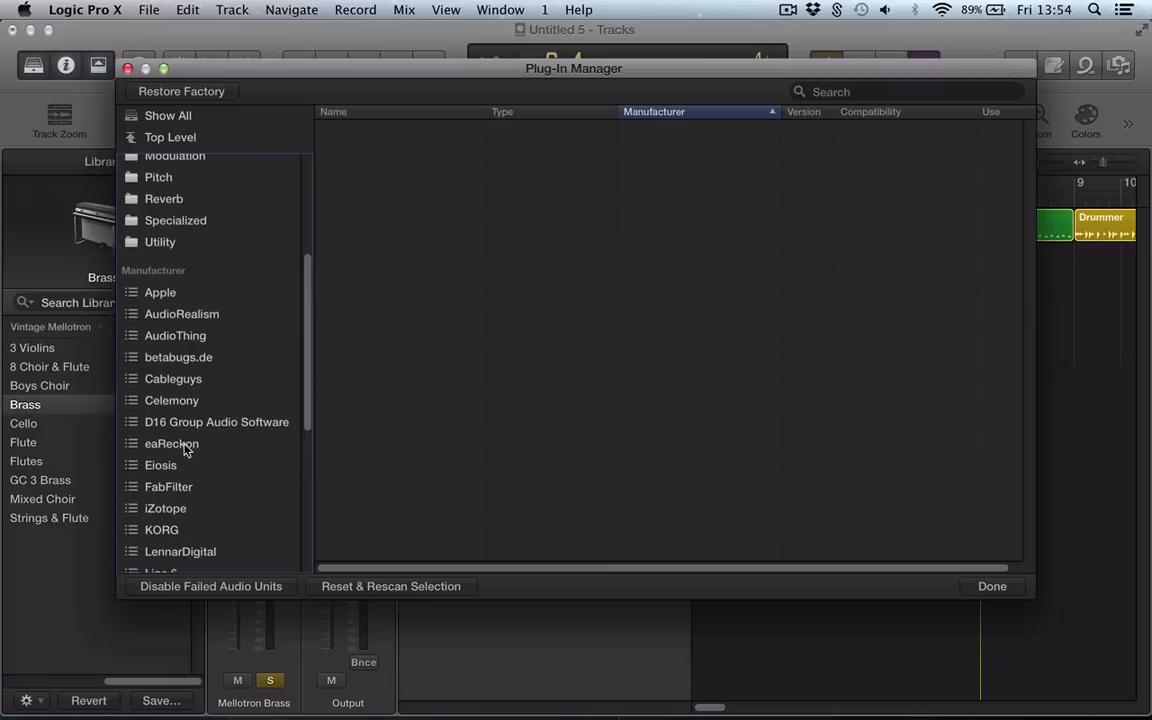
pyautogui.click(170, 488)
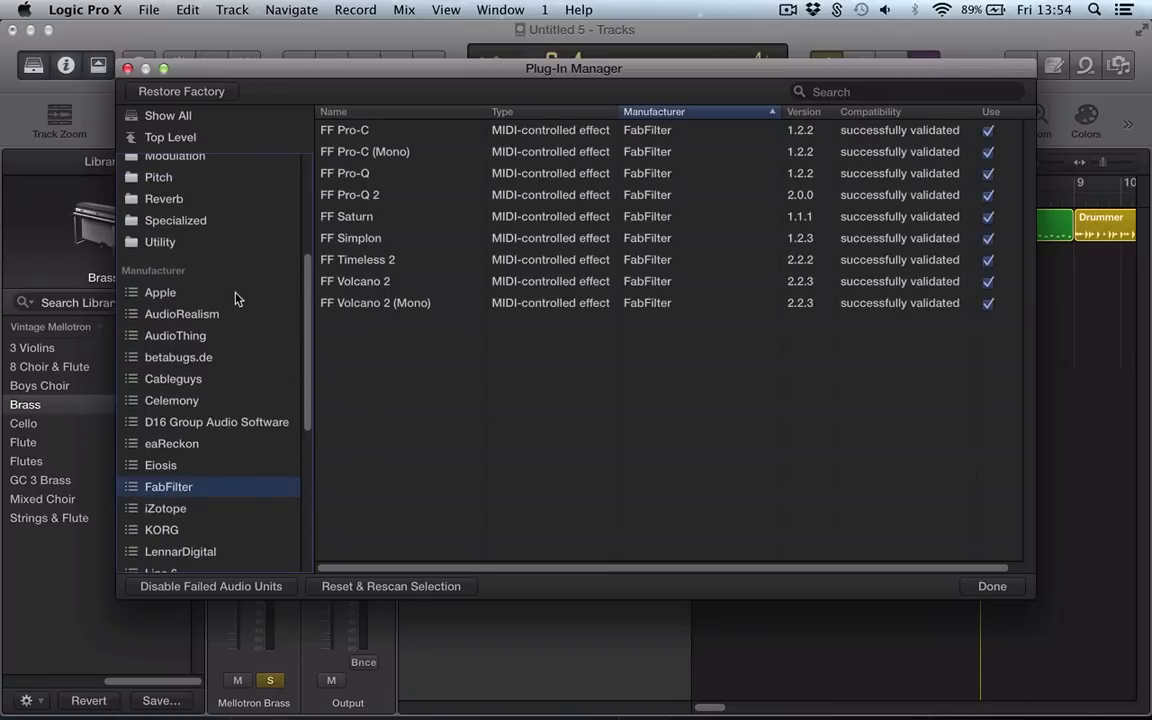
pyautogui.scroll(5, 236, 295)
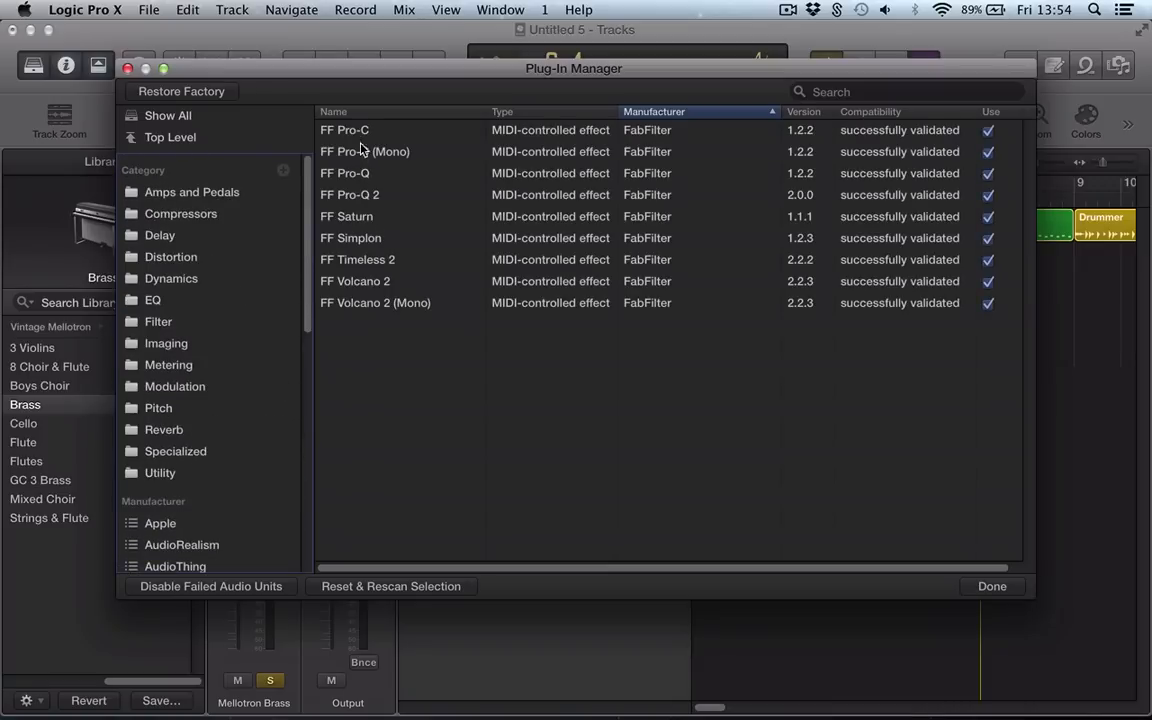
pyautogui.moveTo(360, 132); pyautogui.dragTo(193, 220)
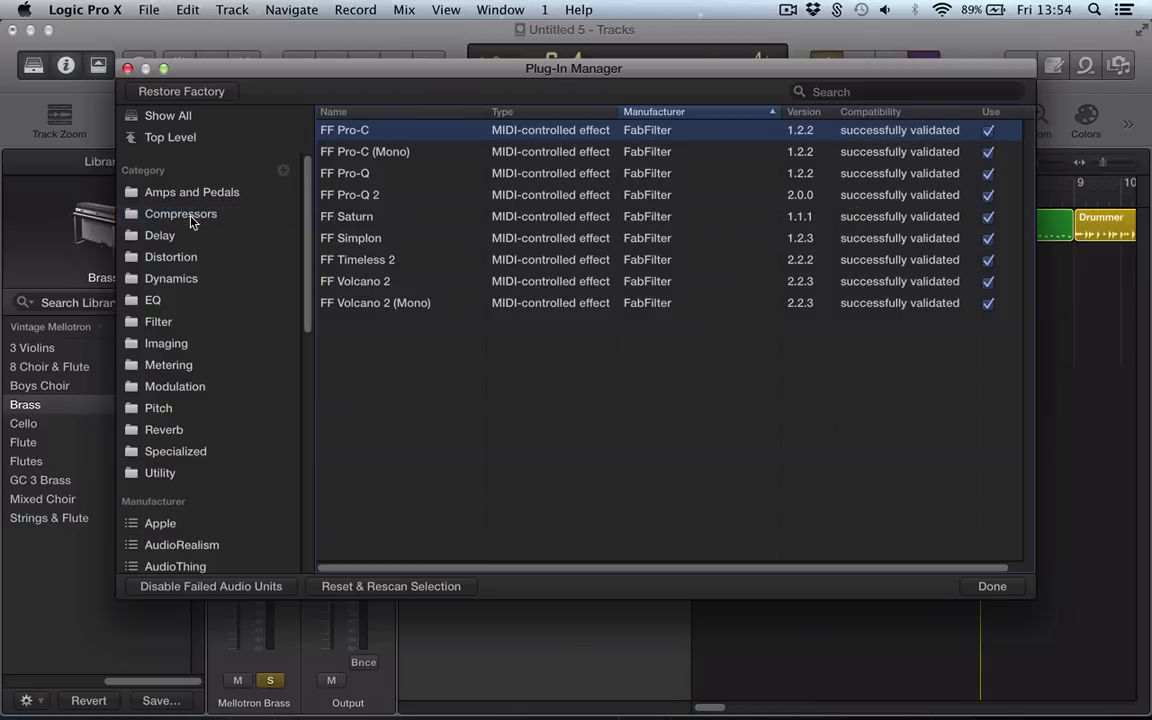
# Add Slate Digital's VBC FG-Grey, VBC FG-MU, VBC FG-Red, VBC Rack and Virtual Mix Rack to the Compressors category
pyautogui.scroll(-10, 215, 495)
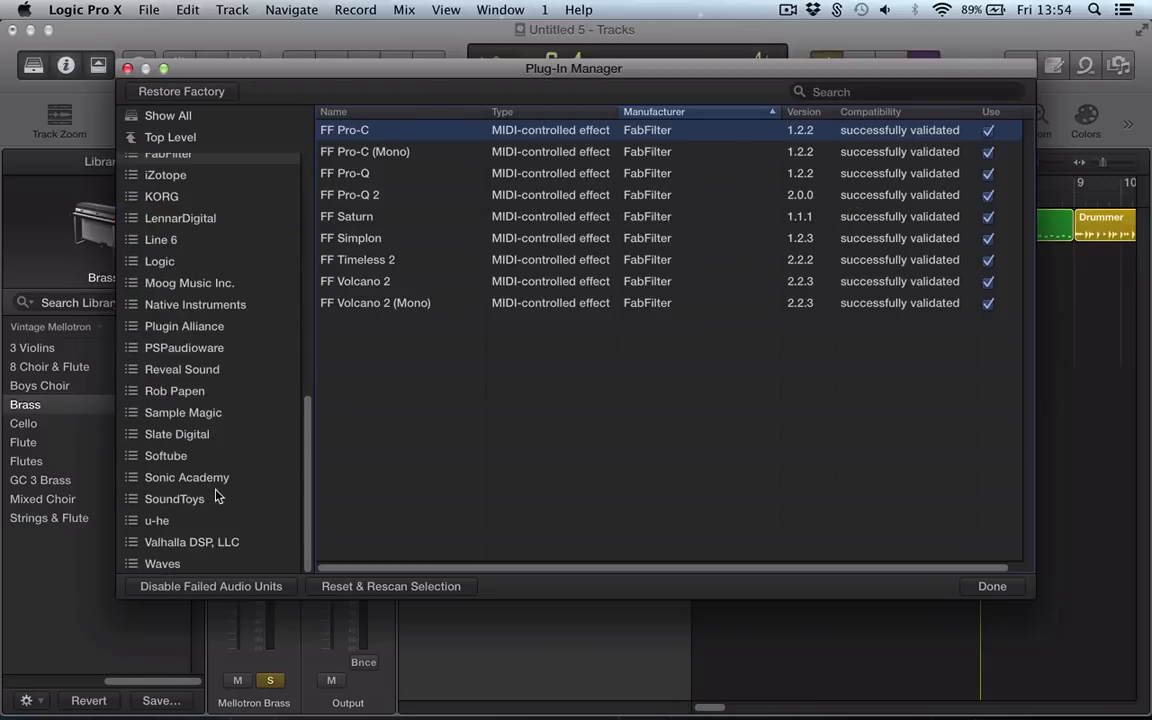
pyautogui.click(195, 440)
pyautogui.scroll(10, 303, 200)
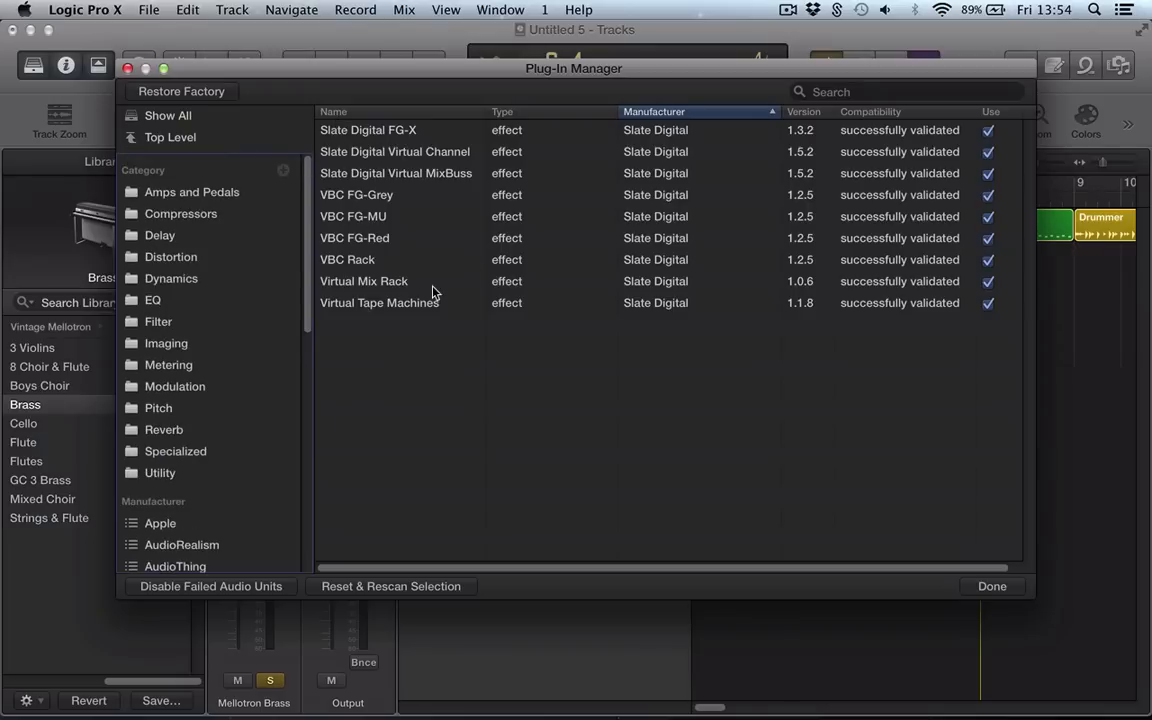
pyautogui.click(358, 259)
pyautogui.keyDown('shift'); pyautogui.click(354, 197); pyautogui.keyUp('shift')
pyautogui.moveTo(354, 197); pyautogui.dragTo(208, 217)
pyautogui.moveTo(373, 283); pyautogui.dragTo(191, 226)
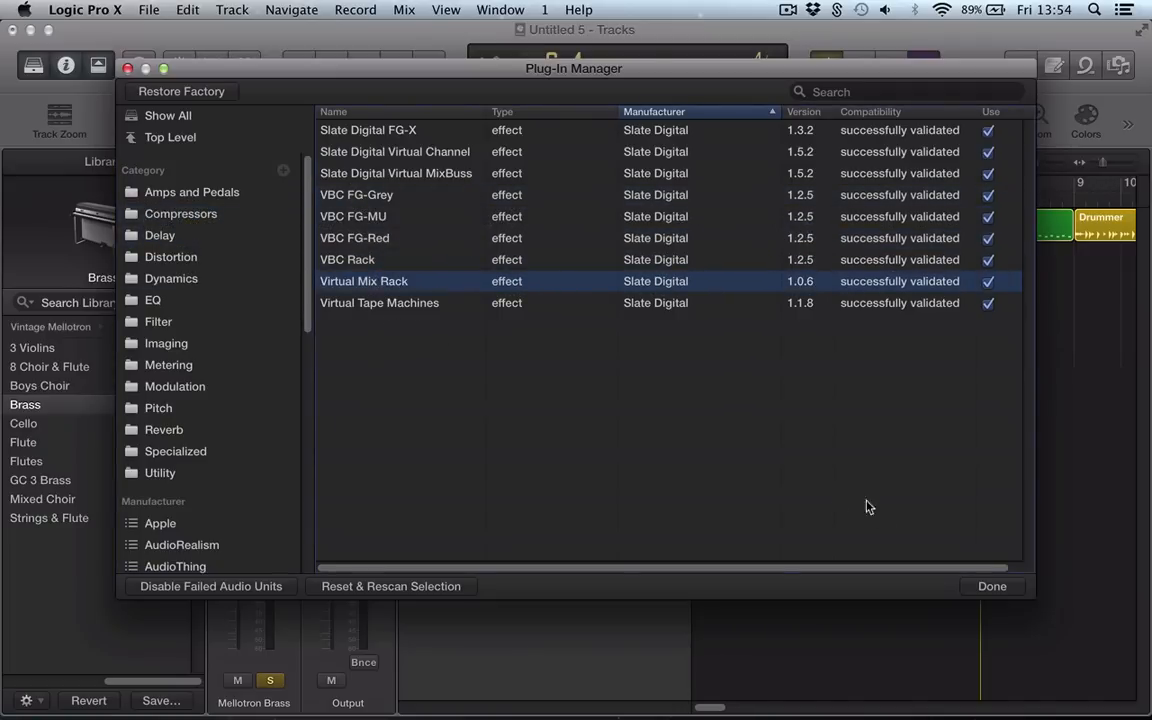
# Close the Plug-in Manager and examine the Compressors category in the audio effect choices for the Mellotron Brass track
pyautogui.click(988, 587)
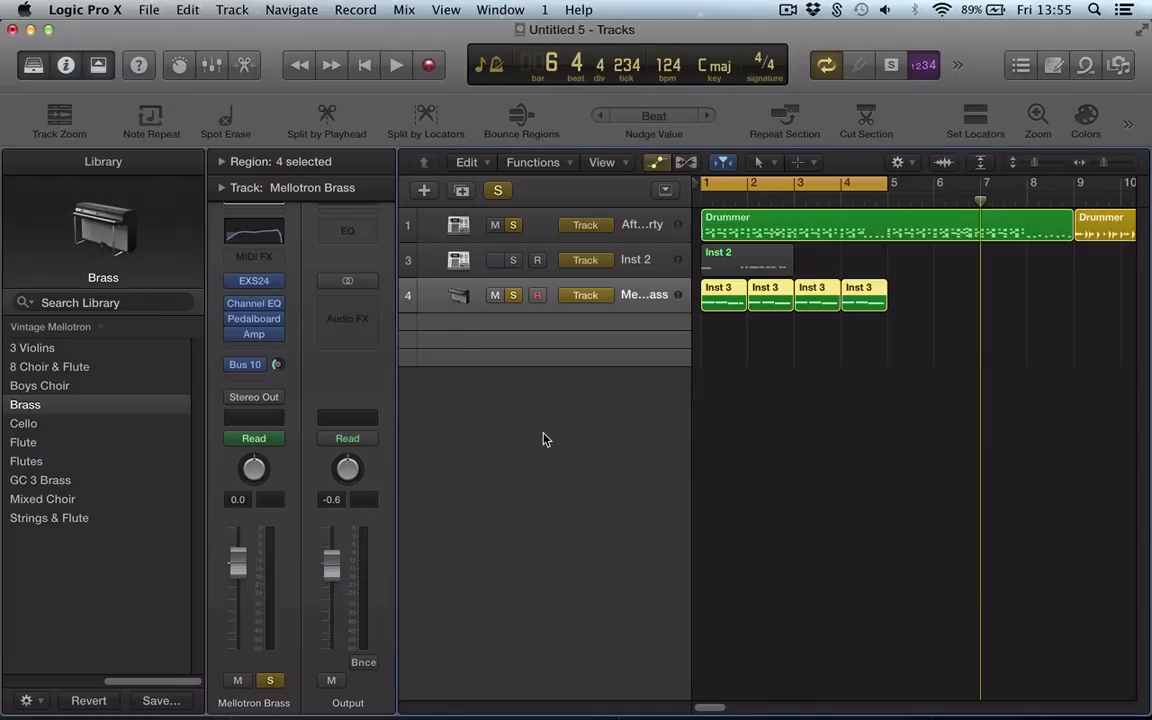
pyautogui.click(548, 225)
pyautogui.click(408, 290)
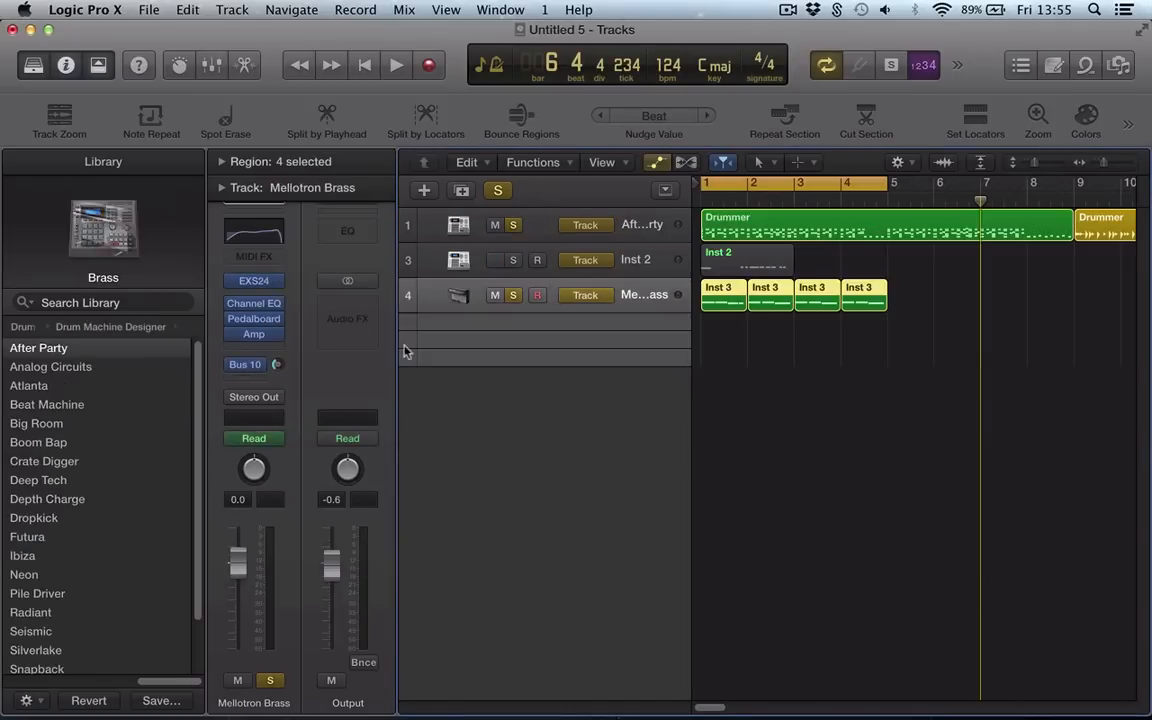
pyautogui.click(250, 350)
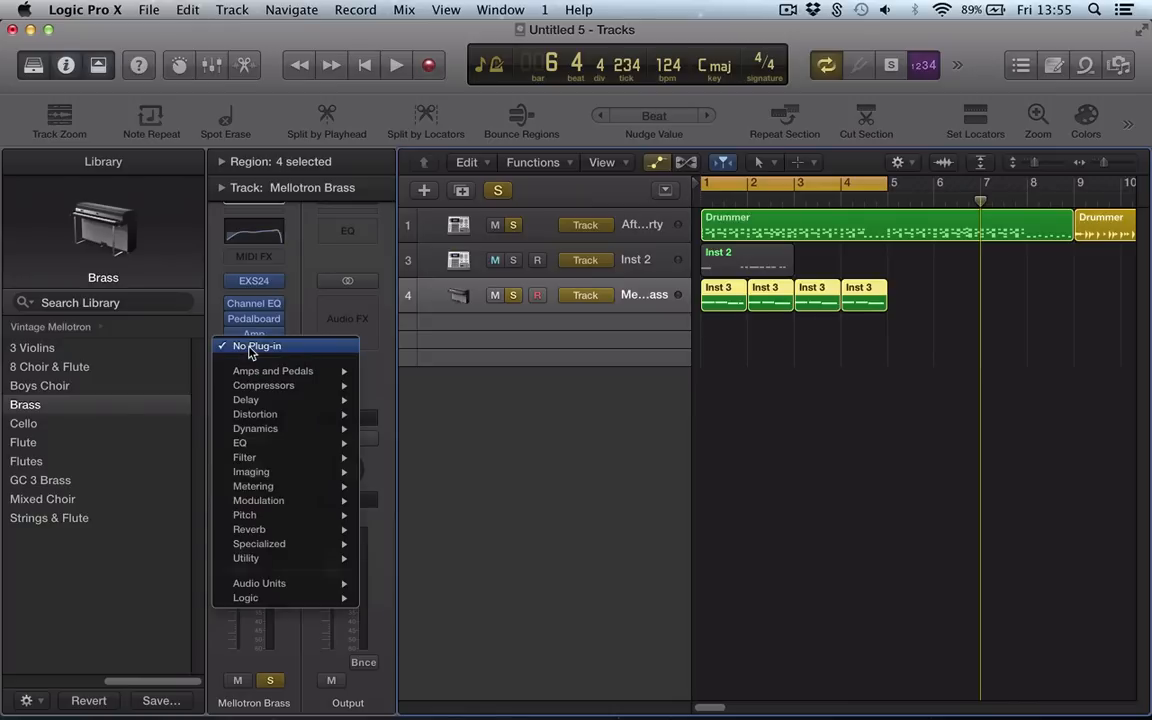
pyautogui.moveTo(350, 385)
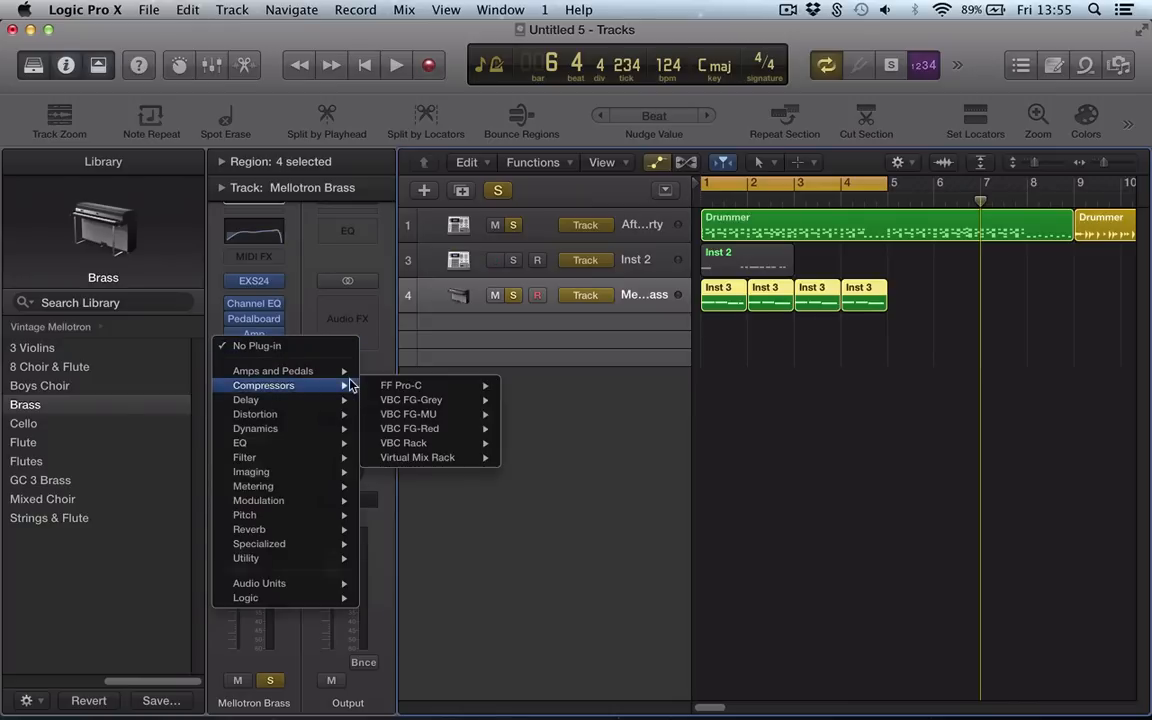
pyautogui.moveTo(452, 445)
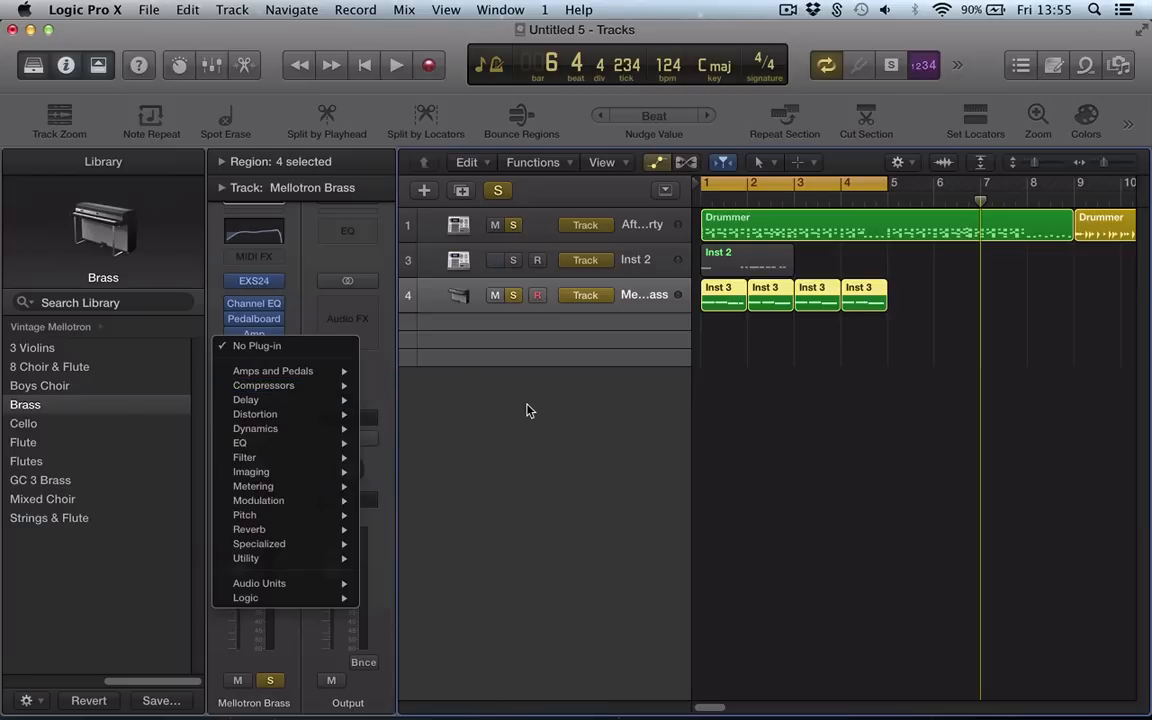
pyautogui.moveTo(300, 387)
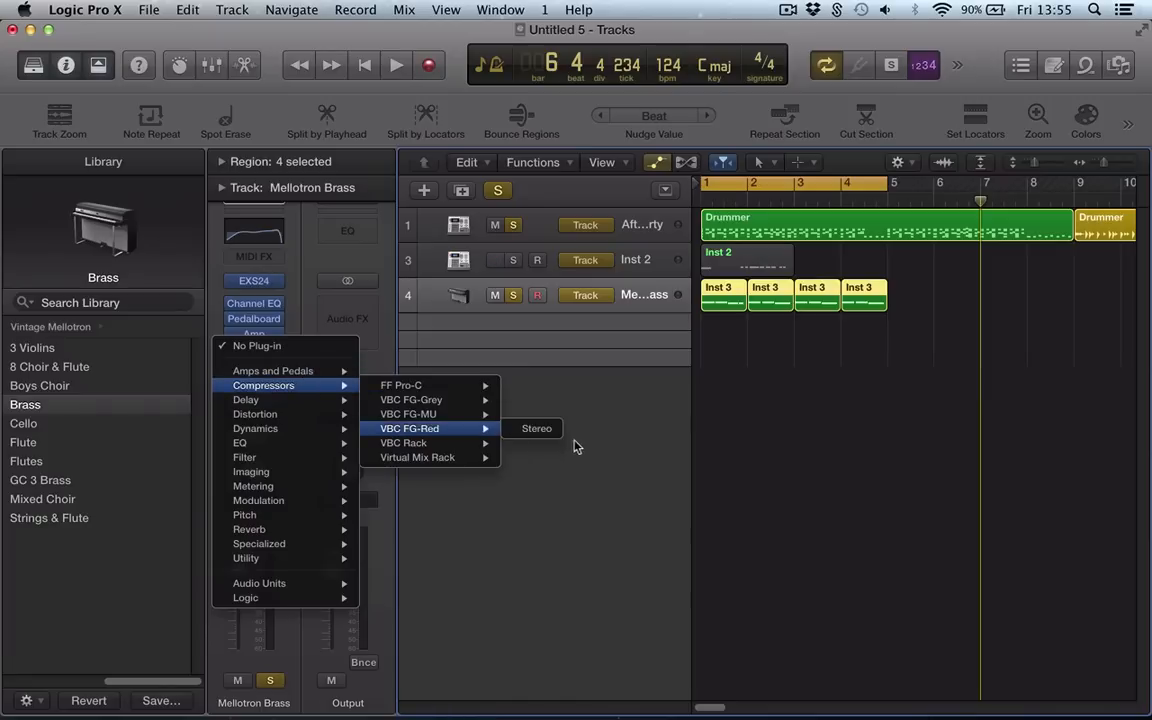
# Close the plug-in choices and create a new software instrument track below Mellotron Brass
pyautogui.click(651, 458)
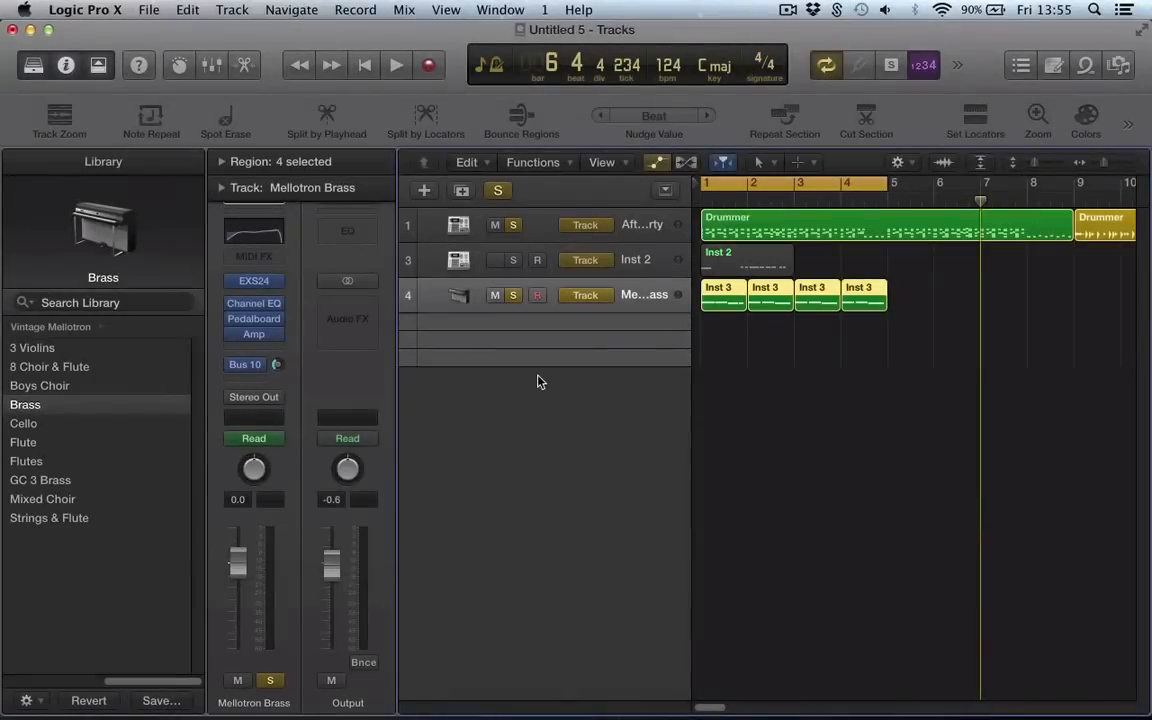
pyautogui.press('alt+super+n')
pyautogui.press('Return')
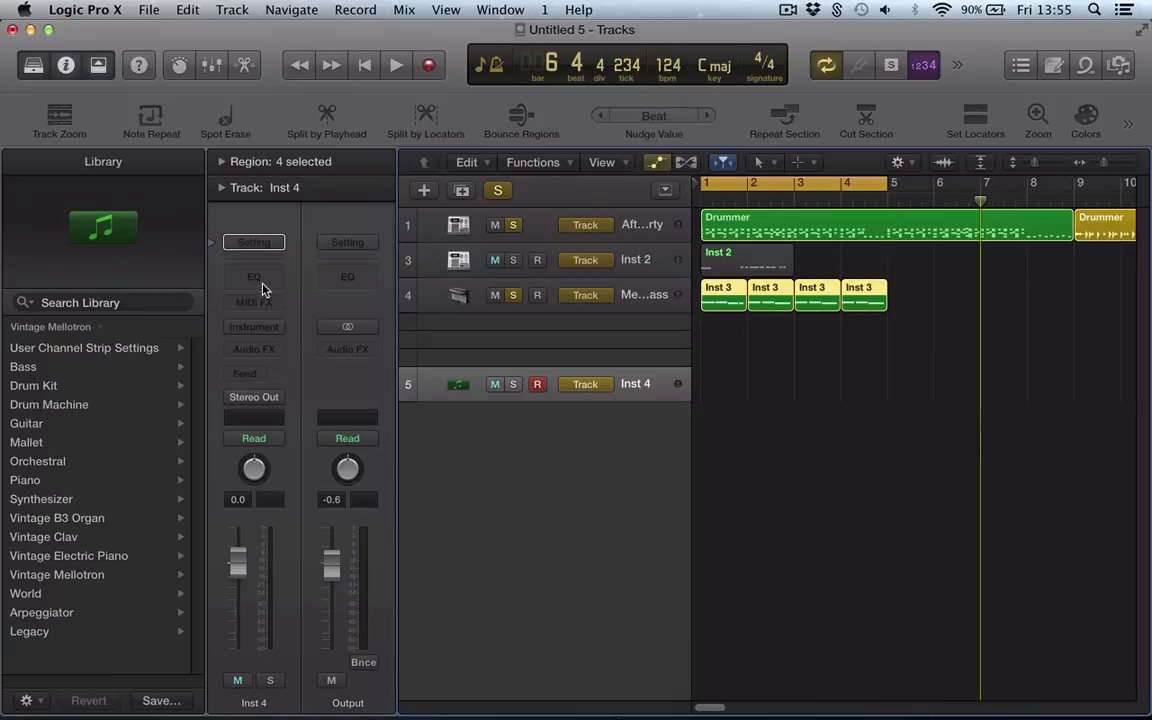
# Add a Channel EQ to both the Inst 4 and Output channel strips, closing each plug-in window
pyautogui.hotkey('ctrl', 'm')
pyautogui.click(258, 281)
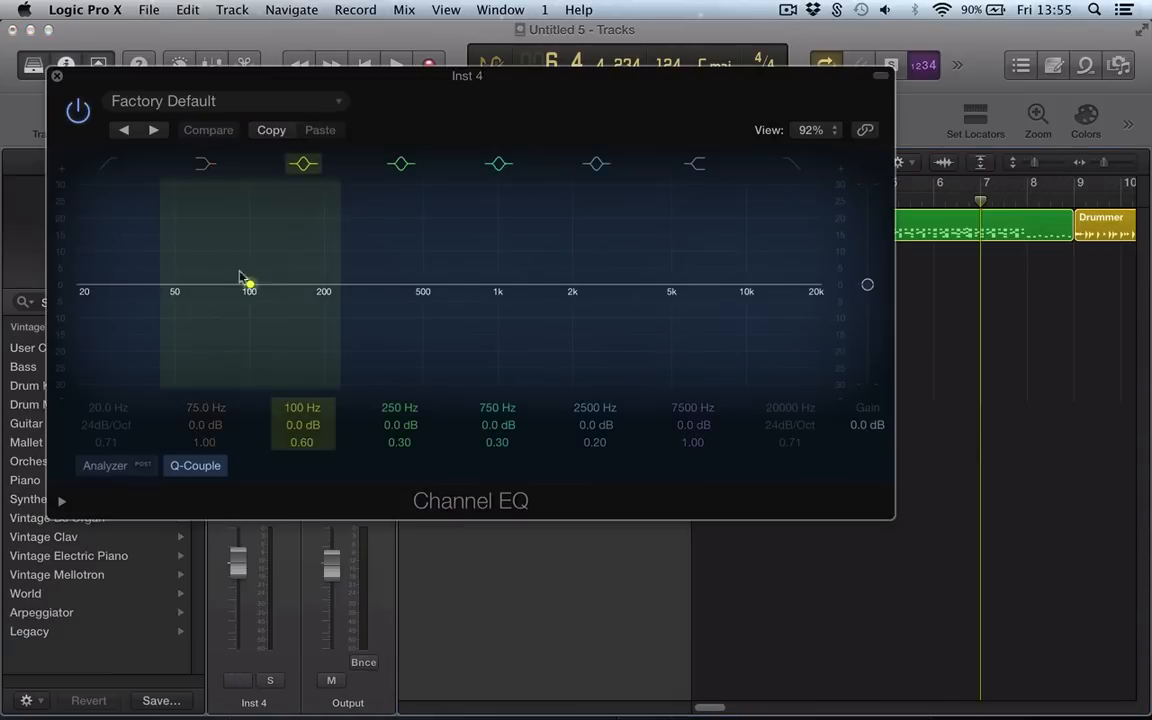
pyautogui.click(57, 76)
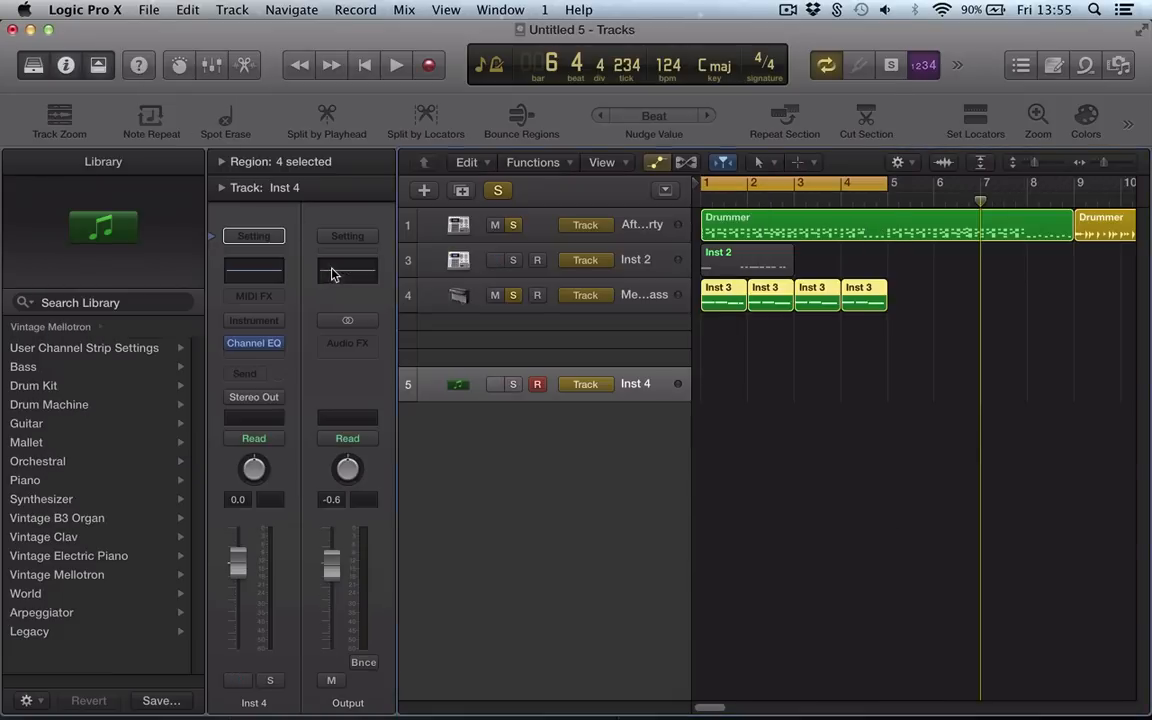
pyautogui.click(333, 275)
pyautogui.press('super+w')
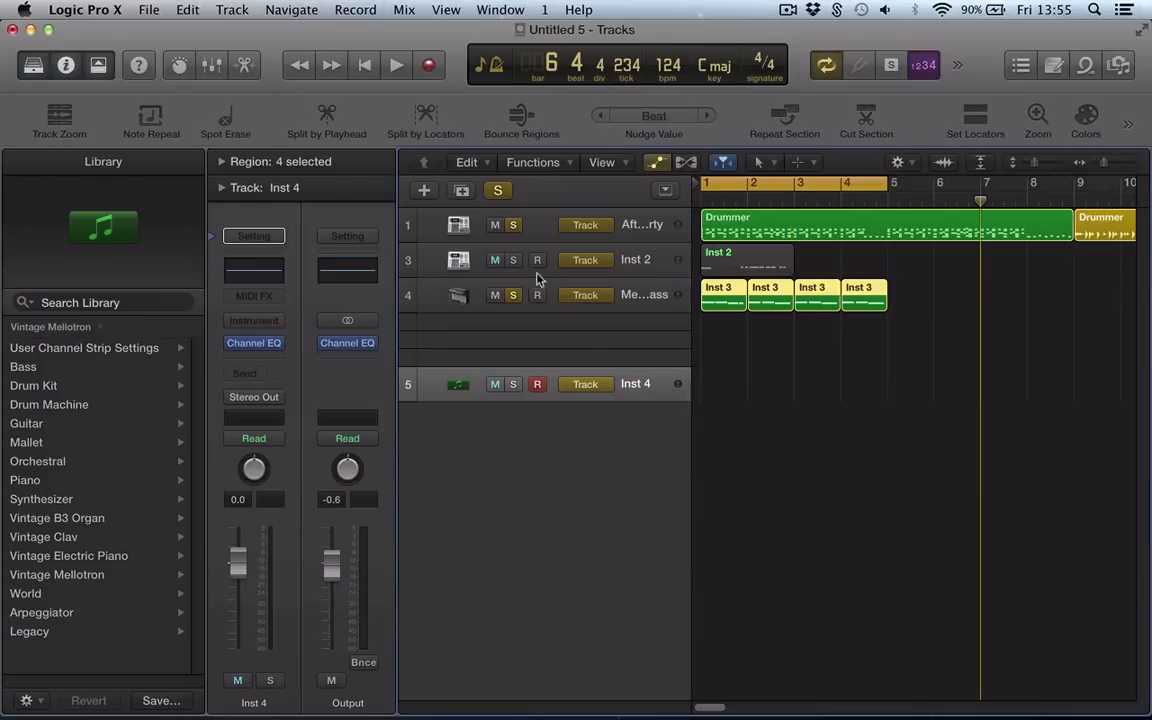
# Solo the Inst 2 and Inst 4 tracks, then clear the solo on every track in one sweep
pyautogui.click(514, 260)
pyautogui.click(513, 384)
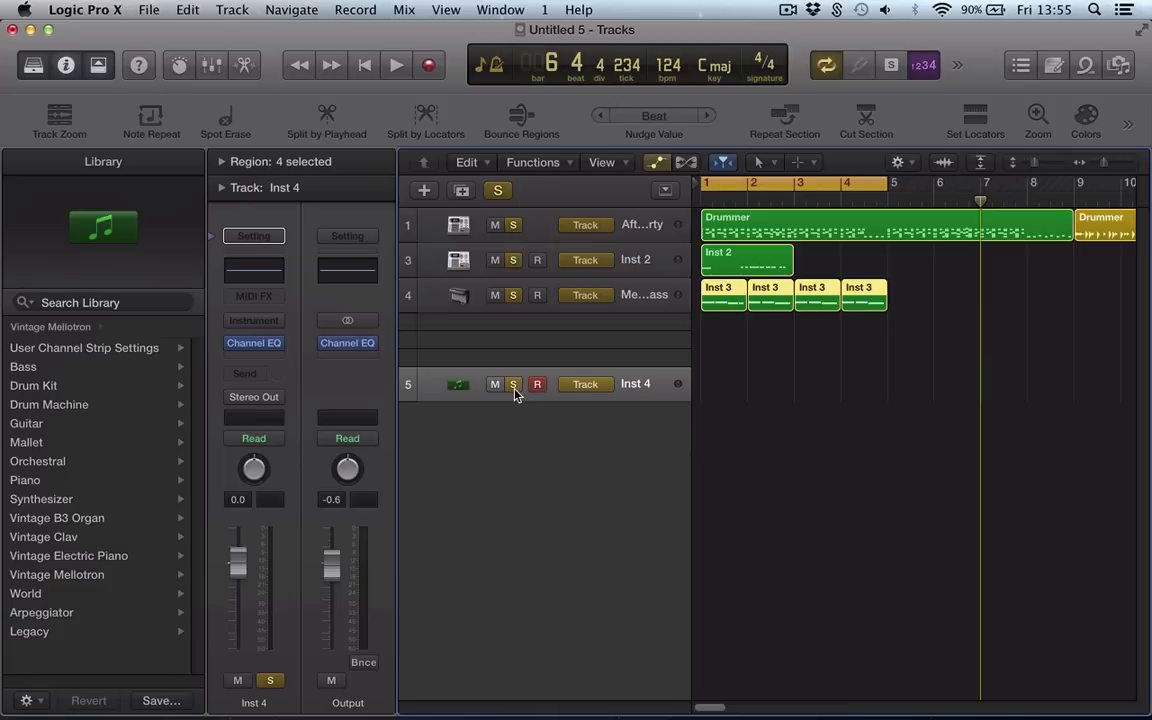
pyautogui.moveTo(515, 388); pyautogui.dragTo(509, 207)
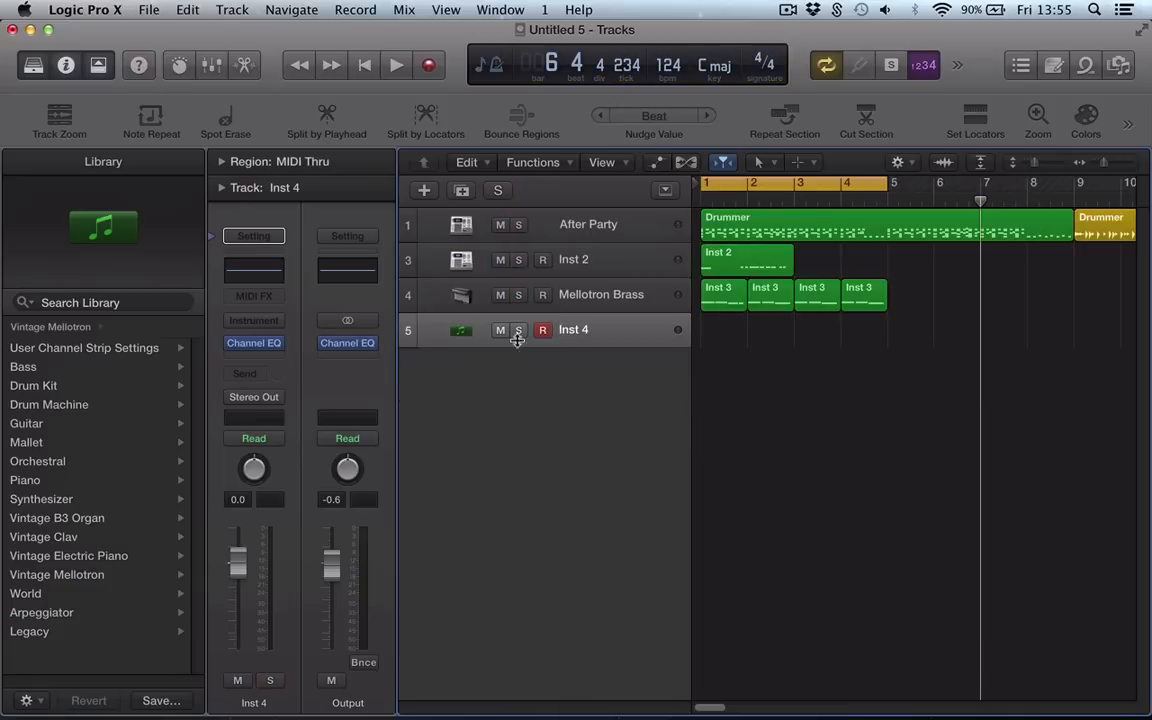
# Solo all tracks at once in the track list, then switch all solos off and on again from the Mixer
pyautogui.moveTo(518, 333)
pyautogui.mouseDown()
pyautogui.moveTo(528, 223)
pyautogui.moveTo(525, 332)
pyautogui.mouseUp()
pyautogui.keyDown('alt'); pyautogui.click(518, 333); pyautogui.keyUp('alt')
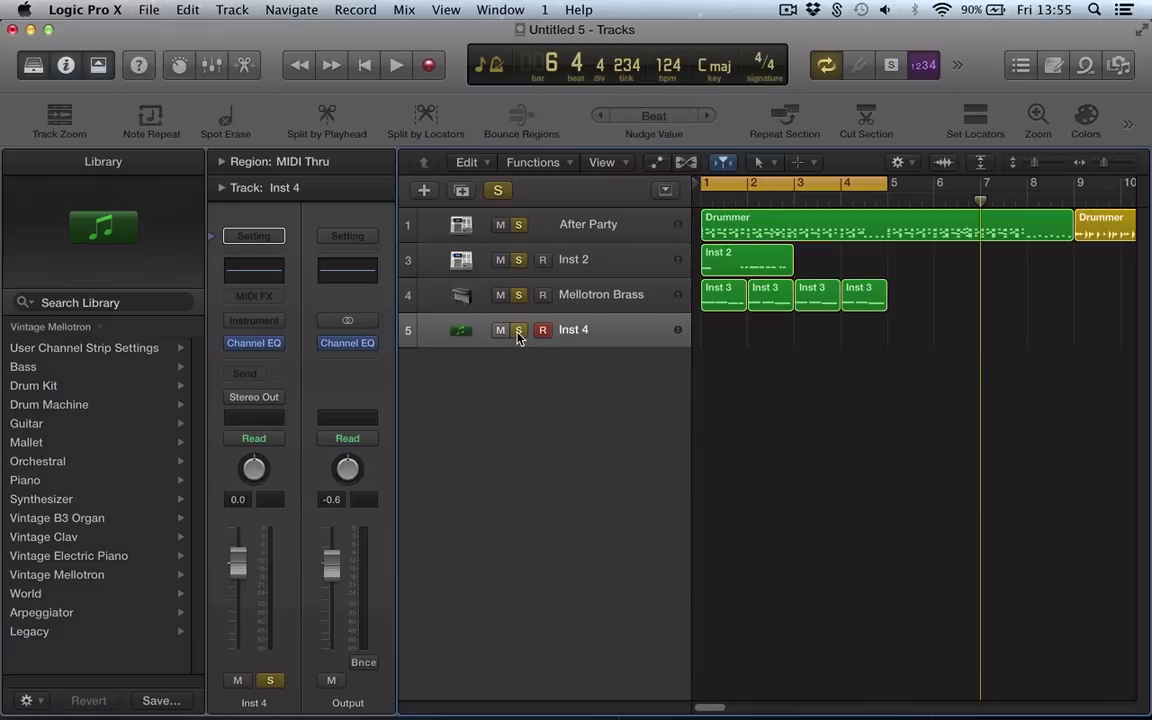
pyautogui.press('x')
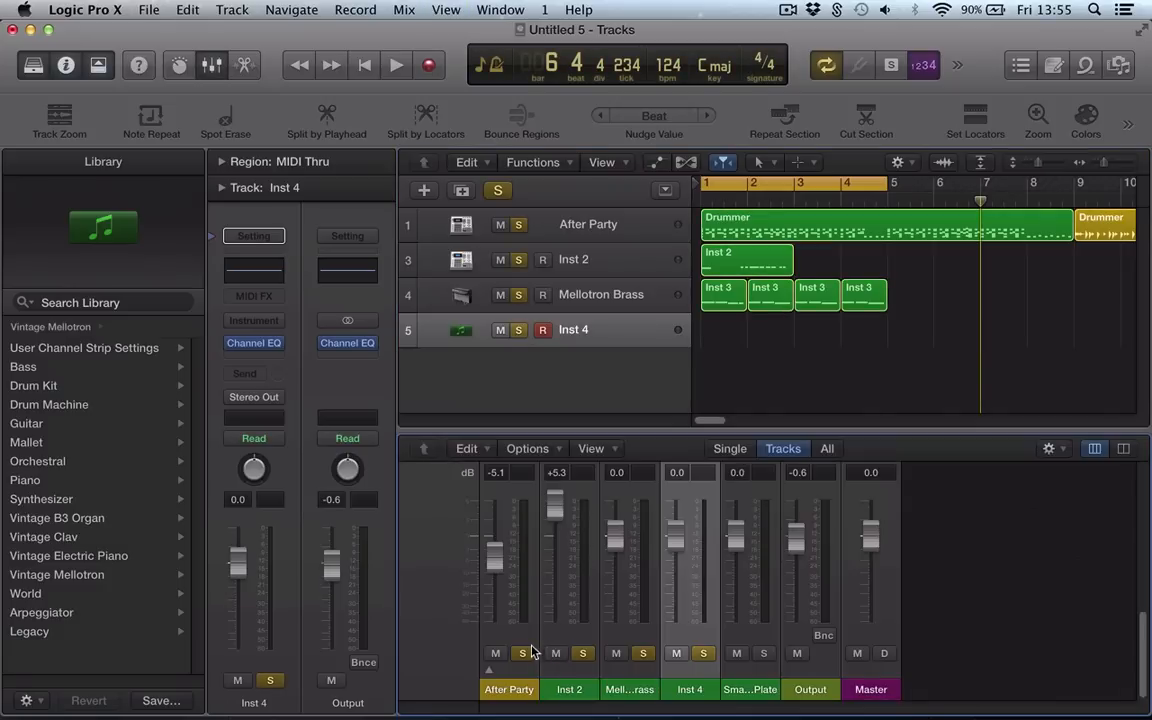
pyautogui.keyDown('alt'); pyautogui.click(523, 656); pyautogui.keyUp('alt')
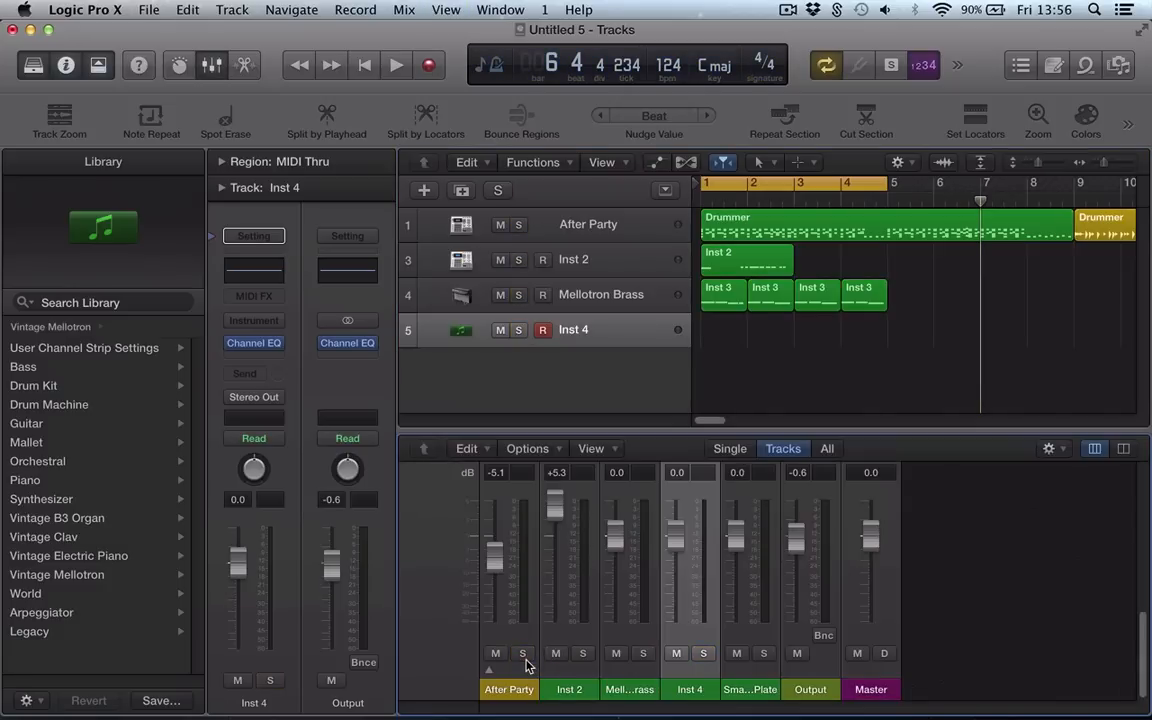
pyautogui.keyDown('alt'); pyautogui.click(523, 656); pyautogui.keyUp('alt')
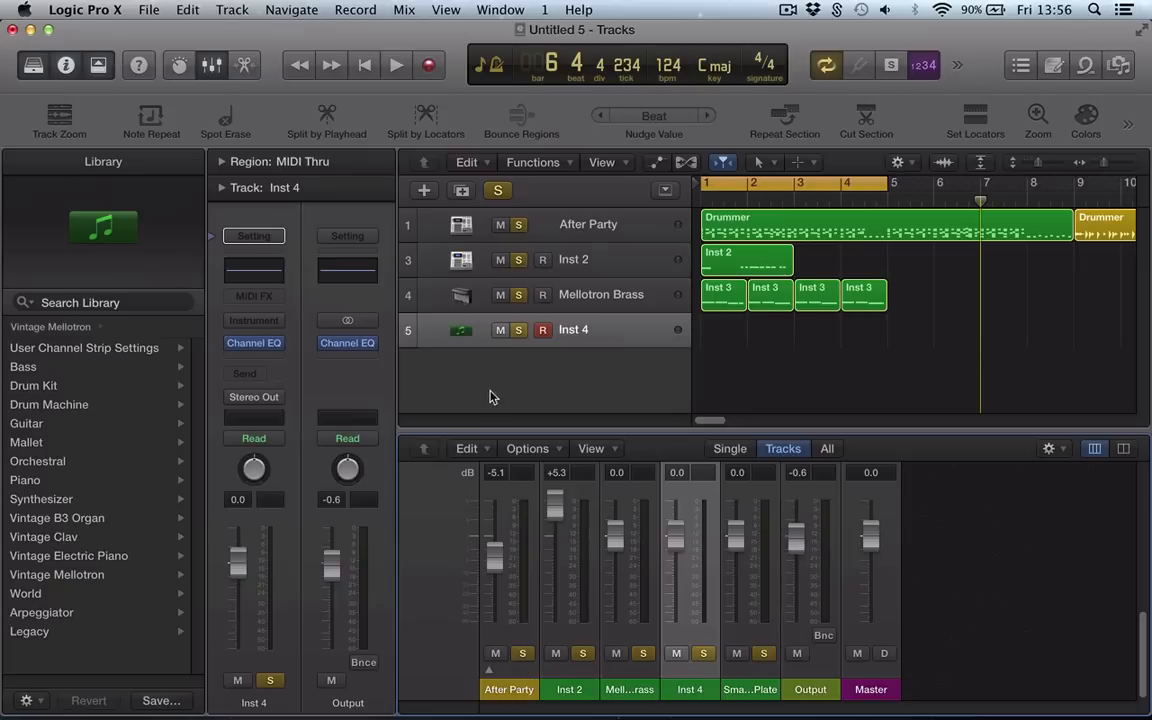
pyautogui.press('x')
# Clear the all-track solo, then mute all tracks at once and unmute them again
pyautogui.click(518, 330)
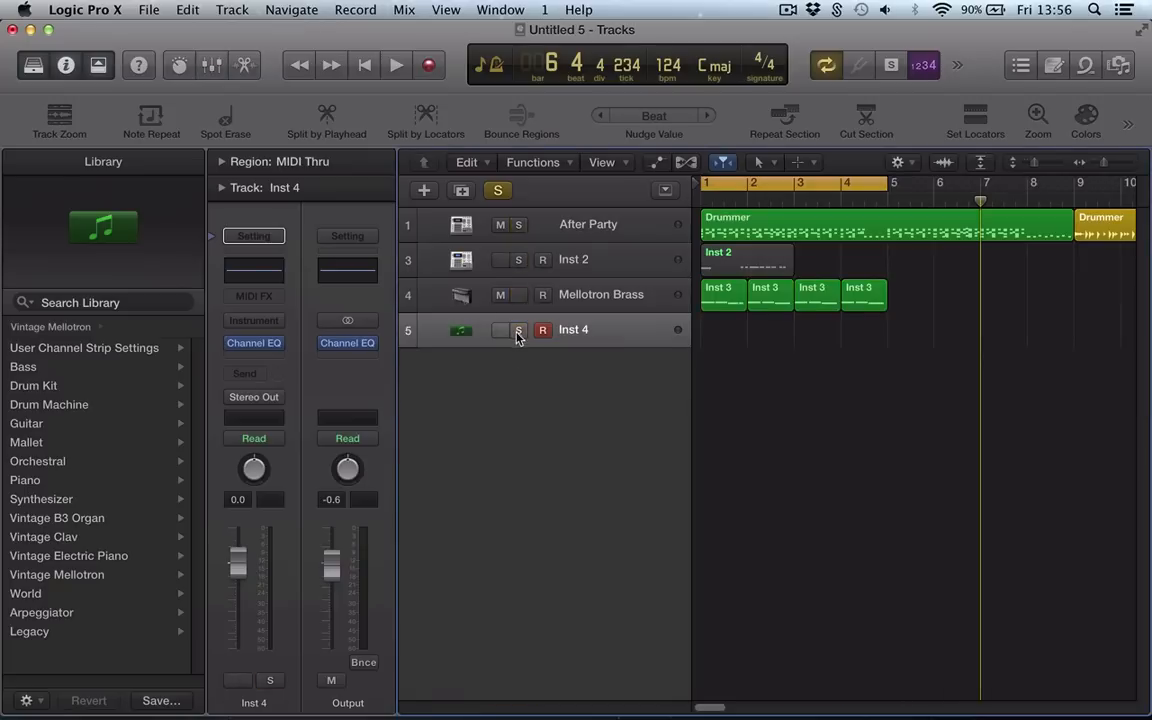
pyautogui.keyDown('alt'); pyautogui.click(501, 331); pyautogui.keyUp('alt')
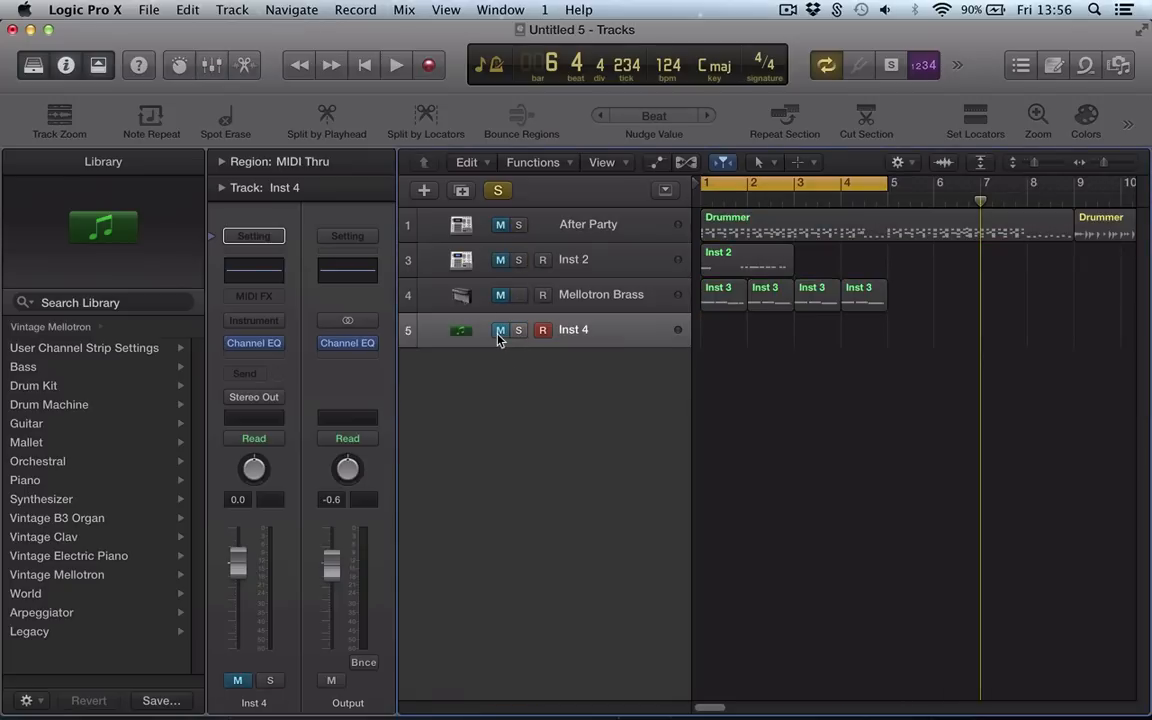
pyautogui.keyDown('alt'); pyautogui.click(500, 331); pyautogui.keyUp('alt')
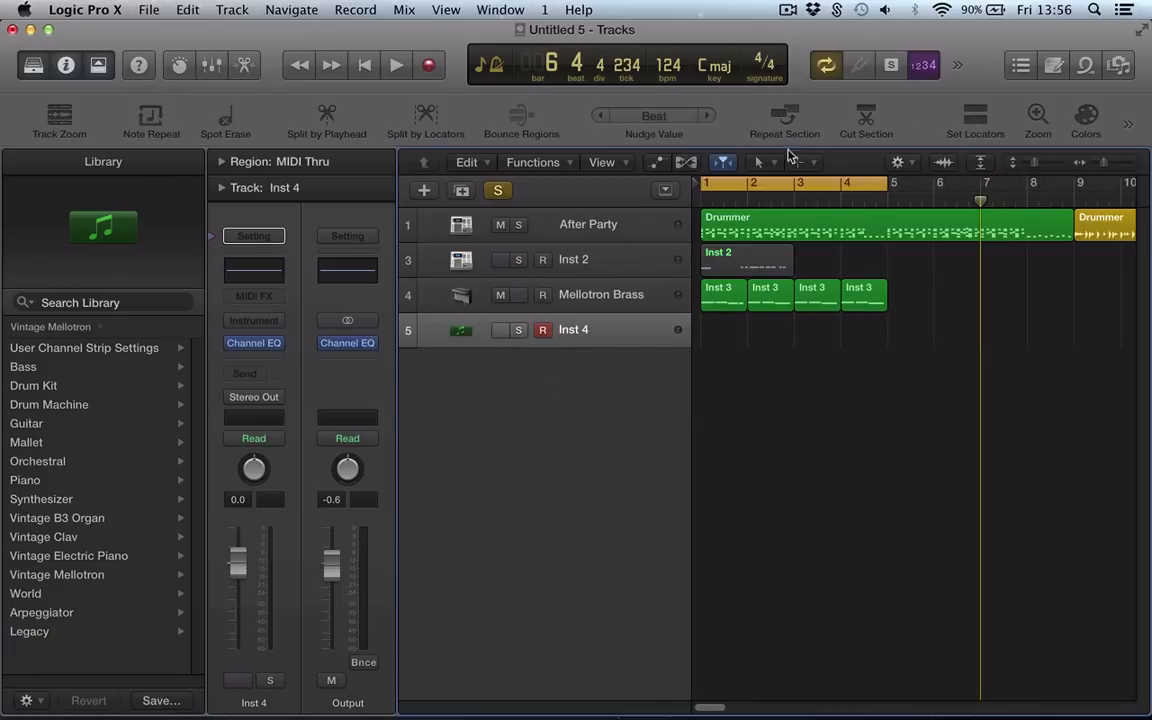
# Duplicate the Mellotron Brass track repeatedly to create 14 empty Mellotron tracks above Inst 4
pyautogui.click(586, 307)
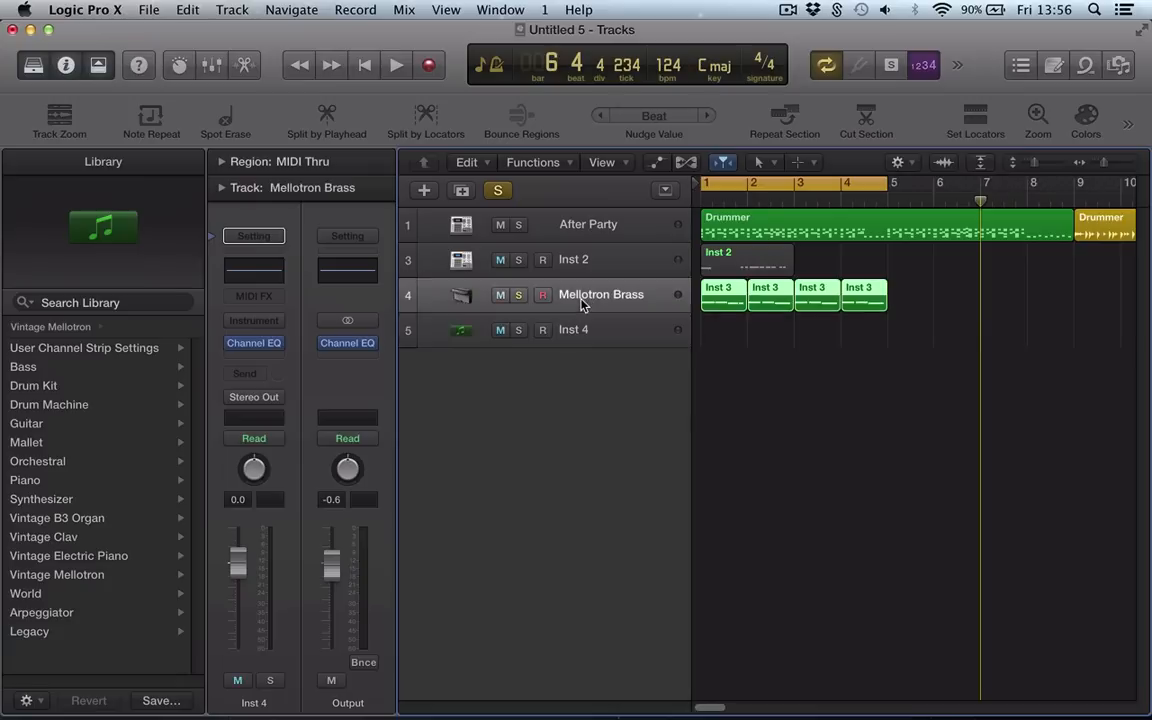
pyautogui.press('super+d')
pyautogui.press('super+d')
pyautogui.press('super+d')
pyautogui.press('super+d')
pyautogui.press('super+d')
pyautogui.press('super+d')
pyautogui.press('super+d')
pyautogui.press('super+d')
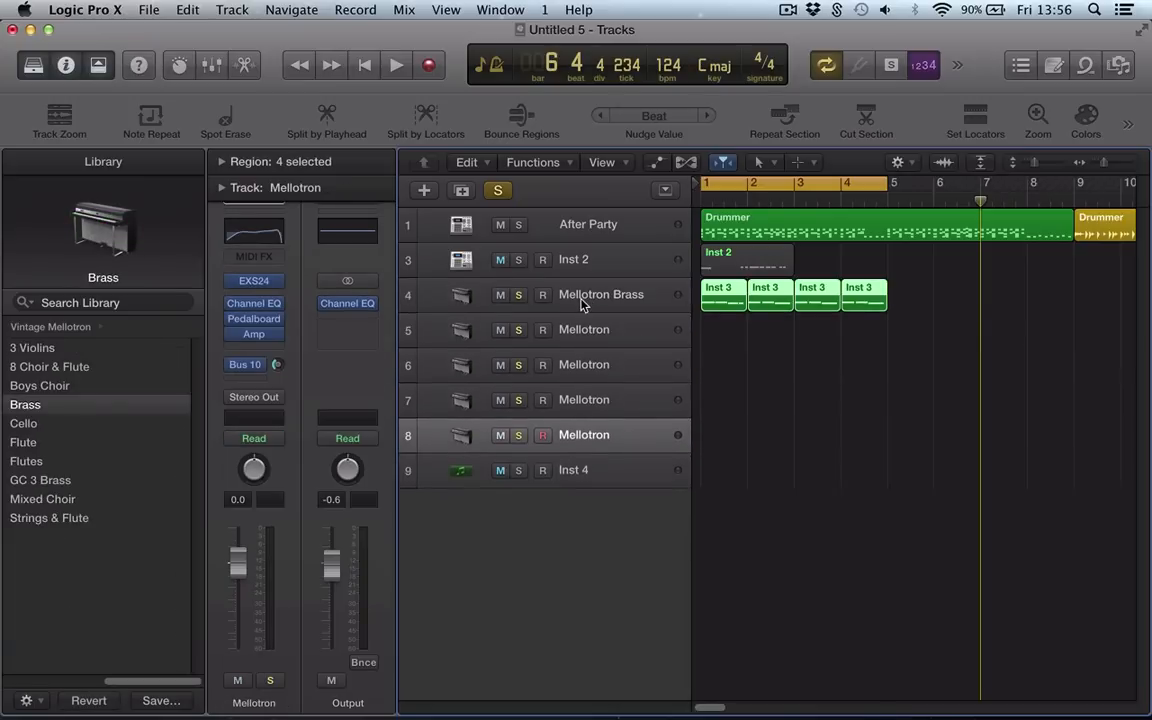
pyautogui.press('super+d')
pyautogui.press('super+d')
pyautogui.press('super+d')
pyautogui.press('super+d')
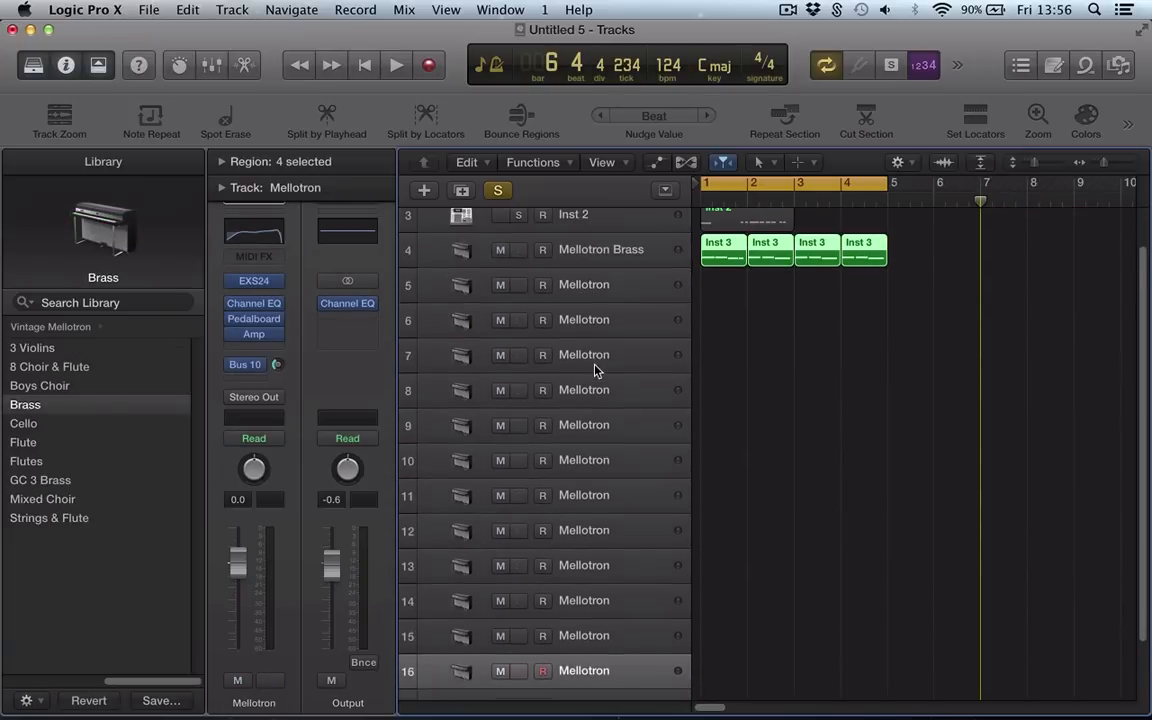
# Enlarge the track heights, then turn on Vertical Auto Zoom to fit all the tracks in the window
pyautogui.press('super+Down')
pyautogui.press('super+Down')
pyautogui.press('super+Down')
pyautogui.press('super+Down')
pyautogui.press('super+Down')
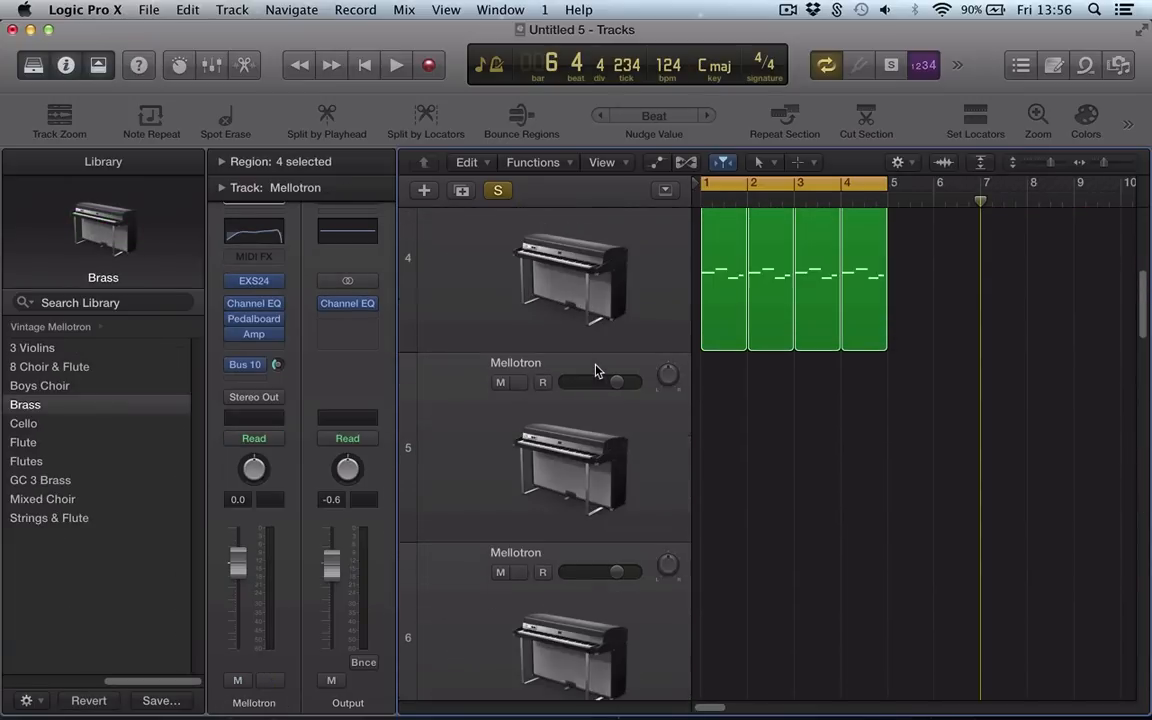
pyautogui.click(473, 418)
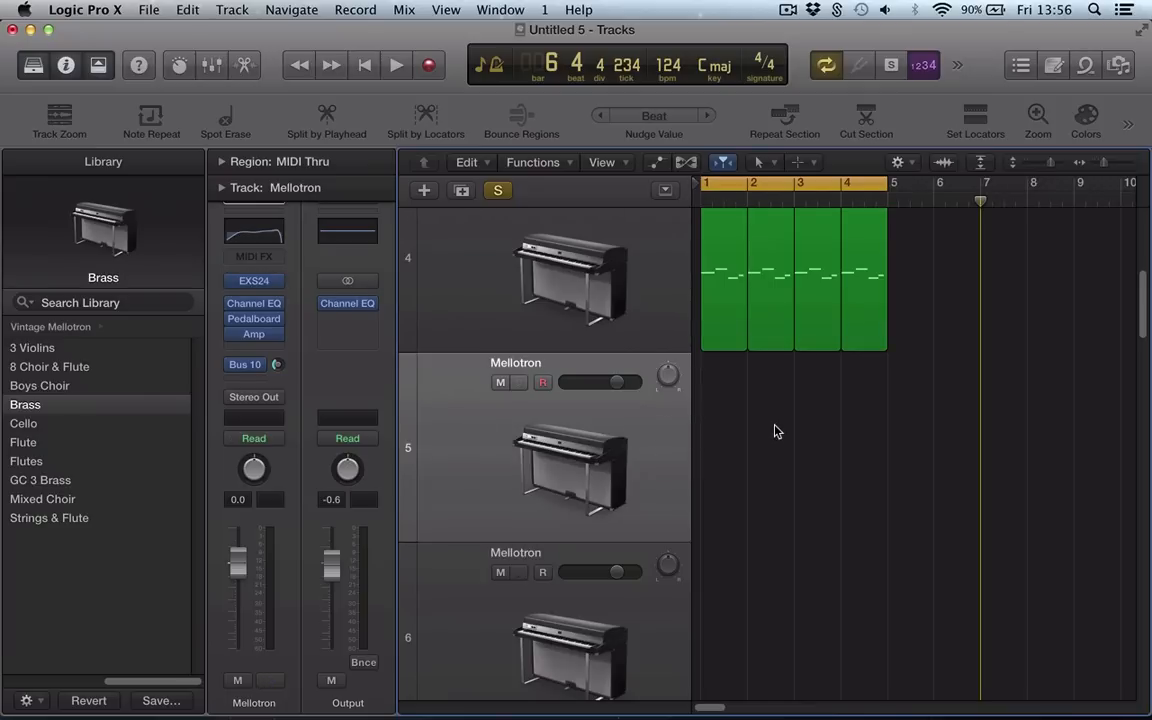
pyautogui.click(982, 163)
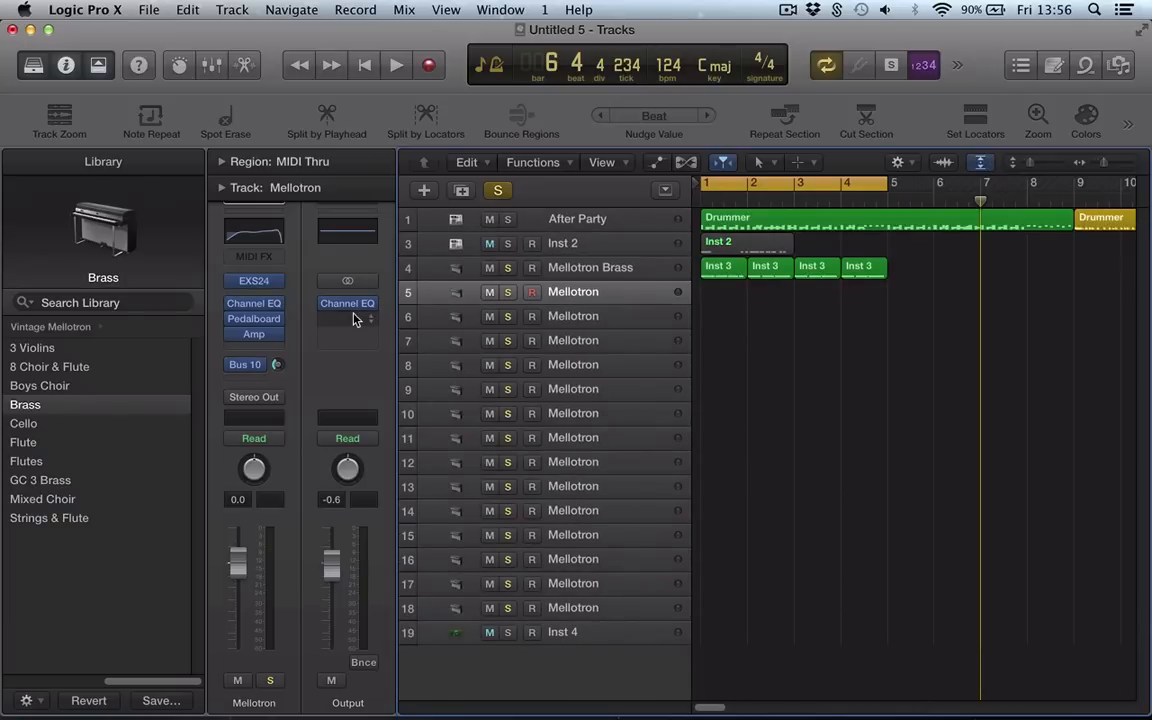
# Clear the region selection and hide the Library to widen the track area
pyautogui.press('super+a')
pyautogui.click(910, 484)
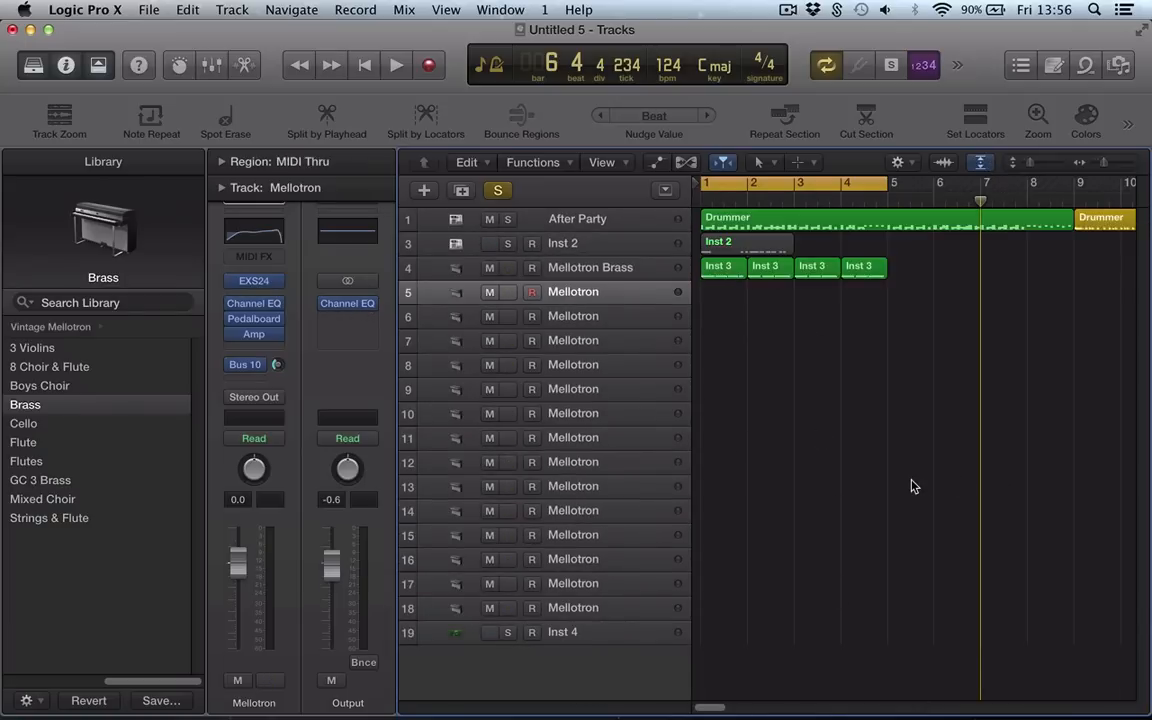
pyautogui.press('y')
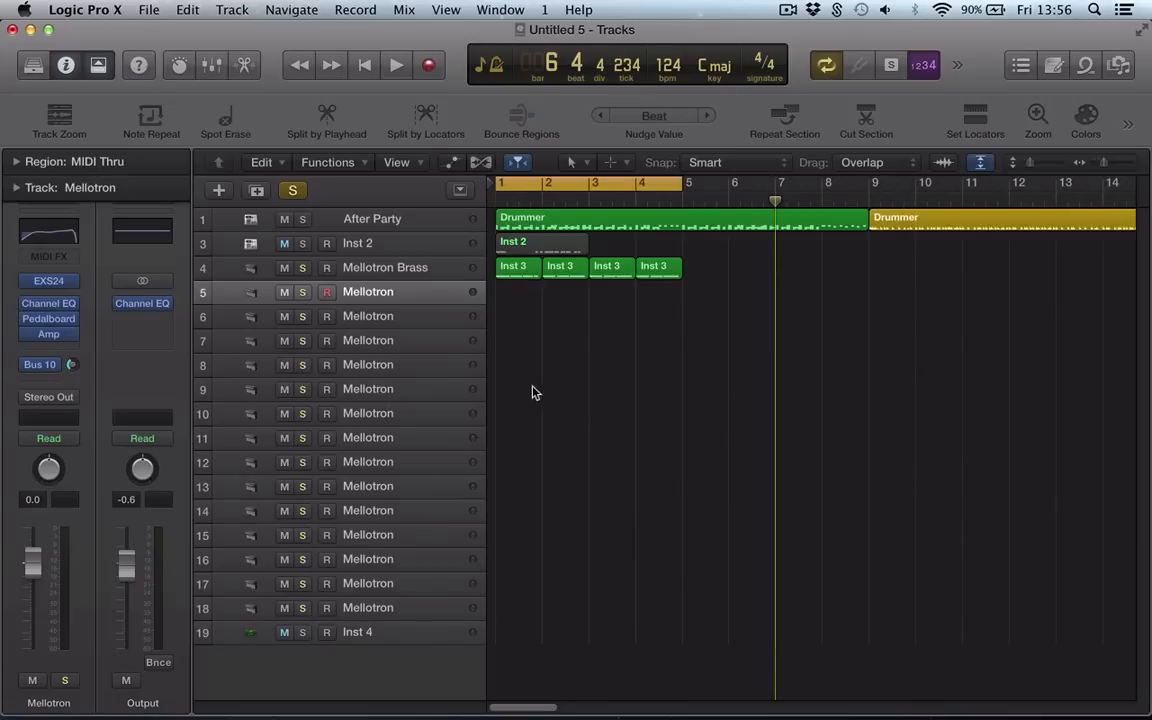
# Zoom in on the Inst 2 region and first three Inst 3 regions, then fit all tracks again with Vertical Auto Zoom
pyautogui.click(423, 412)
pyautogui.moveTo(594, 303); pyautogui.dragTo(507, 251)
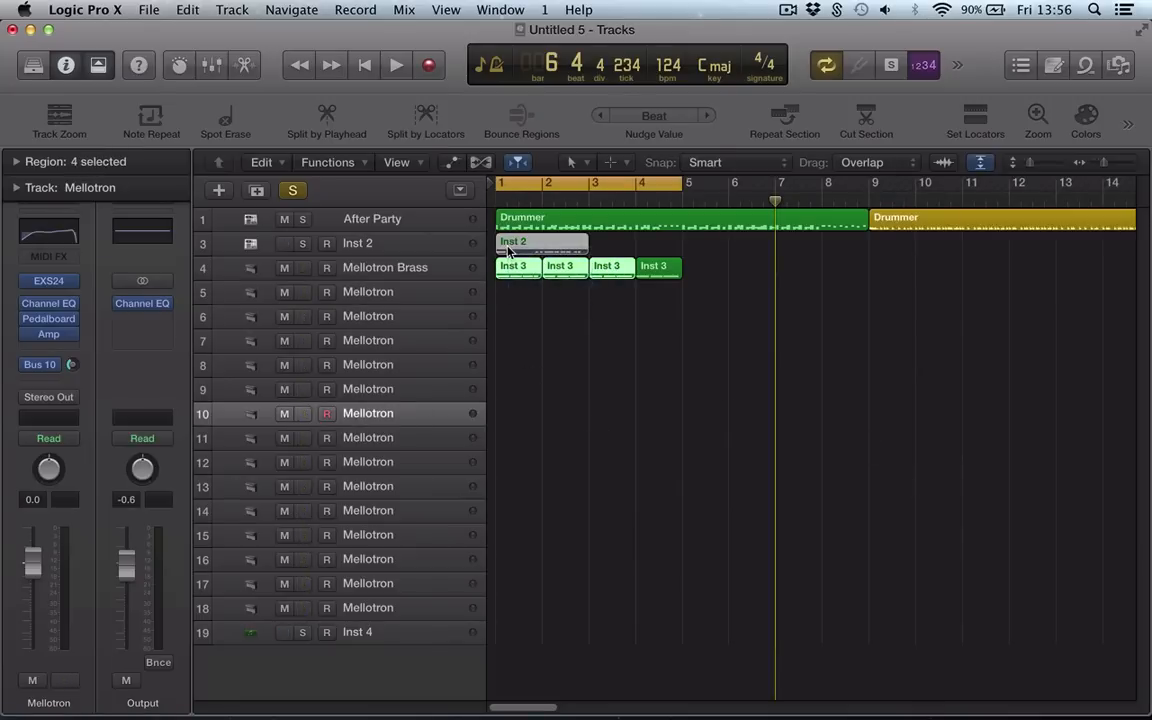
pyautogui.press('z')
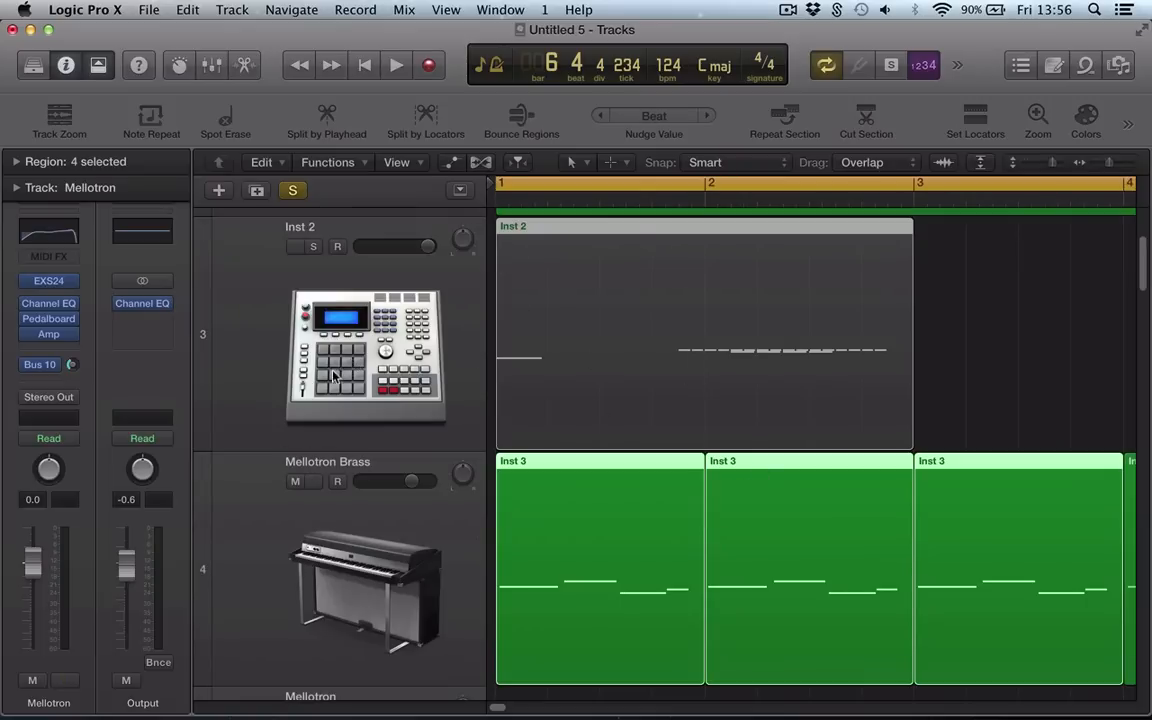
pyautogui.click(980, 163)
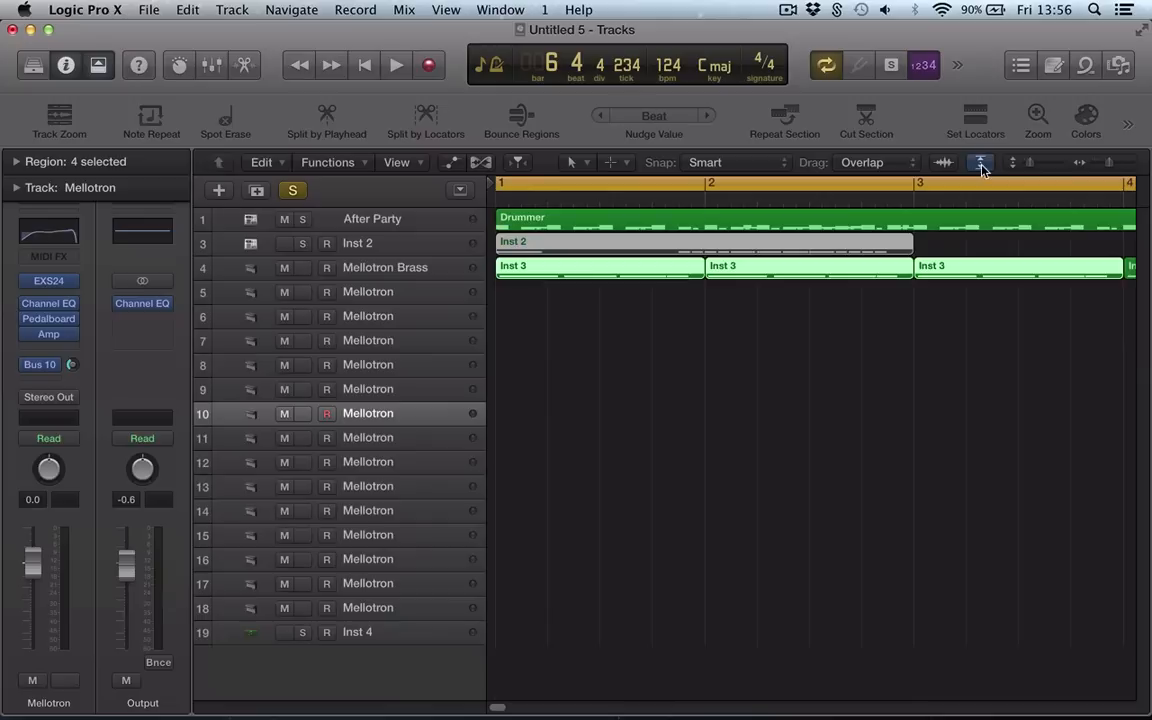
pyautogui.click(607, 486)
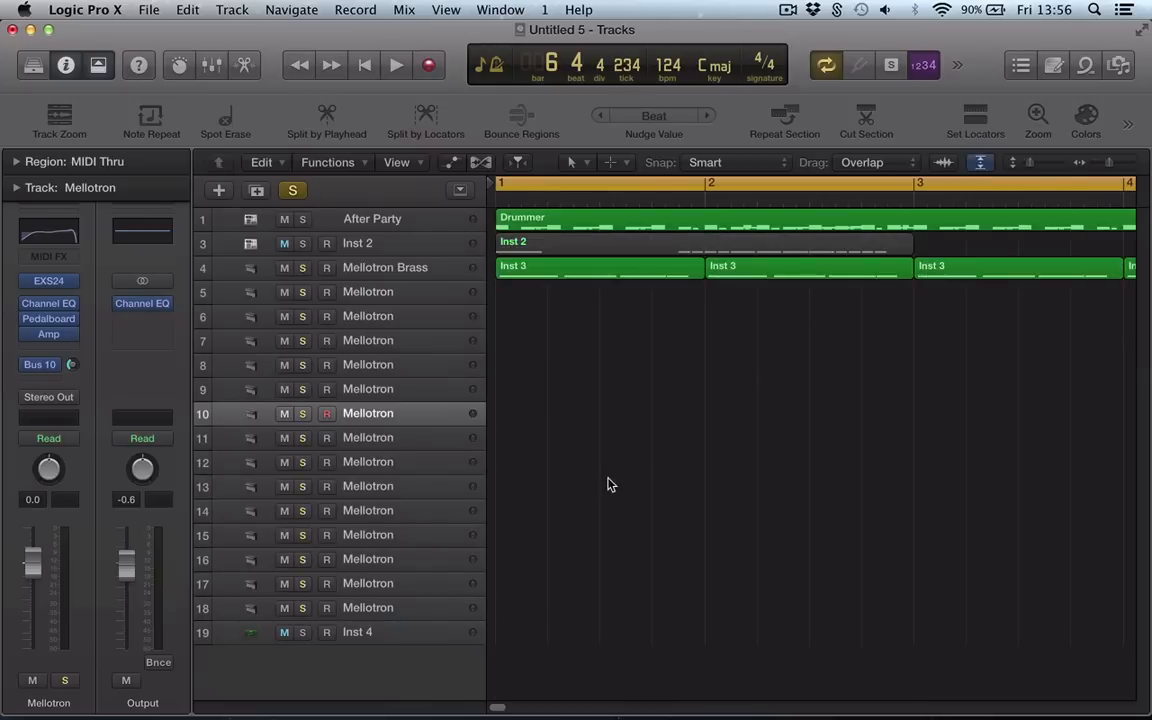
pyautogui.press('super+Left')
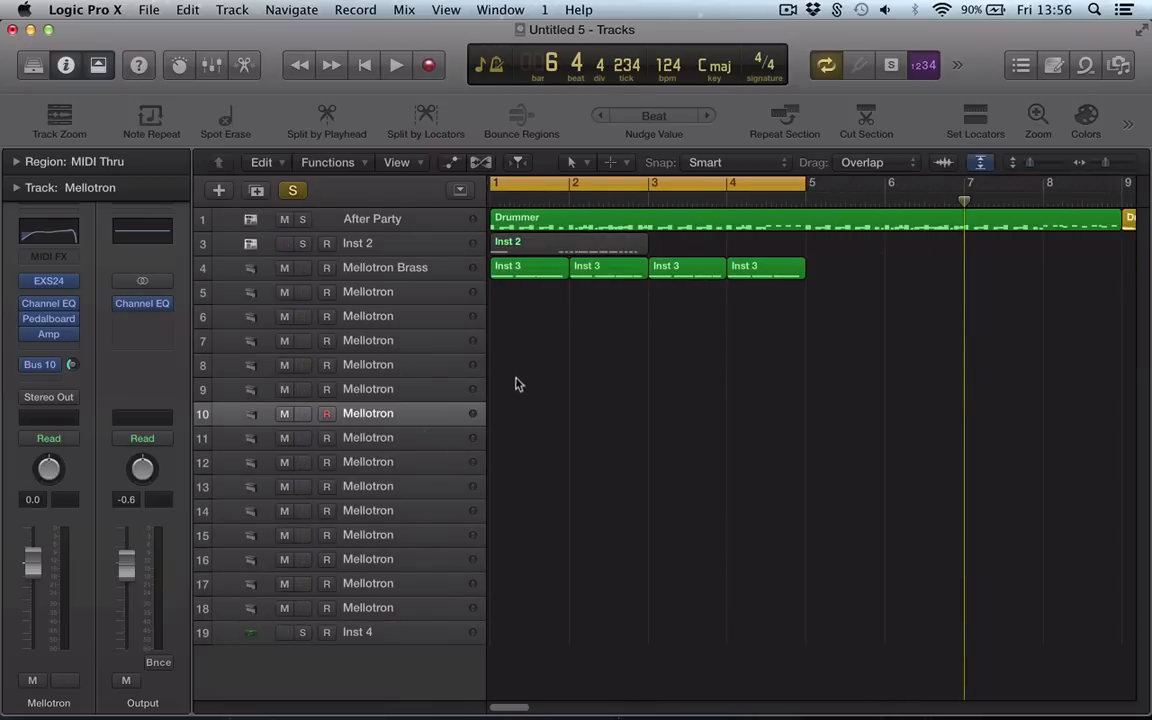
# Switch to Finder and import the mdh_bs122_neodeep_E bass loop onto a new track below Inst 4, starting at bar 1
pyautogui.click(449, 632)
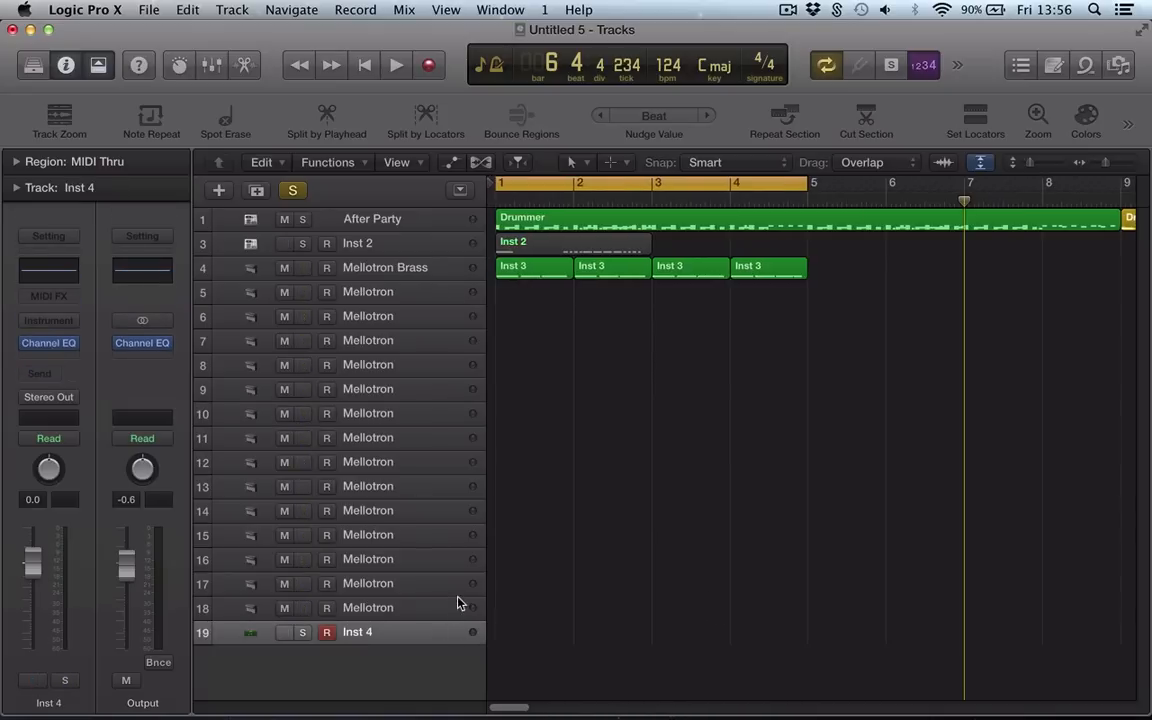
pyautogui.press('super+Tab')
pyautogui.press('super+Tab')
pyautogui.press('super+shift+Tab')
pyautogui.press('super+shift+Tab')
pyautogui.press('super+Tab')
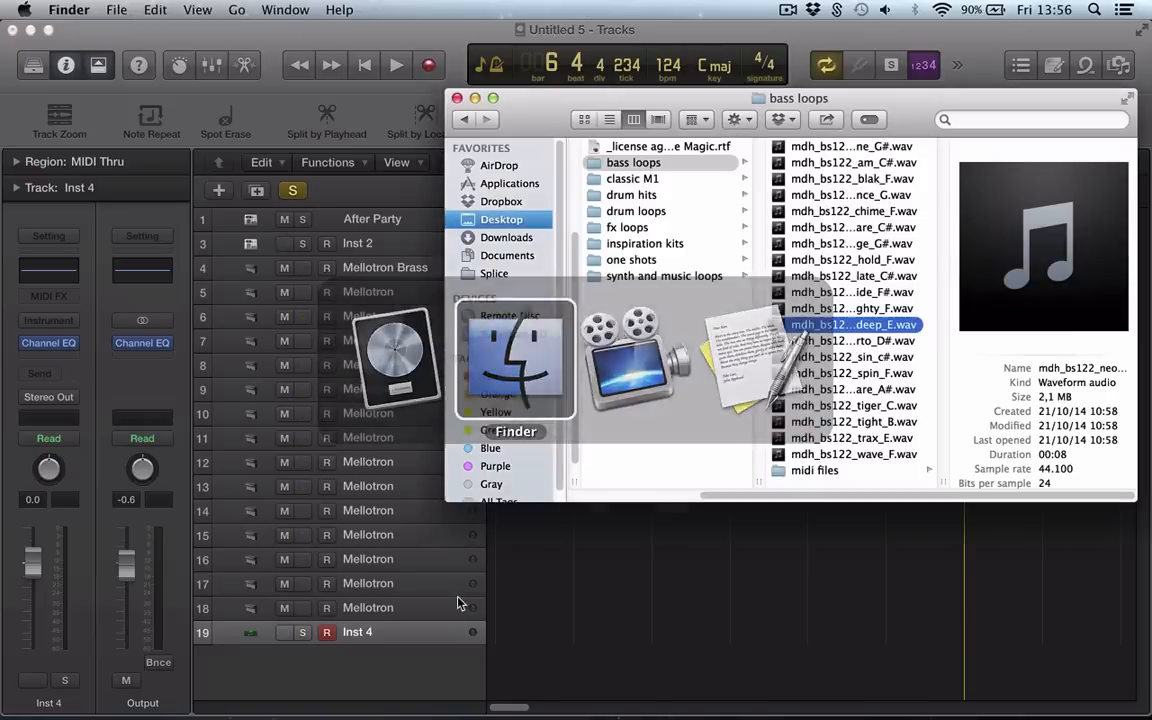
pyautogui.moveTo(749, 461); pyautogui.dragTo(536, 664)
pyautogui.click(538, 615)
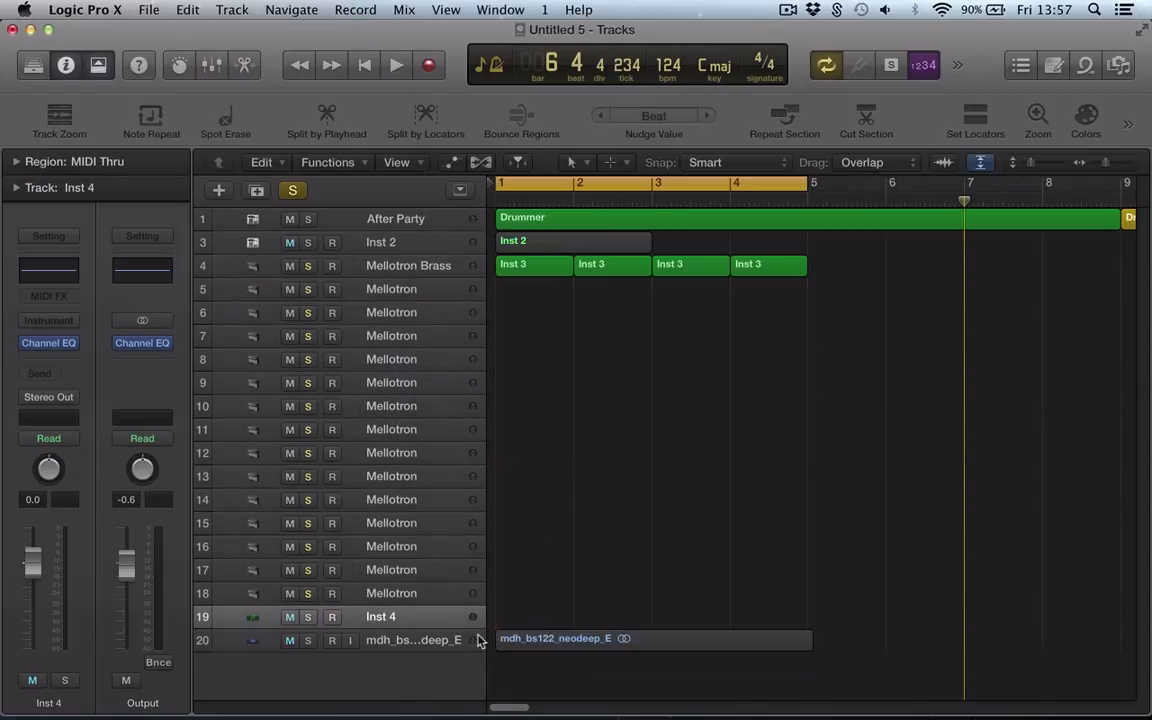
# Play the project with the bass loop region selected, then turn on Solo mode to hear only that region
pyautogui.click(532, 643)
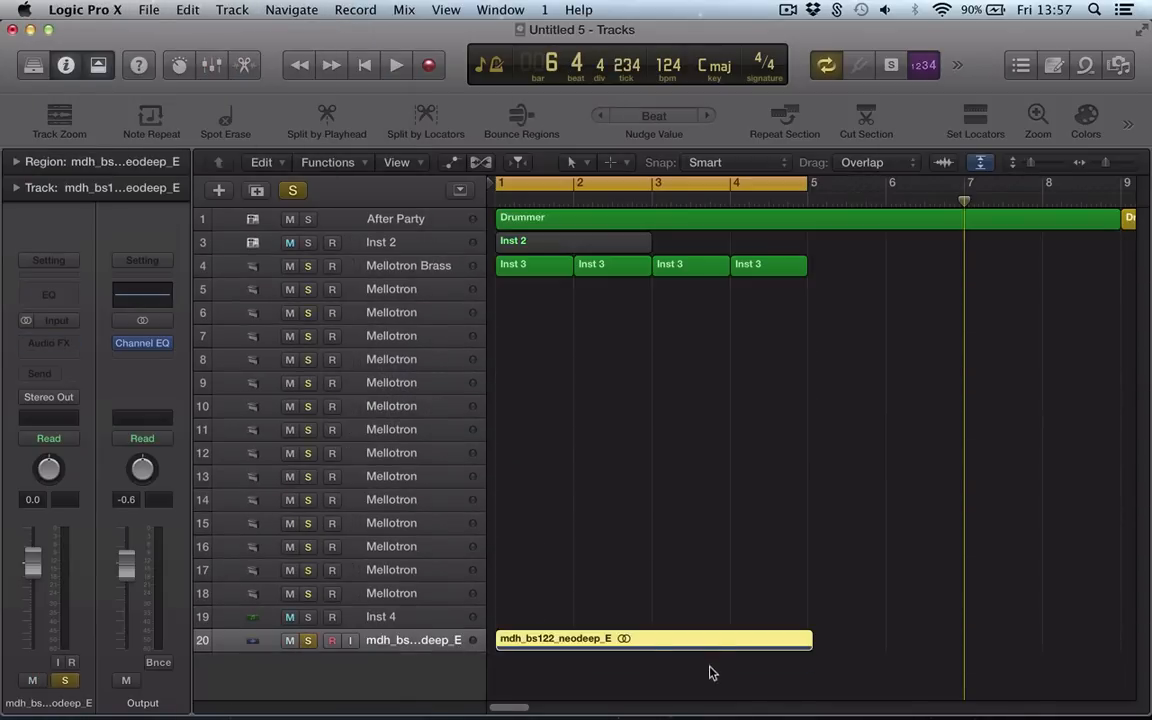
pyautogui.press('space')
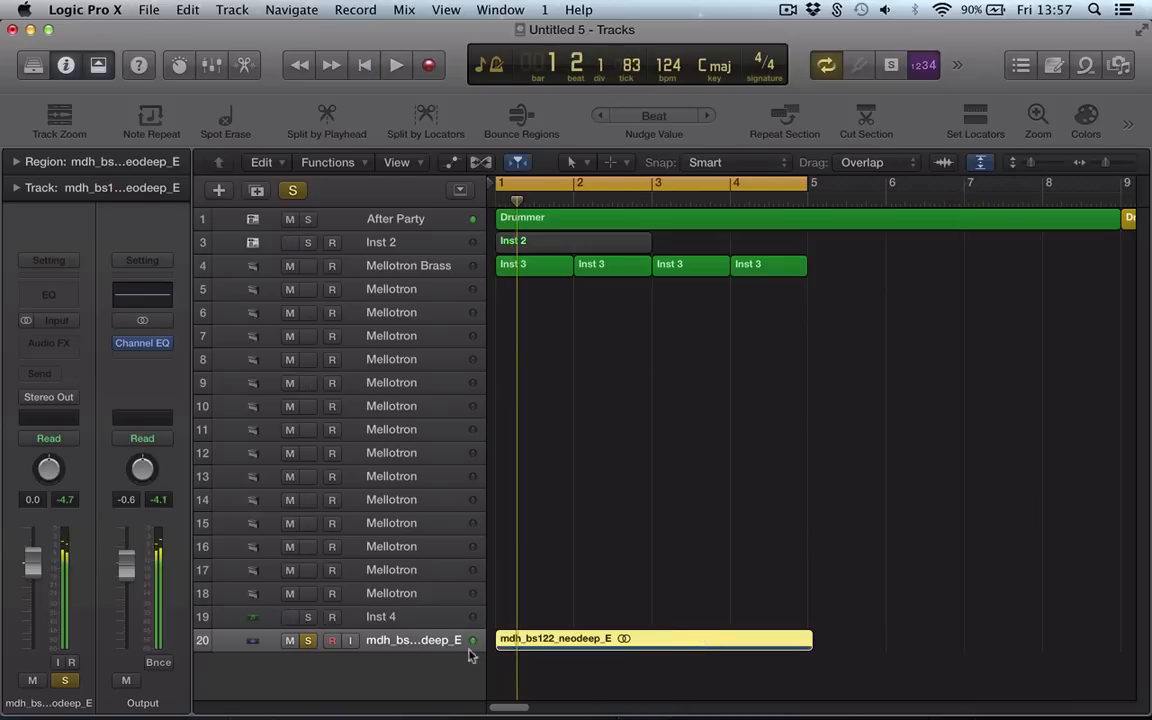
pyautogui.hotkey('ctrl', 's')
pyautogui.press('space')
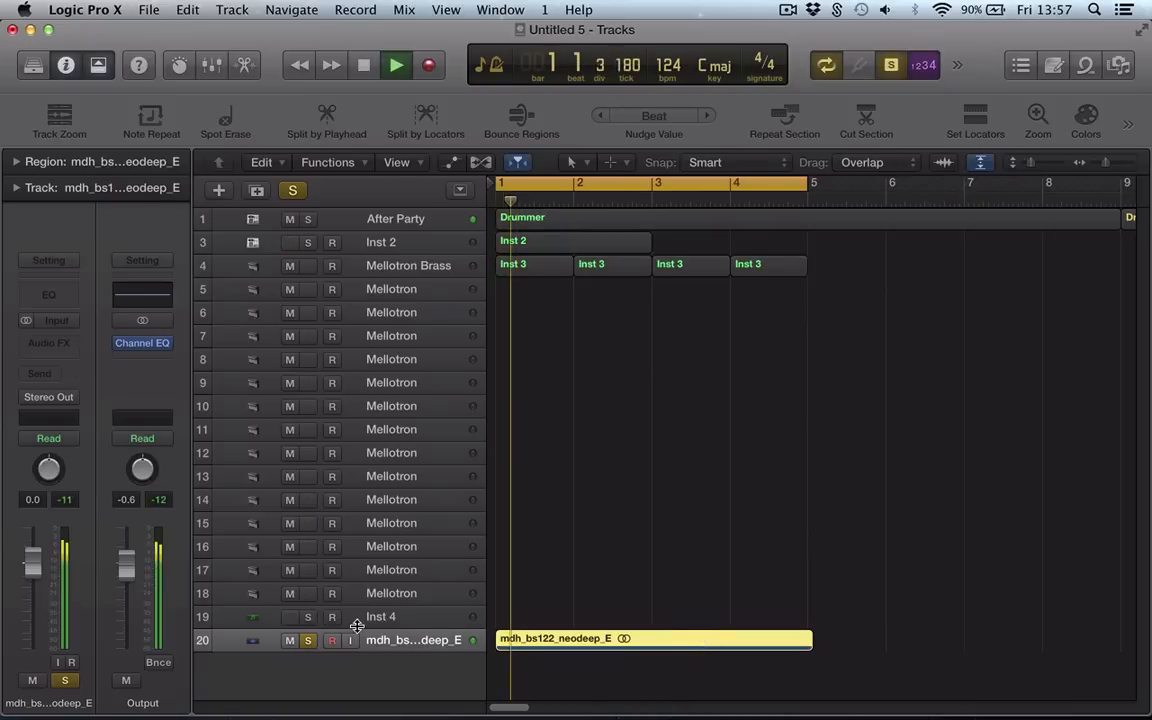
# Show and hide the Mixer during playback, then zoom in on the bass loop region and stop playback
pyautogui.press('x')
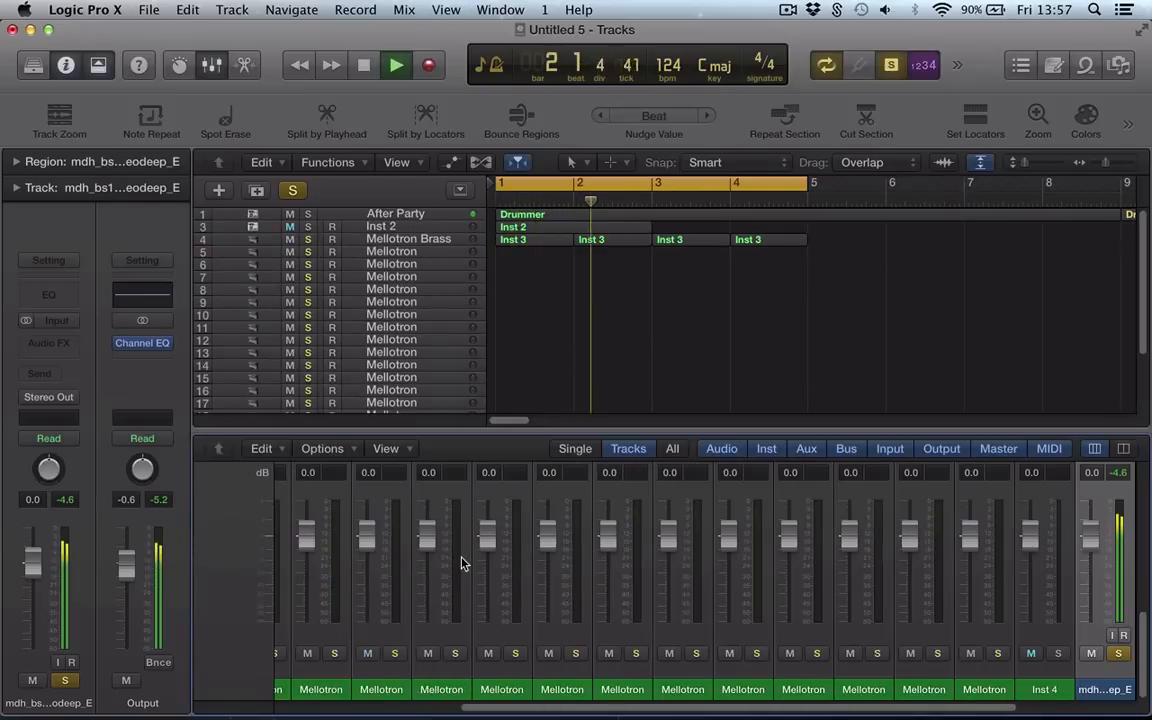
pyautogui.press('x')
pyautogui.press('z')
pyautogui.press('space')
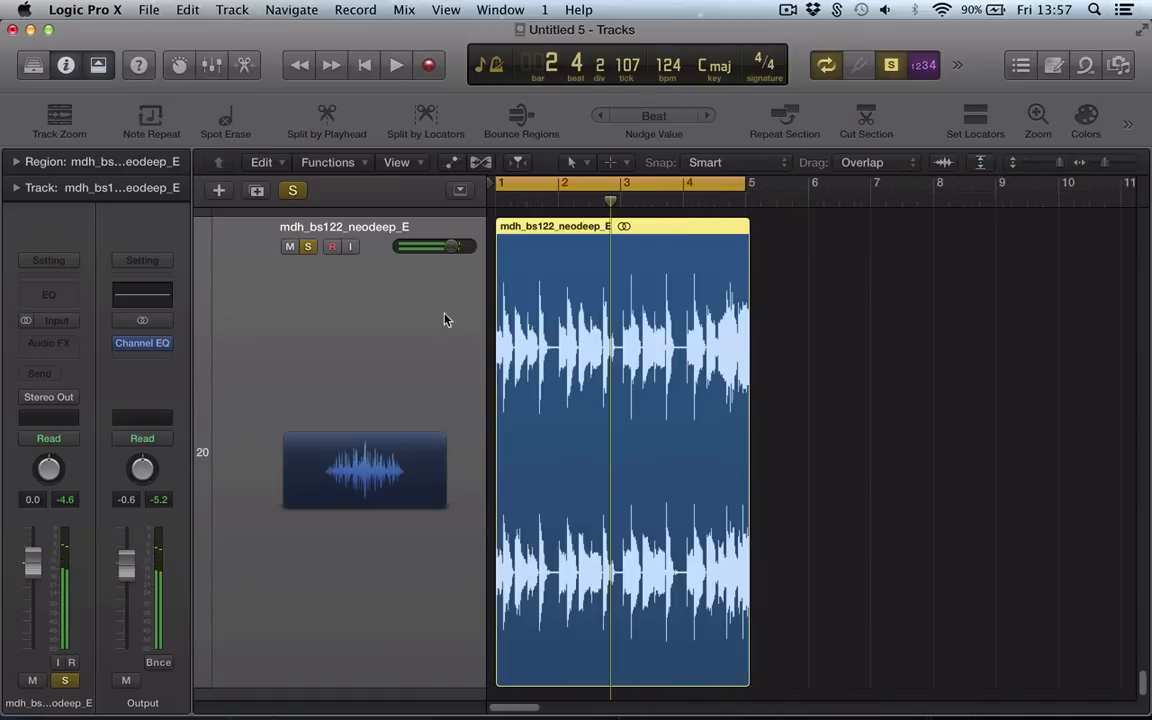
# Turn on Flex for the mdh_bs122_neodeep_E track and set its Flex mode to Flex Pitch
pyautogui.press('super+f')
pyautogui.click(380, 269)
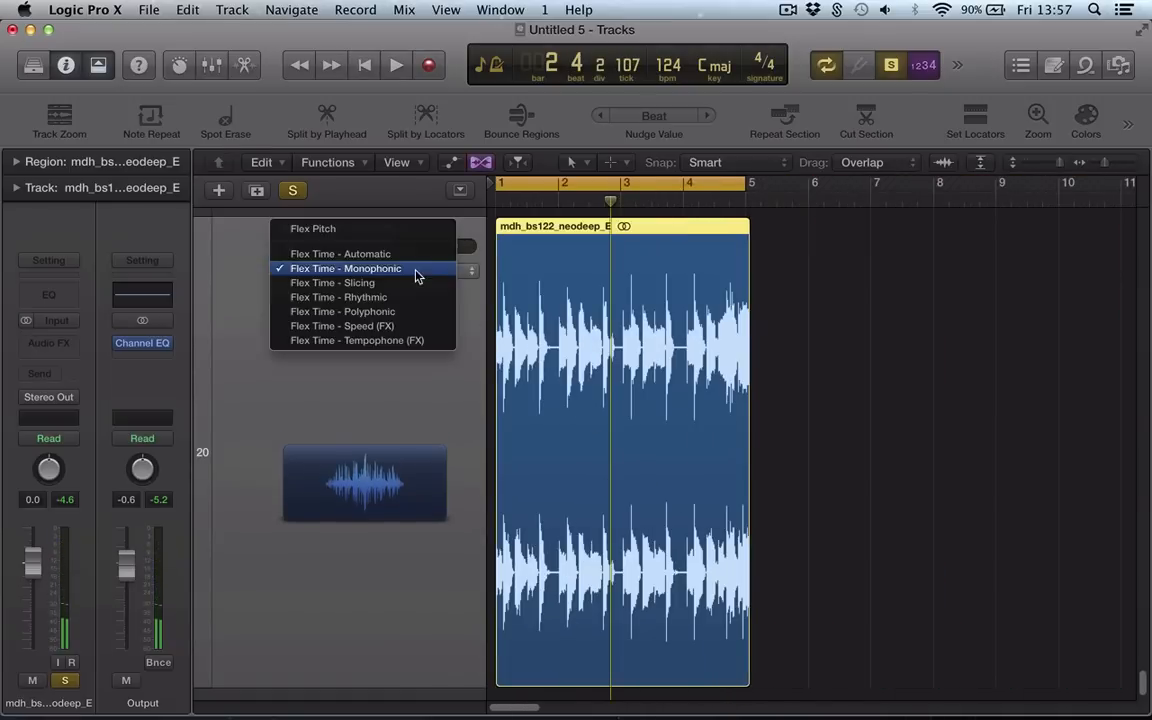
pyautogui.click(314, 229)
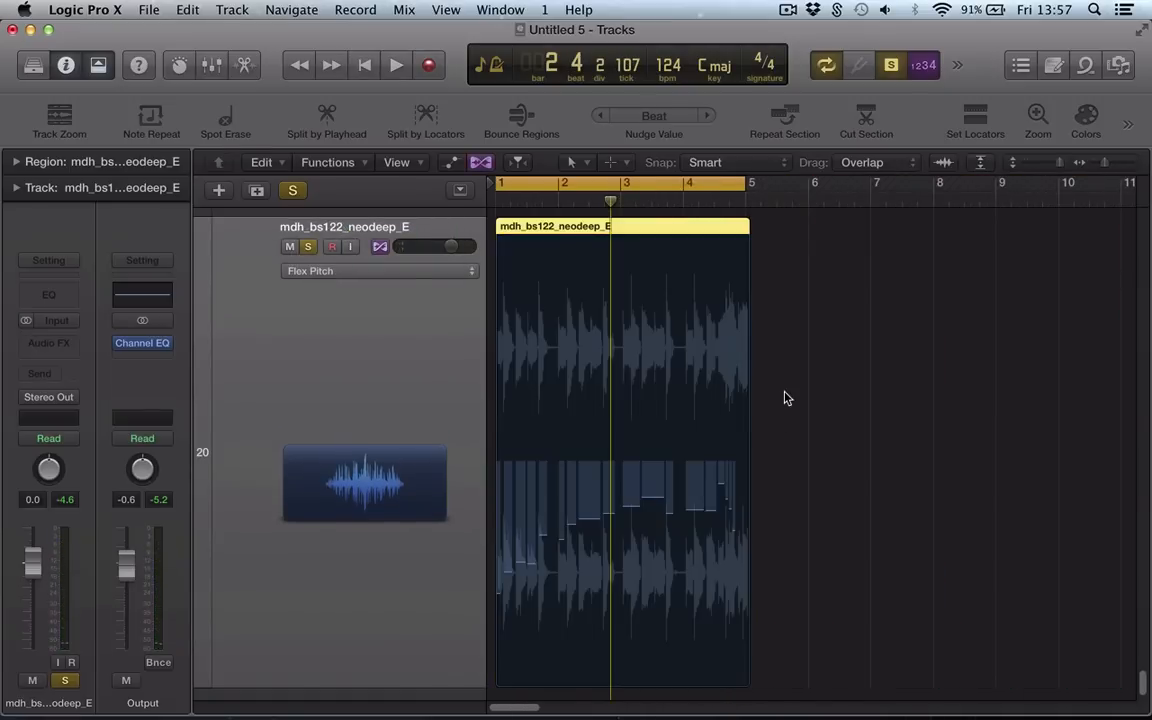
# Expand the bass loop's region parameters, including the additional ones, and set its Fade Out to 100
pyautogui.click(15, 163)
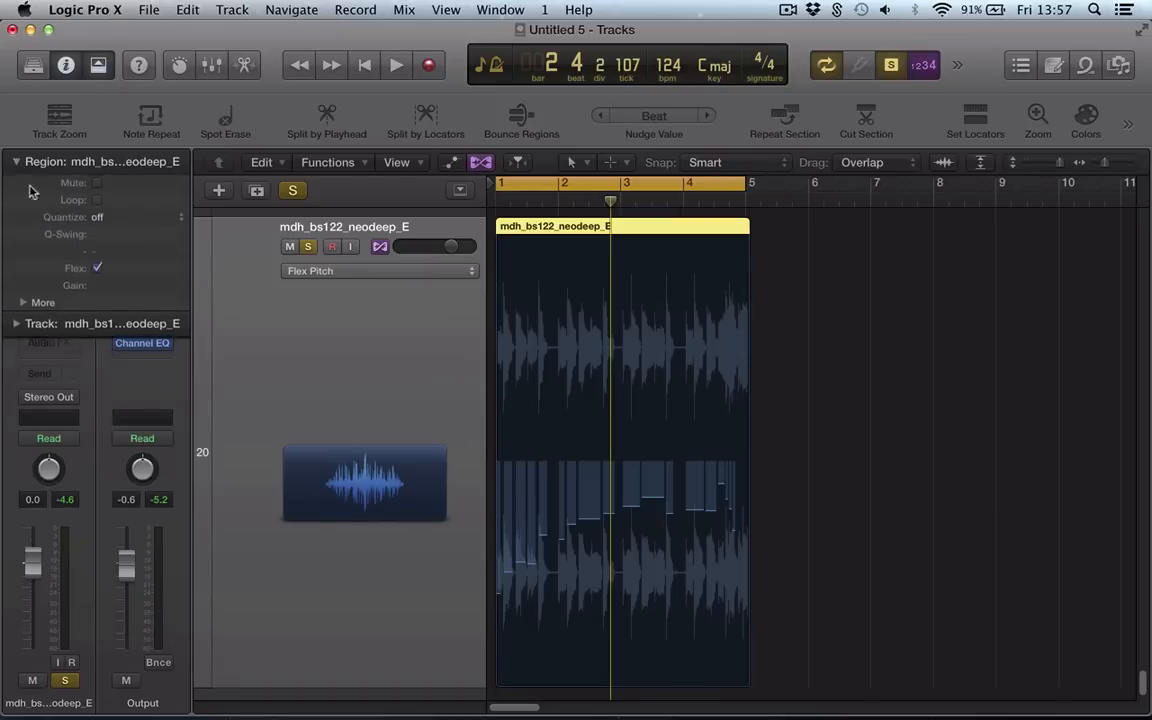
pyautogui.click(21, 305)
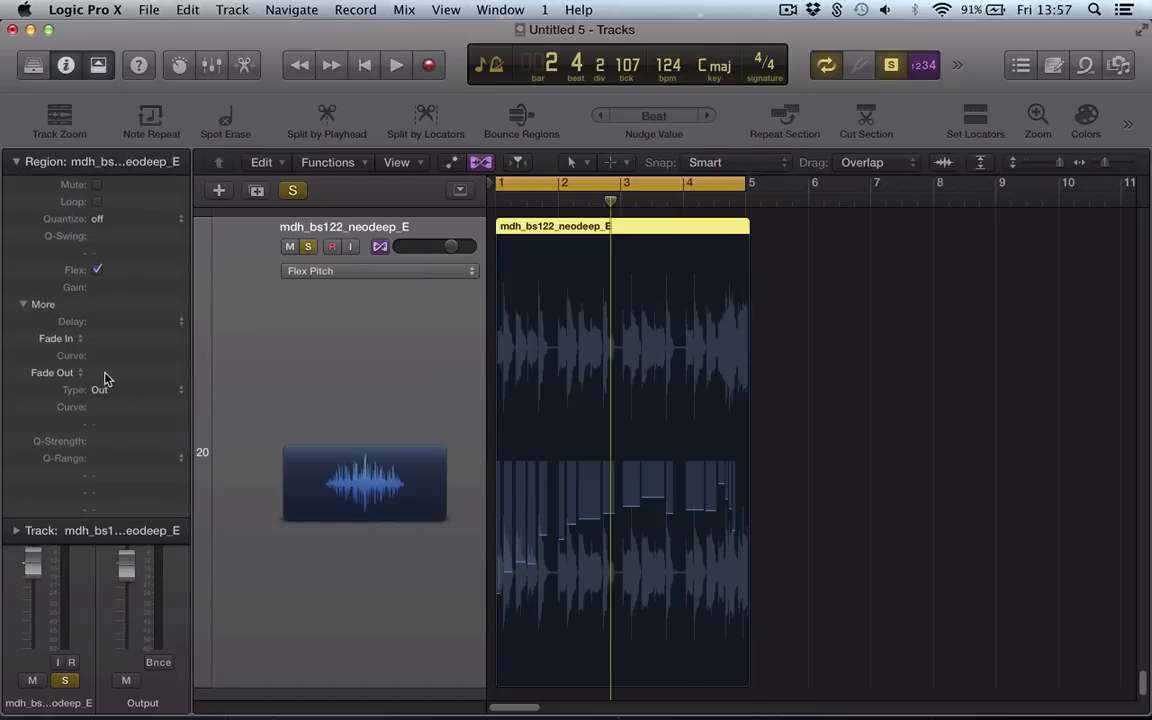
pyautogui.moveTo(107, 379); pyautogui.dragTo(105, 368)
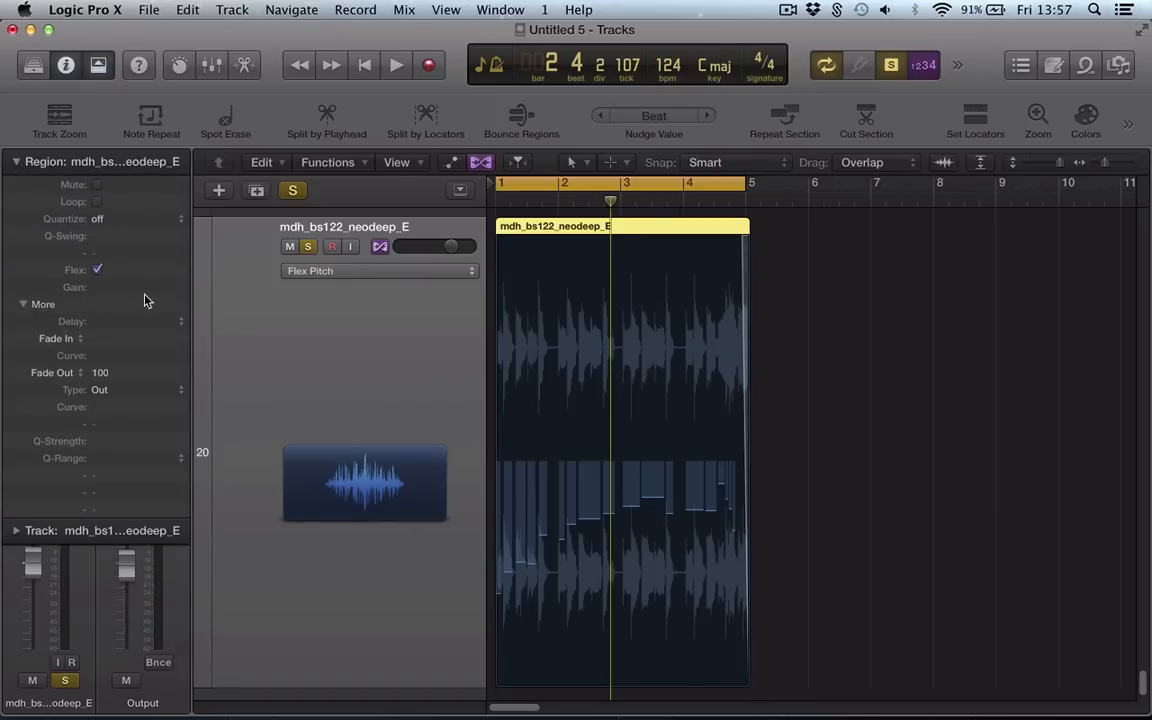
# Start playback with Flex view hidden and lengthen the bass loop region's fade-out to 4761
pyautogui.press('space')
pyautogui.press('super+f')
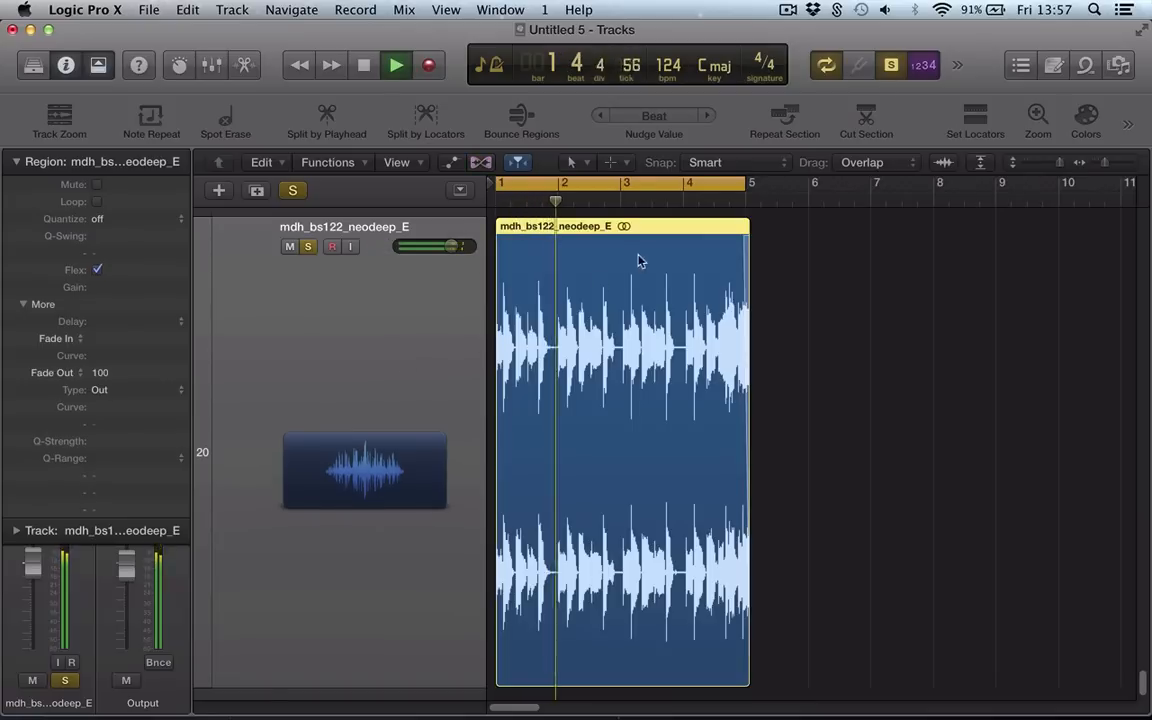
pyautogui.moveTo(747, 237); pyautogui.dragTo(597, 243)
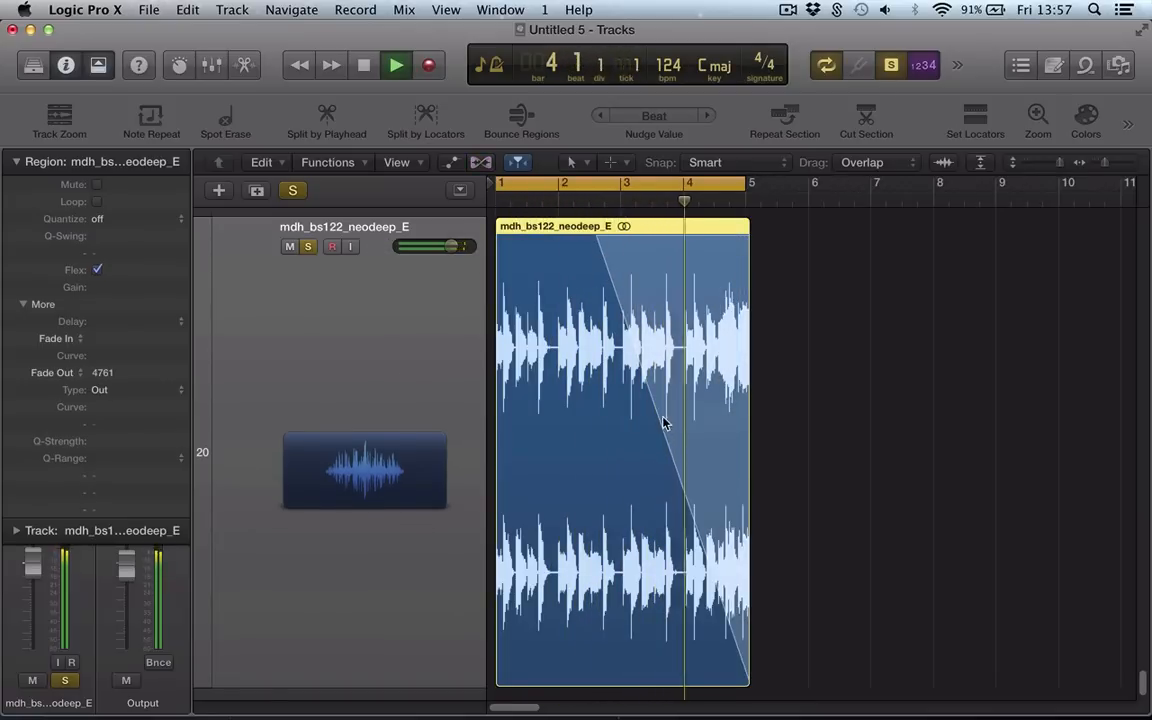
# Replay the faded bass loop from about the middle of bar 2, then stop and zoom out to all tracks
pyautogui.click(586, 205)
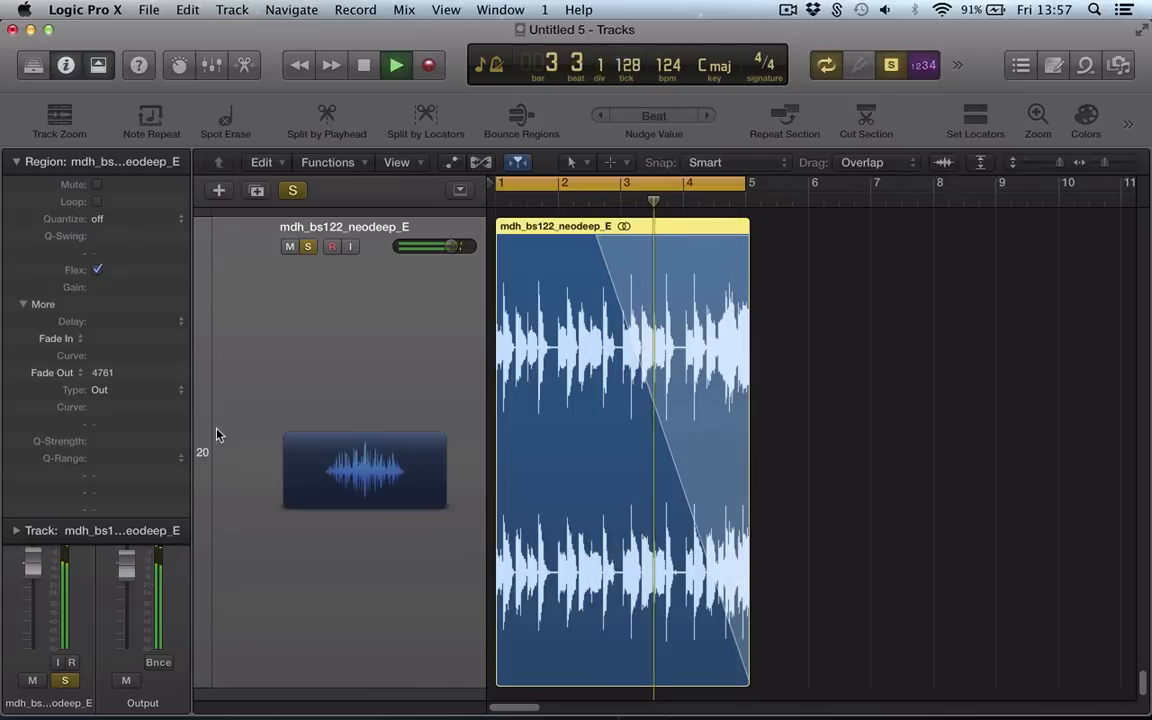
pyautogui.press('space')
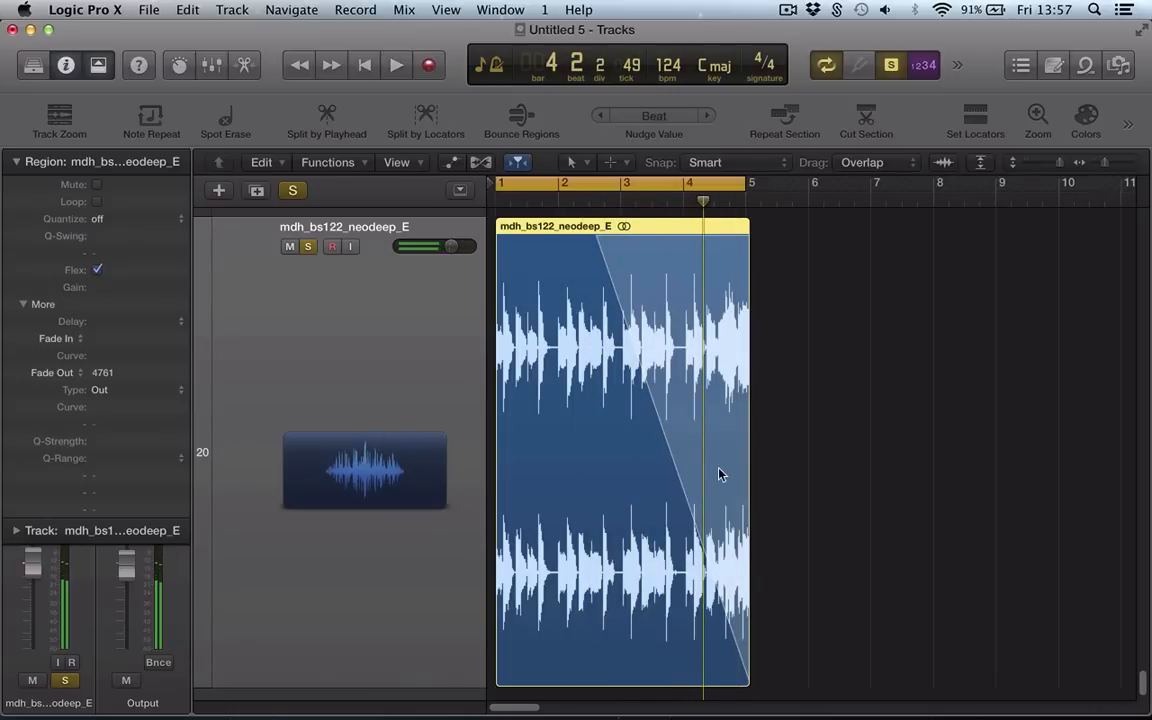
pyautogui.press('z')
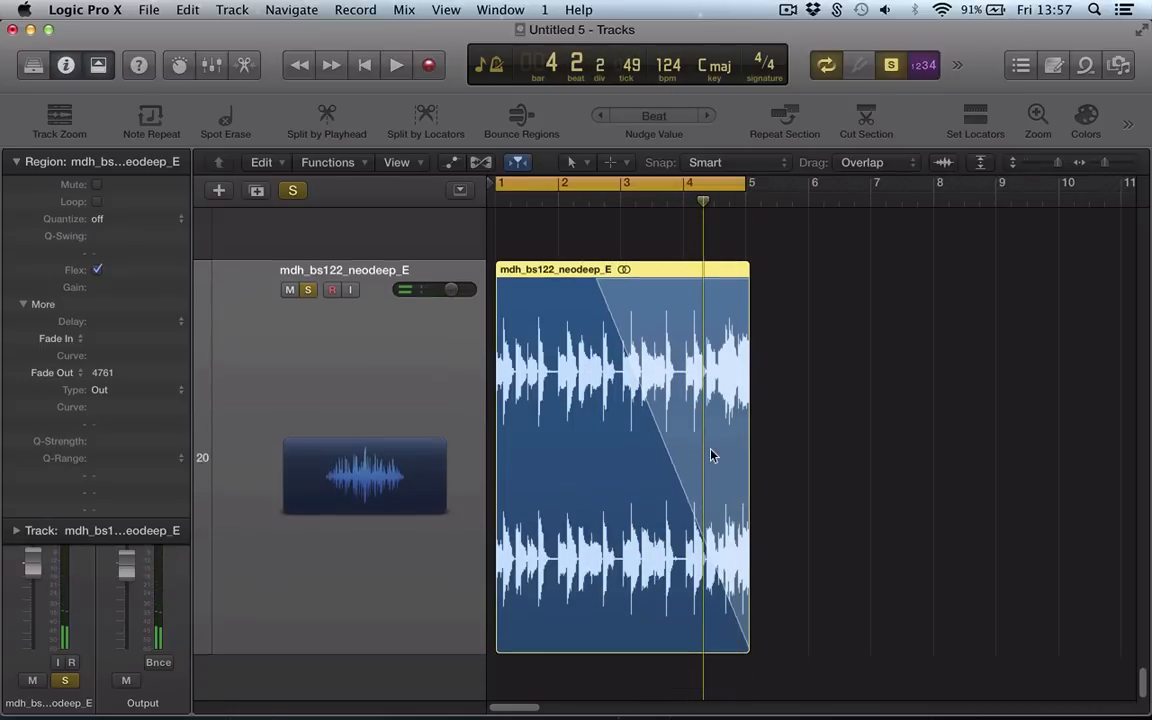
pyautogui.scroll(-4, 705, 446)
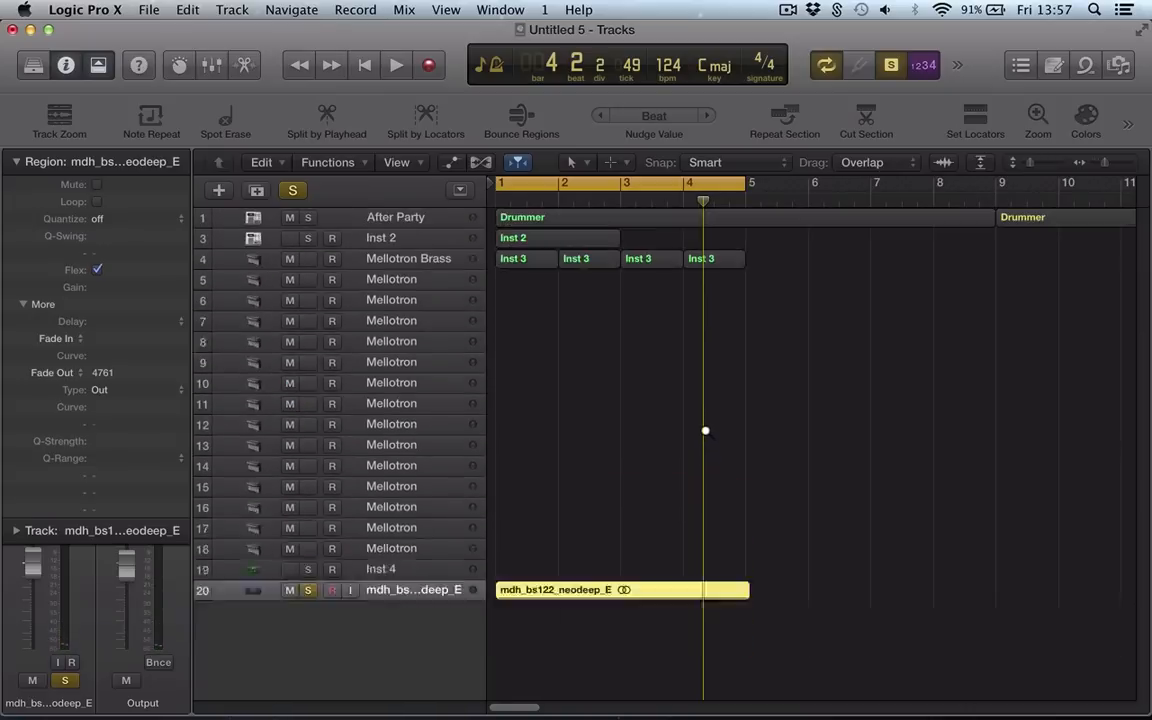